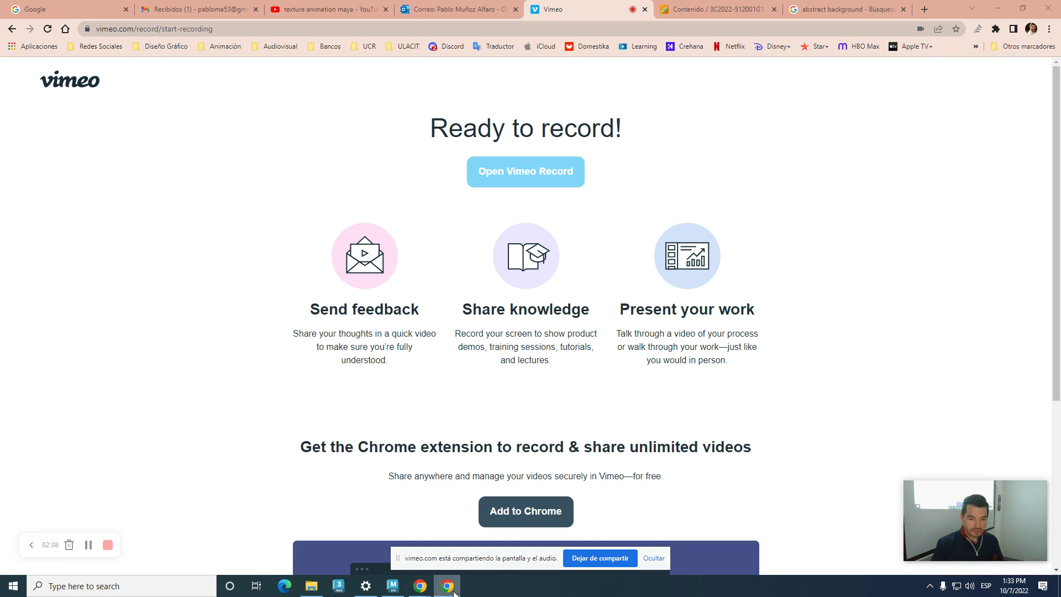
- Switch to Maya and delete the cube from the untitled scene
mouse_move(450, 591)
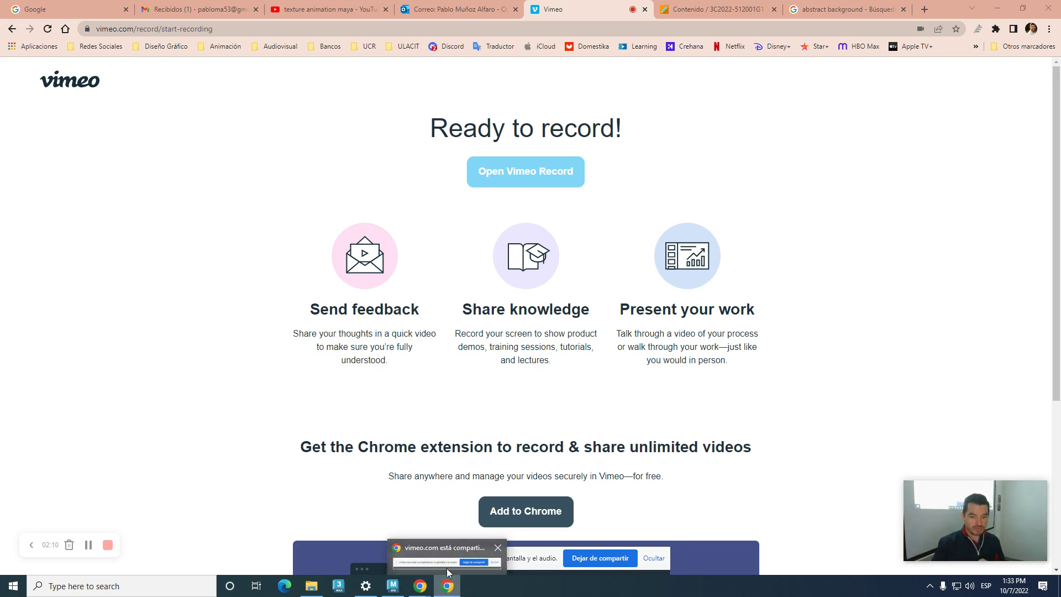
left_click(392, 586)
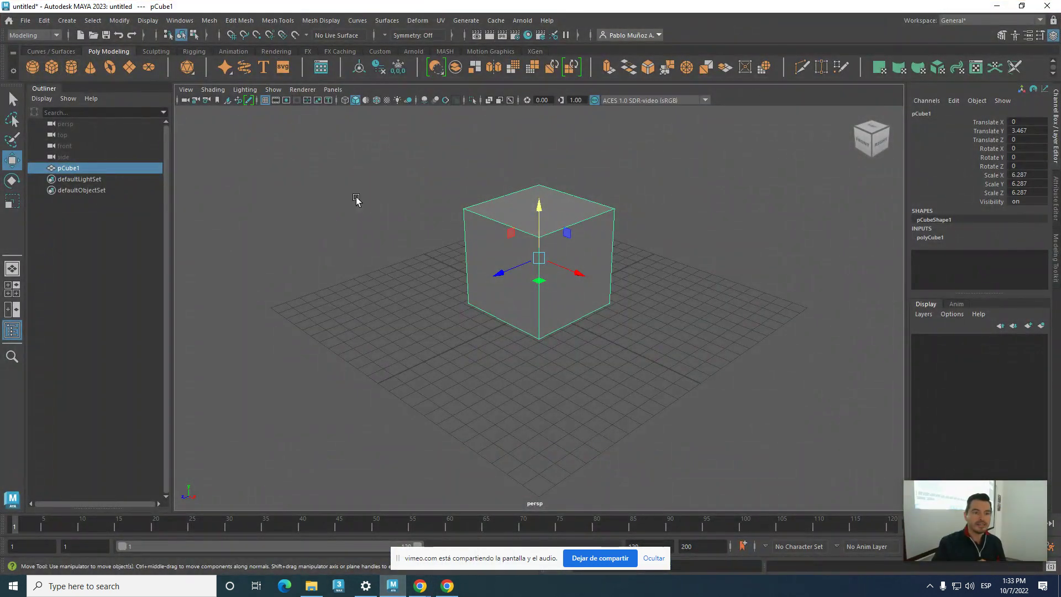
left_click_drag(335, 137, 735, 466)
key("Delete")
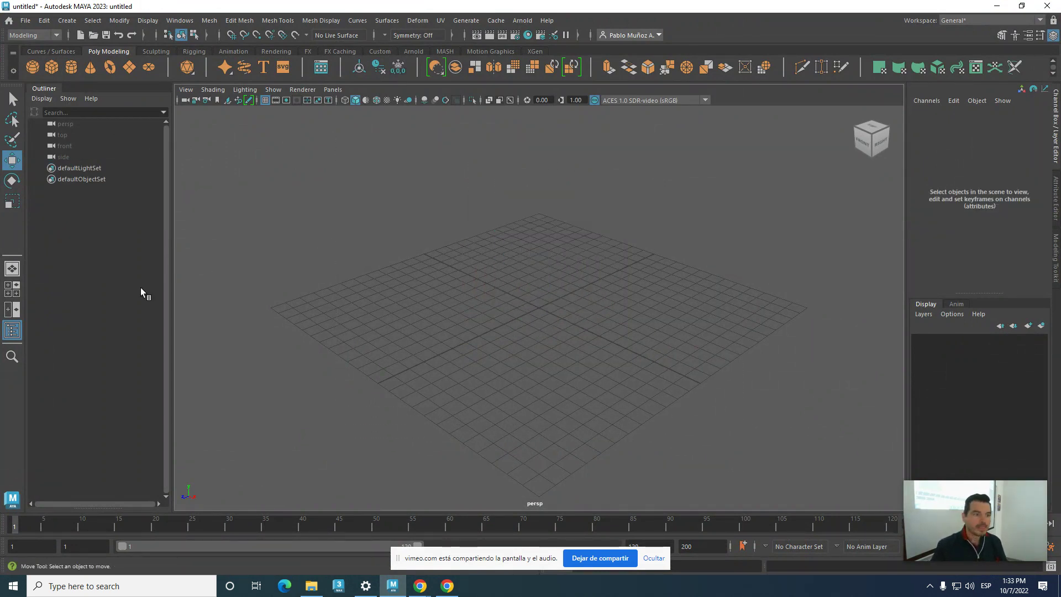
- Open the scene Practica Animacion 2.ma from the desktop's Practica Animacion 2 folder, without saving the untitled scene
left_click(25, 20)
mouse_move(45, 21)
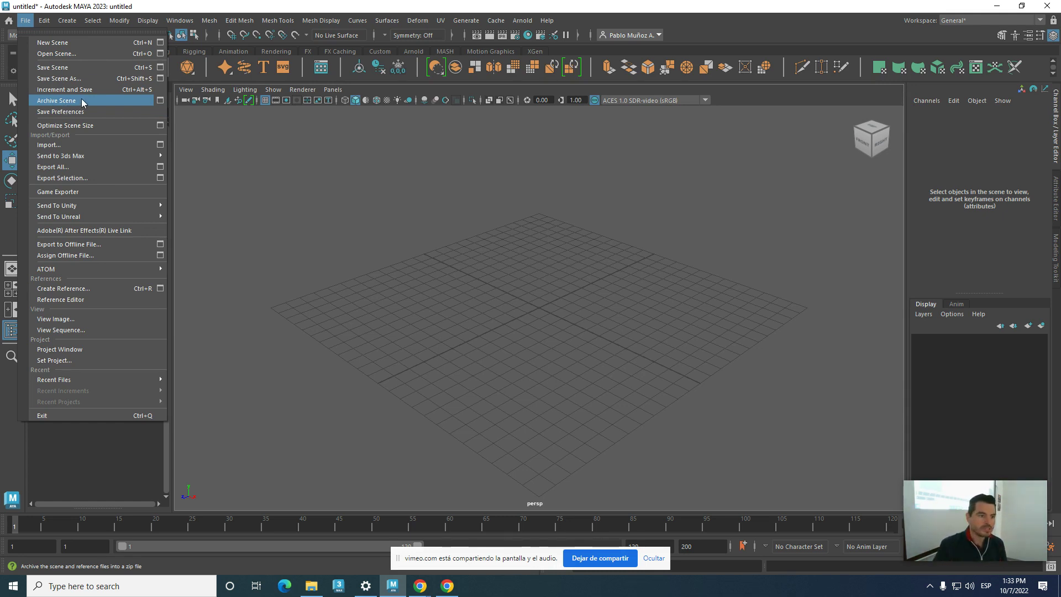
left_click(63, 53)
left_click(142, 174)
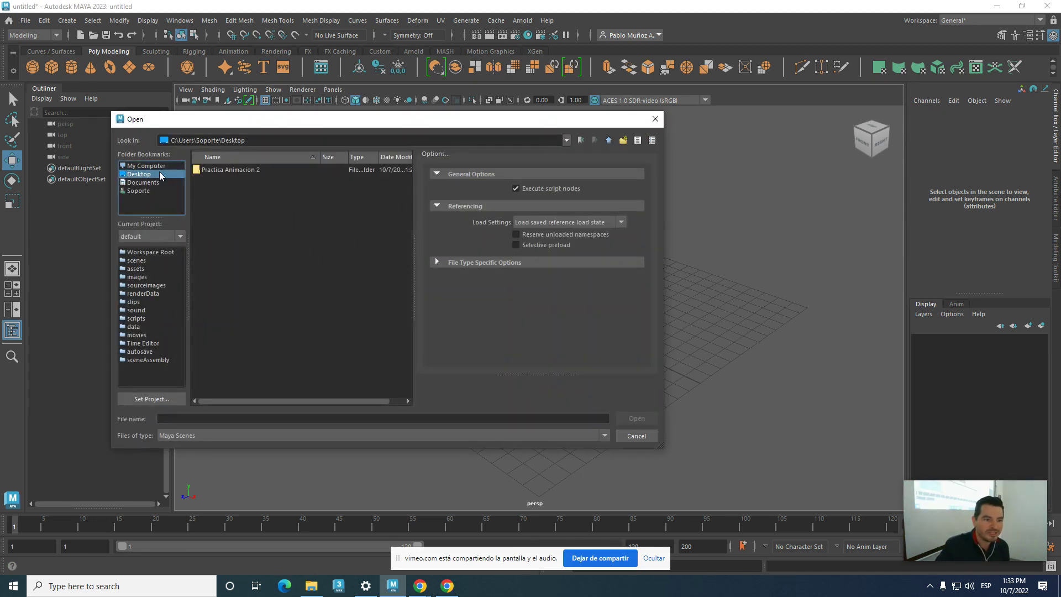
double_click(210, 171)
left_click(229, 179)
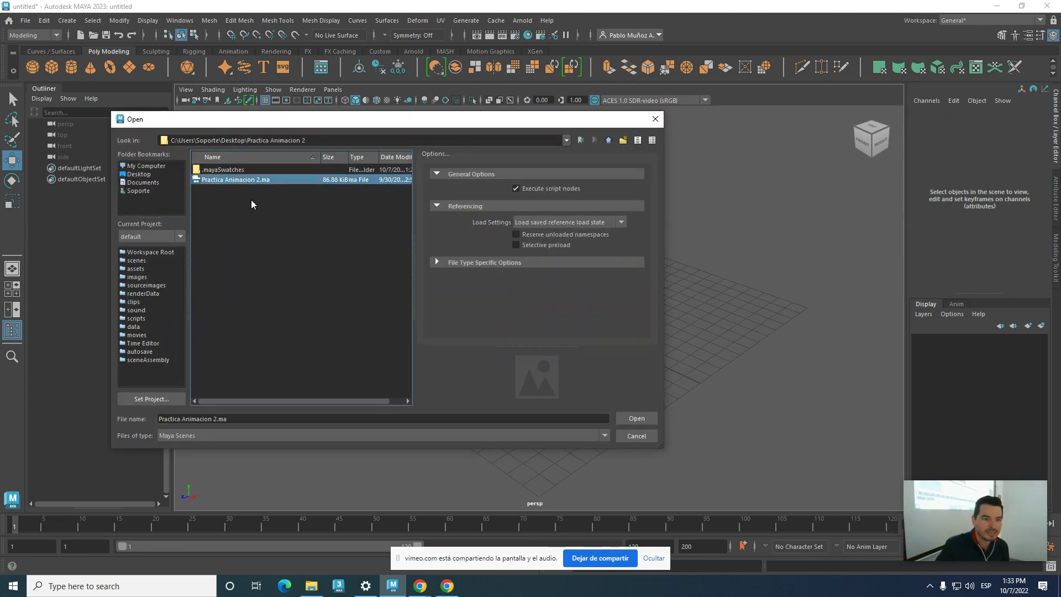
left_click(618, 417)
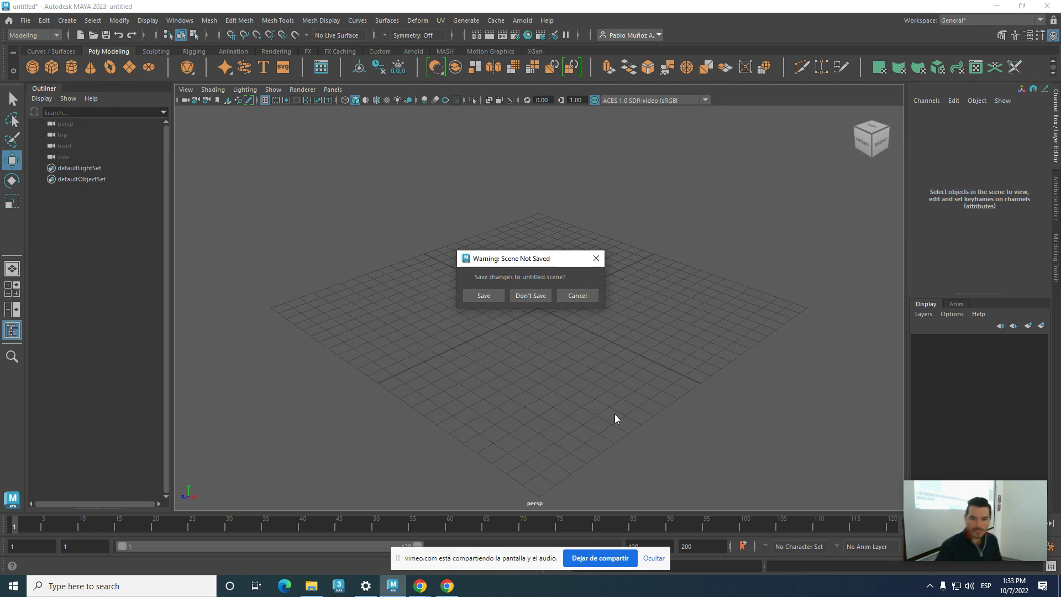
left_click(525, 293)
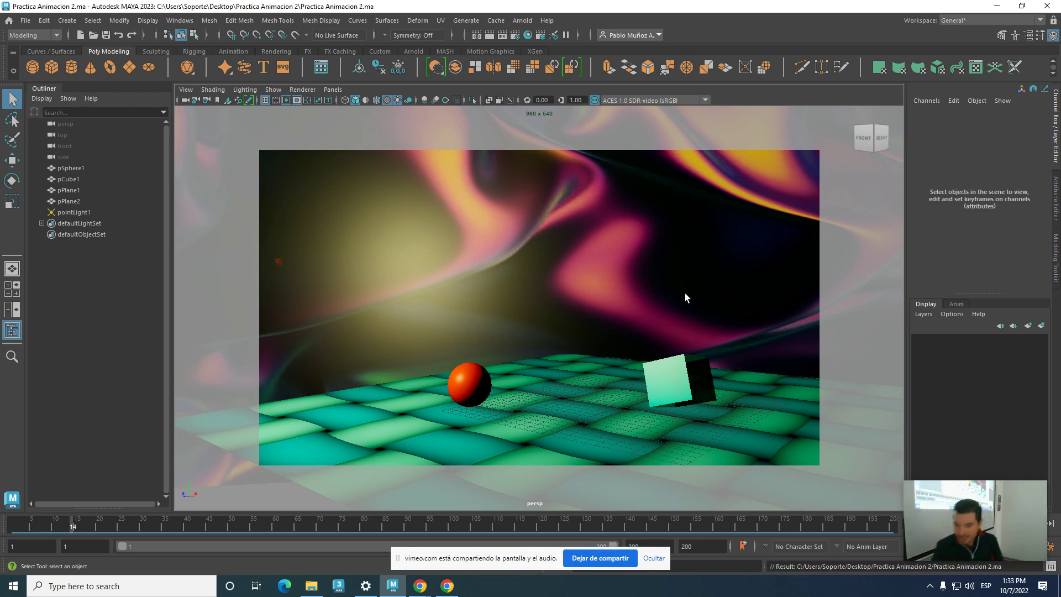
- Play the scene's animation from frame 14 and stop the playback
mouse_move(923, 516)
left_click_drag(969, 495, 964, 426)
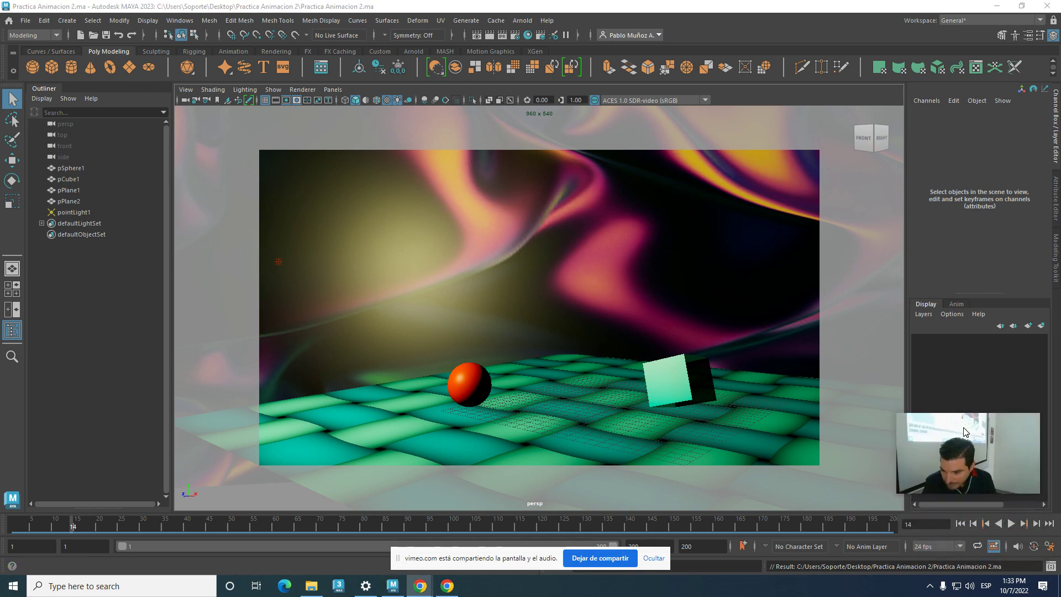
left_click(1010, 524)
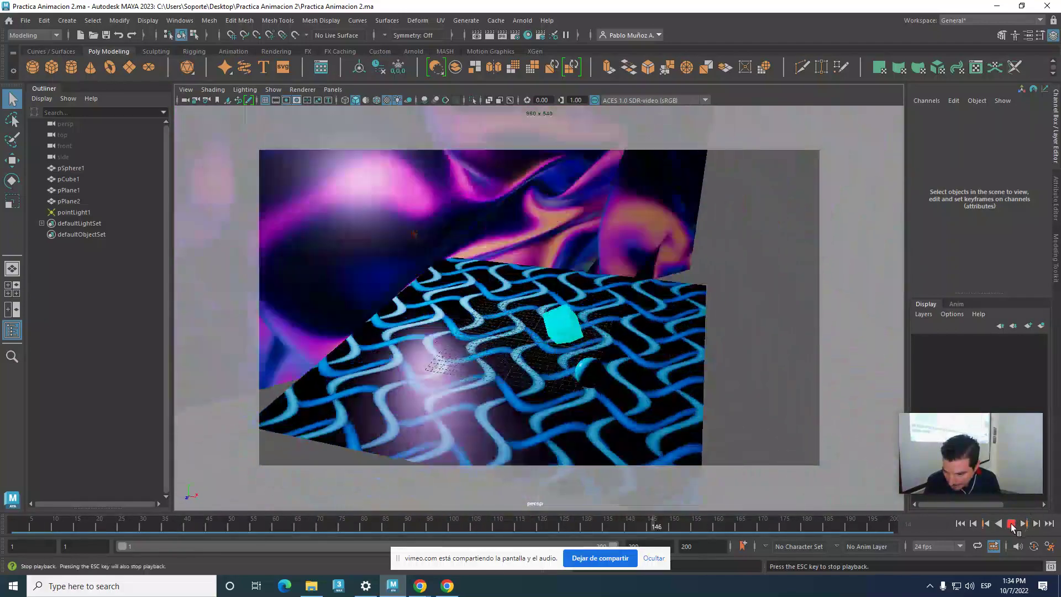
key("Escape")
- Set the Time Slider playback speed to 24 fps x 1, save the preferences, and preview the animation
left_click(1049, 549)
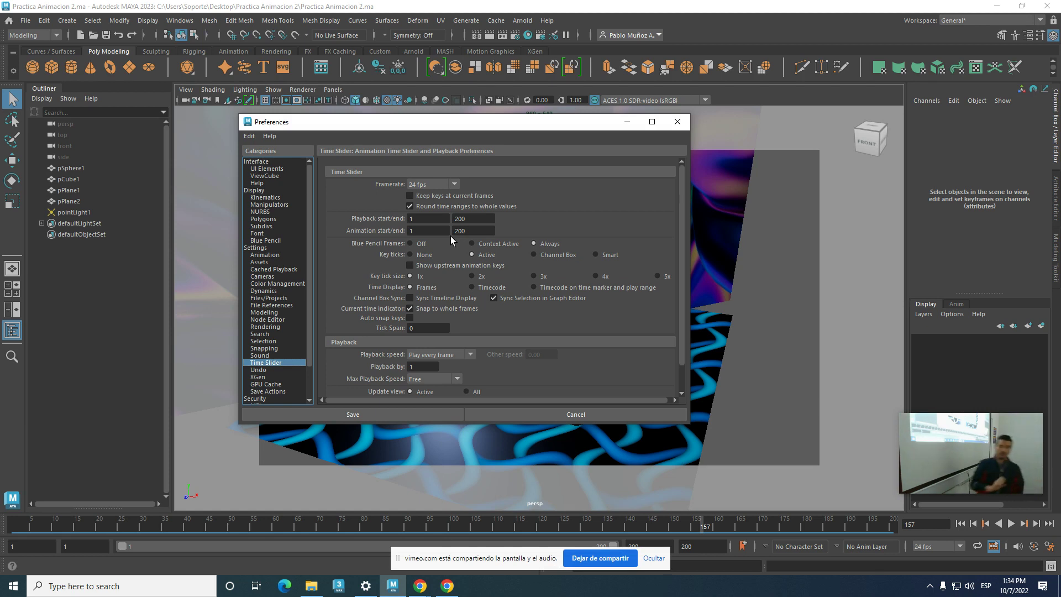
left_click(471, 355)
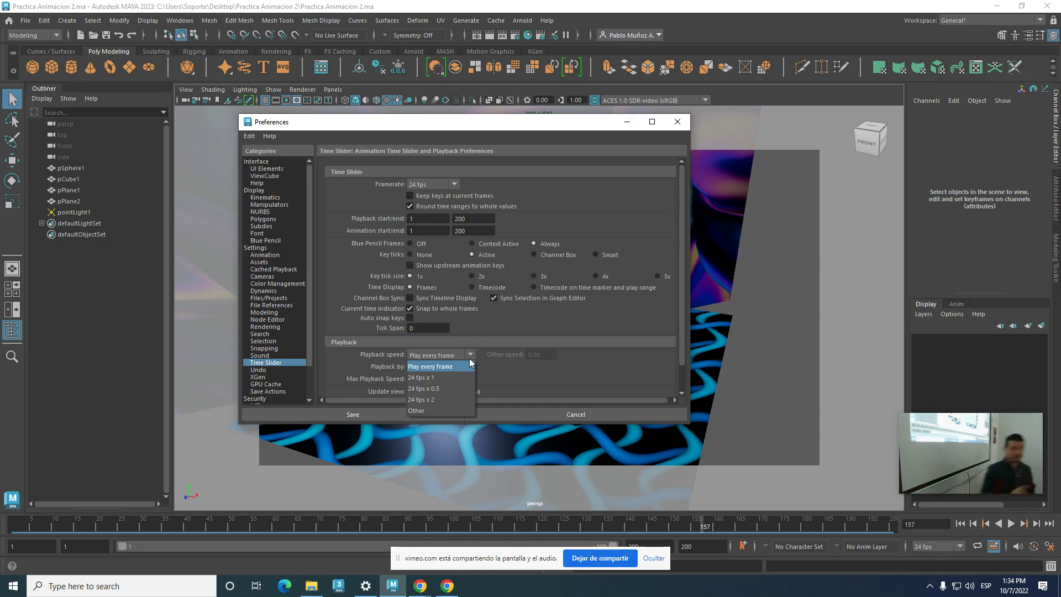
left_click(437, 377)
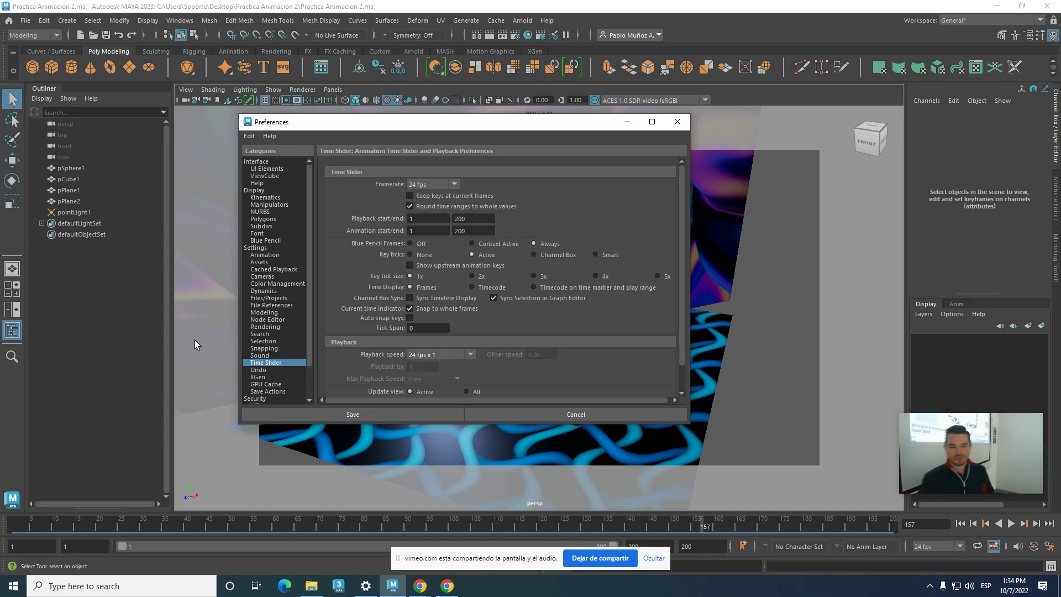
left_click(366, 416)
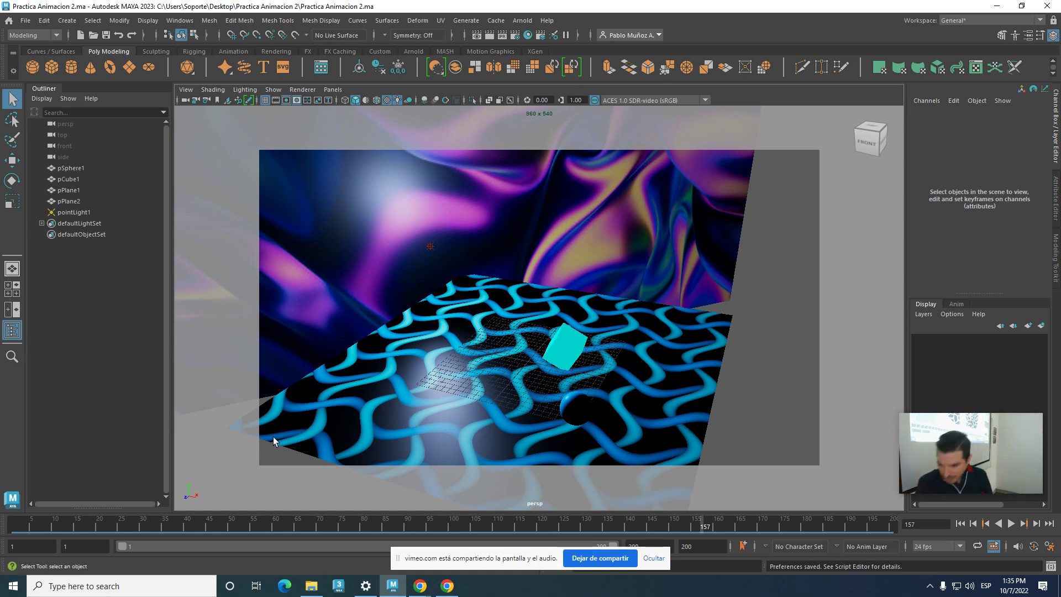
left_click(1011, 523)
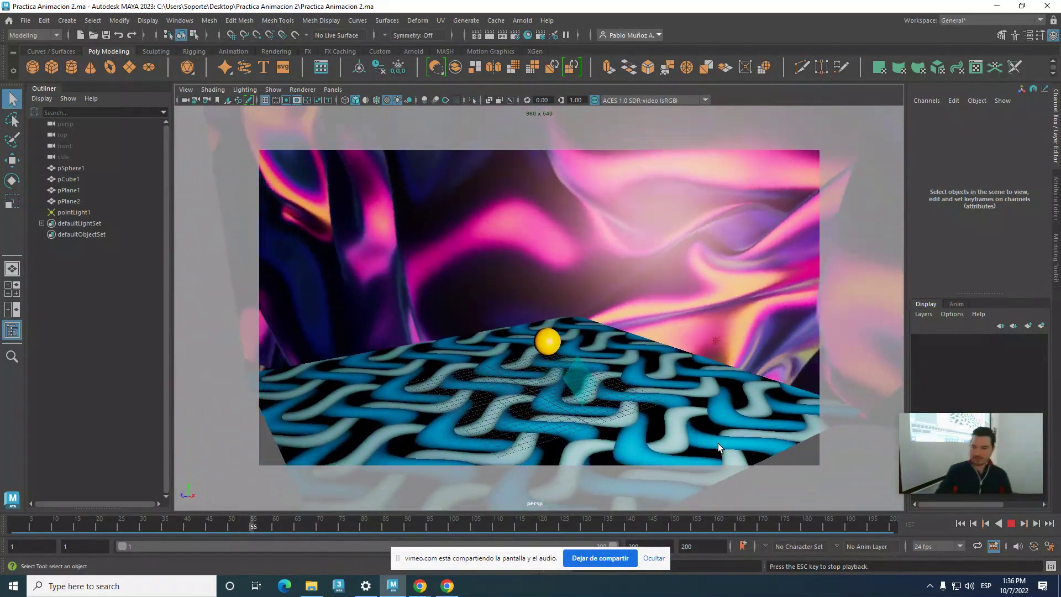
left_click(1010, 525)
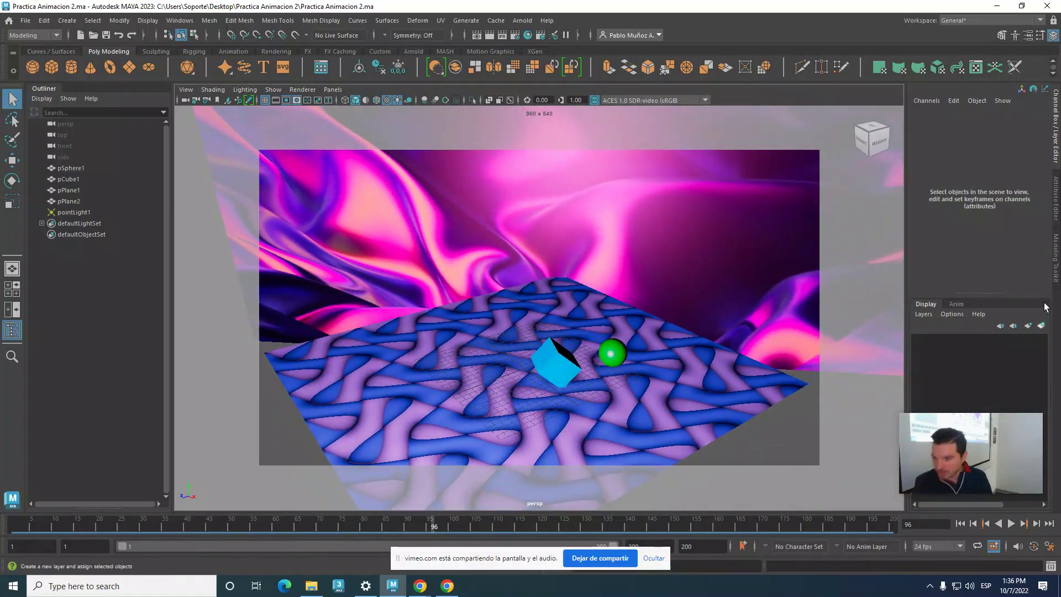
- Switch to the Blackboard course in Chrome and download Practica Animacion 2.ma from Material Clase 4
left_click(996, 6)
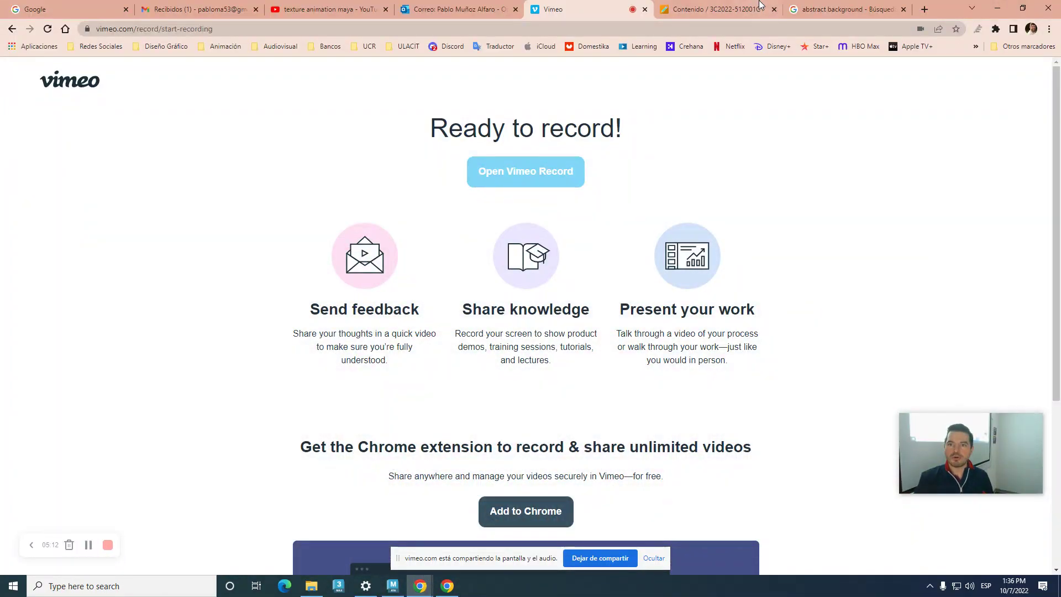
left_click(718, 9)
scroll(479, 421, "down", 1)
scroll(479, 421, "down", 5)
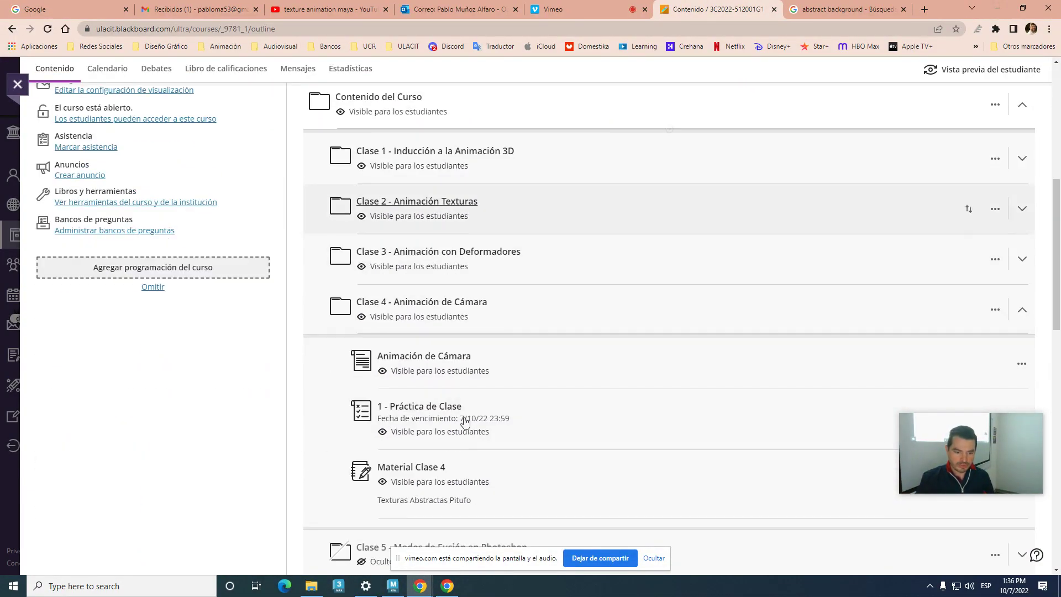
left_click(422, 470)
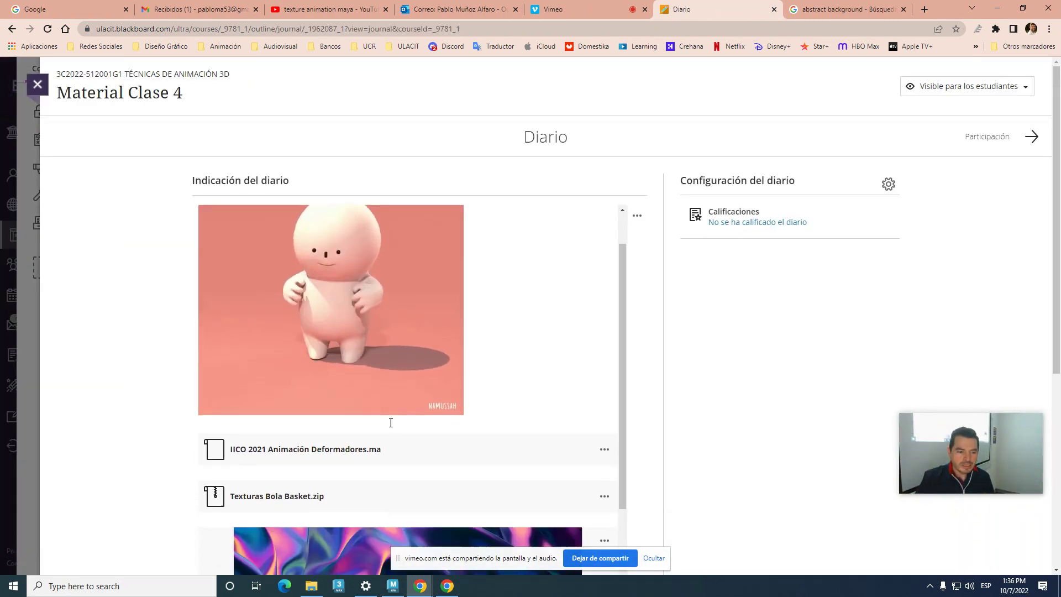
scroll(377, 444, "down", 6)
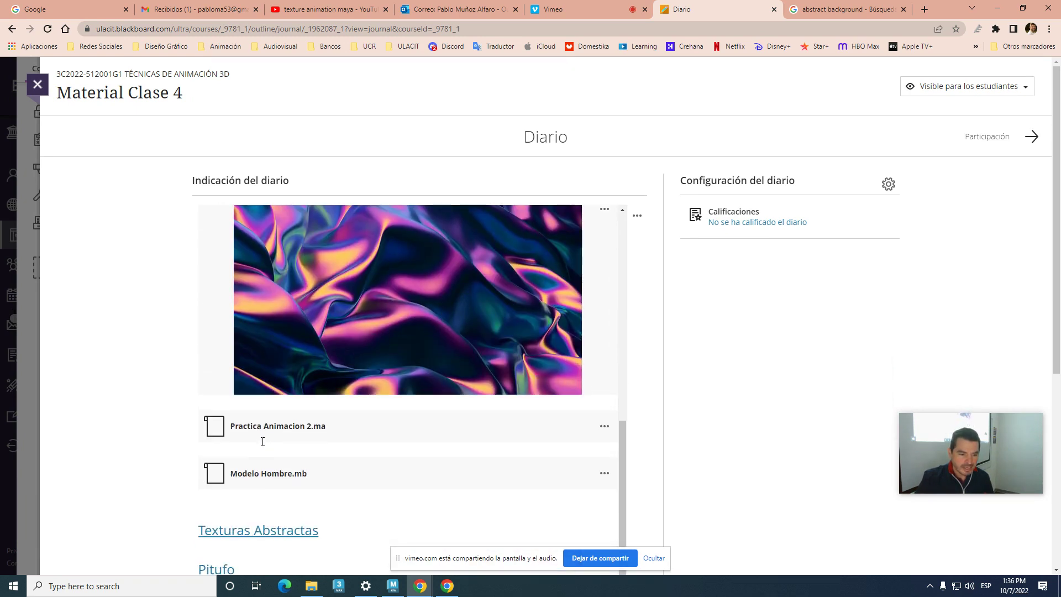
left_click(602, 430)
left_click(568, 453)
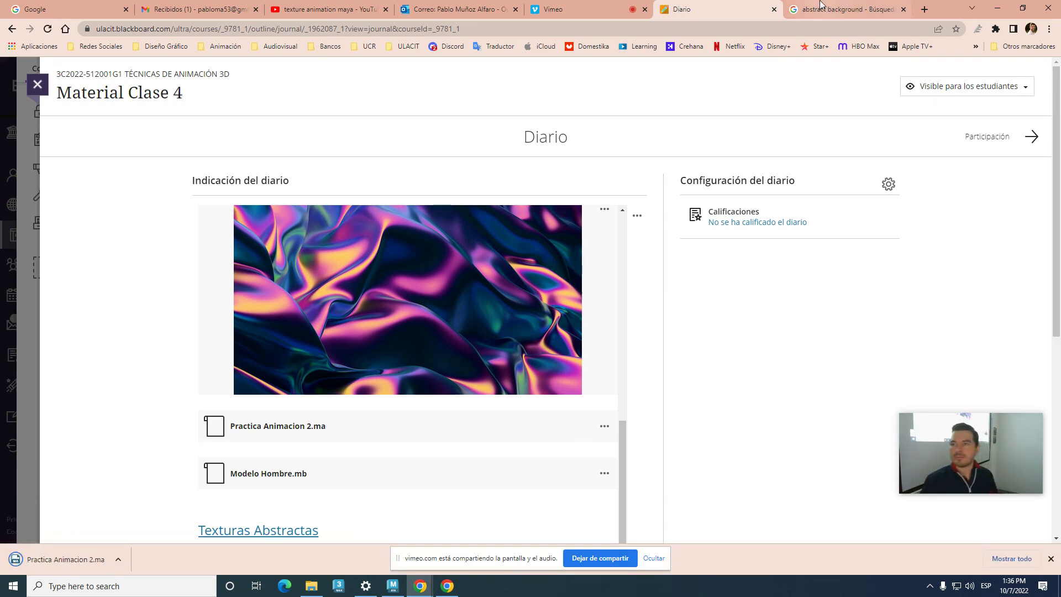
- Find the downloaded Practica Animacion 2 file in the Downloads folder and open it in Maya
left_click(1001, 7)
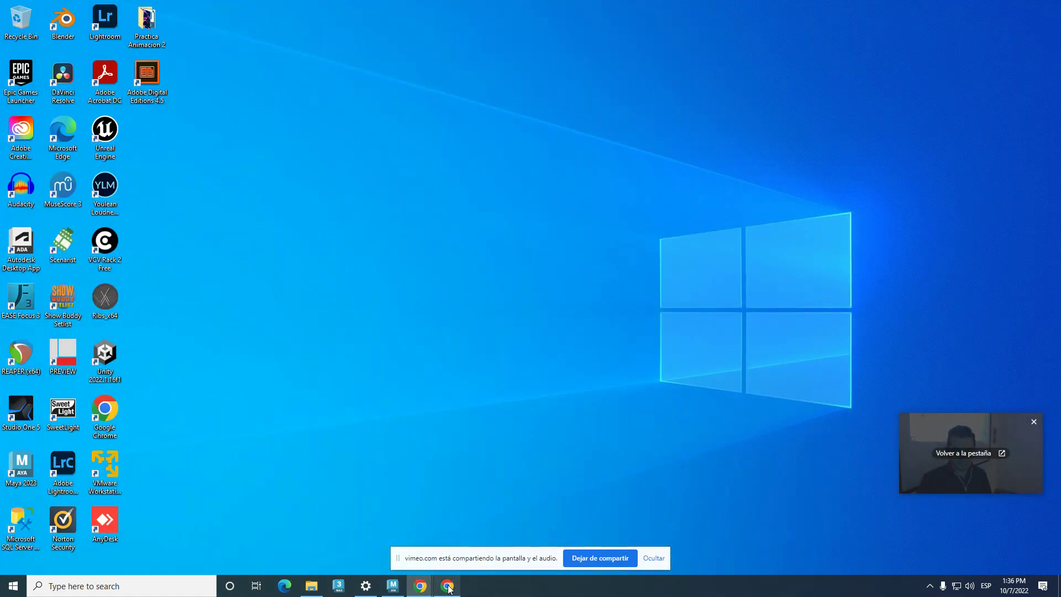
mouse_move(441, 592)
left_click(312, 586)
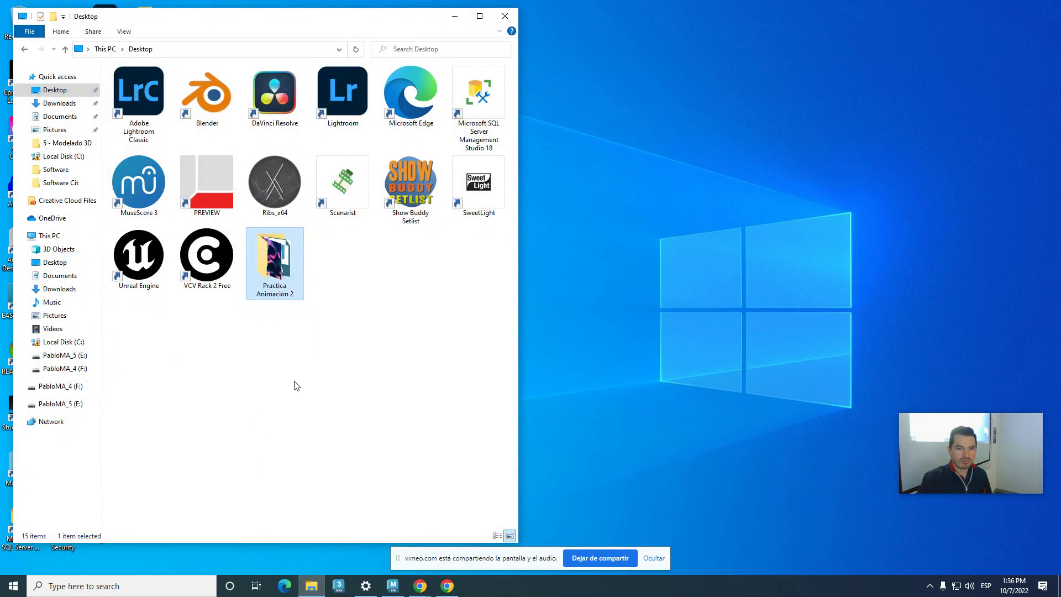
left_click(59, 103)
left_click(142, 98)
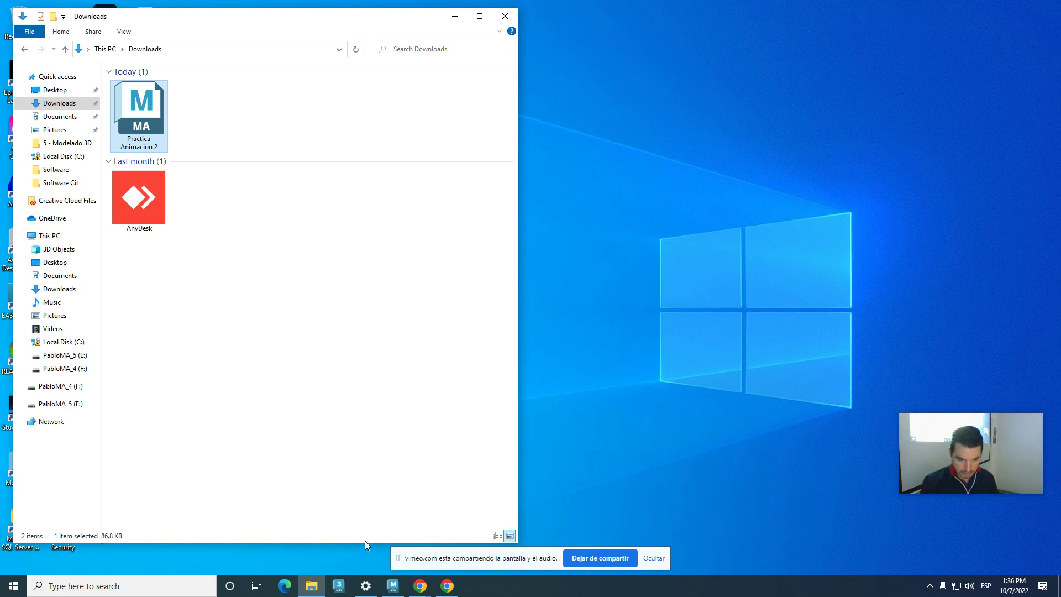
left_click(382, 591)
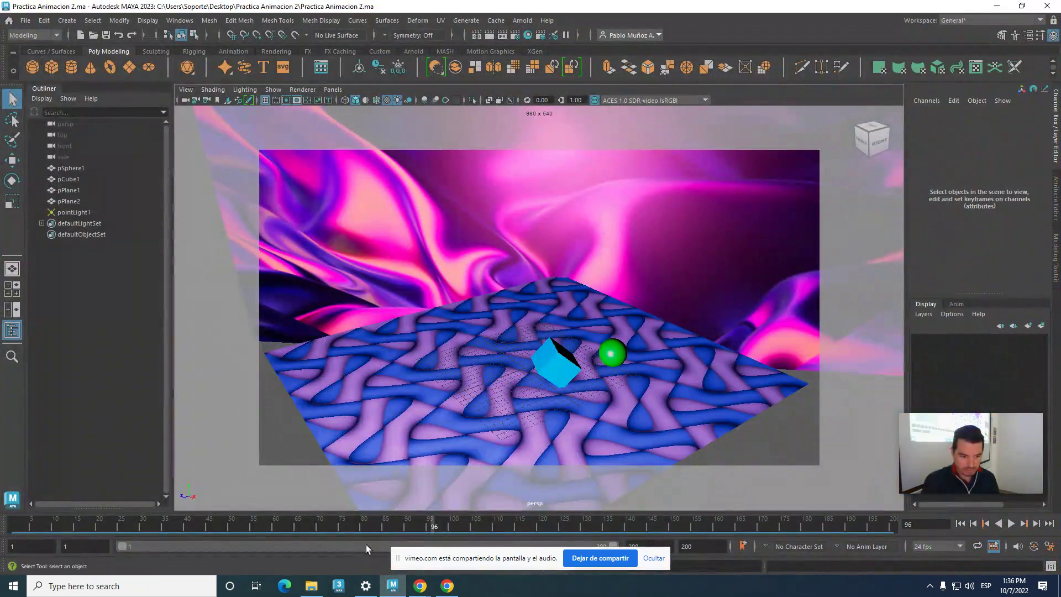
left_click(999, 5)
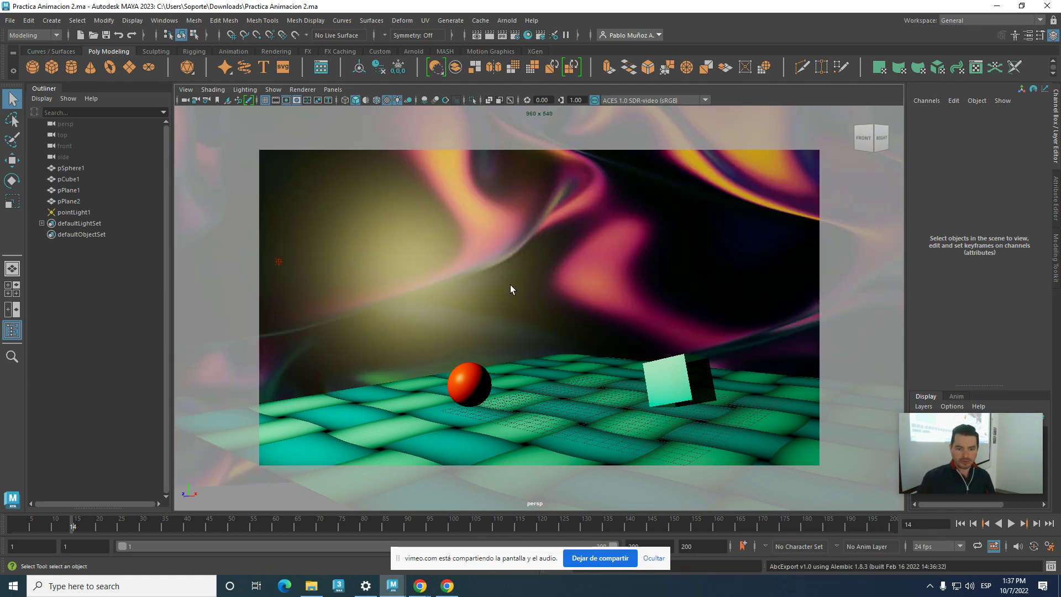
- Close the Maya windows showing the Downloads copy and return to the scene opened from the desktop folder
mouse_move(397, 587)
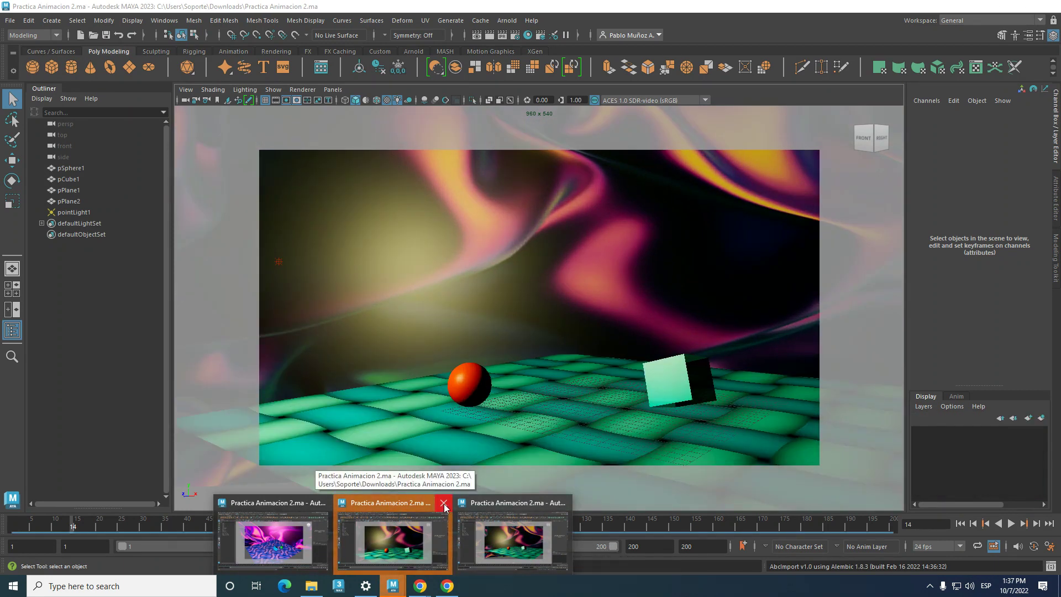
mouse_move(299, 505)
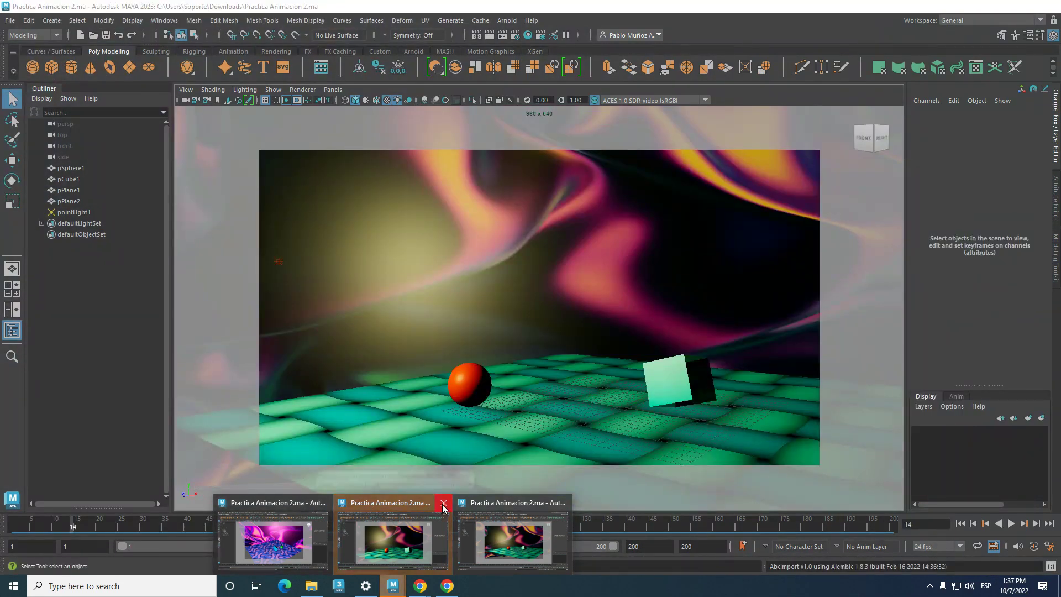
left_click(443, 503)
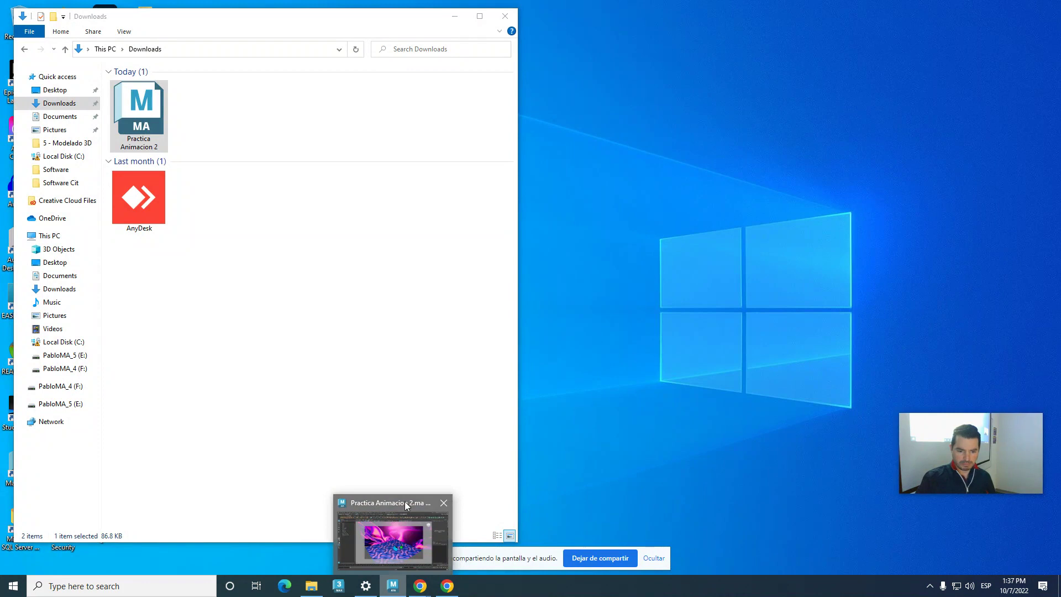
left_click(404, 501)
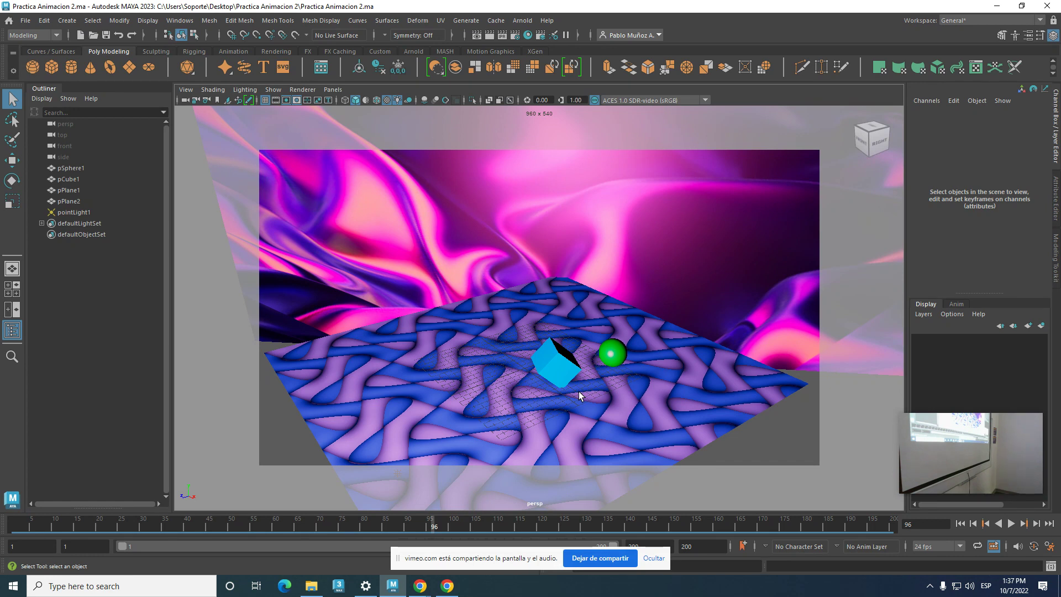
- Turn on multisample anti-aliasing in the viewport, and compare the scene with shadows on and off, leaving them off
left_click(445, 102)
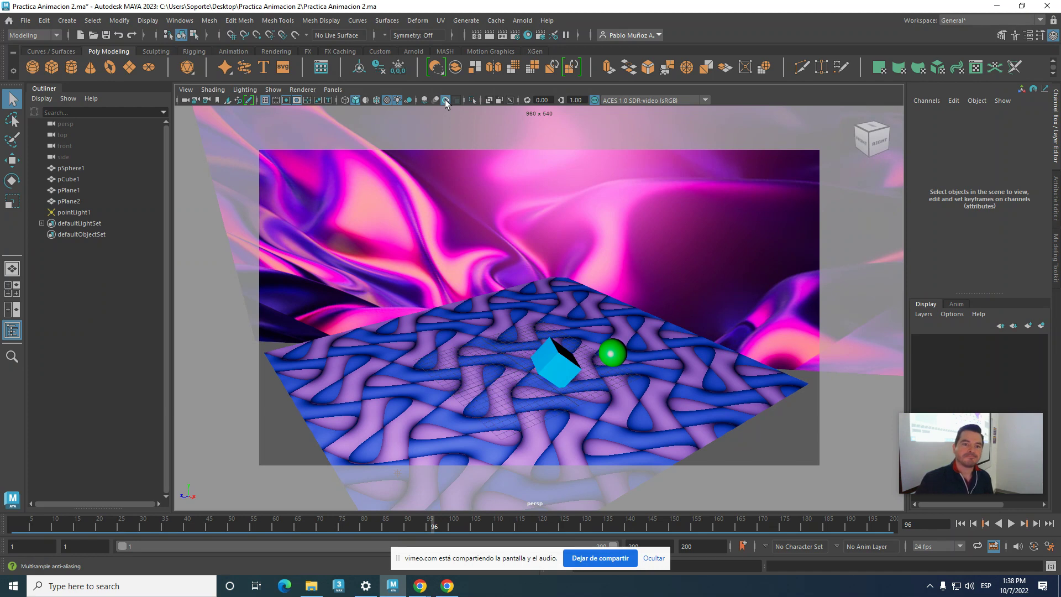
left_click(408, 100)
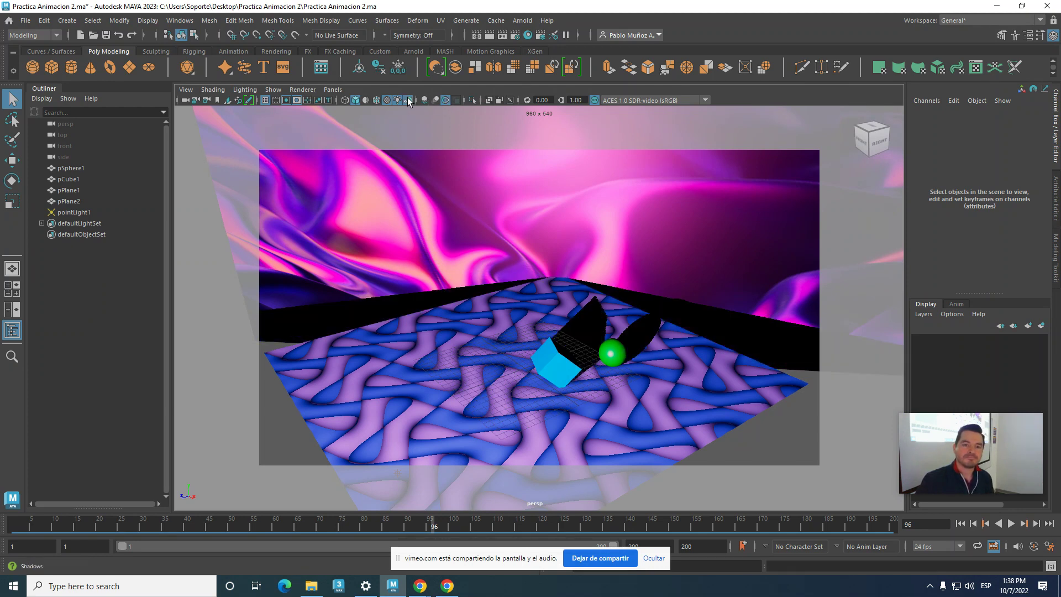
left_click(408, 101)
left_click(408, 101)
left_click(407, 100)
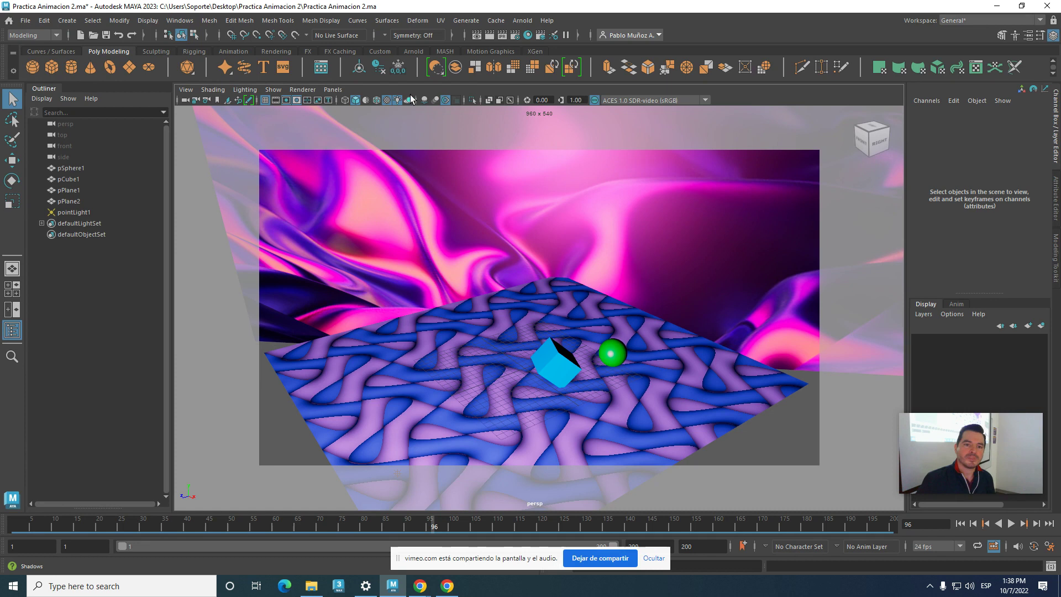
- Set the playback speed to 24 fps x 1 in the Time Slider preferences, save them, and play the animation to check it
left_click(1034, 546)
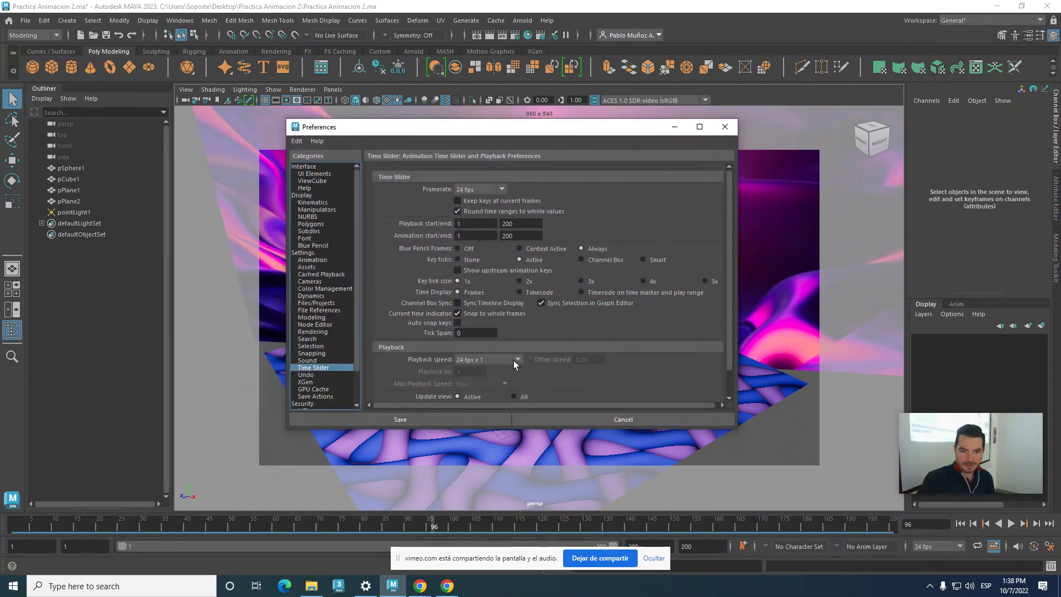
left_click(515, 359)
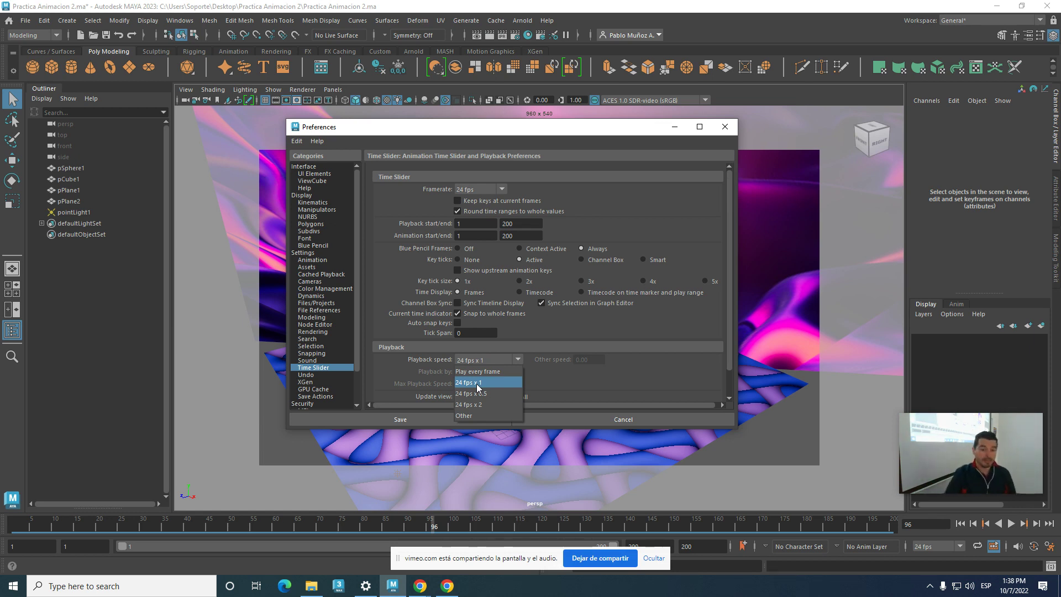
left_click(479, 385)
left_click(435, 419)
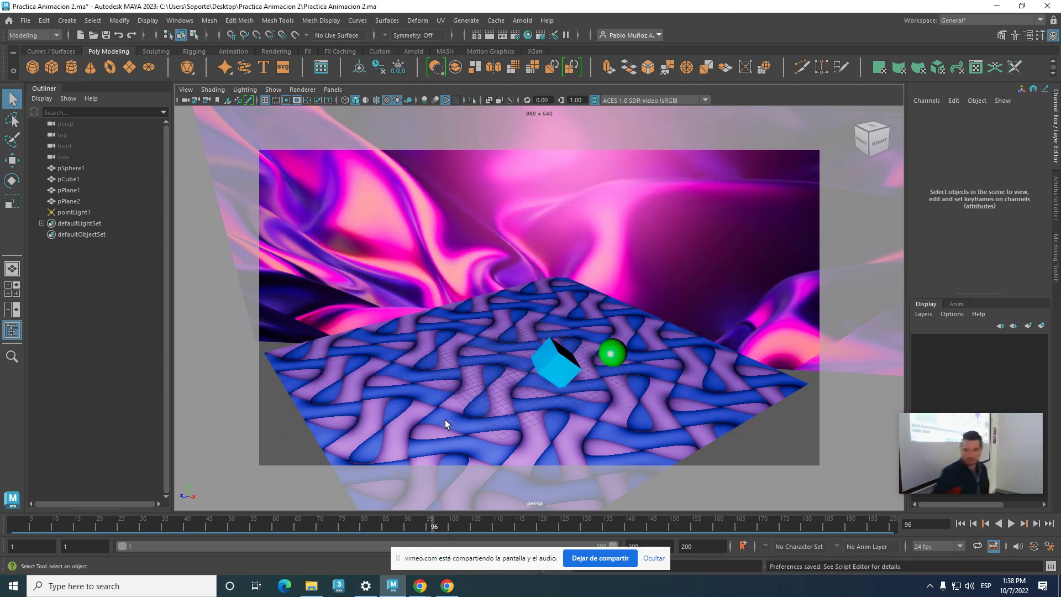
left_click(1012, 523)
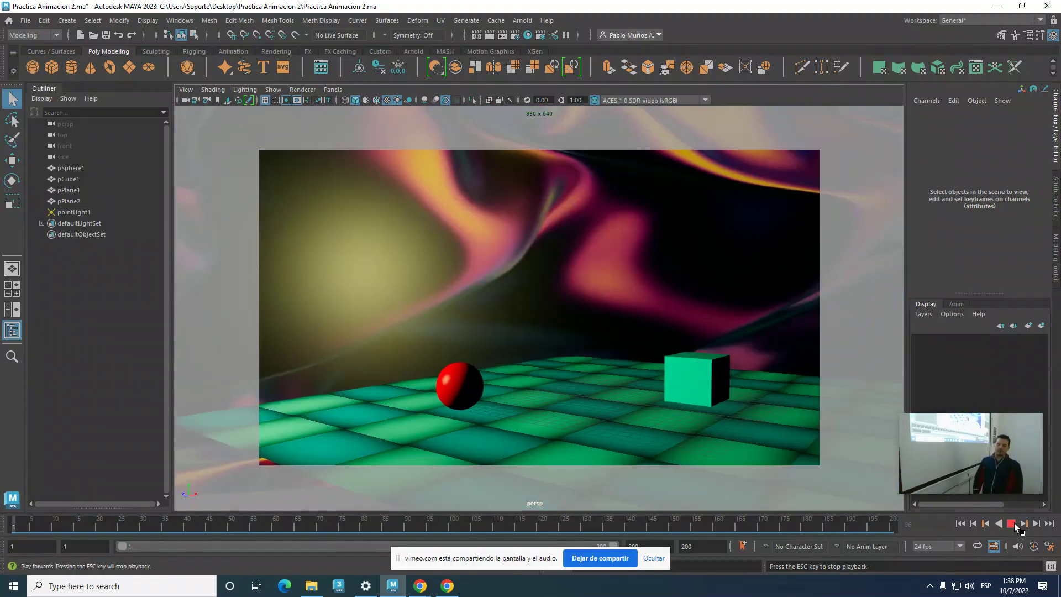
left_click(1012, 524)
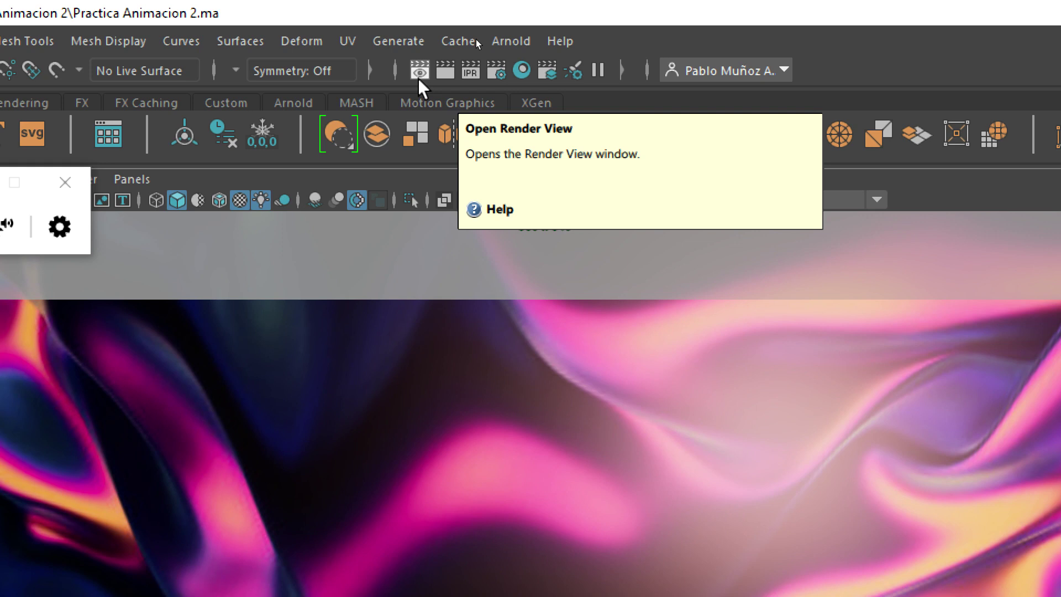
- Open the Render Settings, close the Magnifier, and set the renderer to Maya Hardware 2.0
left_click(495, 69)
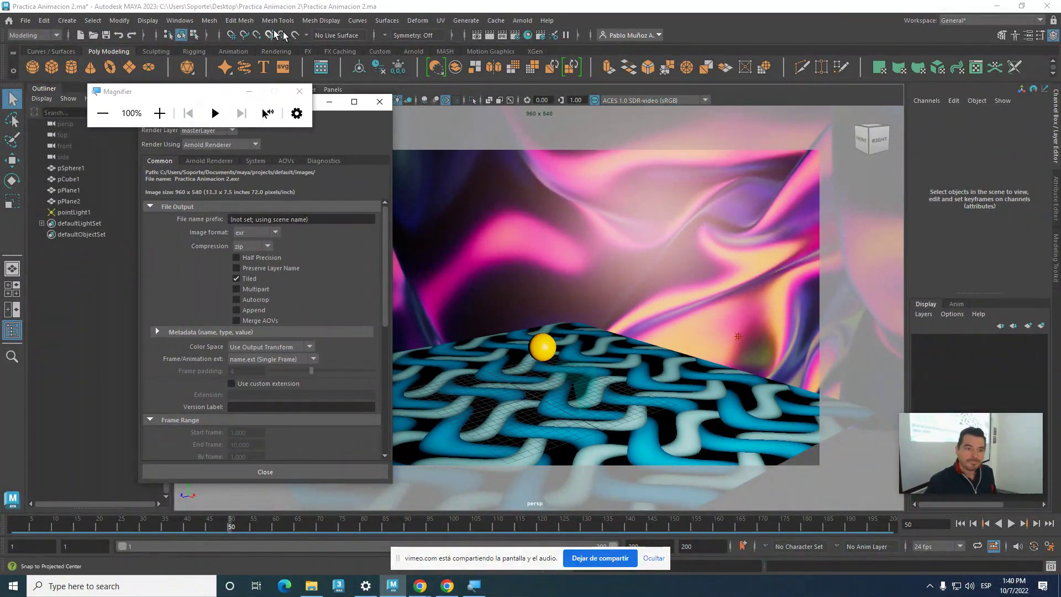
left_click(303, 97)
left_click_drag(262, 103, 539, 95)
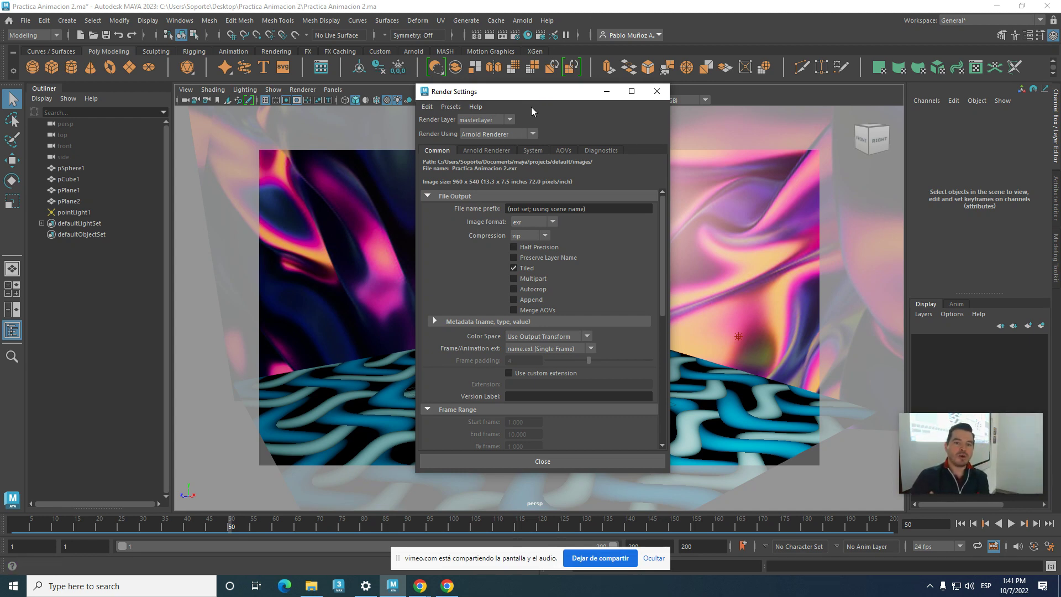
left_click_drag(531, 97, 516, 97)
left_click(513, 135)
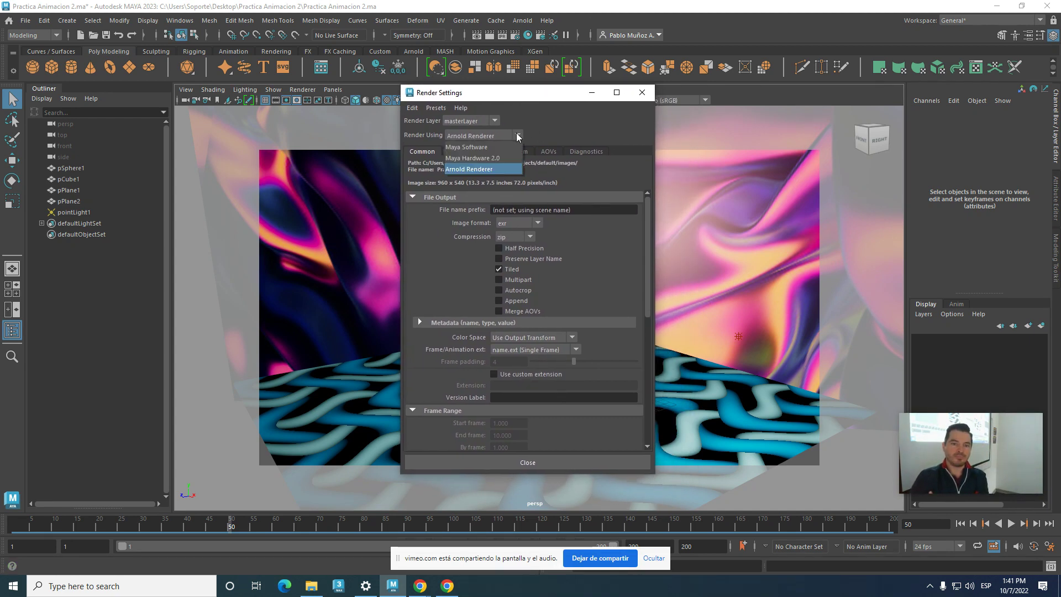
left_click(489, 158)
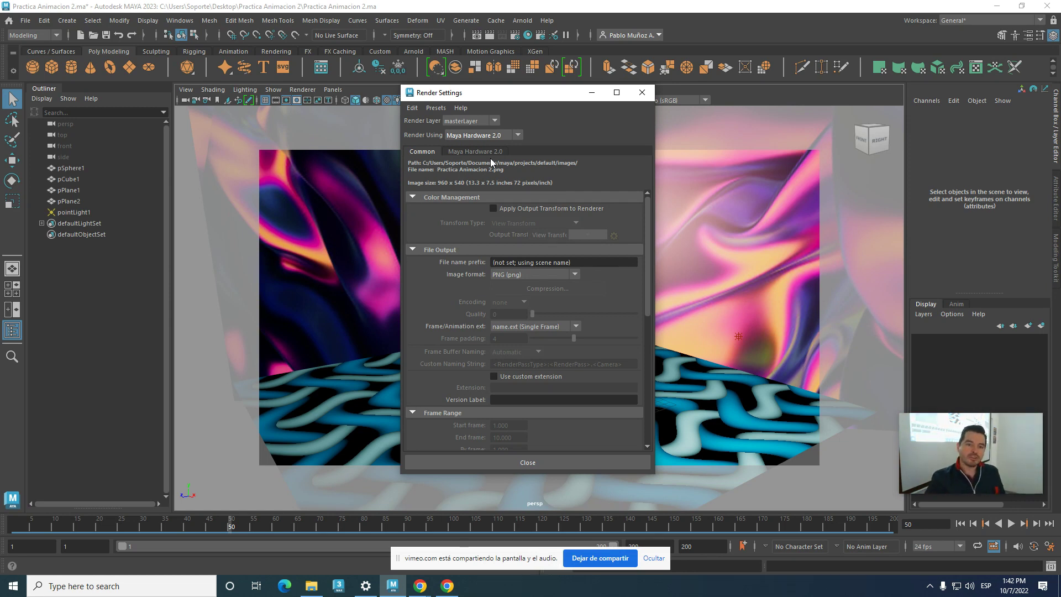
- In the Maya Hardware 2.0 anti-aliasing settings, enable Smooth Wireframe and set the sample count to 16
left_click(478, 151)
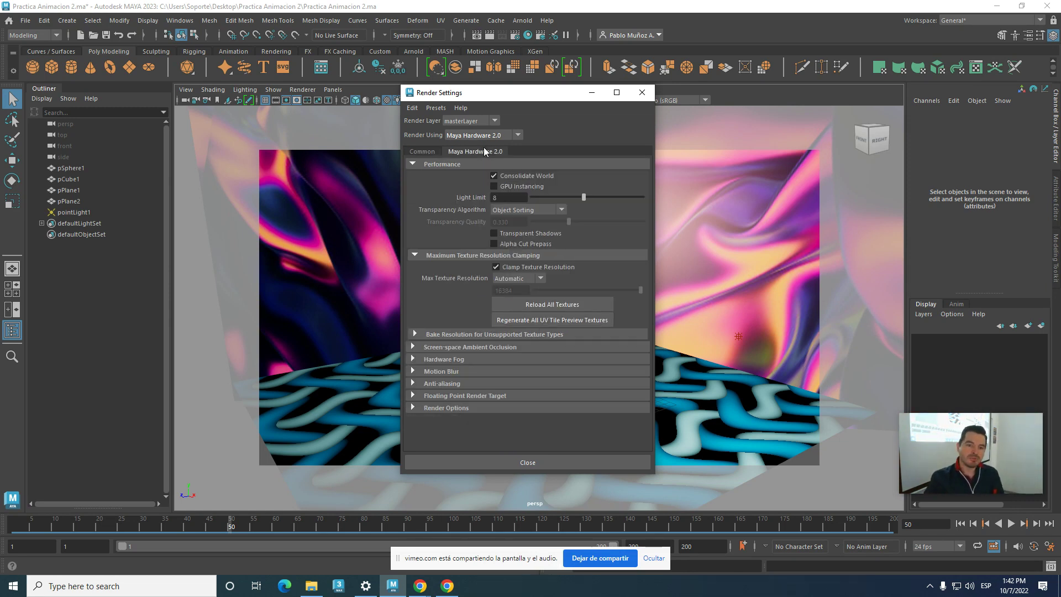
left_click(413, 383)
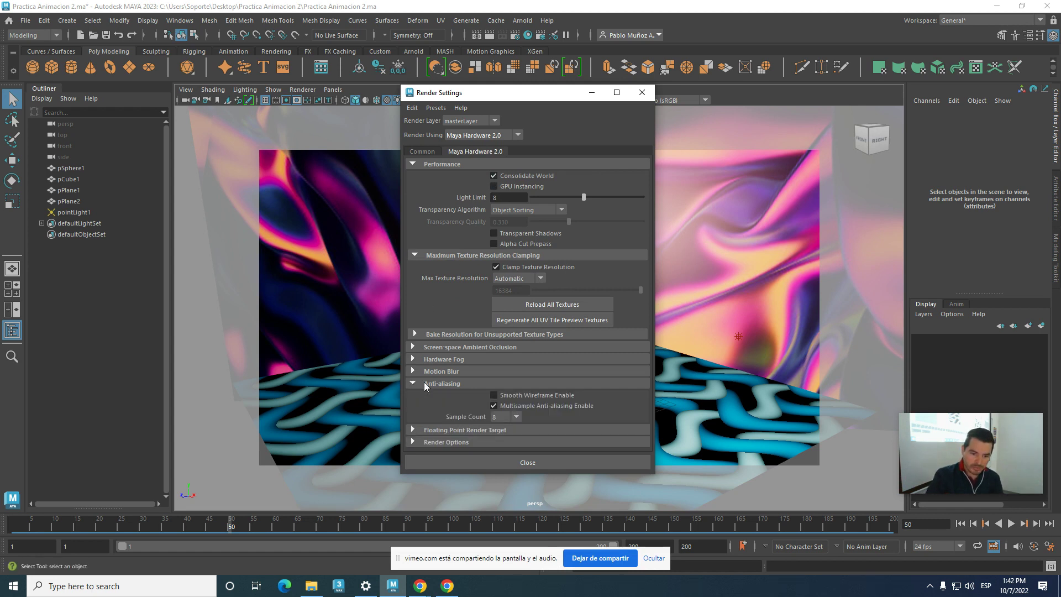
left_click(494, 395)
left_click(517, 415)
left_click(502, 470)
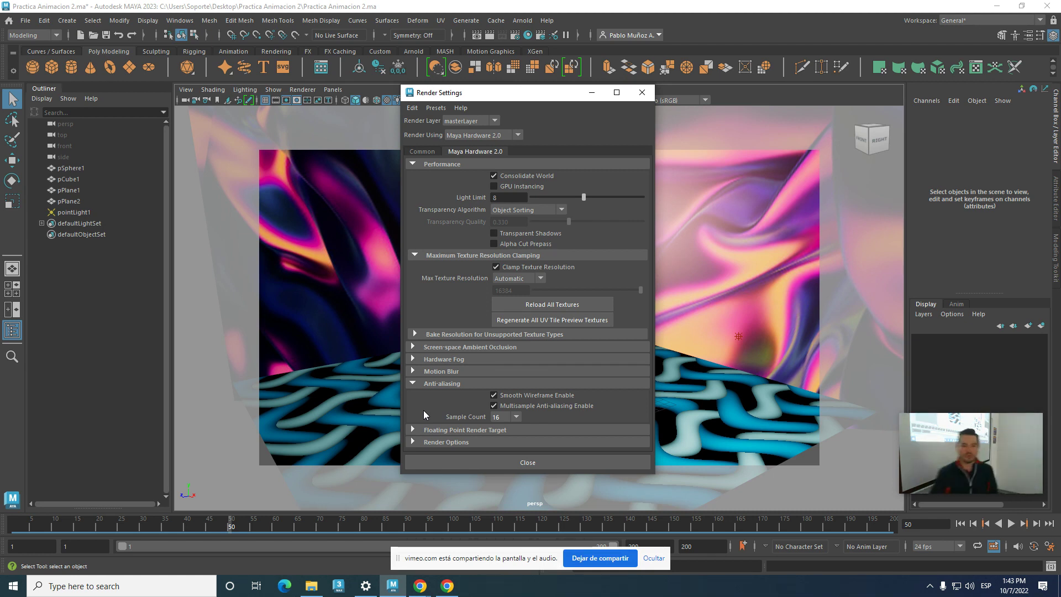
- Set the image format of the render's file output to JPEG (jpg)
left_click(421, 152)
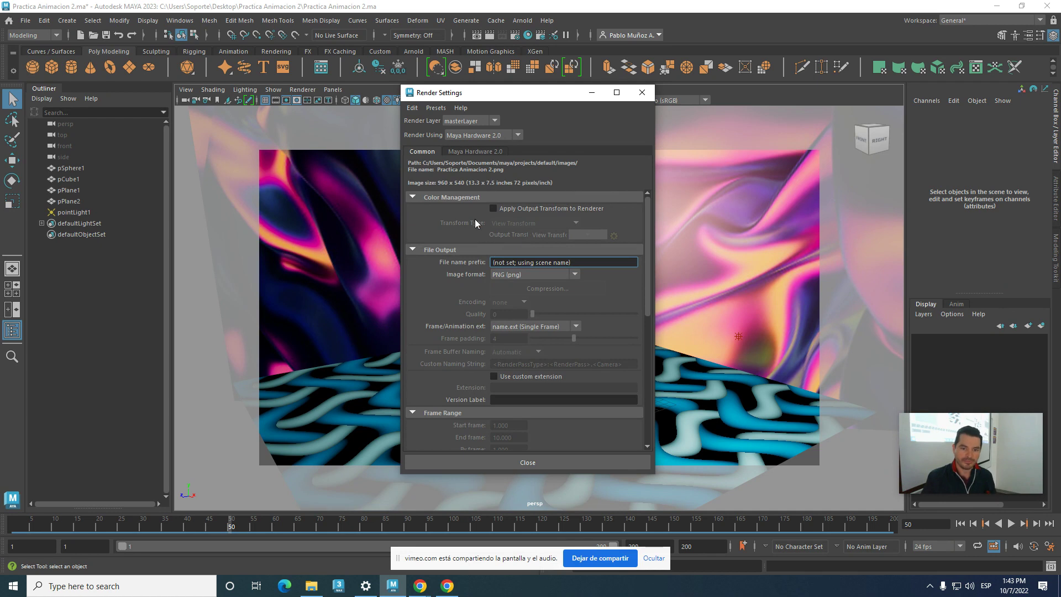
scroll(528, 309, "down", 2)
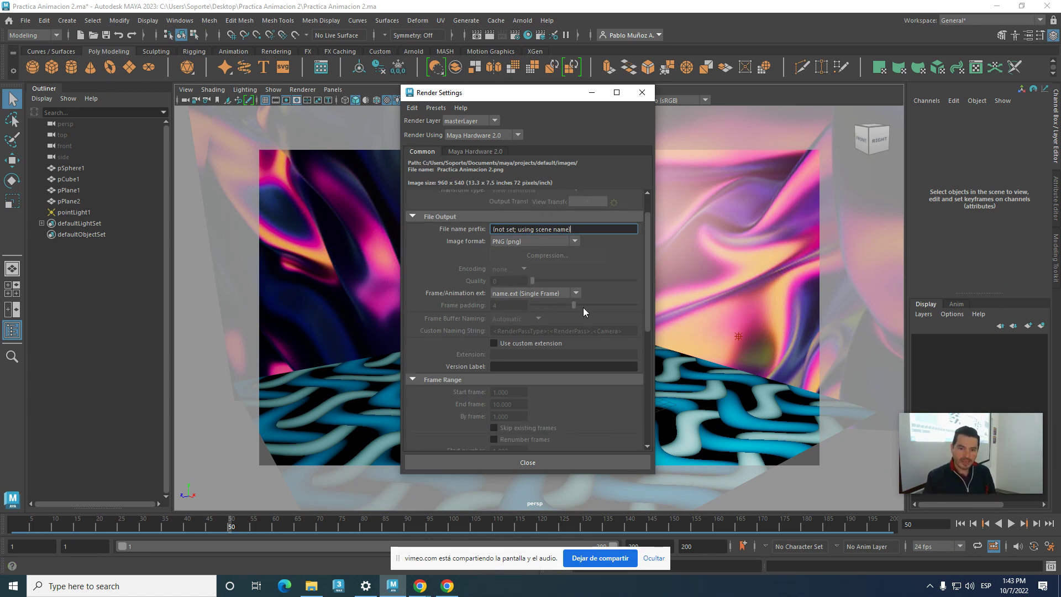
left_click(574, 241)
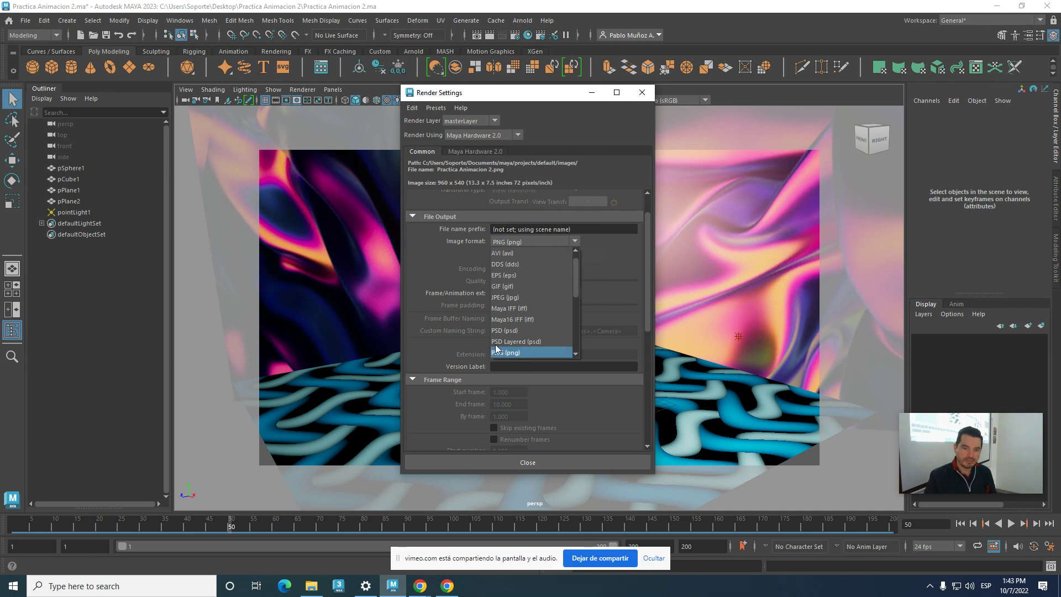
left_click(497, 298)
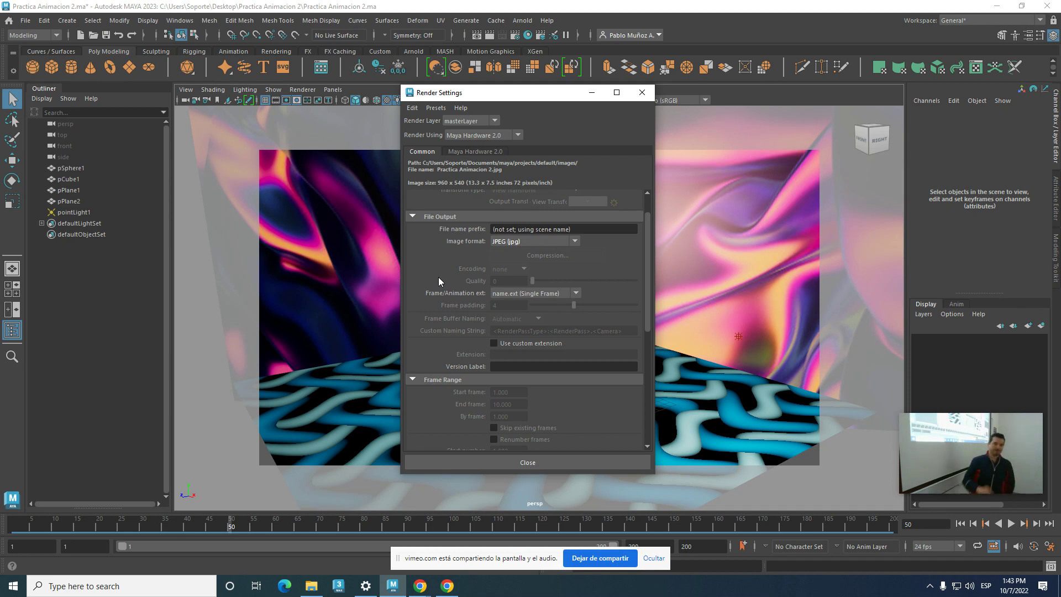
- Set the render image size to the HD 1080 preset
scroll(555, 313, "down", 8)
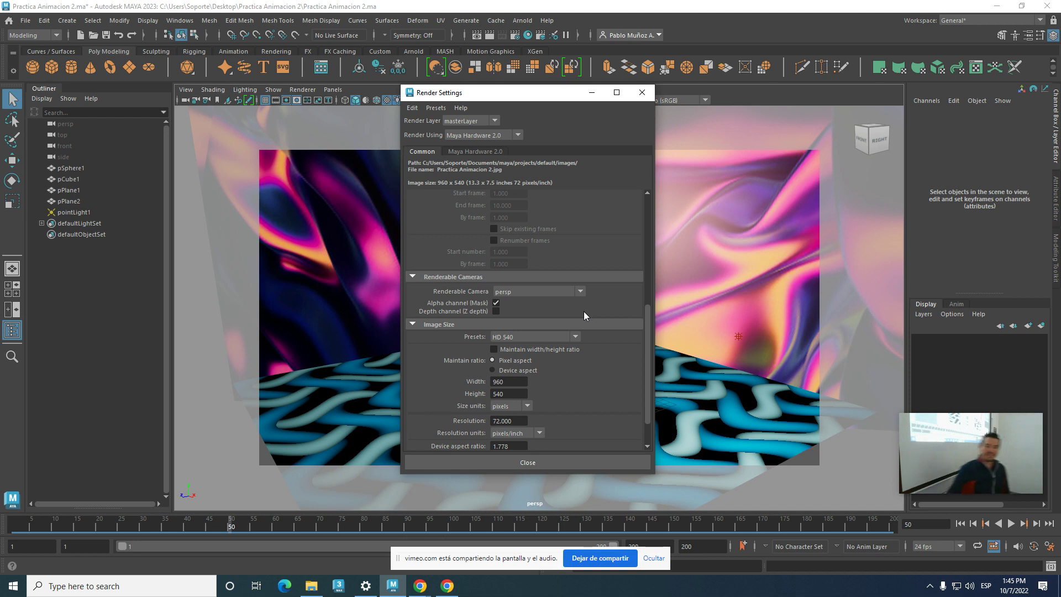
left_click(576, 335)
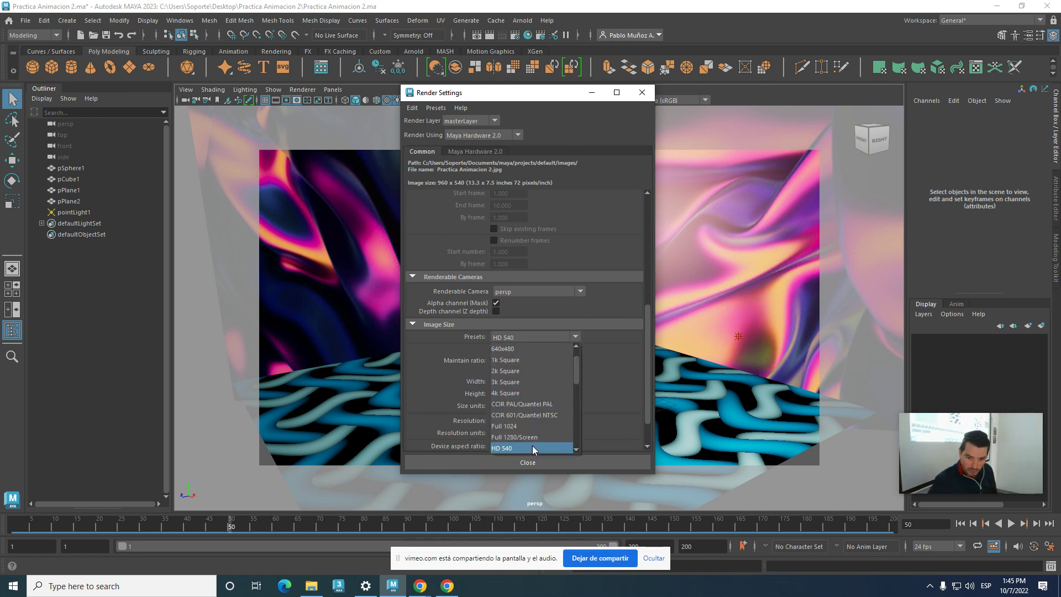
left_click_drag(575, 380, 573, 397)
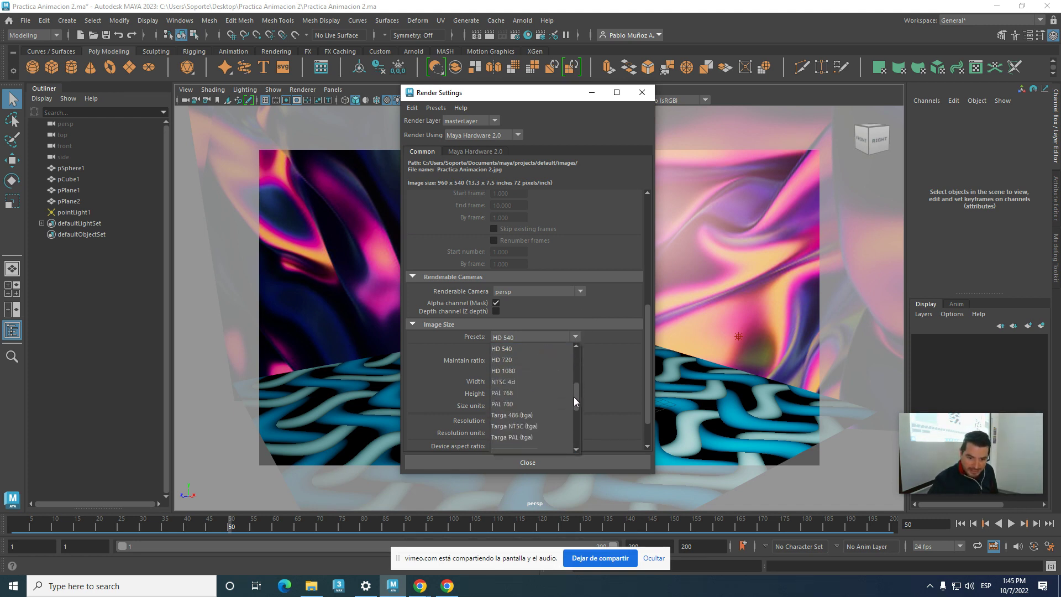
left_click(523, 369)
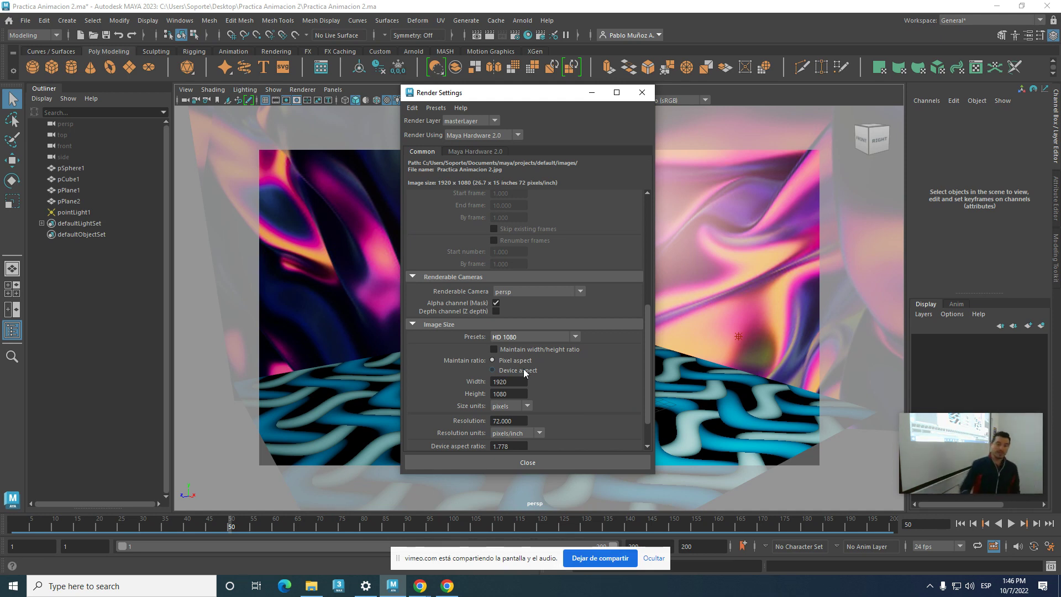
left_click(544, 337)
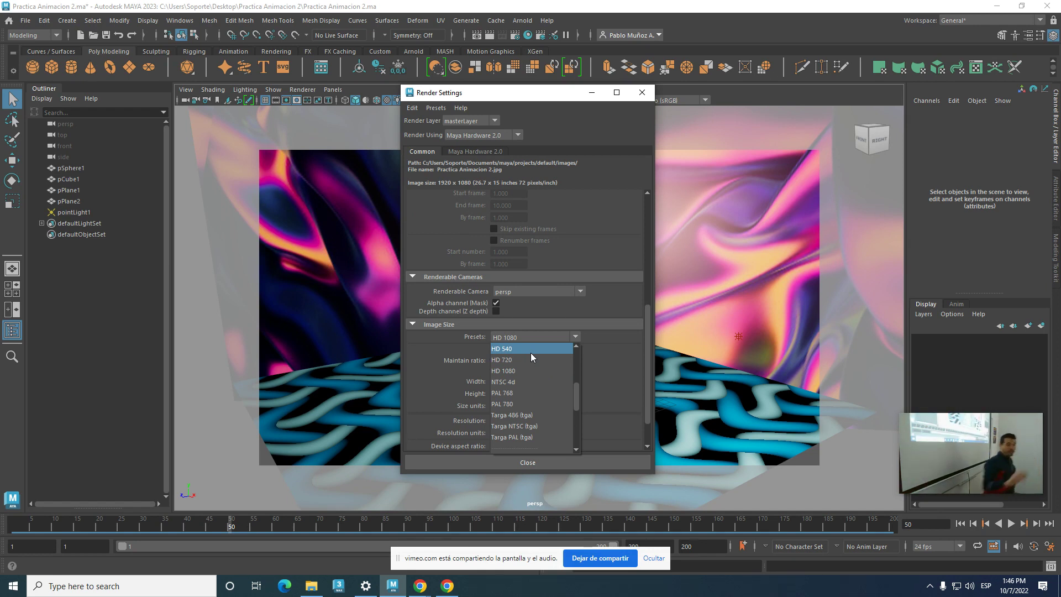
left_click(533, 369)
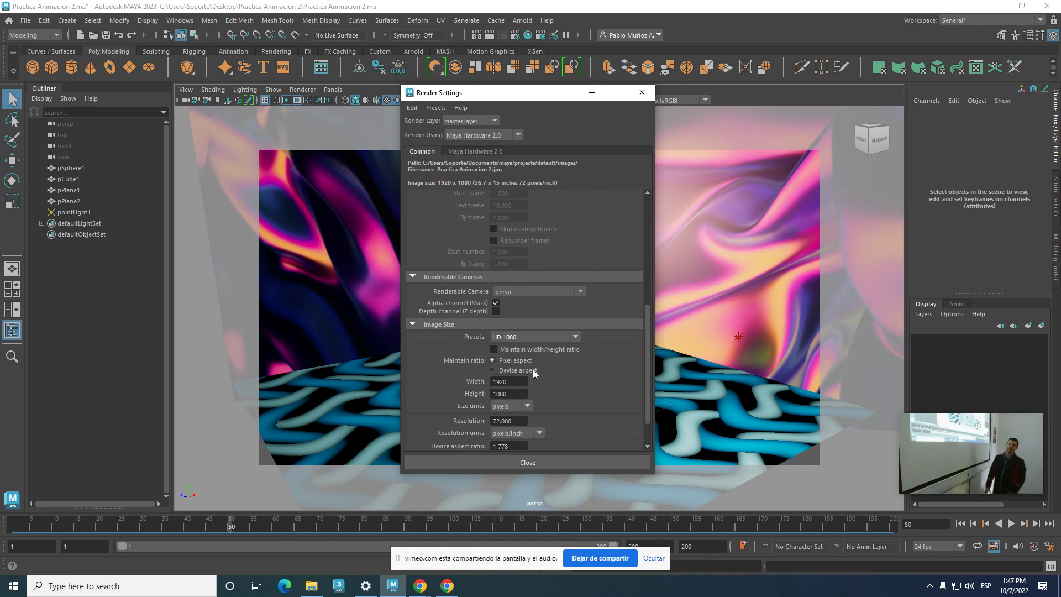
- Expand the common Render Options and turn off Enable Default Light
scroll(533, 369, "down", 2)
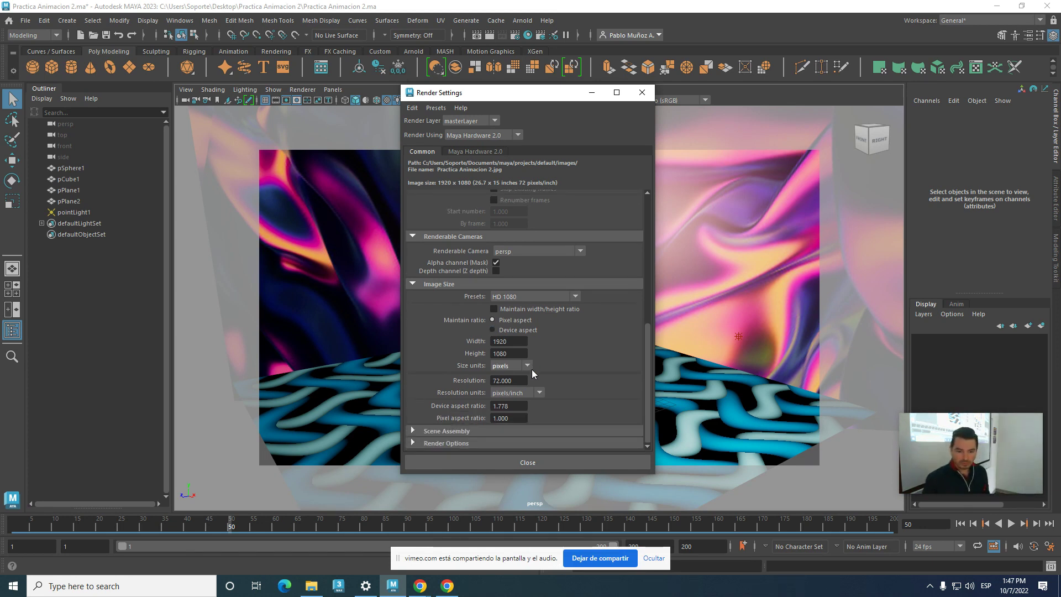
left_click(423, 442)
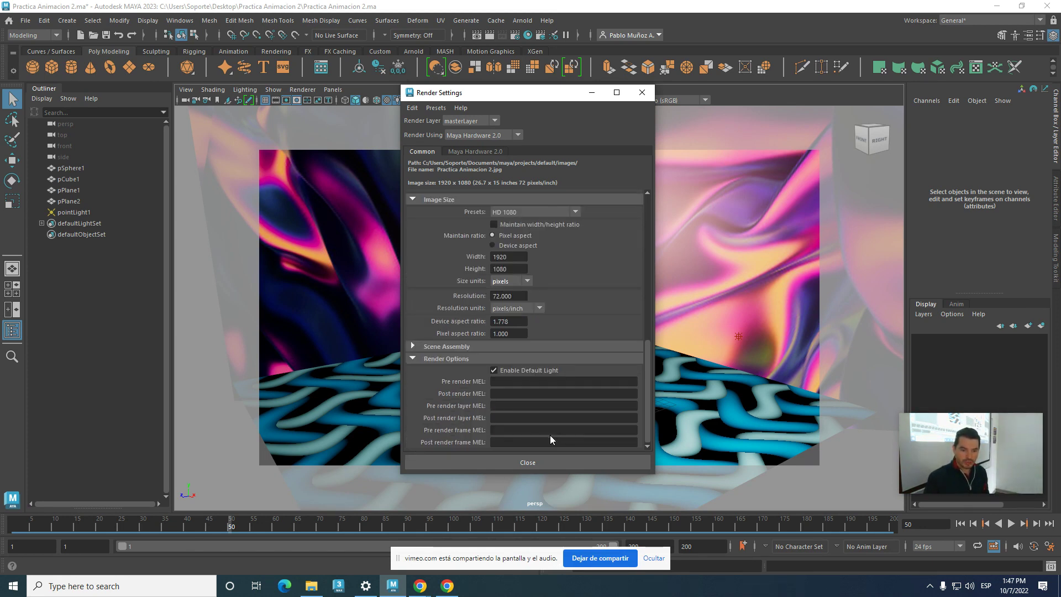
left_click(493, 370)
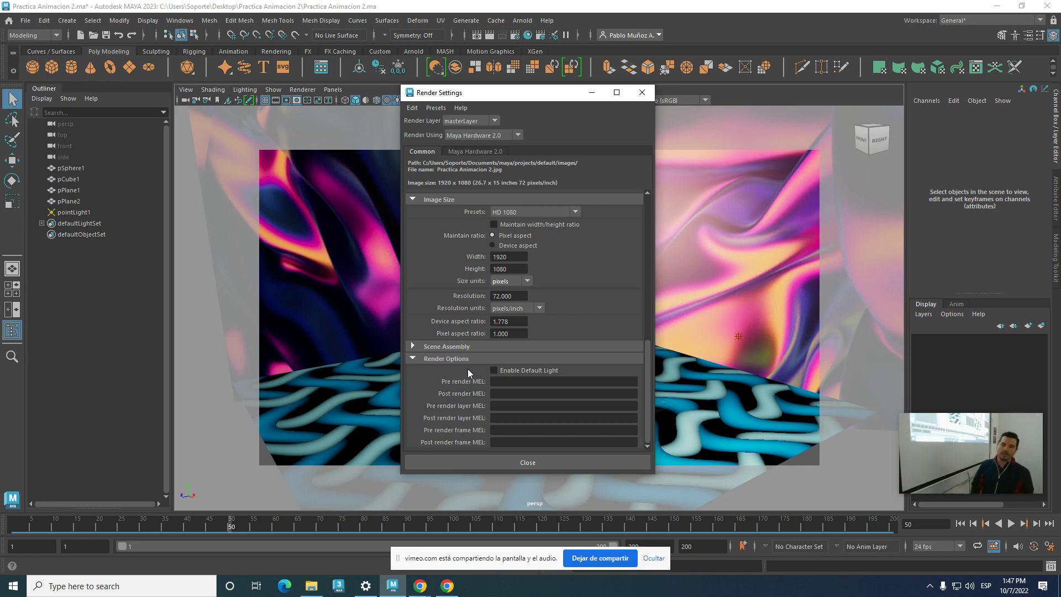
- Review the Maya Hardware 2.0 anti-aliasing and the common output settings, and close the Render Settings
left_click(459, 151)
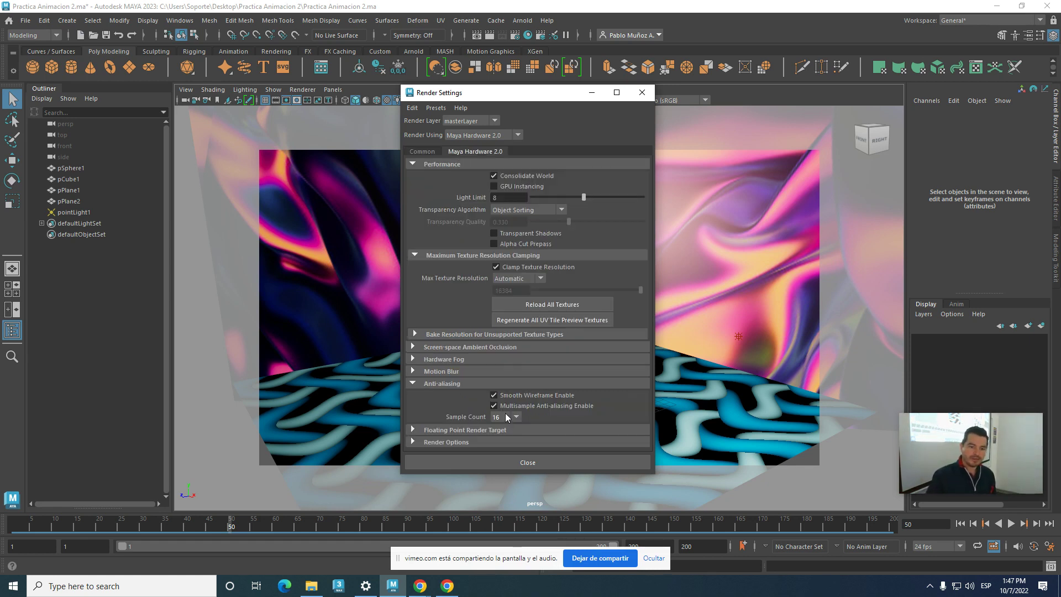
left_click(422, 151)
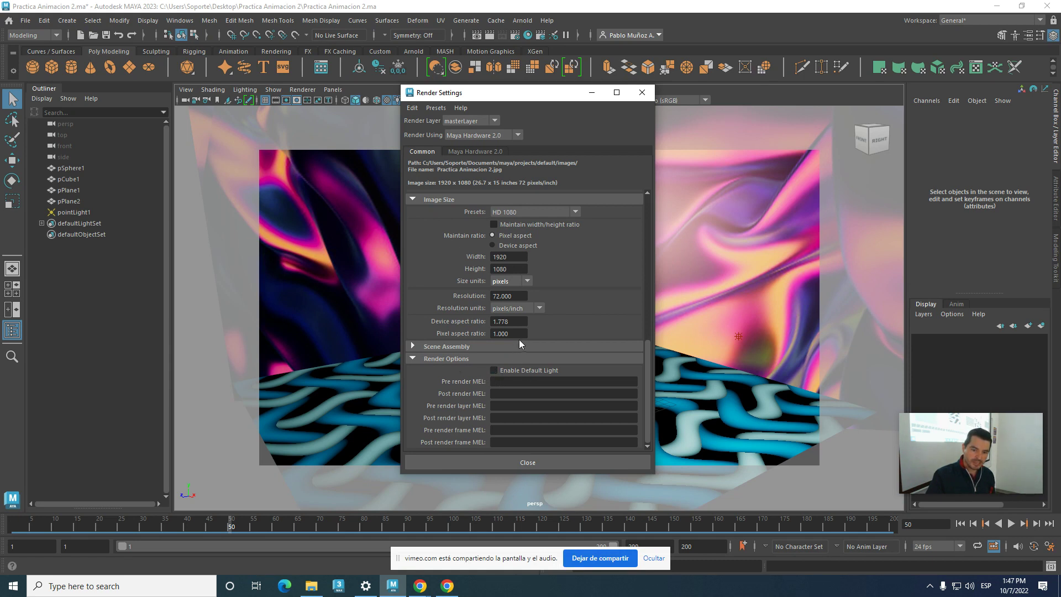
scroll(519, 339, "up", 3)
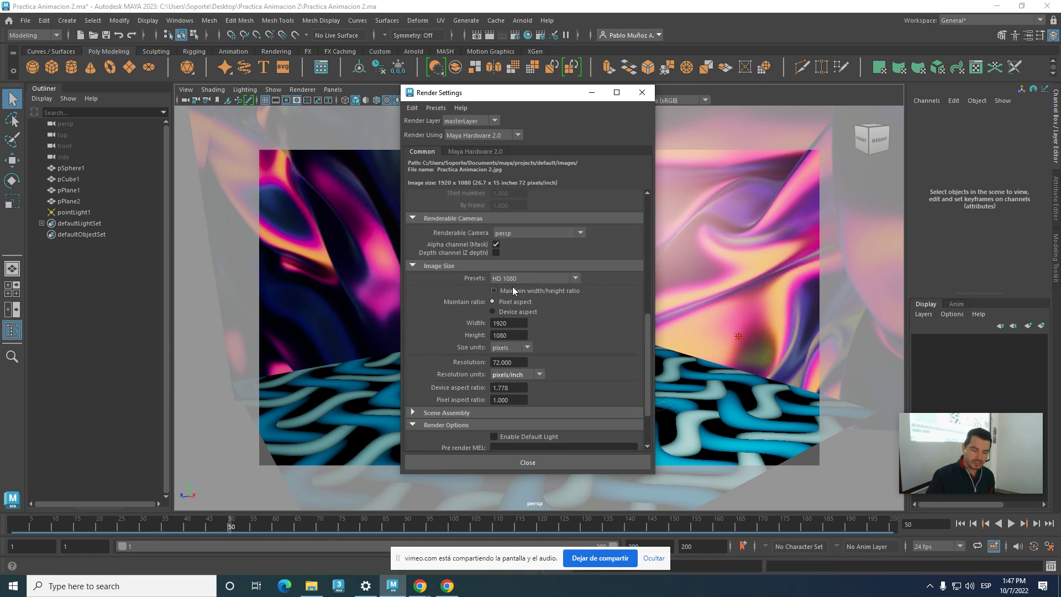
scroll(502, 251, "up", 6)
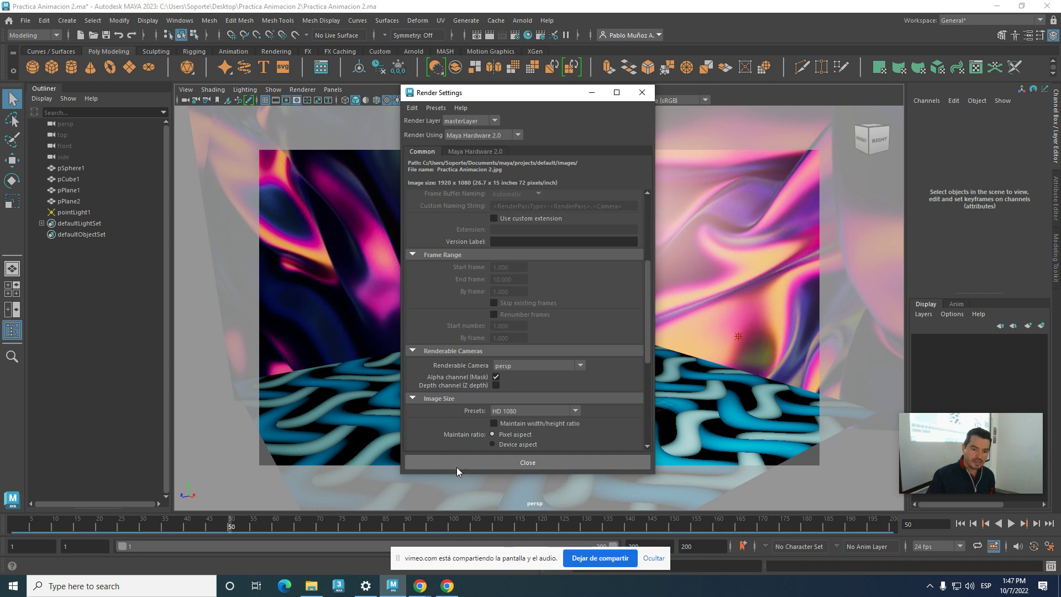
left_click(476, 463)
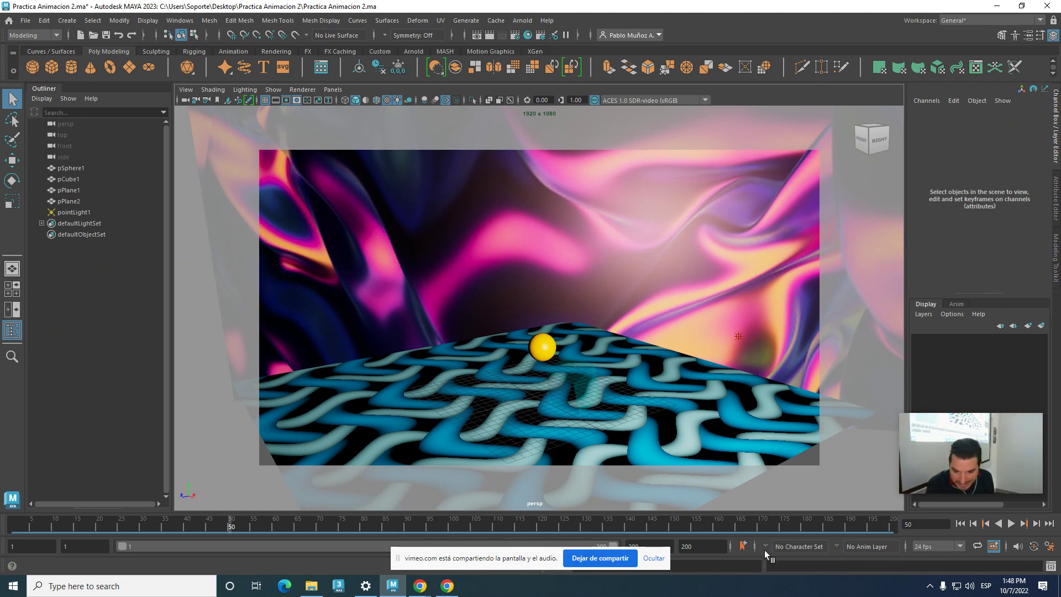
- Hide the screen-sharing notice covering the timeline, and play the animation before stopping it
left_click(655, 559)
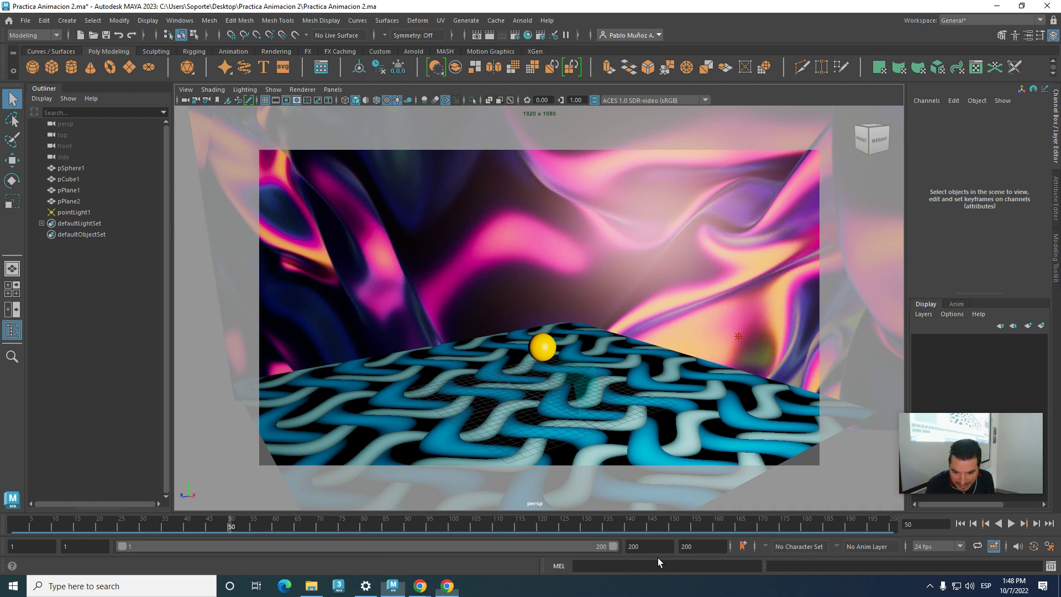
left_click(1011, 524)
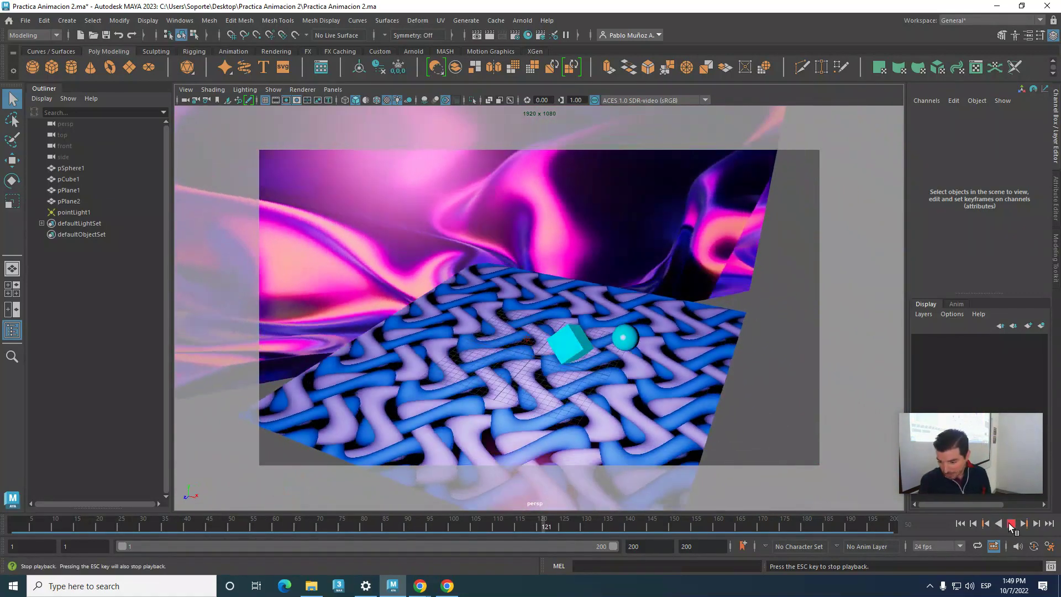
key("Escape")
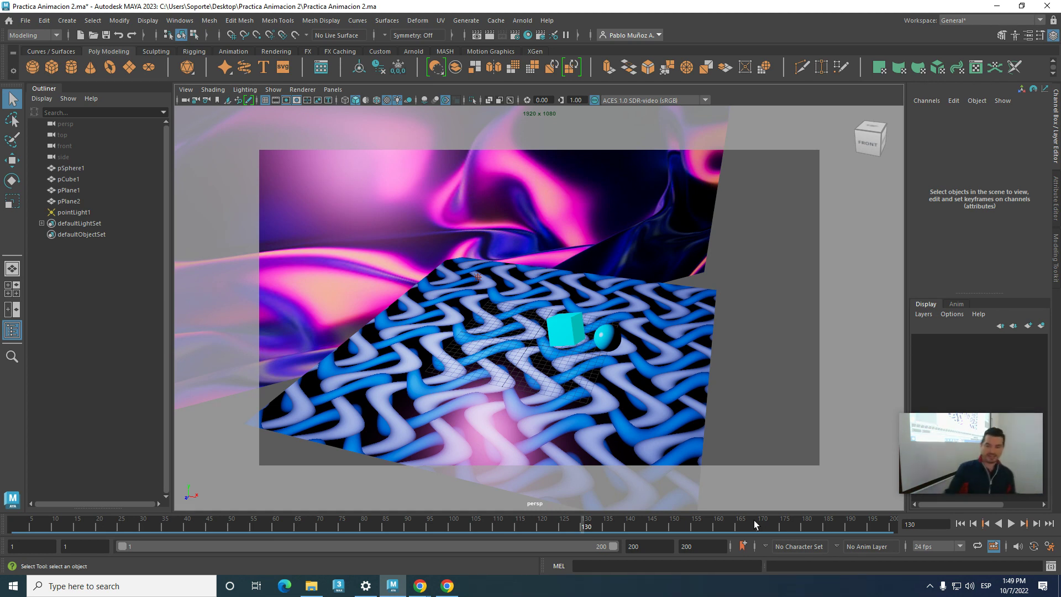
- Open the Playblast options, enlarge the dialog, turn off View and Show ornaments, and enable Save to file
right_click(687, 523)
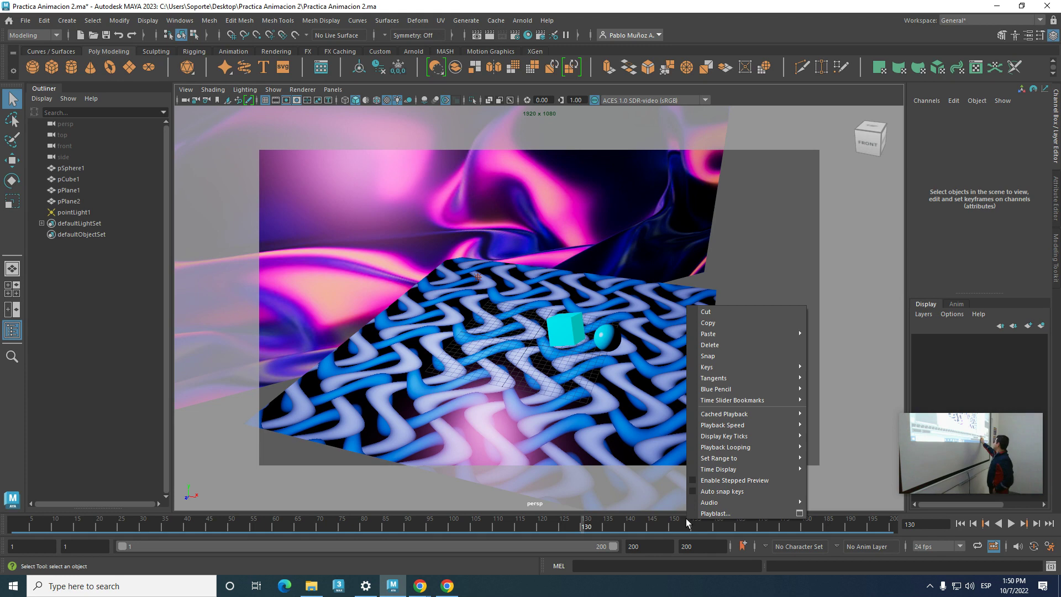
left_click(799, 514)
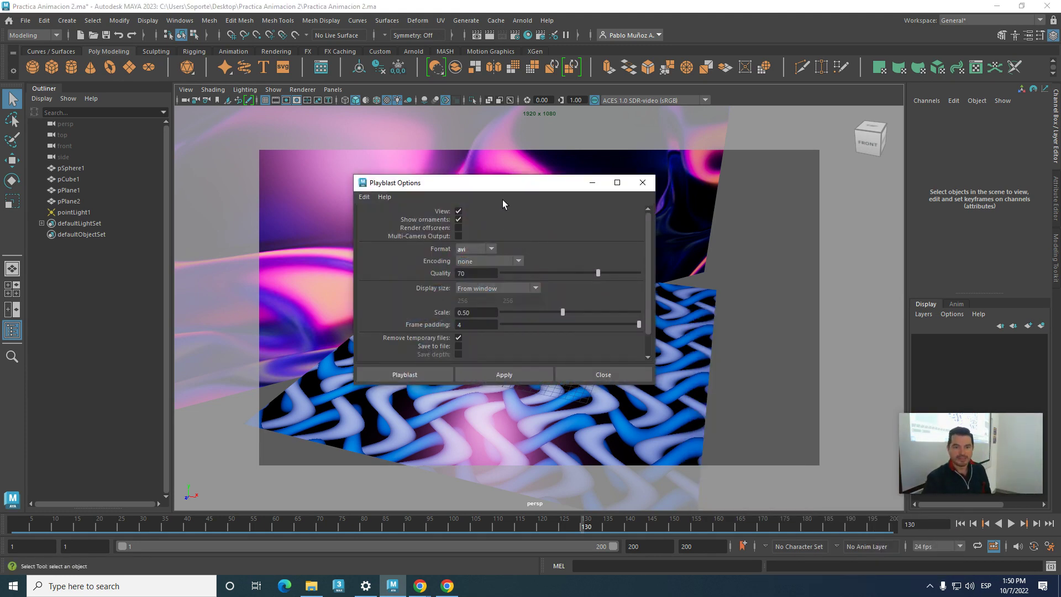
left_click_drag(531, 216, 515, 190)
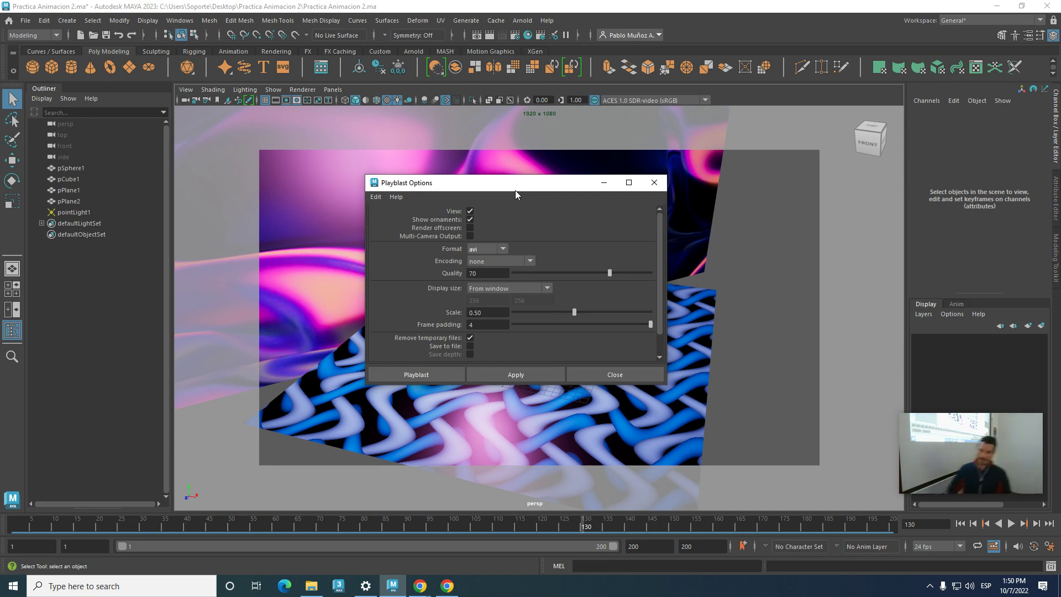
left_click_drag(497, 185, 481, 165)
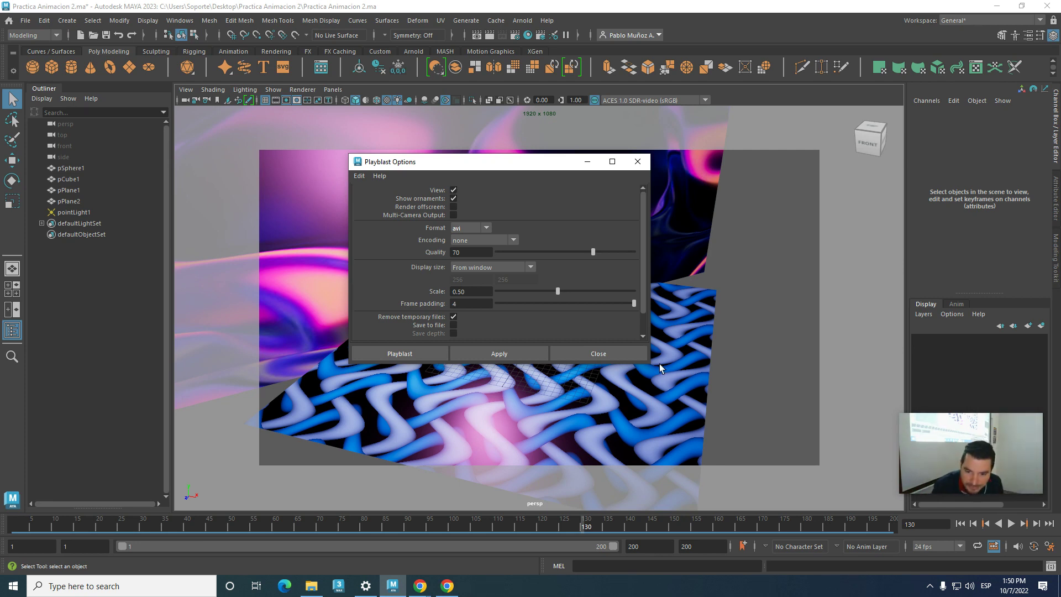
left_click_drag(649, 363, 672, 421)
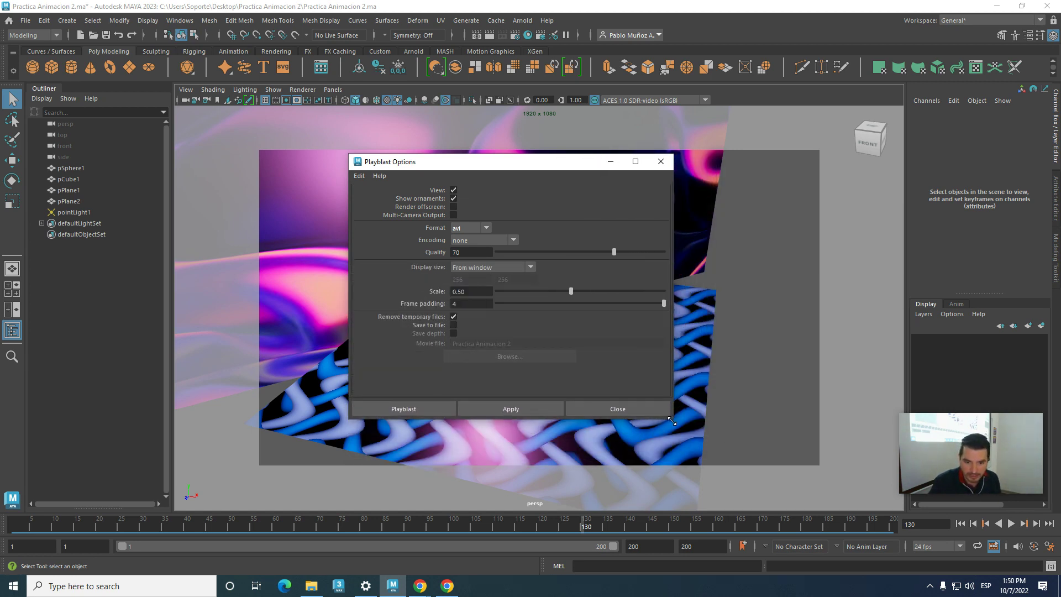
left_click(453, 191)
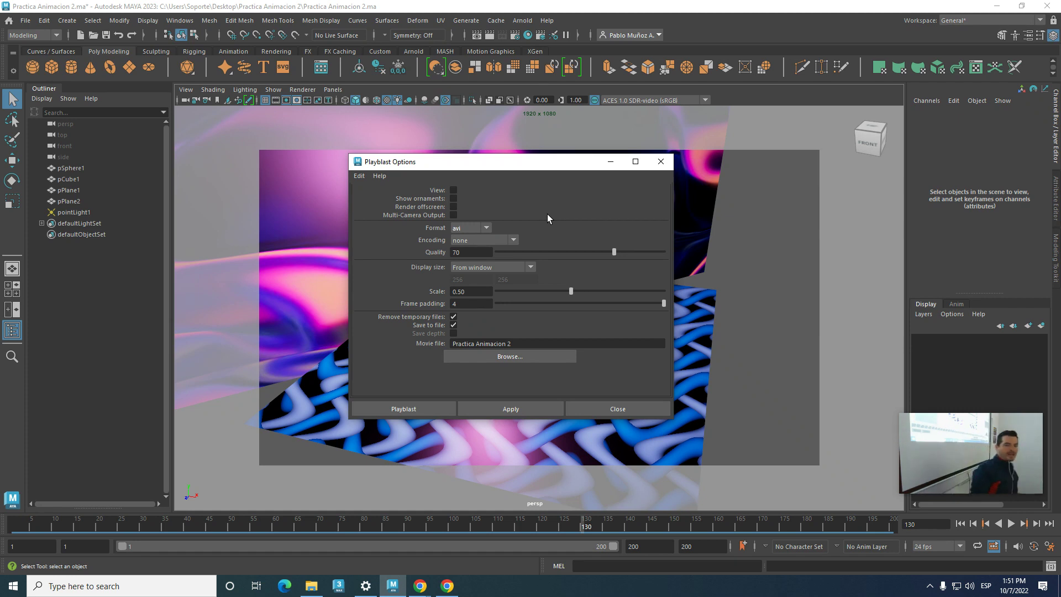
- Keep the playblast encoding at none, set its quality to 50, and take the display size From Render Settings
left_click(514, 241)
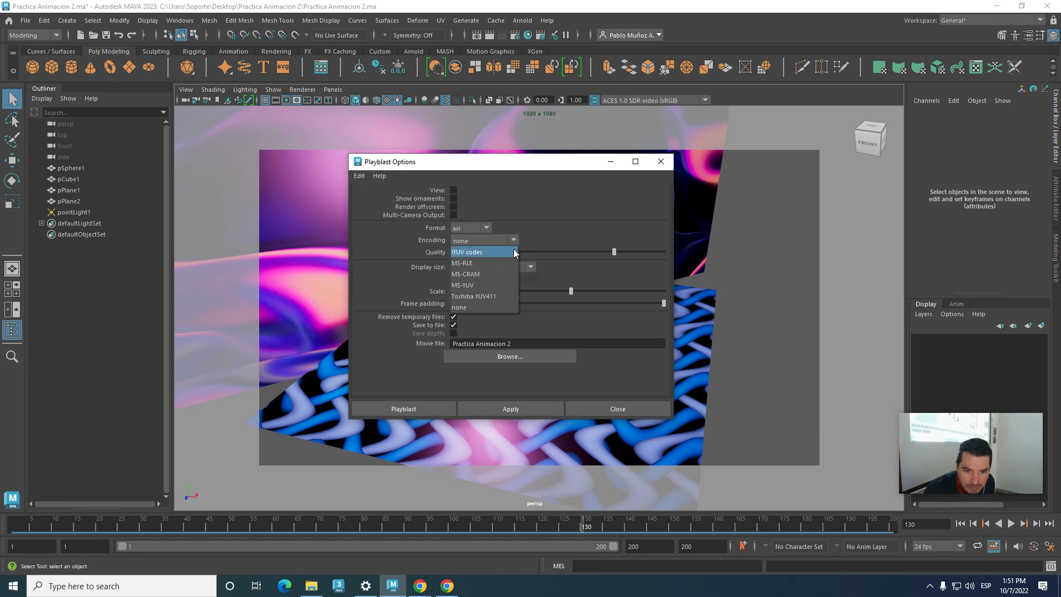
left_click(554, 223)
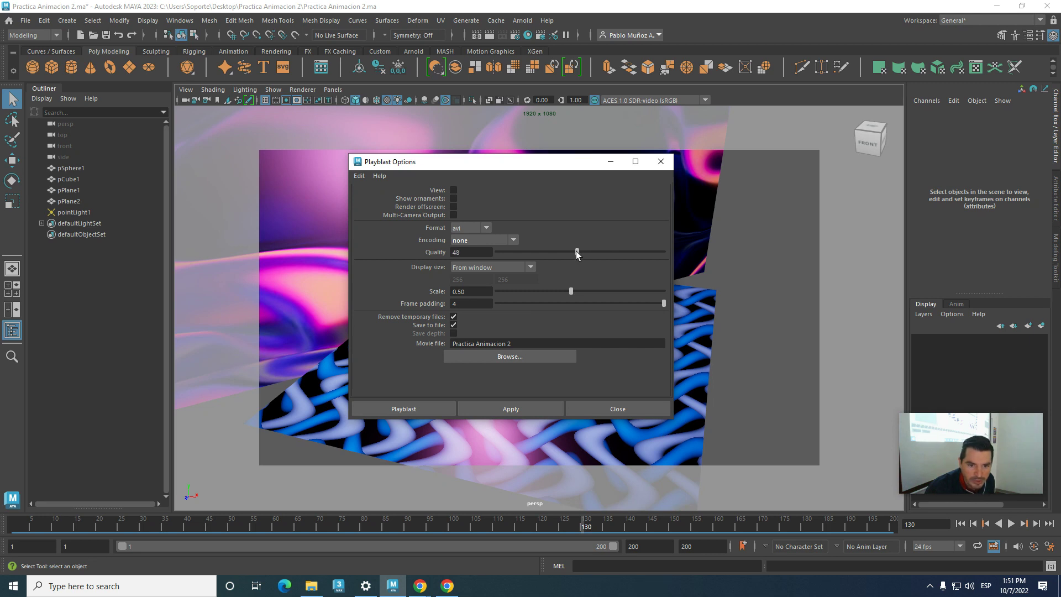
left_click_drag(575, 251, 580, 251)
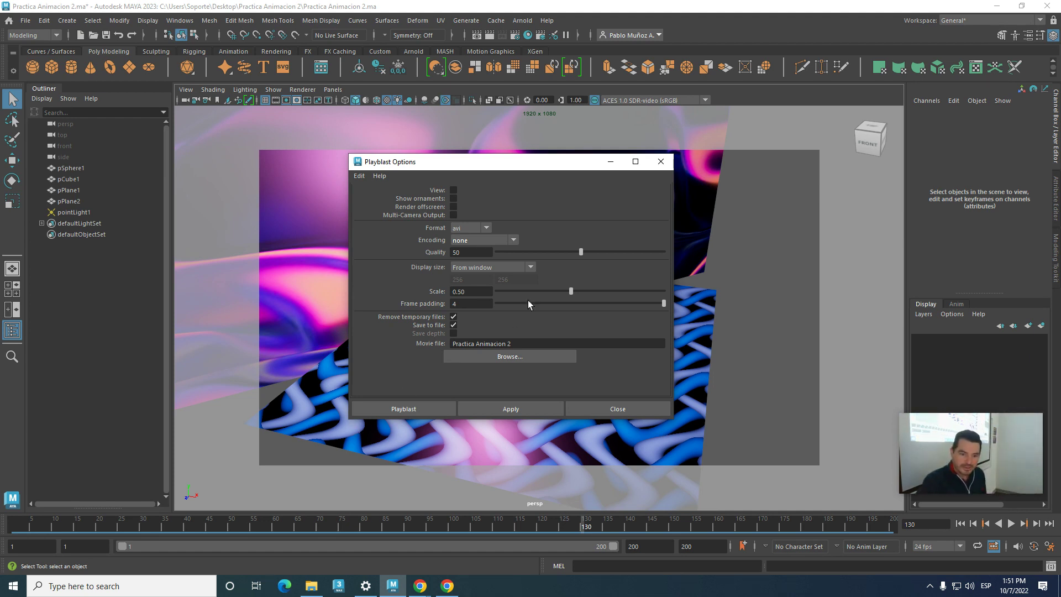
left_click(531, 268)
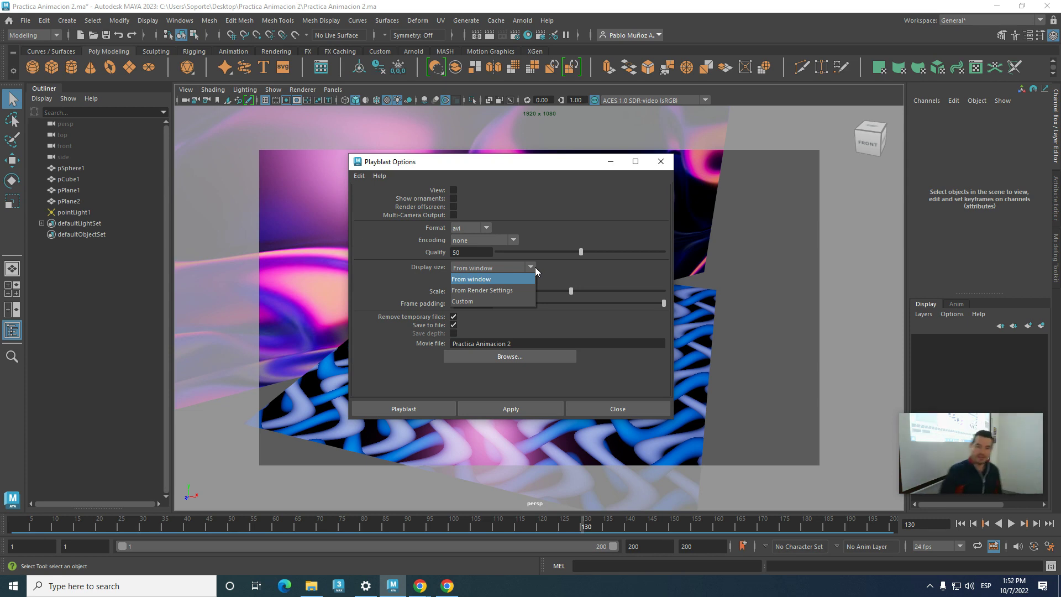
left_click(512, 289)
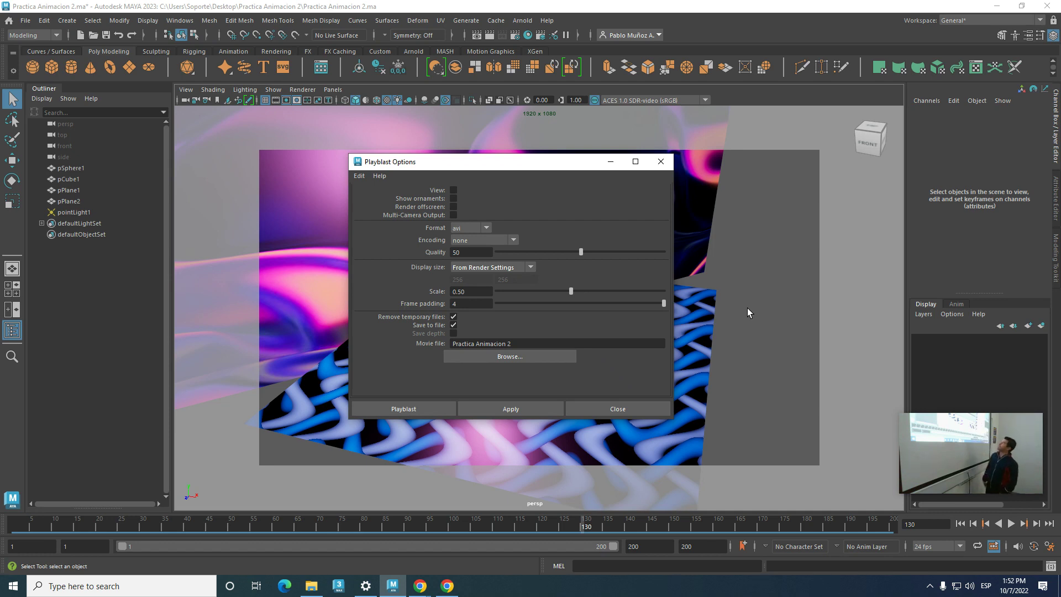
- Browse for the playblast movie's save location and open the Practica Animacion 2 folder on the Desktop
left_click(506, 357)
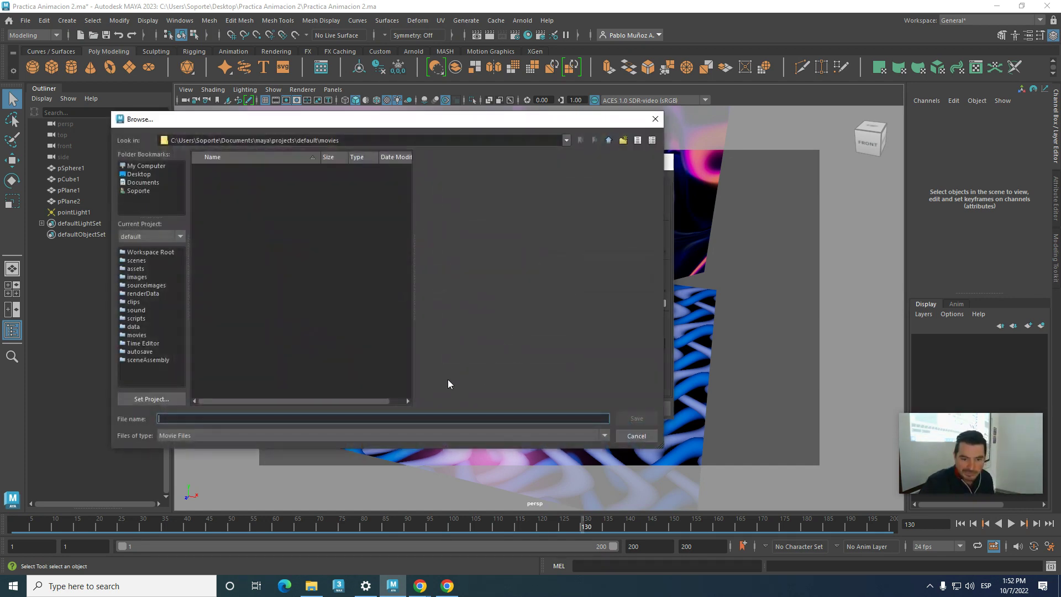
left_click_drag(321, 129, 508, 123)
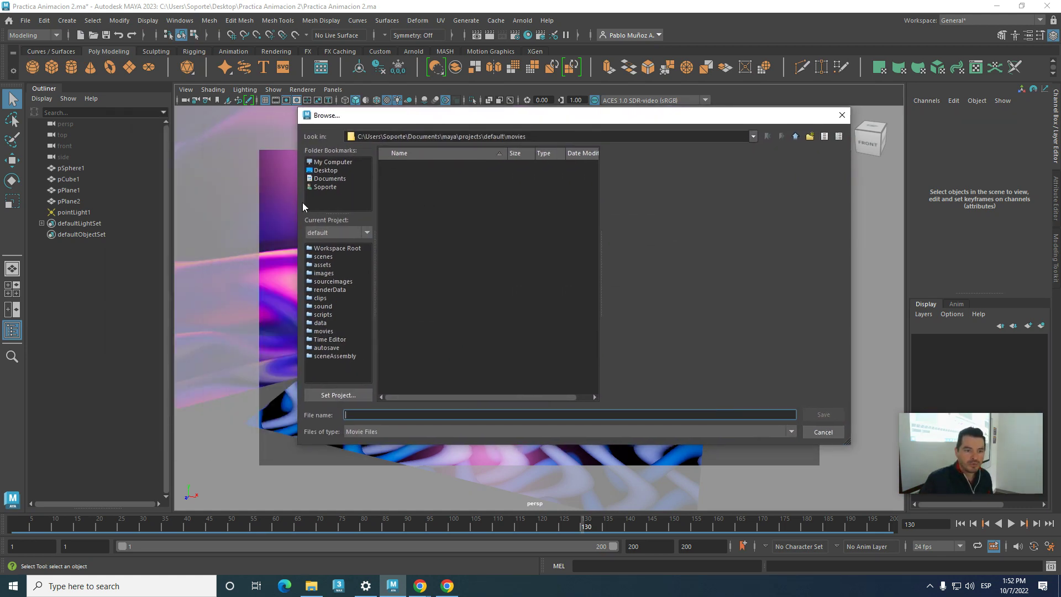
left_click(331, 163)
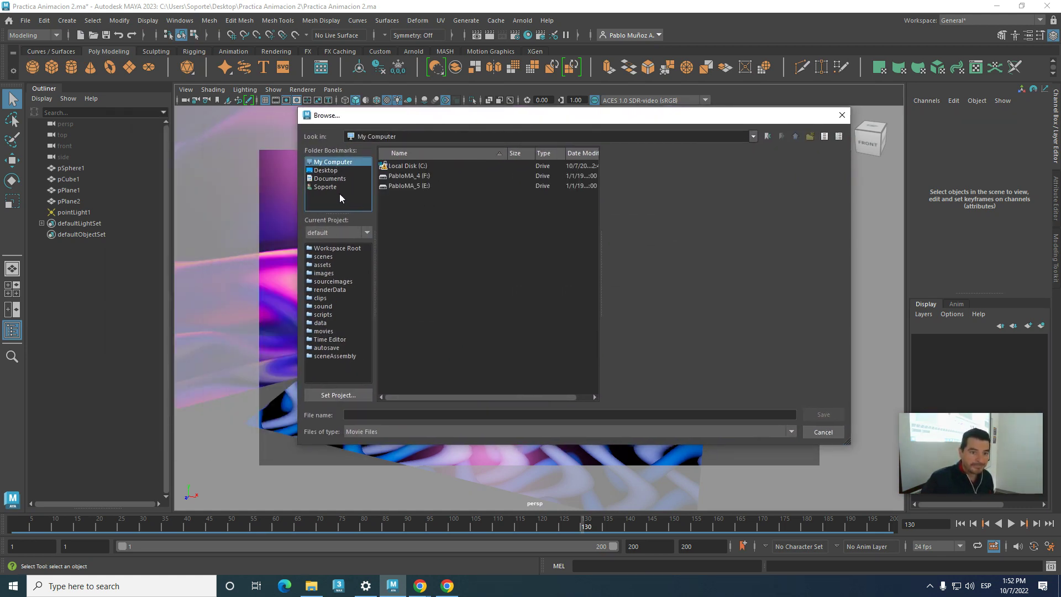
left_click(329, 172)
double_click(408, 165)
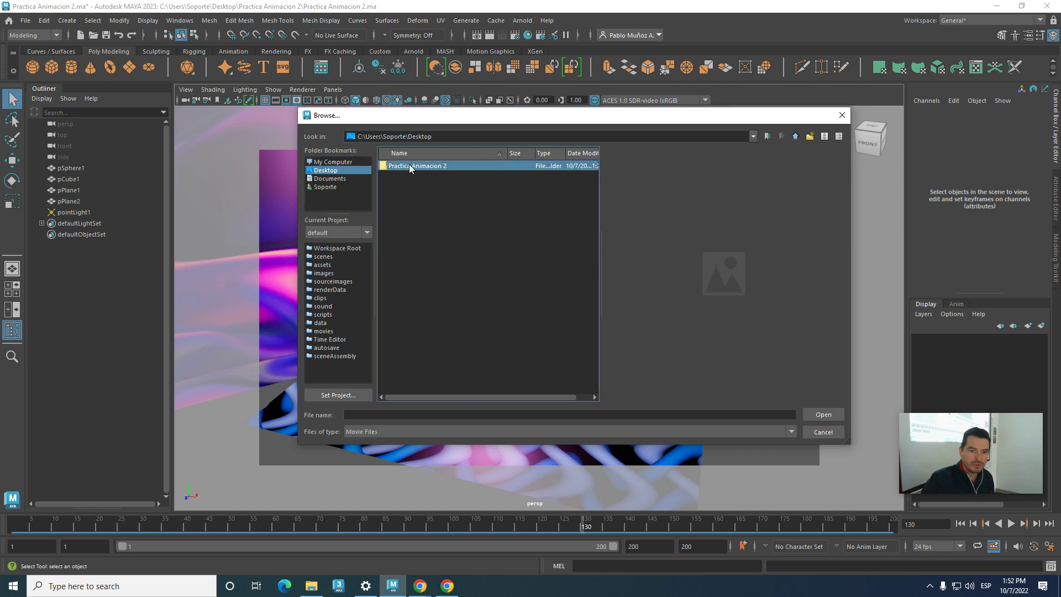
- Name the movie file Animacion Formas 1, save that choice, and export the playblast
left_click(364, 417)
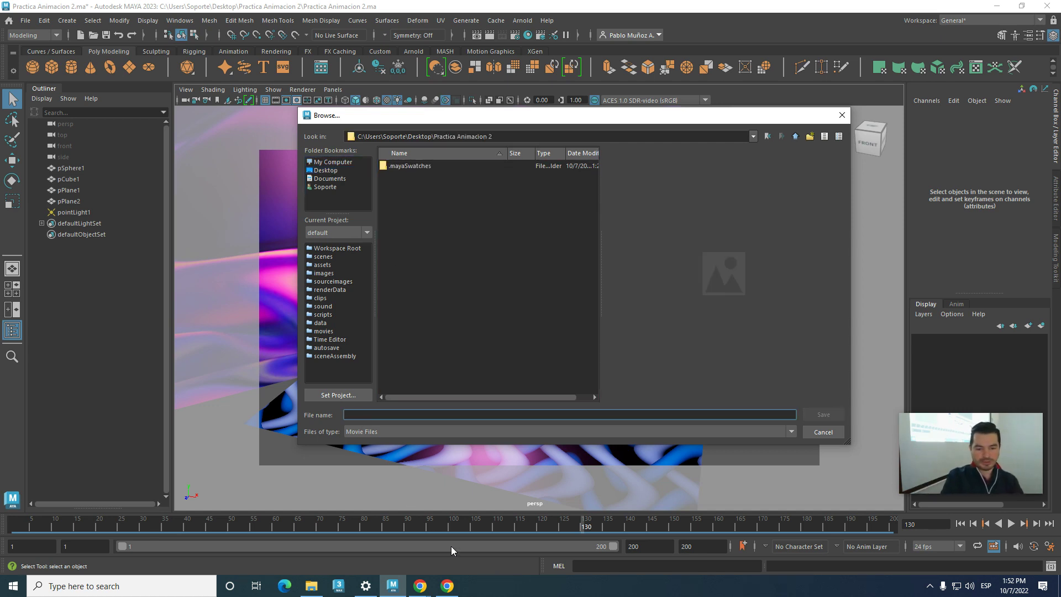
type("R")
key("BackSpace")
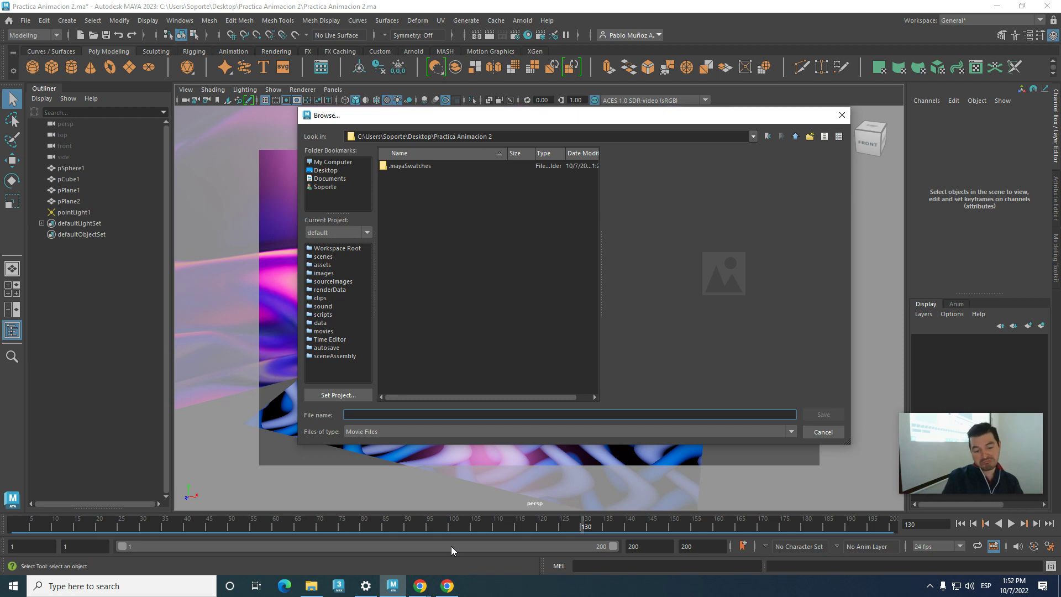
type("Ren")
key("BackSpace")
key("BackSpace")
key("BackSpace")
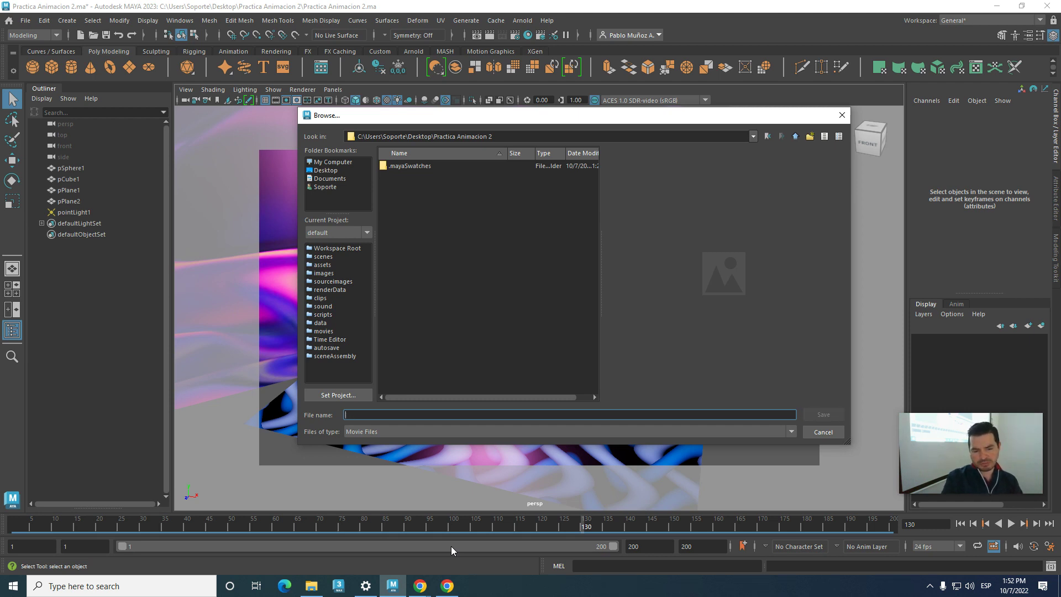
type("Animaci")
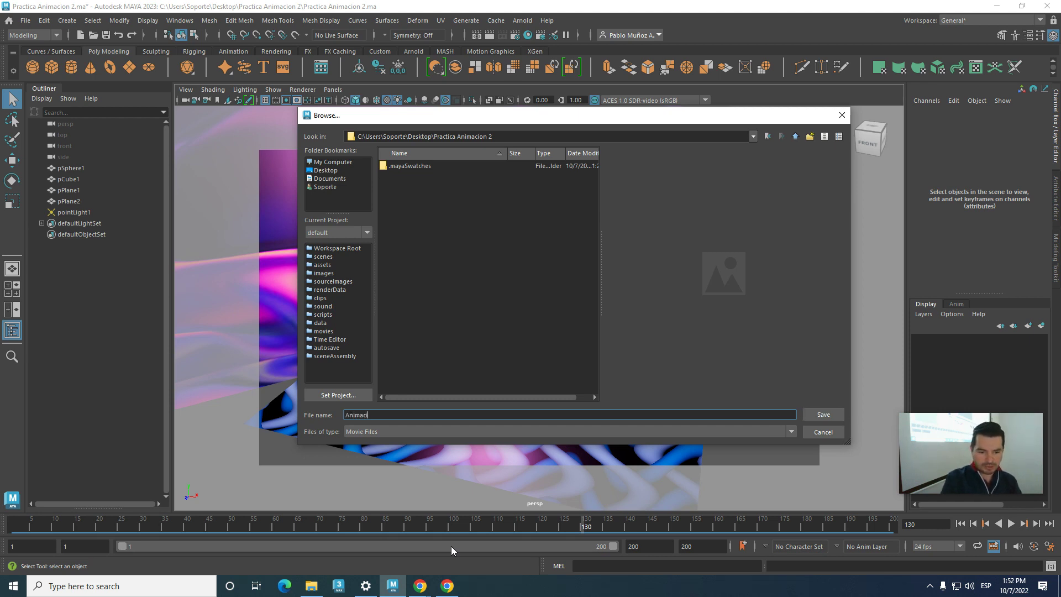
type("on Fo")
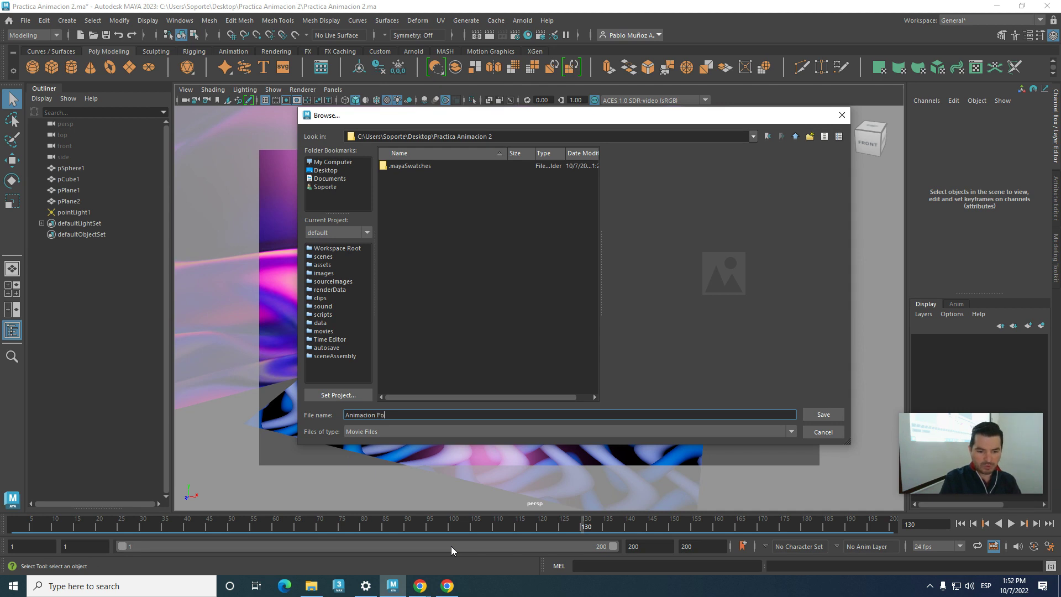
type("rmas 1")
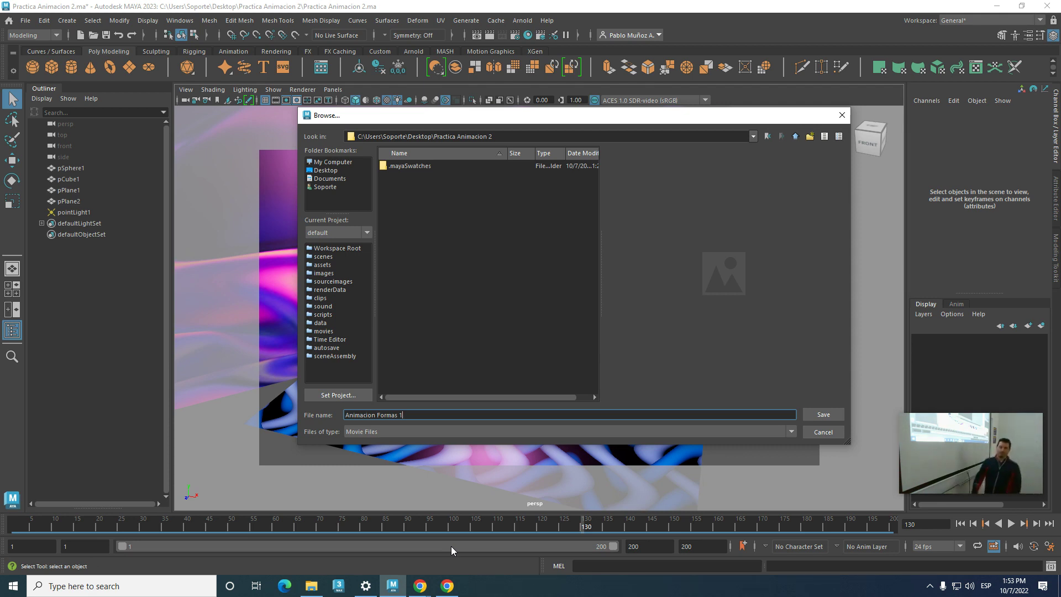
left_click(814, 414)
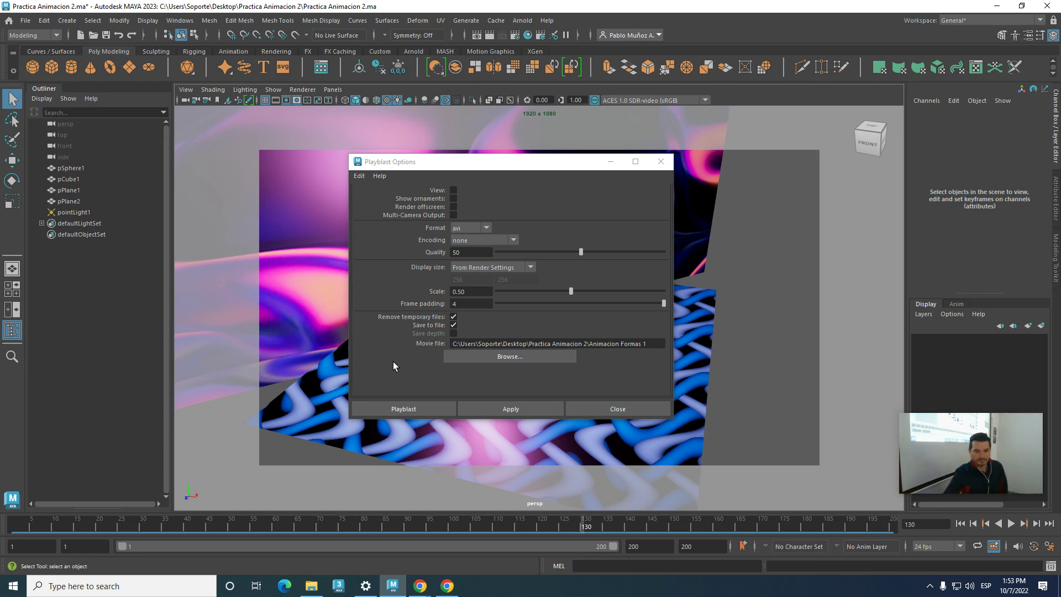
left_click(403, 409)
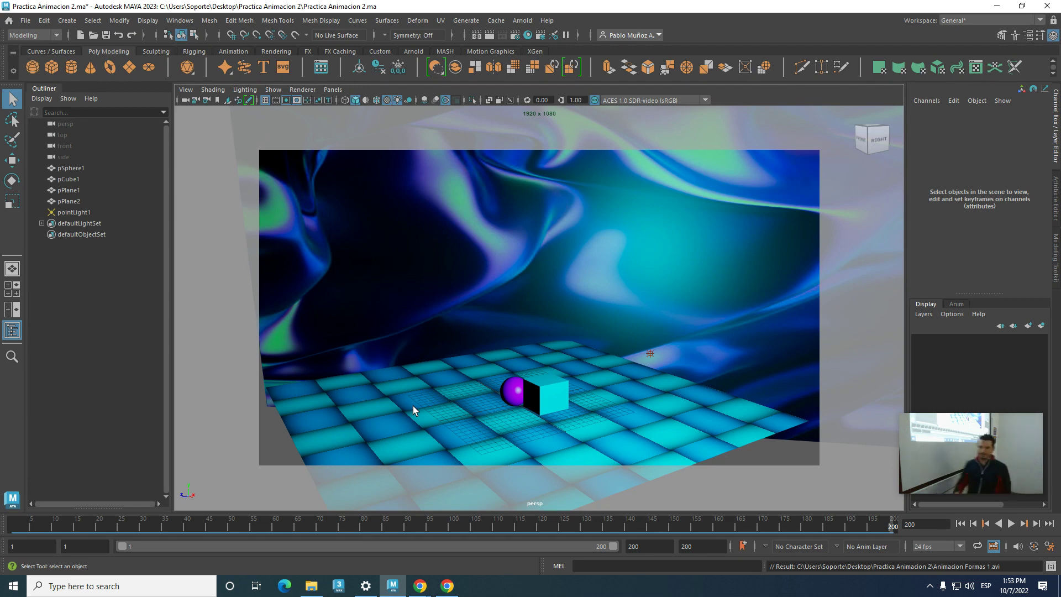
- Play the exported Animacion Formas 1 video from the desktop's Practica Animacion 2 folder in a maximized player, and minimize the player
left_click(998, 7)
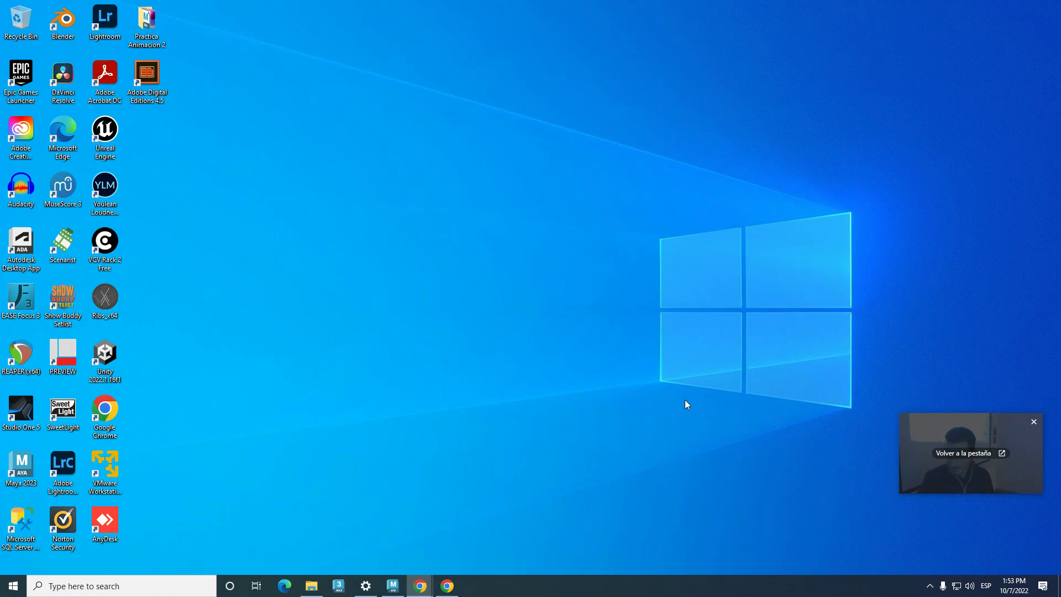
double_click(146, 33)
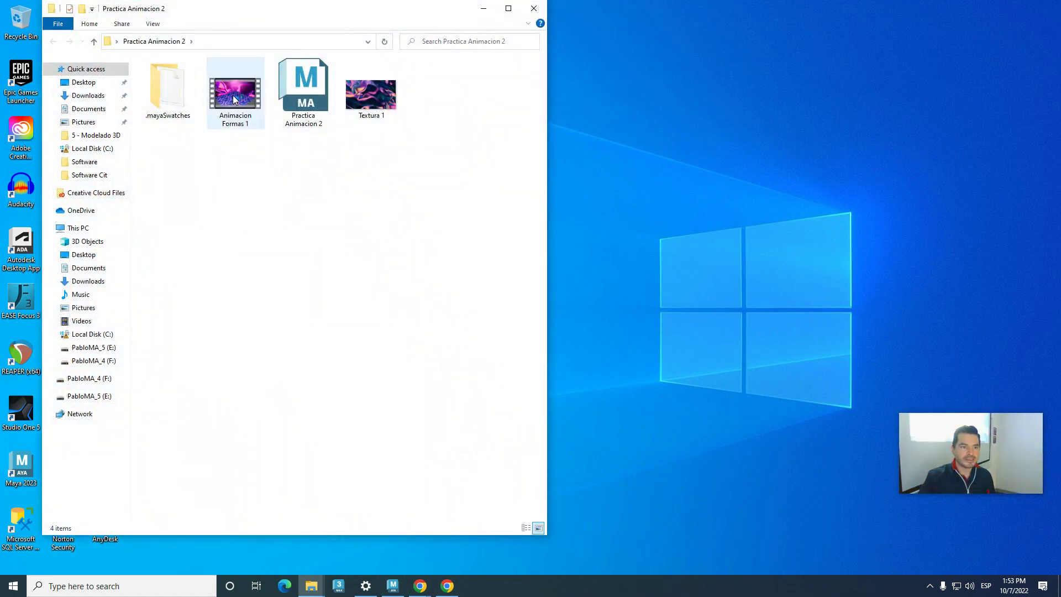
double_click(233, 98)
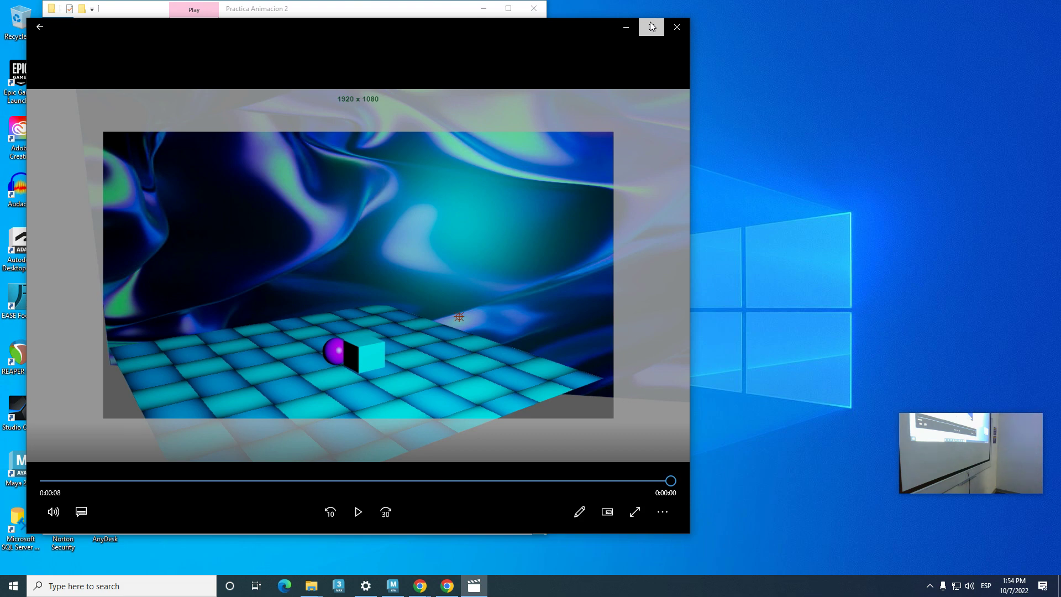
left_click(651, 26)
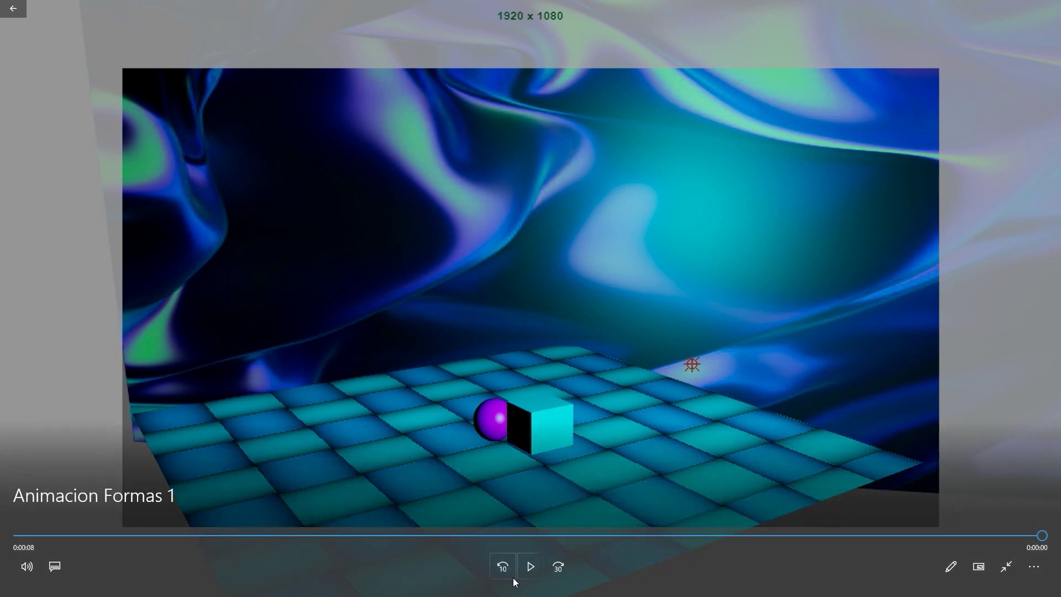
left_click(530, 567)
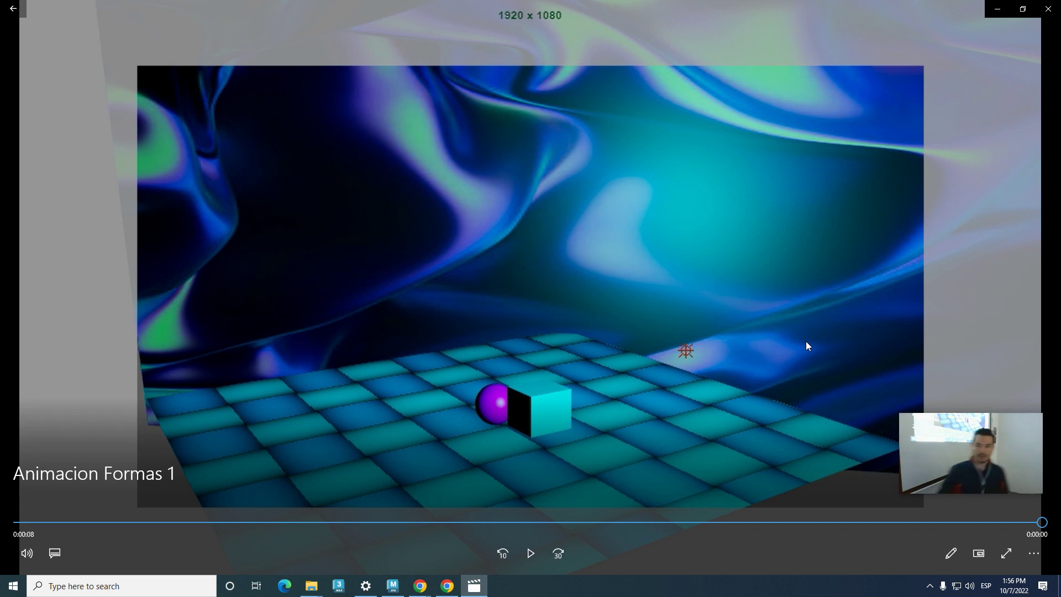
left_click(991, 11)
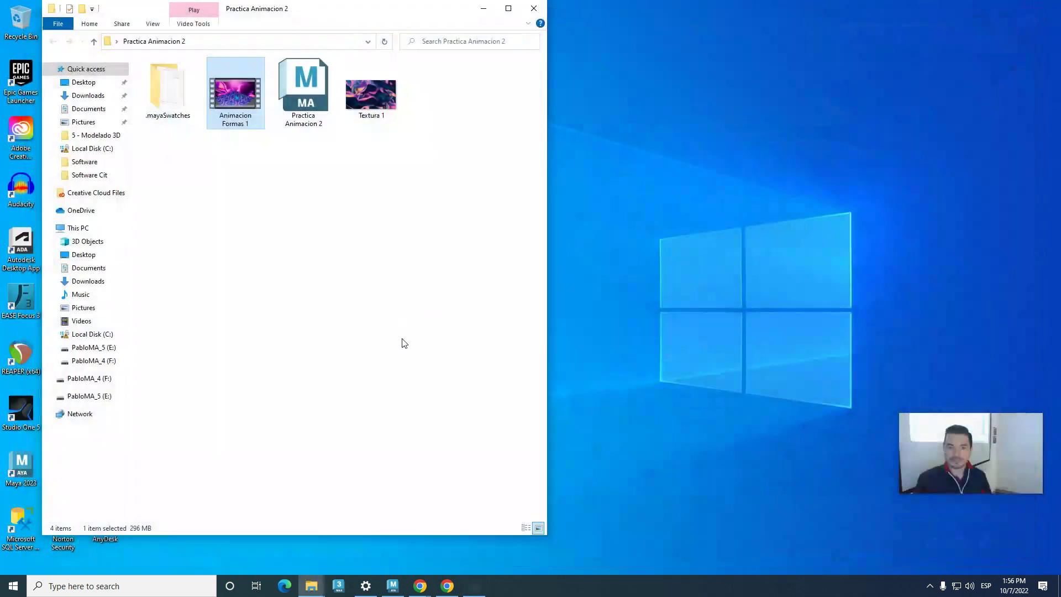
- Return to Maya, turn off the perspective view's Resolution Gate with the screen magnified, and close Magnifier
left_click(391, 588)
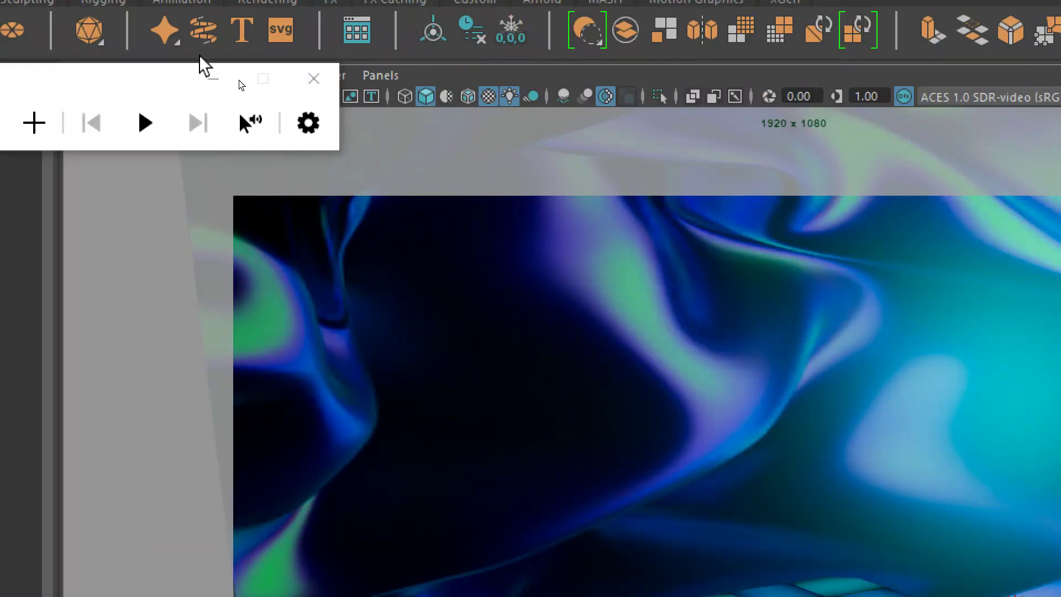
left_click_drag(85, 85, 712, 527)
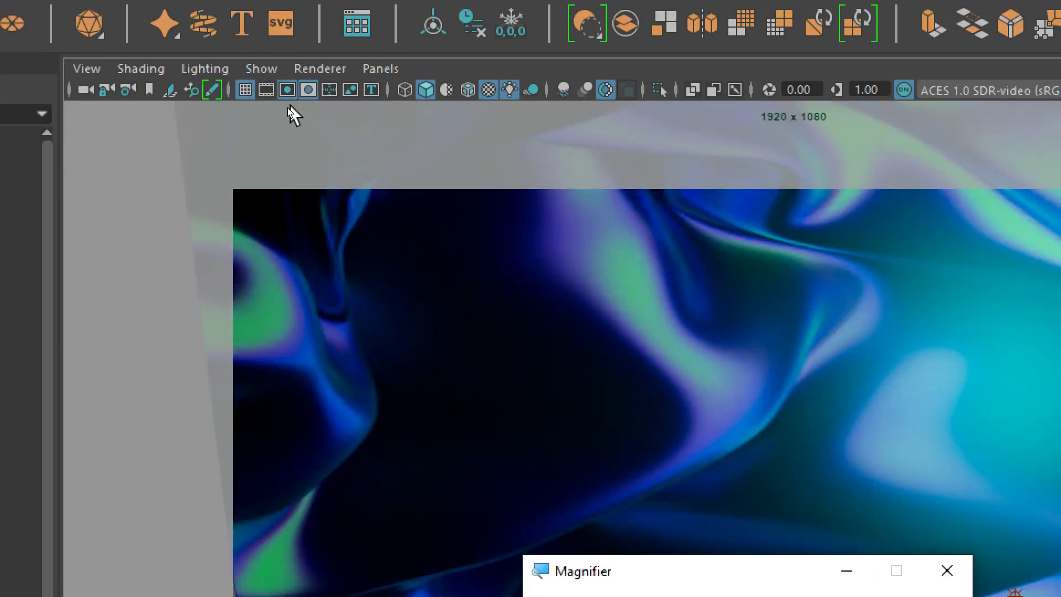
key("super+plus")
key("super+plus")
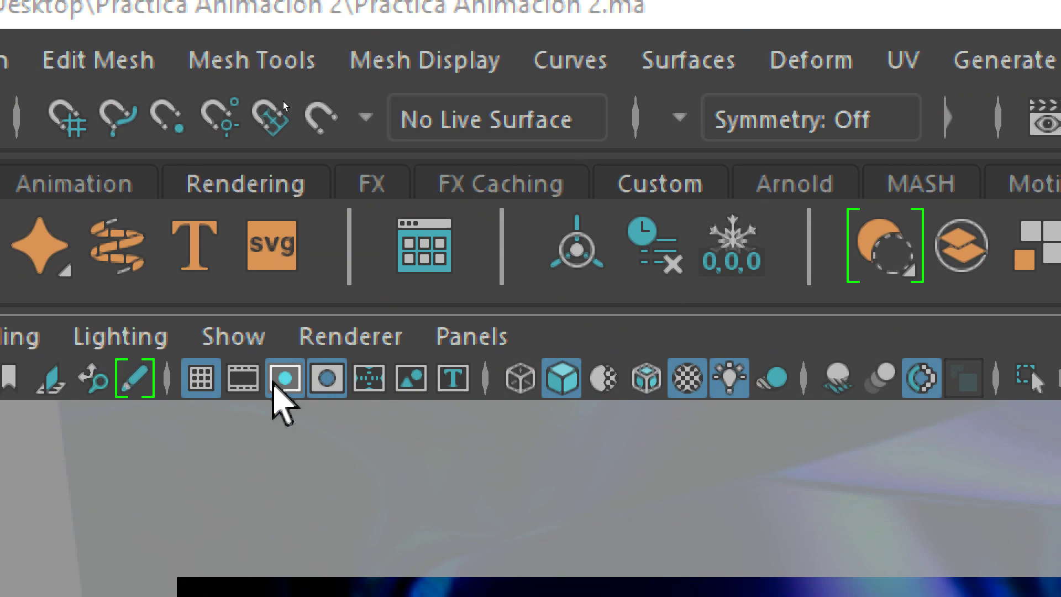
left_click(284, 379)
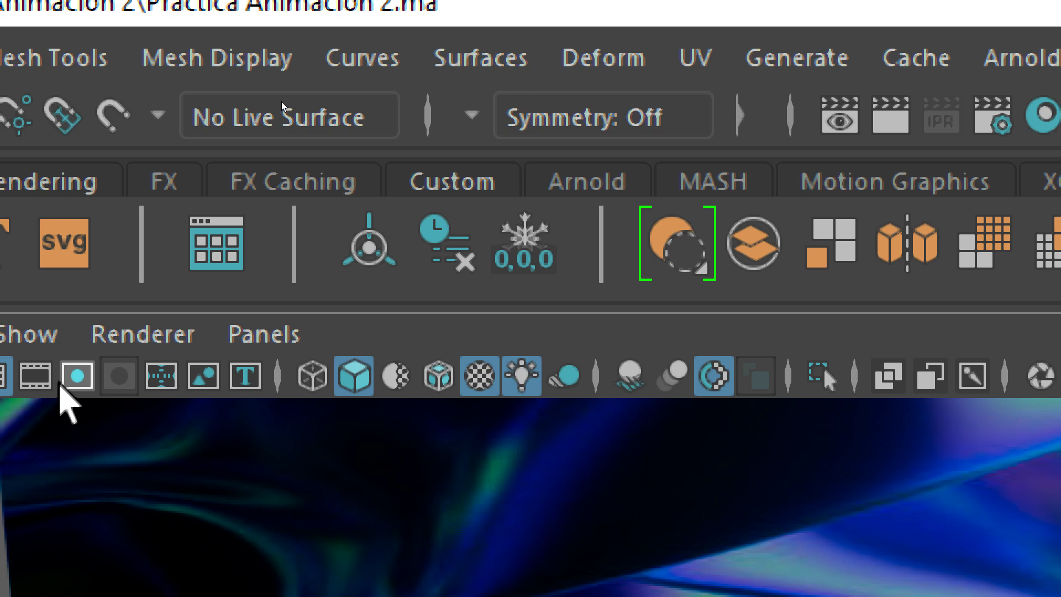
key("super+minus")
key("super+minus")
key("super+minus")
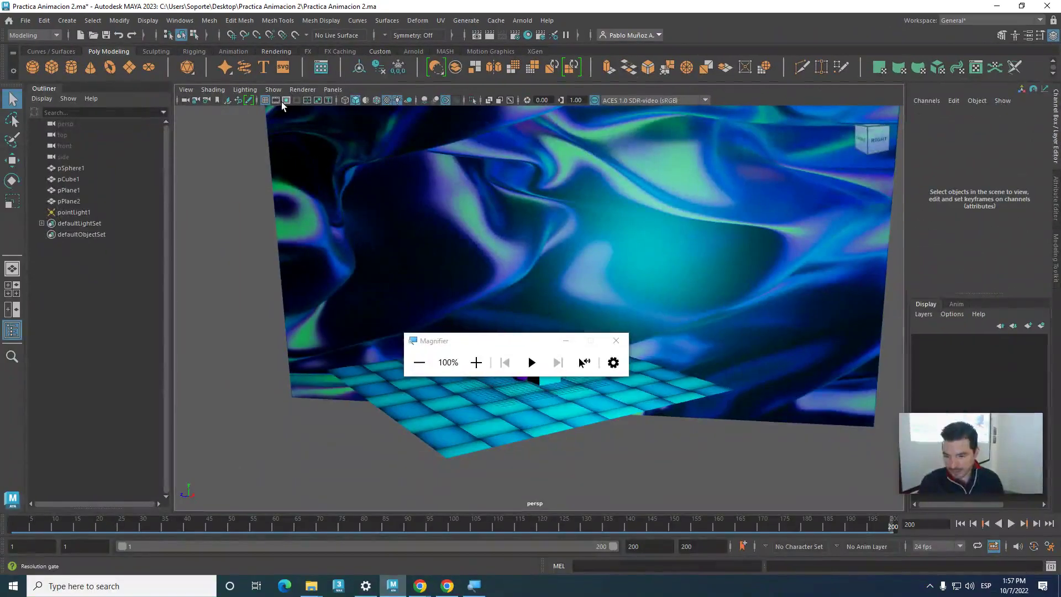
left_click(615, 340)
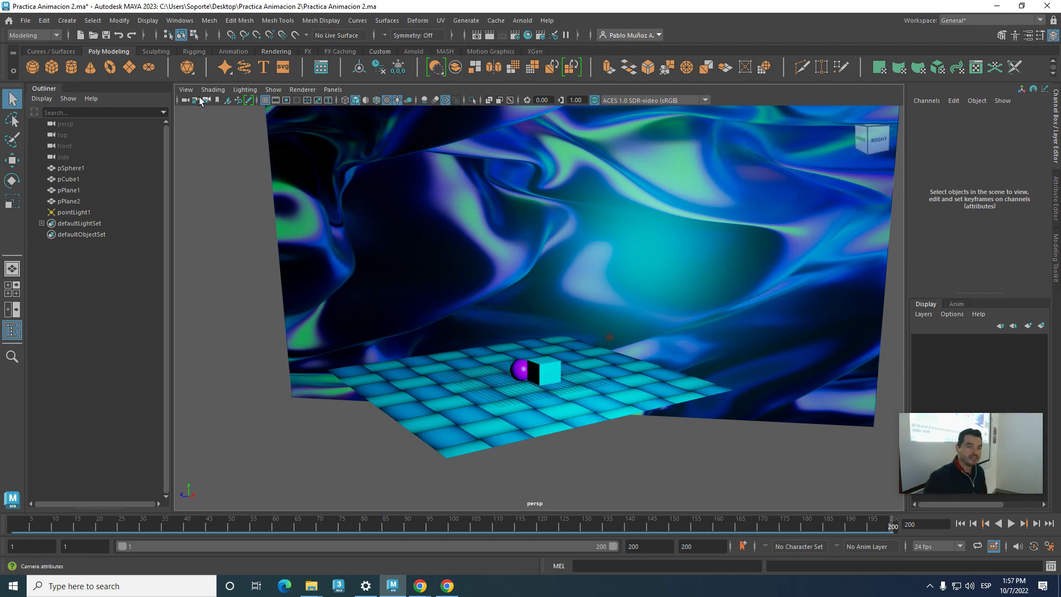
- Hide all object types except polygons in the perspective view, and play the animation to check it
left_click(272, 91)
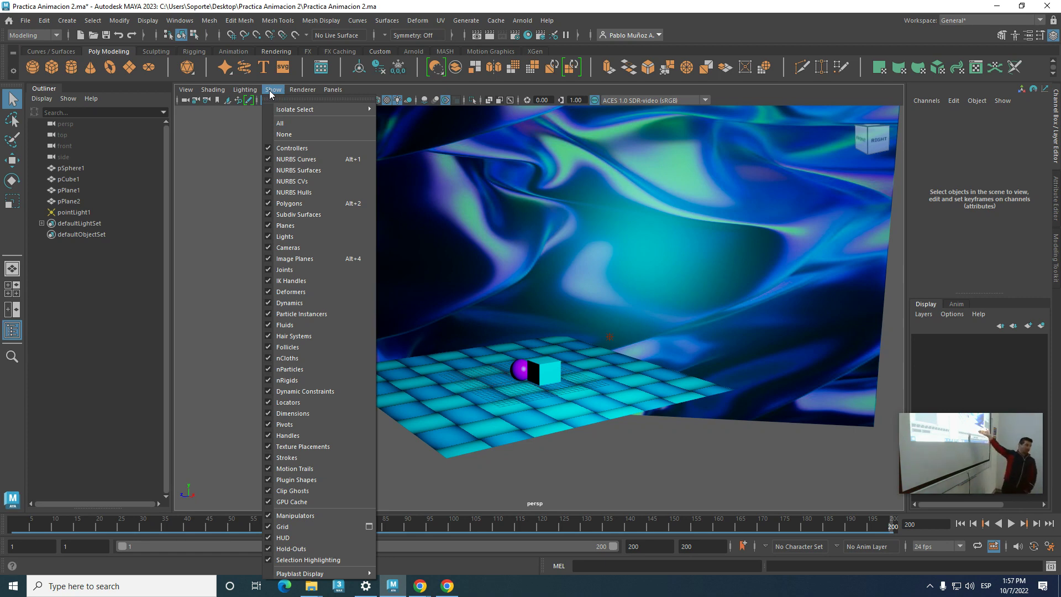
left_click(288, 125)
left_click(273, 90)
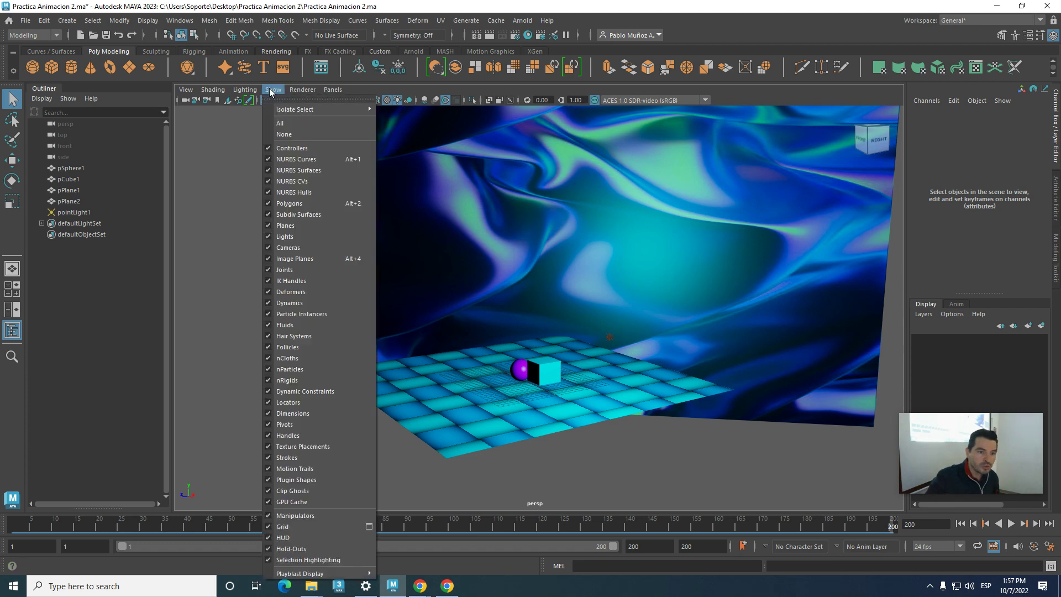
left_click(279, 138)
left_click(273, 90)
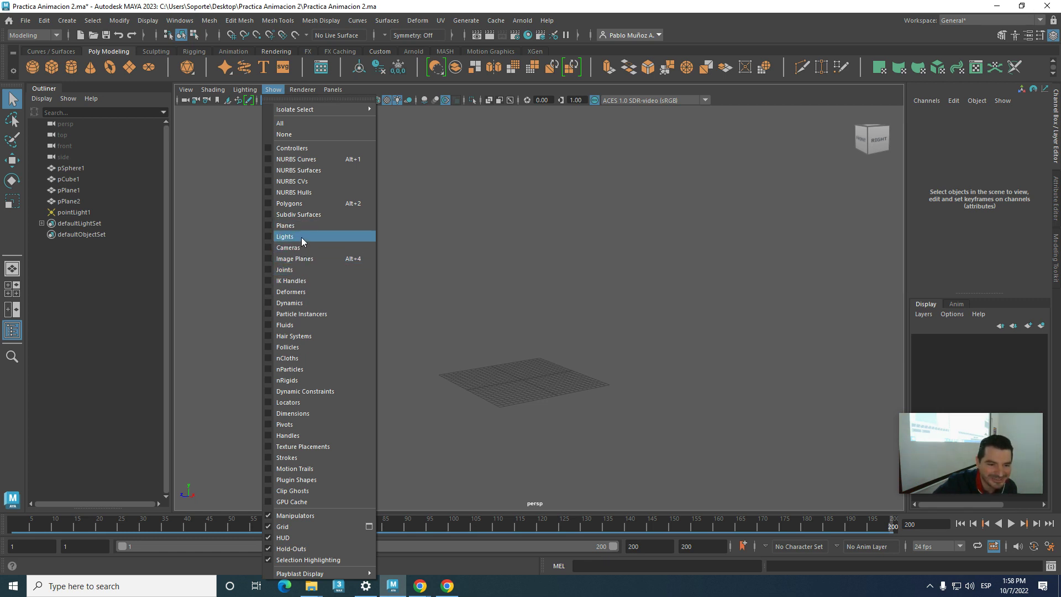
left_click(302, 202)
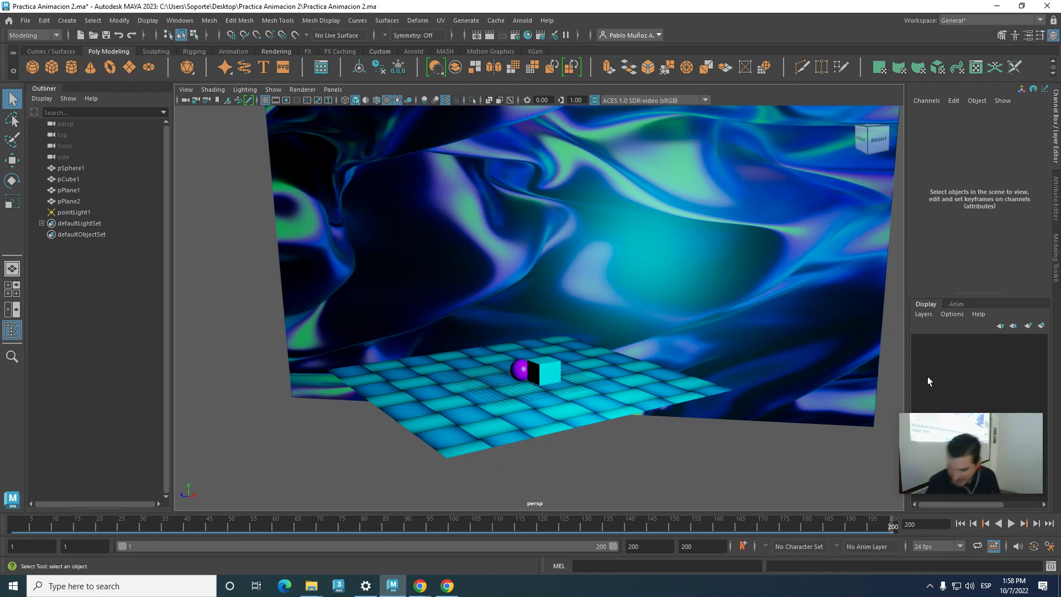
left_click(1010, 524)
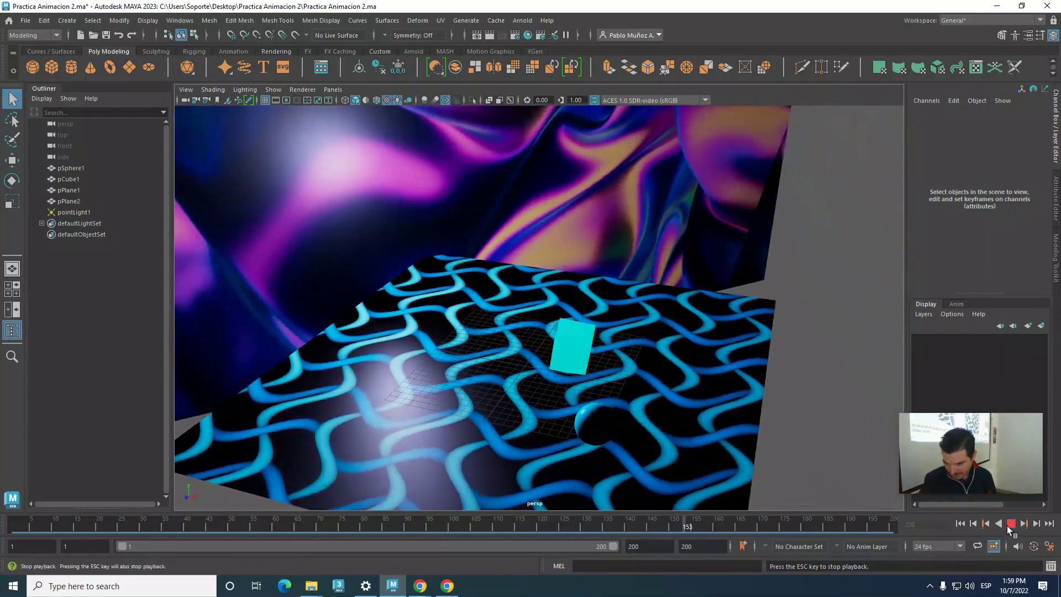
left_click(1011, 523)
- Open the playblast options from the timeline and turn off Remove temporary files
right_click(706, 526)
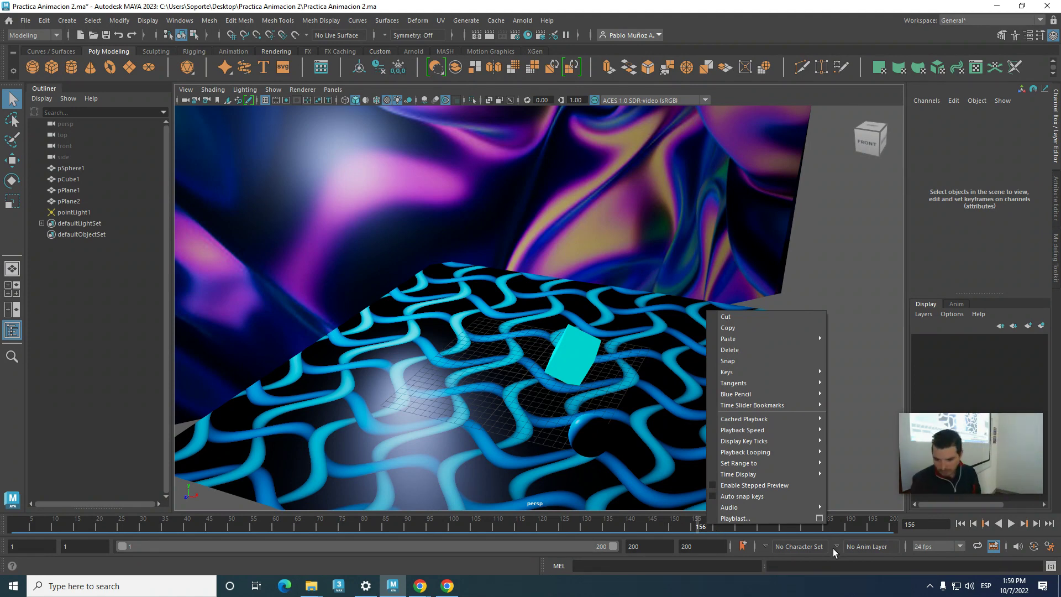
left_click(818, 518)
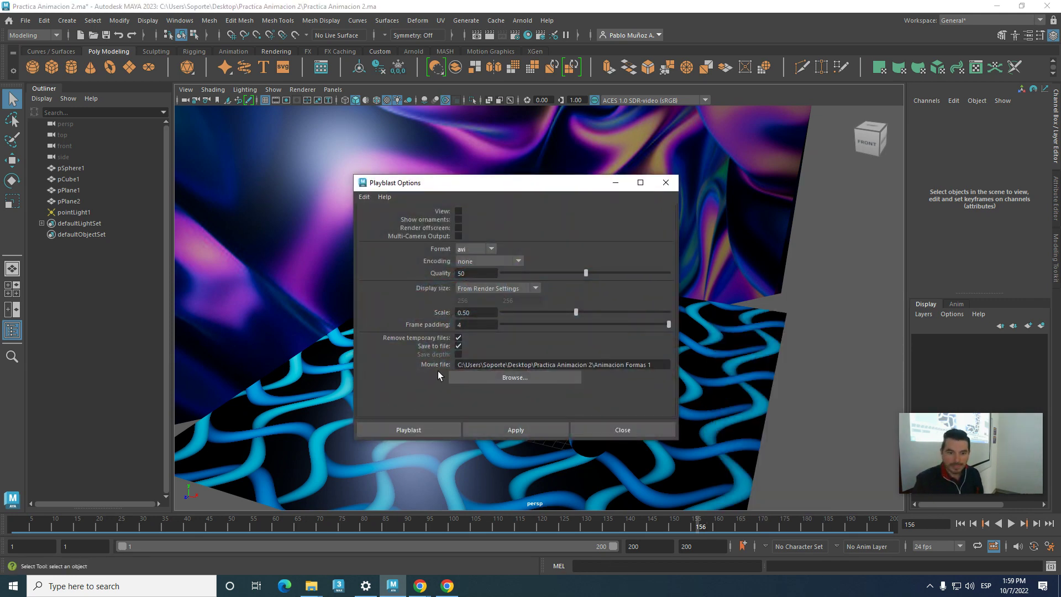
left_click(458, 337)
left_click(458, 345)
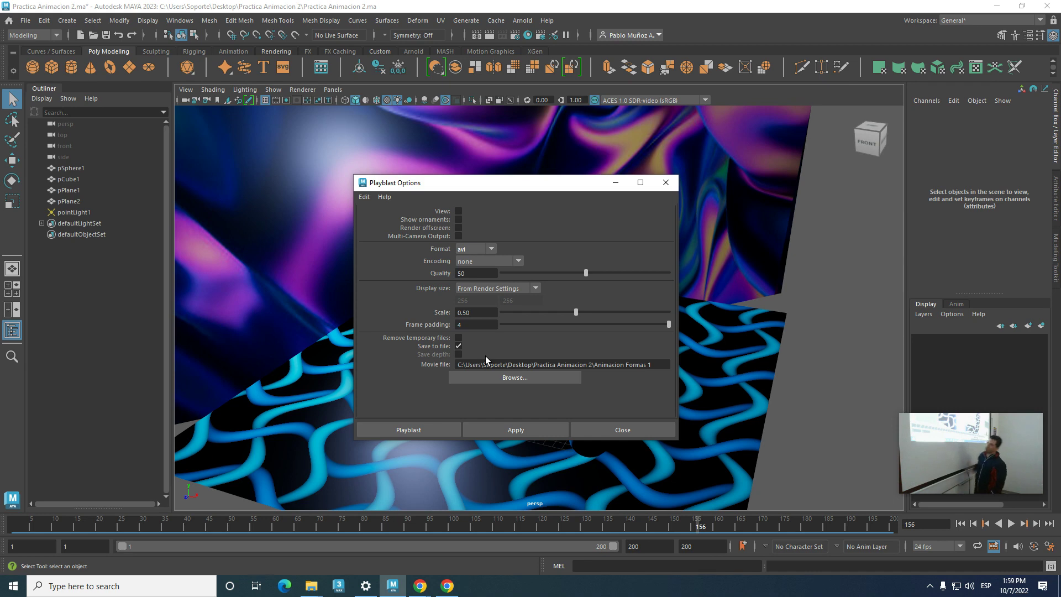
- Browse for the new movie file's location and open the Practica Animacion 2 folder on the Desktop
left_click(507, 379)
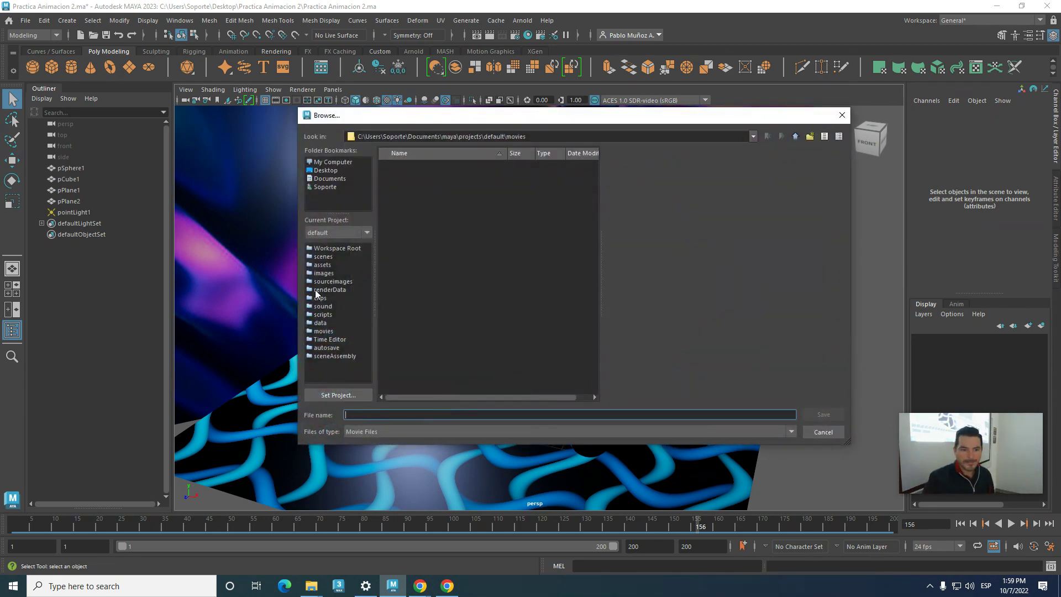
left_click(326, 170)
left_click(422, 165)
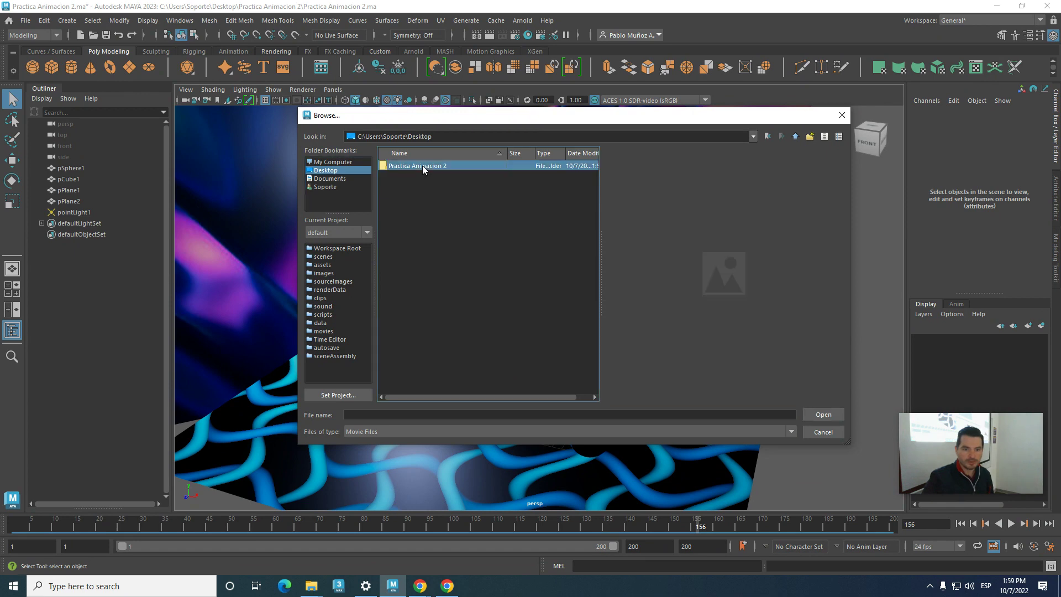
double_click(422, 165)
- Name the movie file Animacion Formas 2 based on the existing video's name, save that choice, and export the playblast
left_click(399, 176)
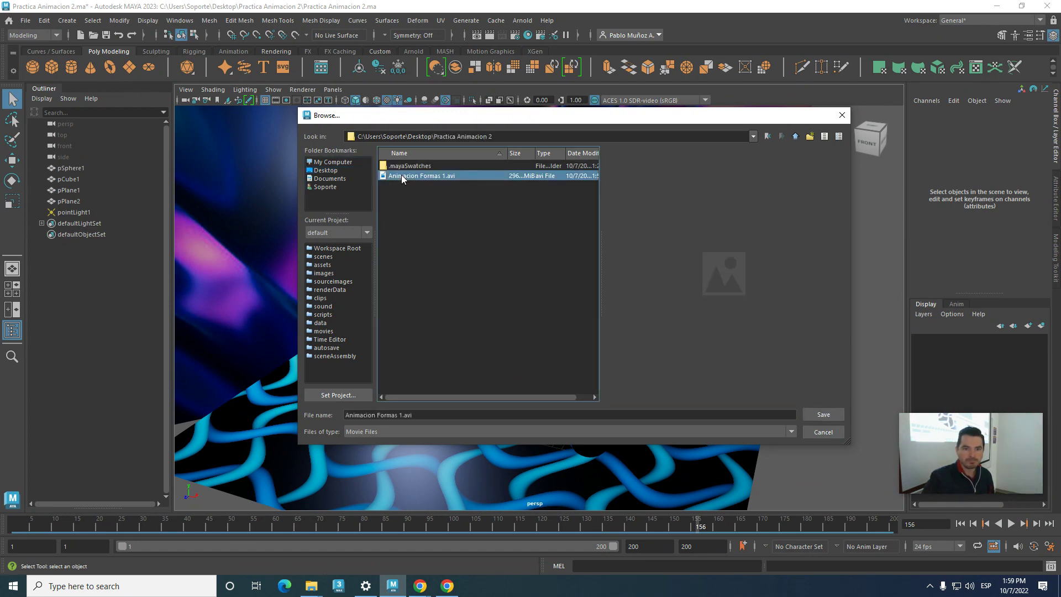
left_click(431, 413)
key("BackSpace")
key("BackSpace")
key("BackSpace")
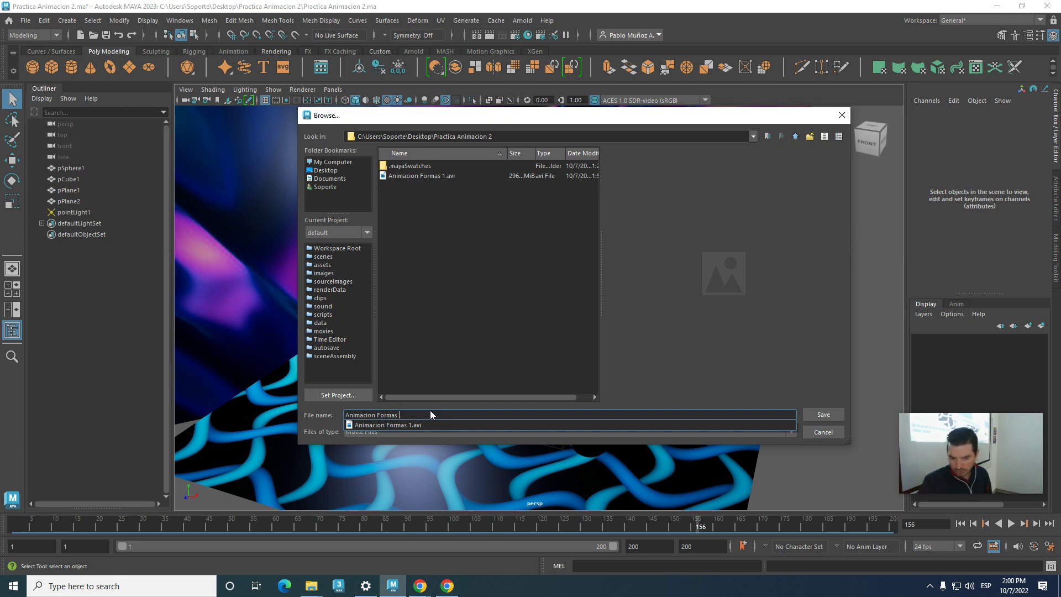
type("2")
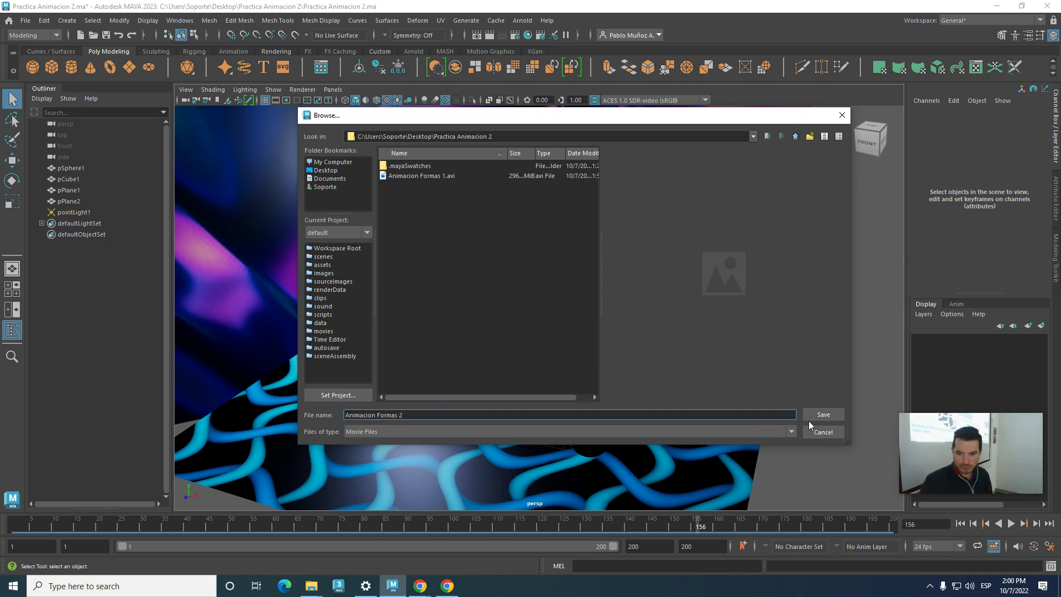
left_click(822, 414)
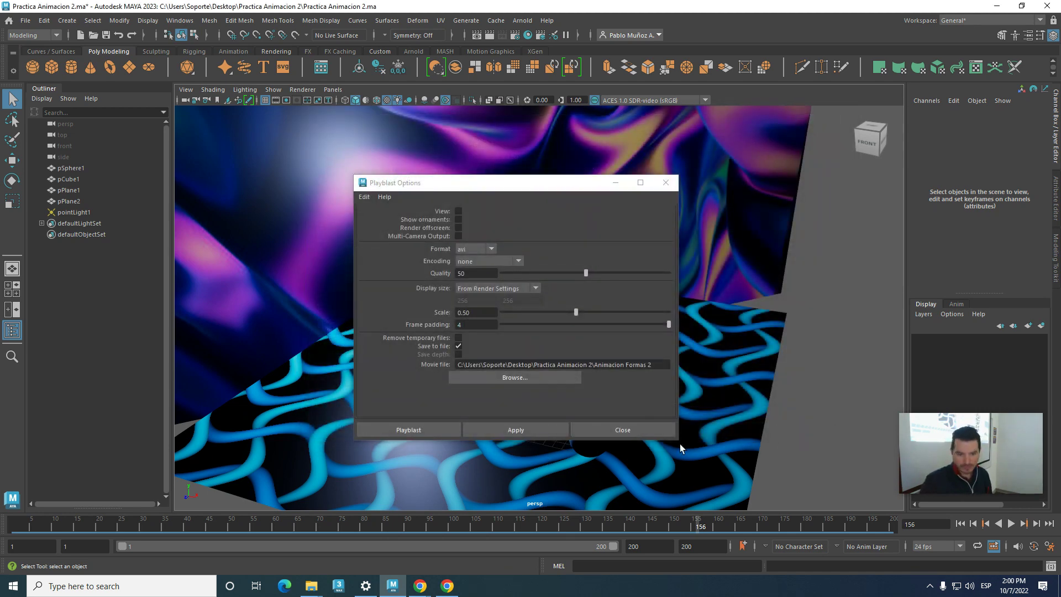
left_click(397, 429)
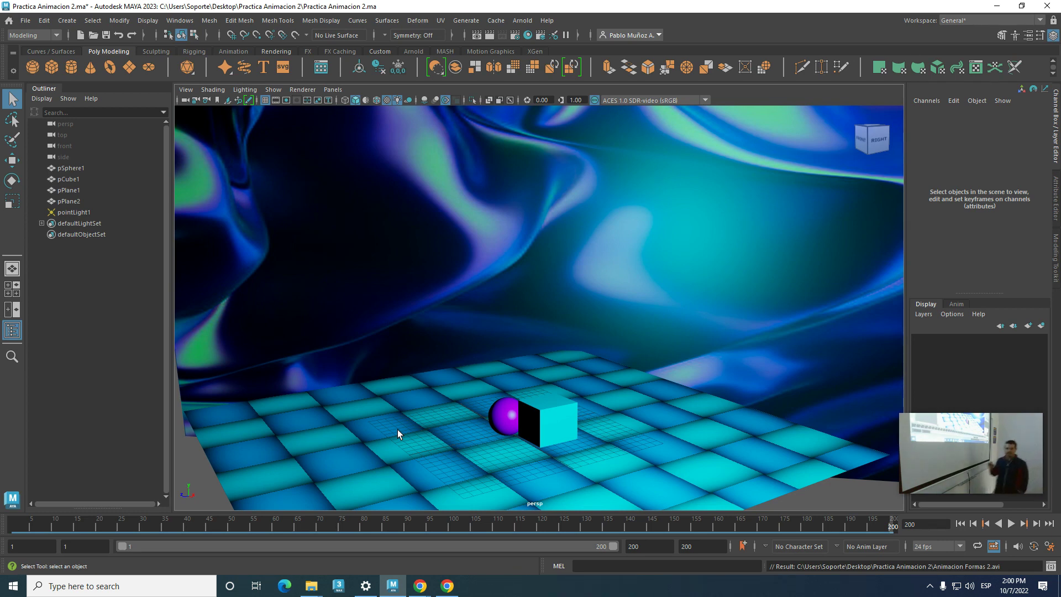
- Minimize Maya, play the exported Animacion Formas 2 video from the Practica Animacion 2 folder, and close the player
left_click(1001, 7)
left_click(305, 235)
double_click(303, 104)
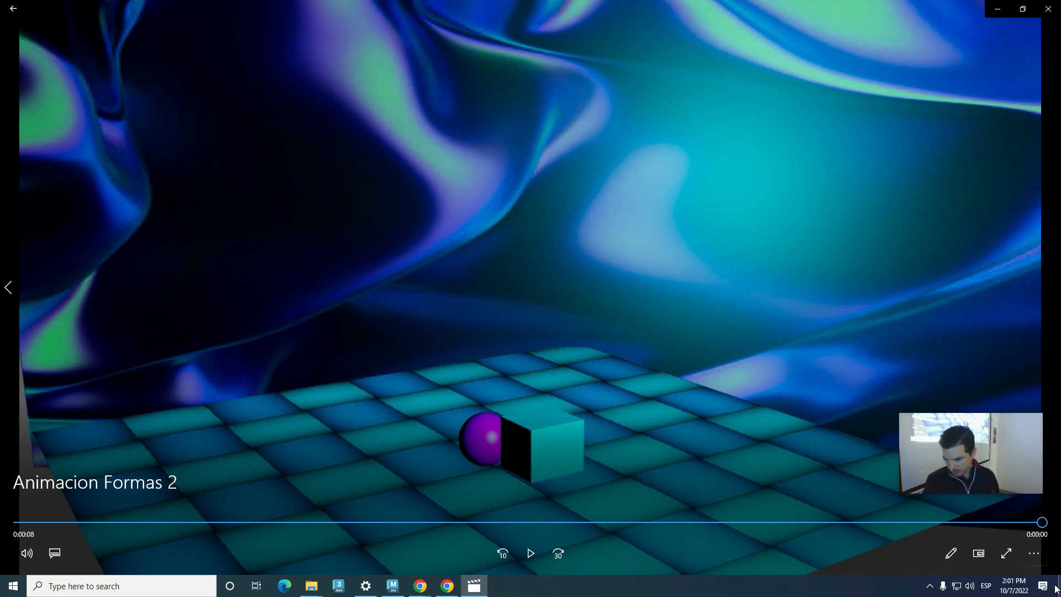
left_click(1048, 8)
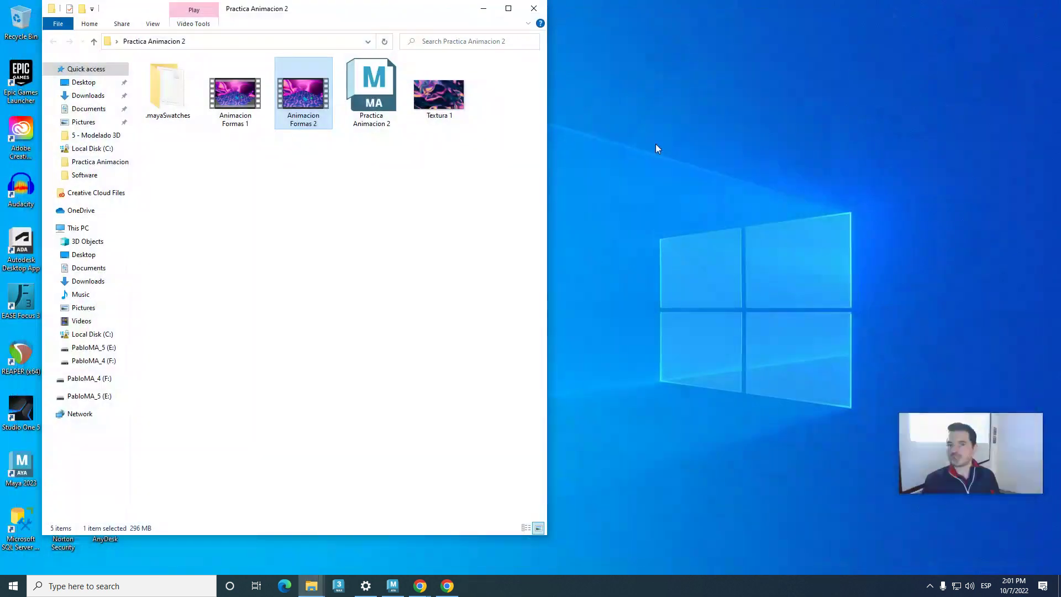
- Switch to Chrome, search Google in a new tab for "descargar quicktime", and open Apple's support page
left_click(419, 587)
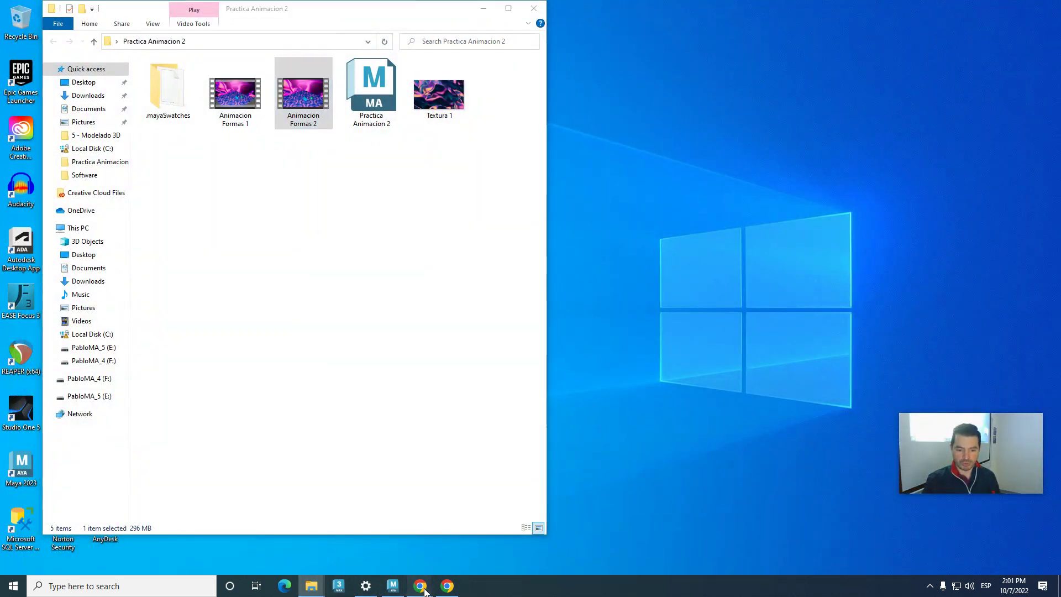
left_click(365, 544)
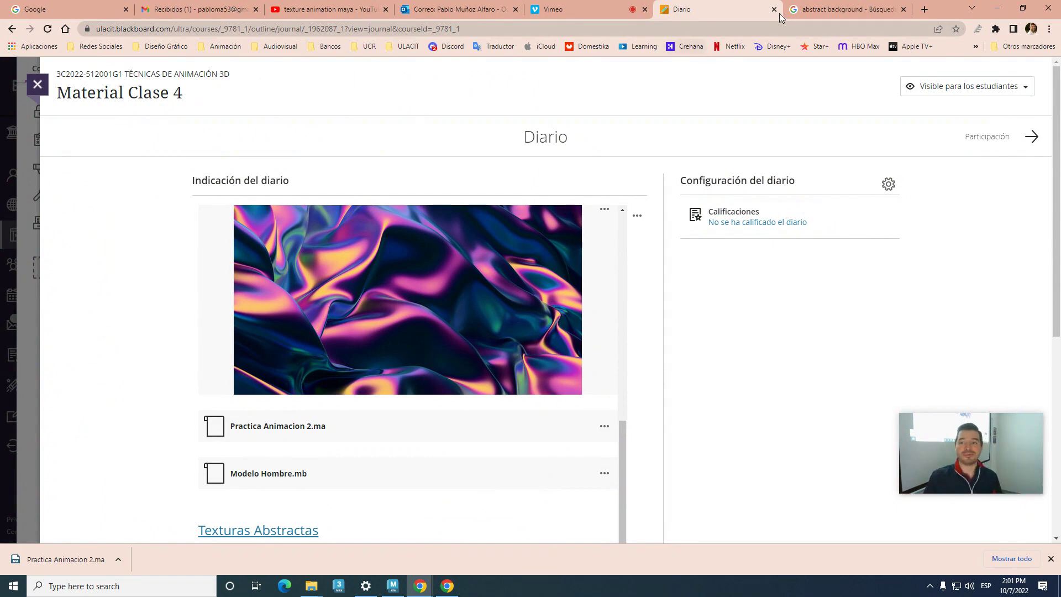
left_click(833, 7)
left_click(924, 9)
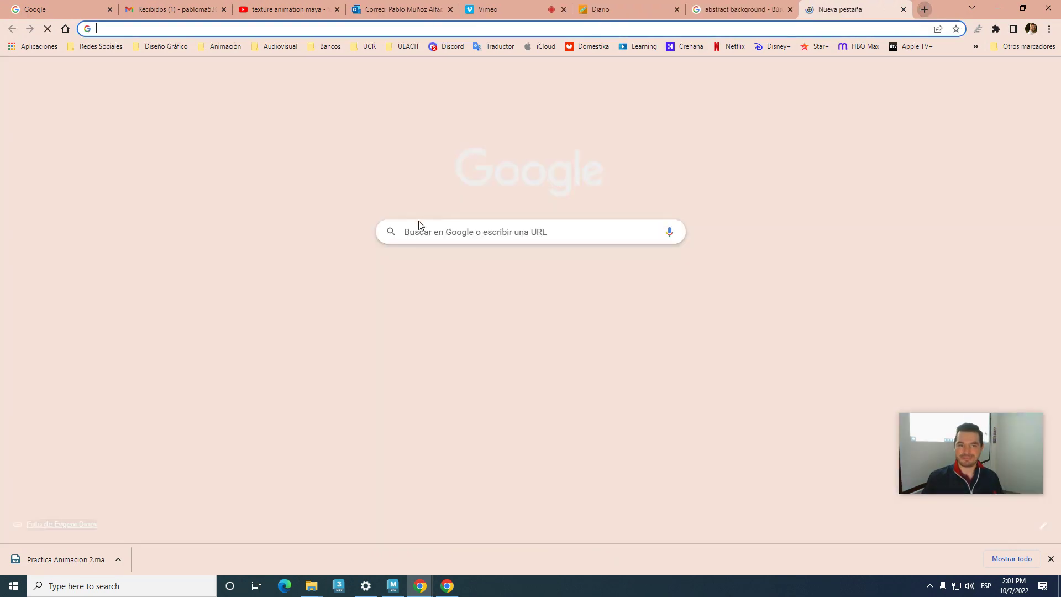
left_click(425, 223)
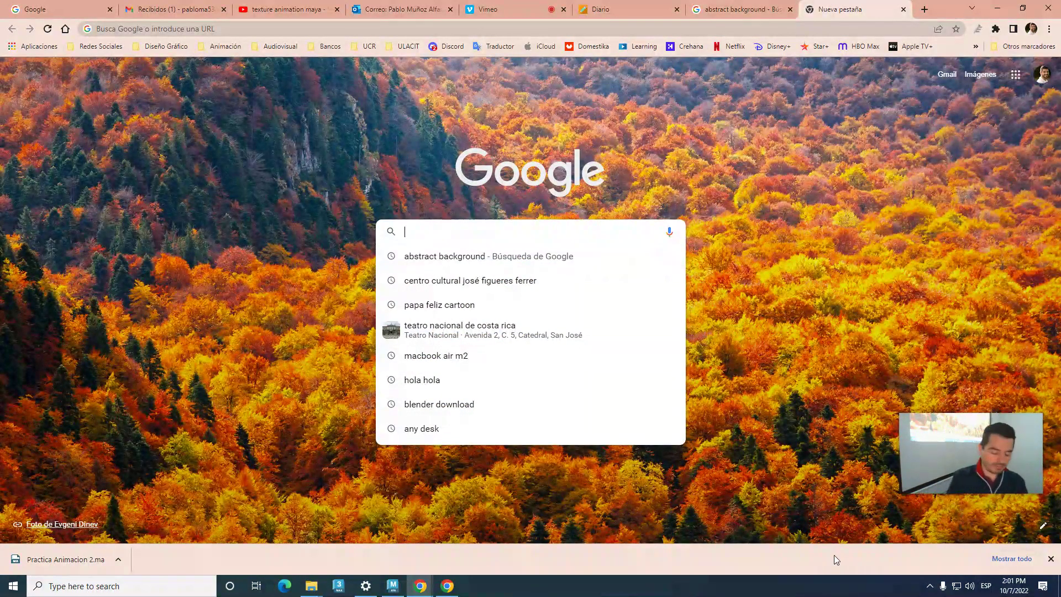
type("descar")
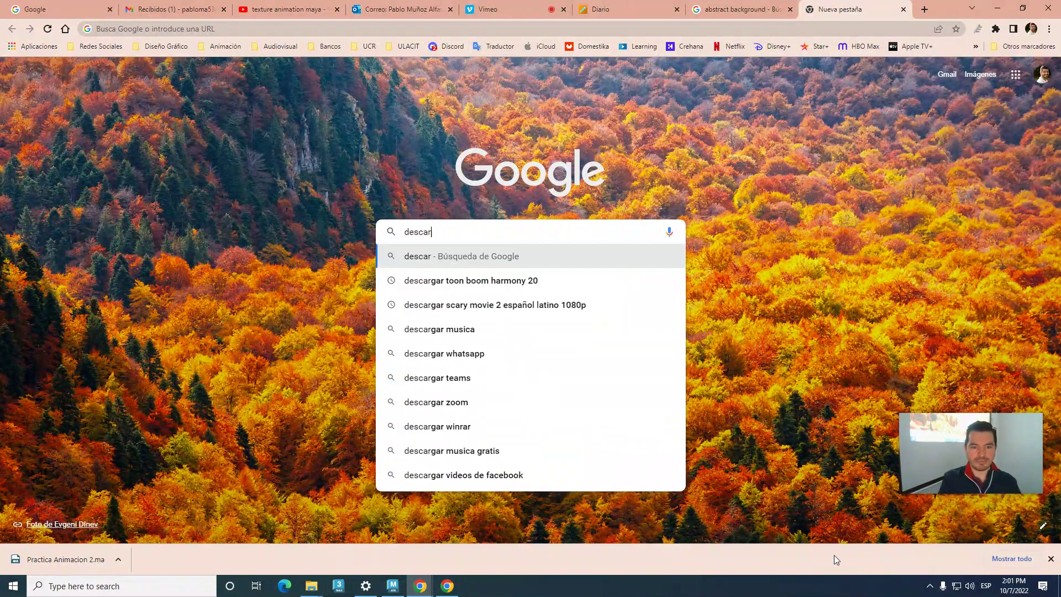
type("gar qui")
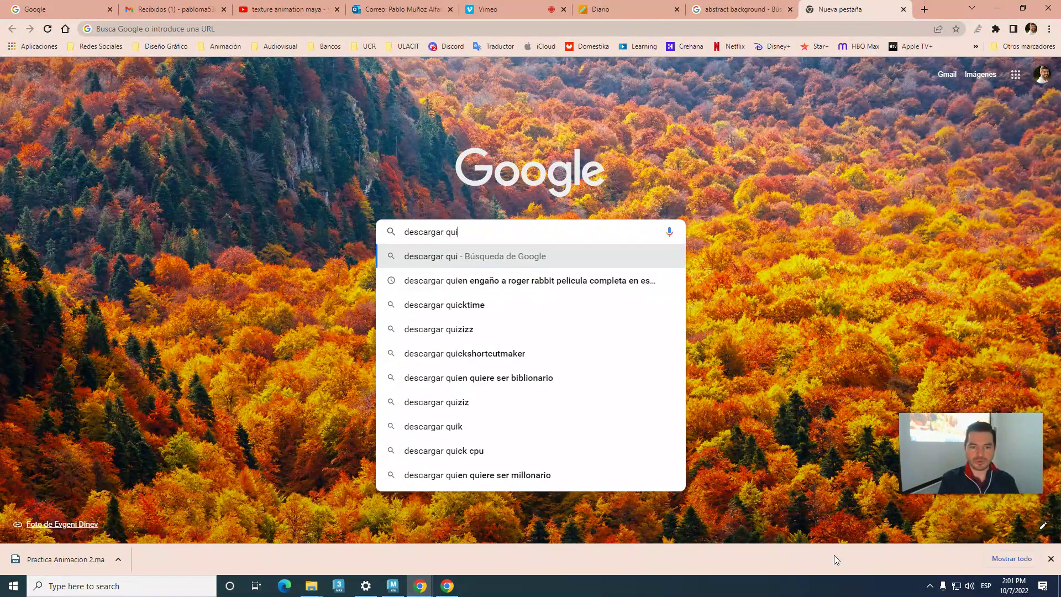
type("ck")
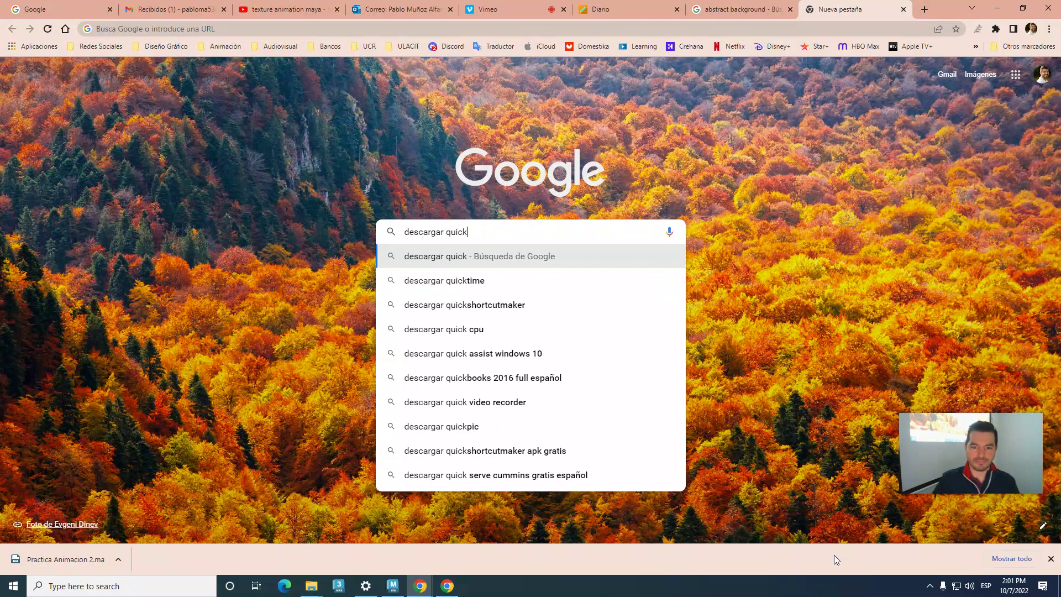
left_click(474, 278)
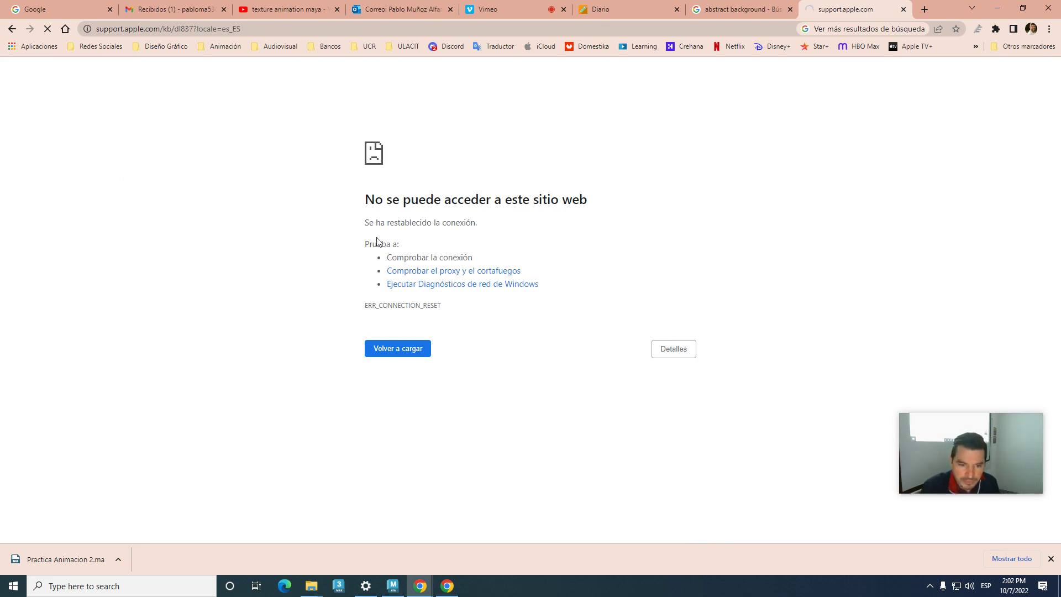
- Try reloading Apple's support page, close its tab, and return to Maya
left_click(401, 354)
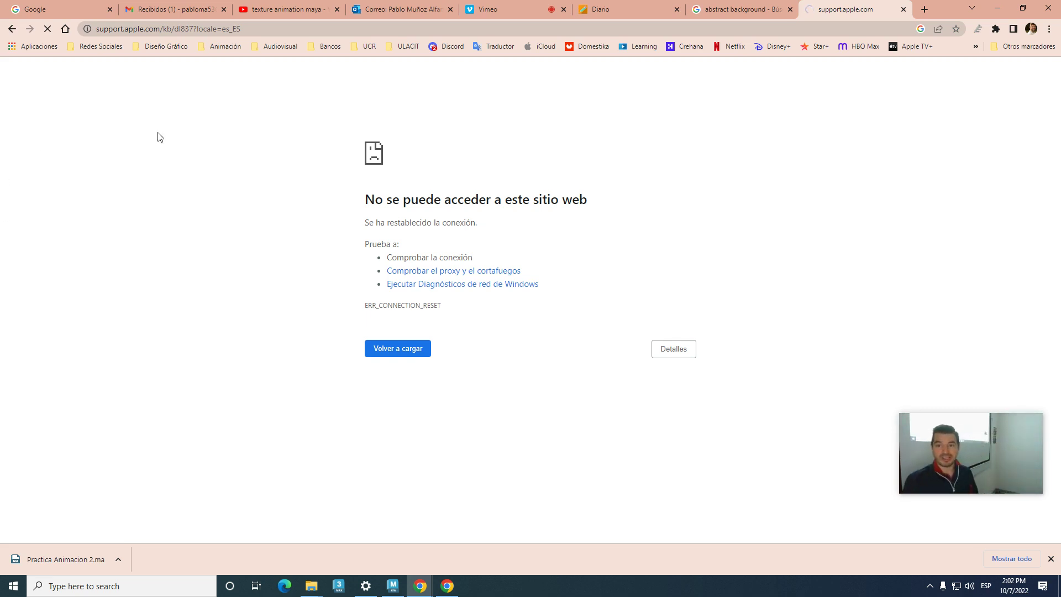
left_click(903, 10)
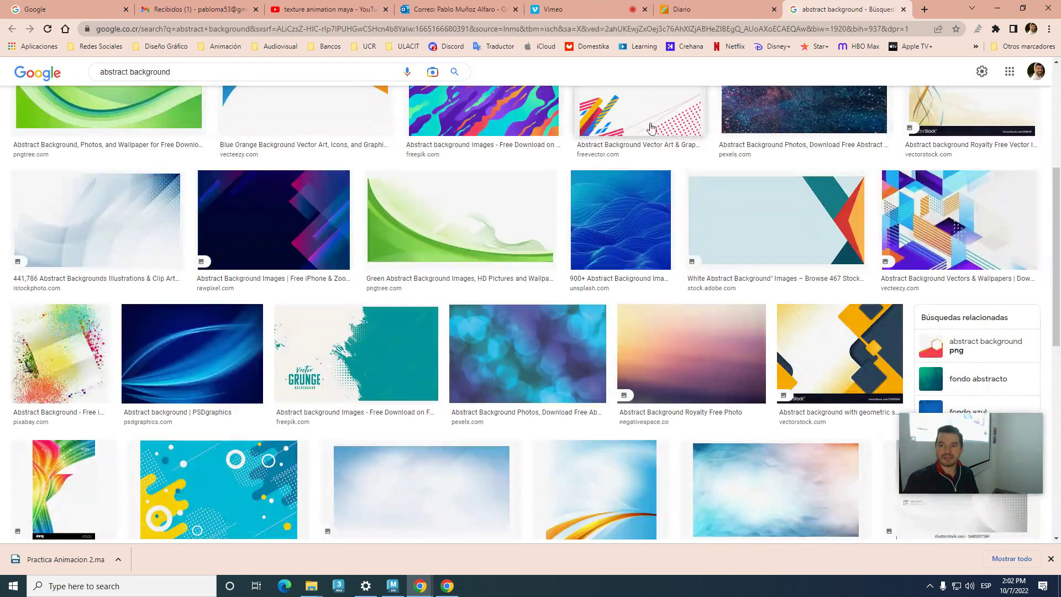
left_click(993, 13)
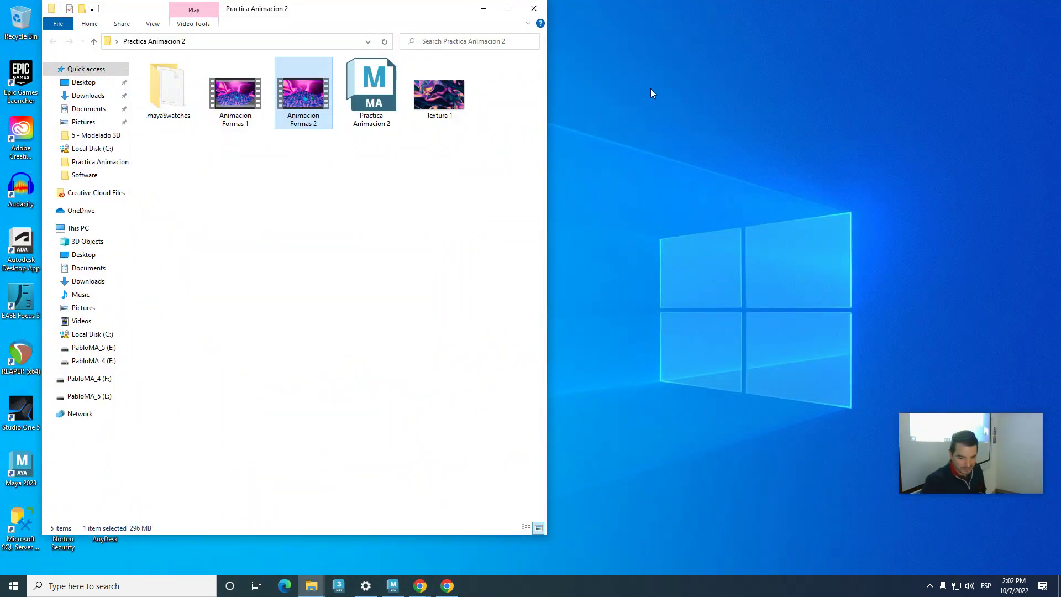
left_click(403, 592)
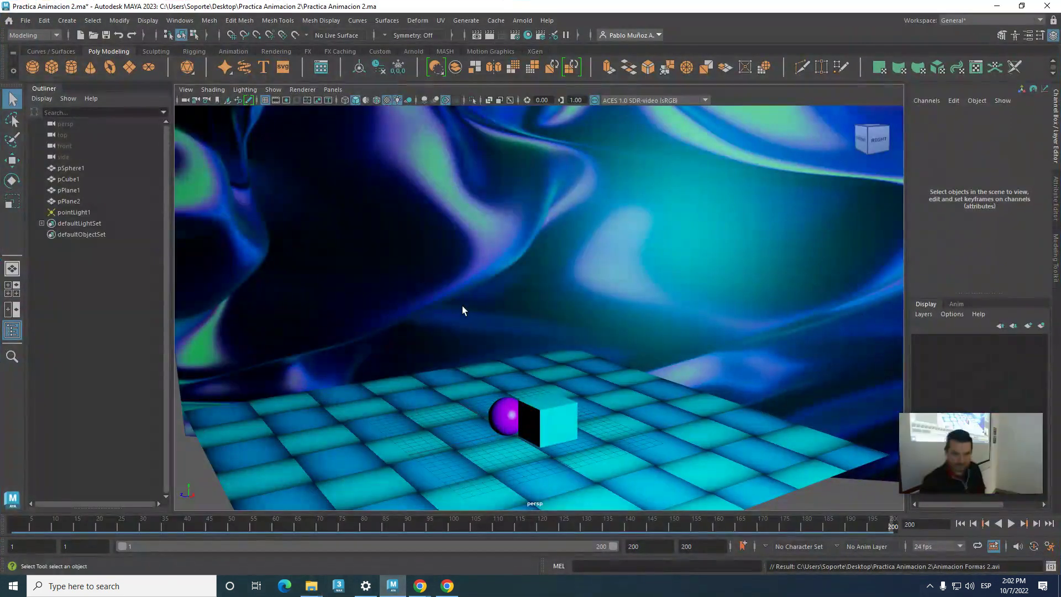
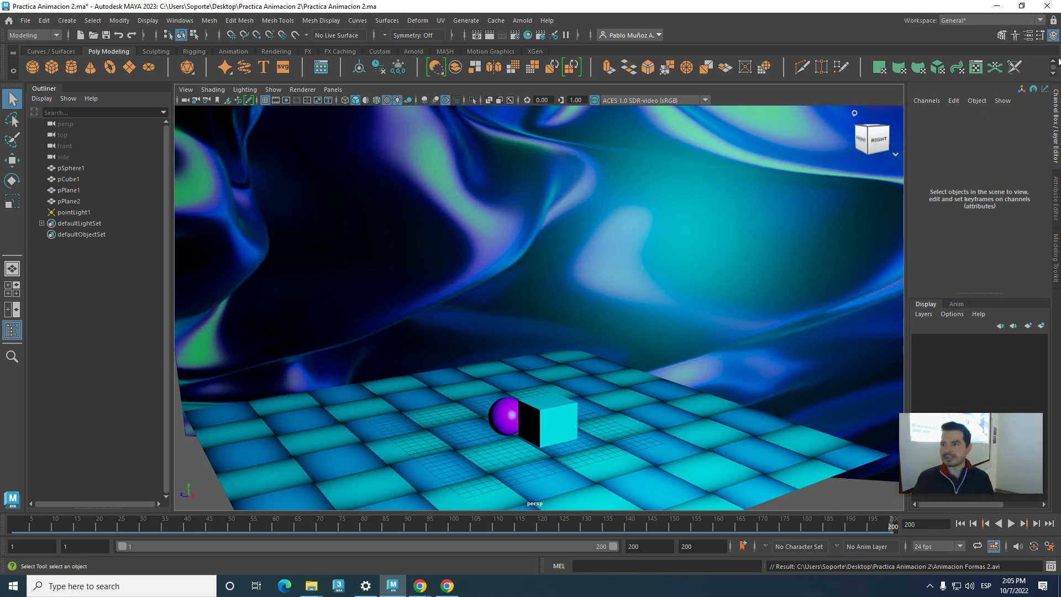
- Minimize Maya, switch to Chrome, and look through the open Vimeo, Diario and abstract background search tabs
left_click(993, 7)
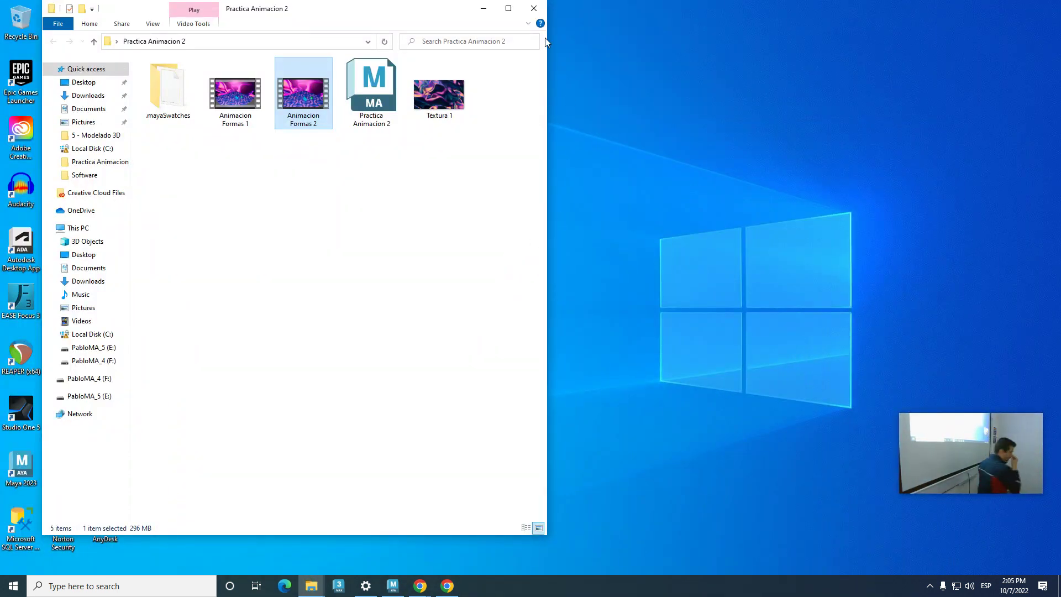
mouse_move(454, 587)
left_click(445, 587)
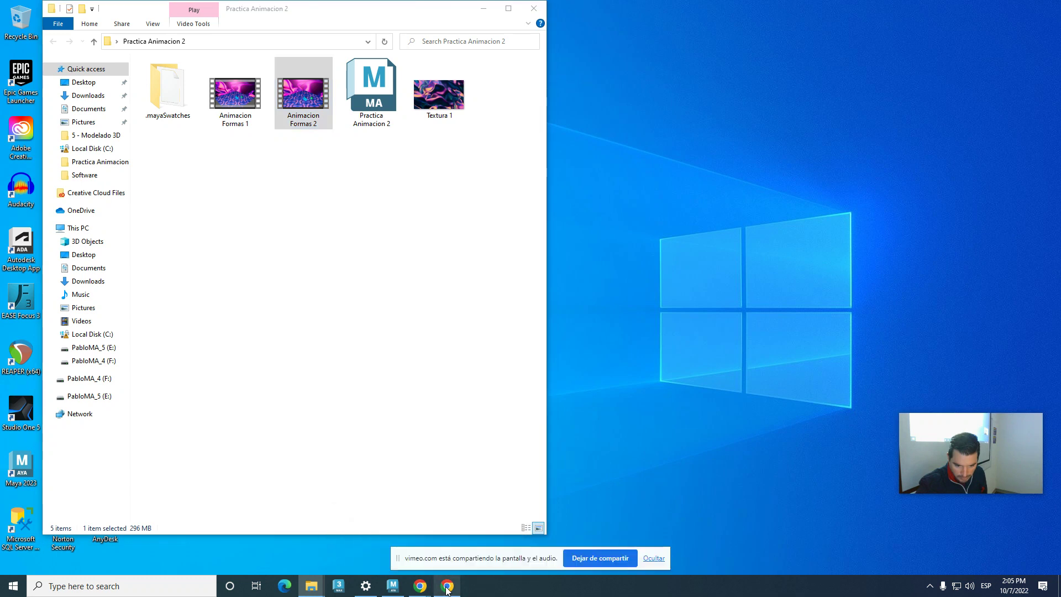
mouse_move(426, 588)
left_click(388, 546)
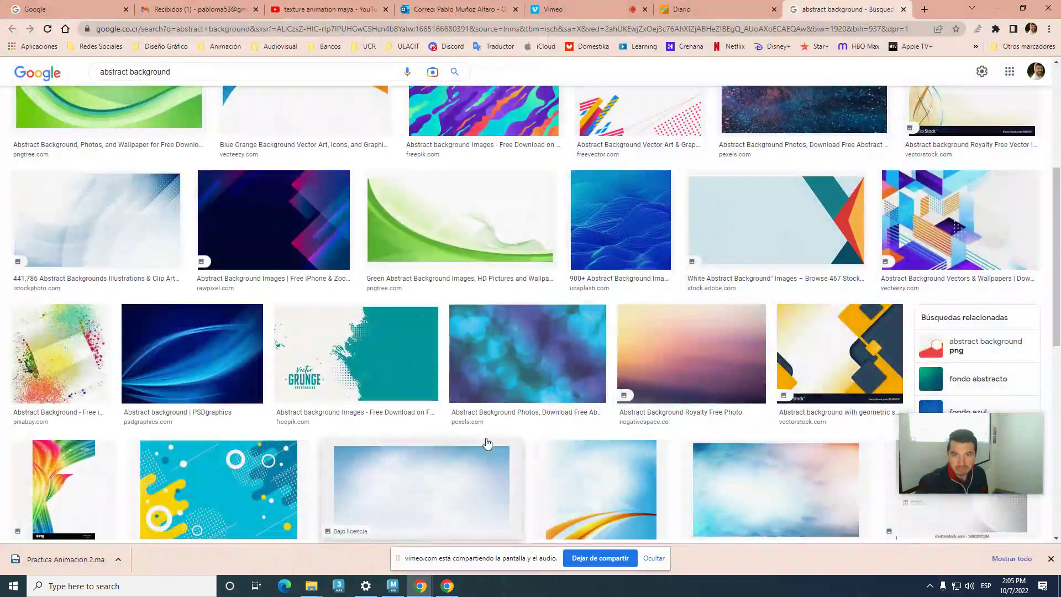
left_click(688, 5)
left_click(573, 5)
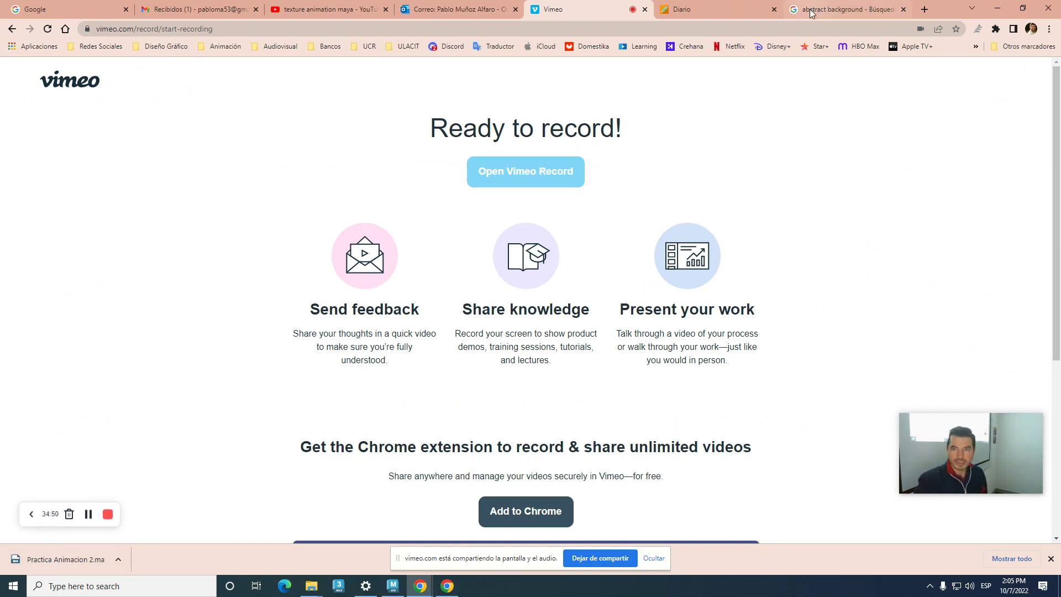
left_click(713, 5)
left_click(849, 8)
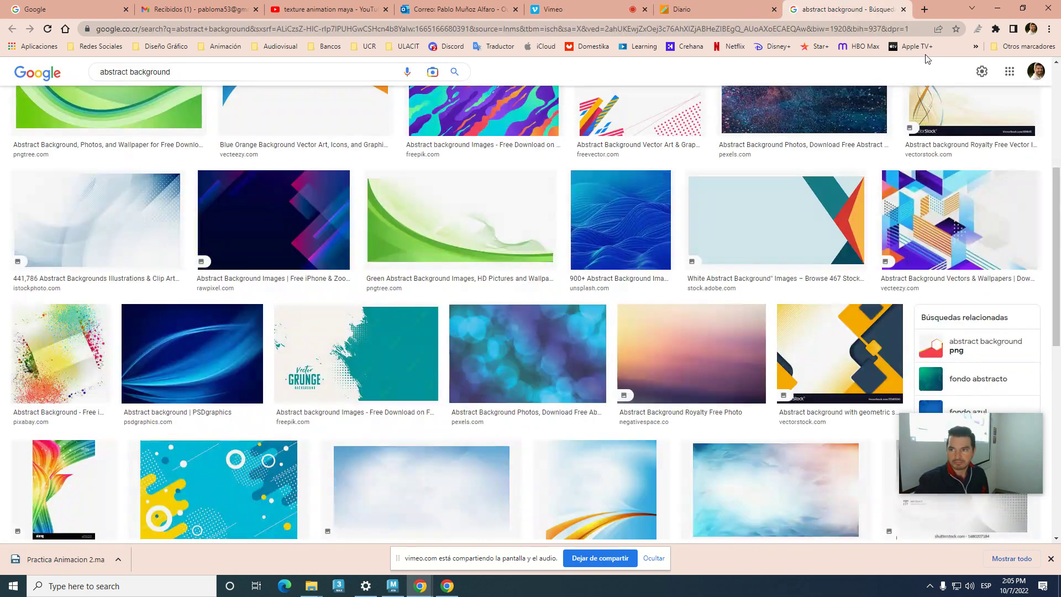
- Minimize Chrome, bring up the Downloads folder window, and arrange it side by side with the Practica Animacion 2 folder window
left_click(1004, 12)
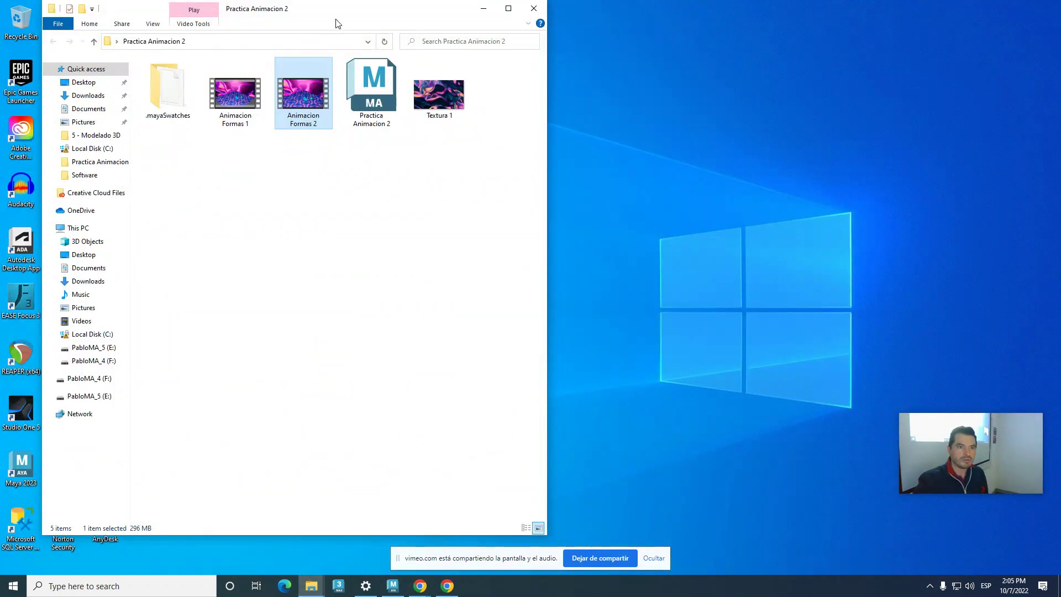
left_click_drag(346, 20, 315, 27)
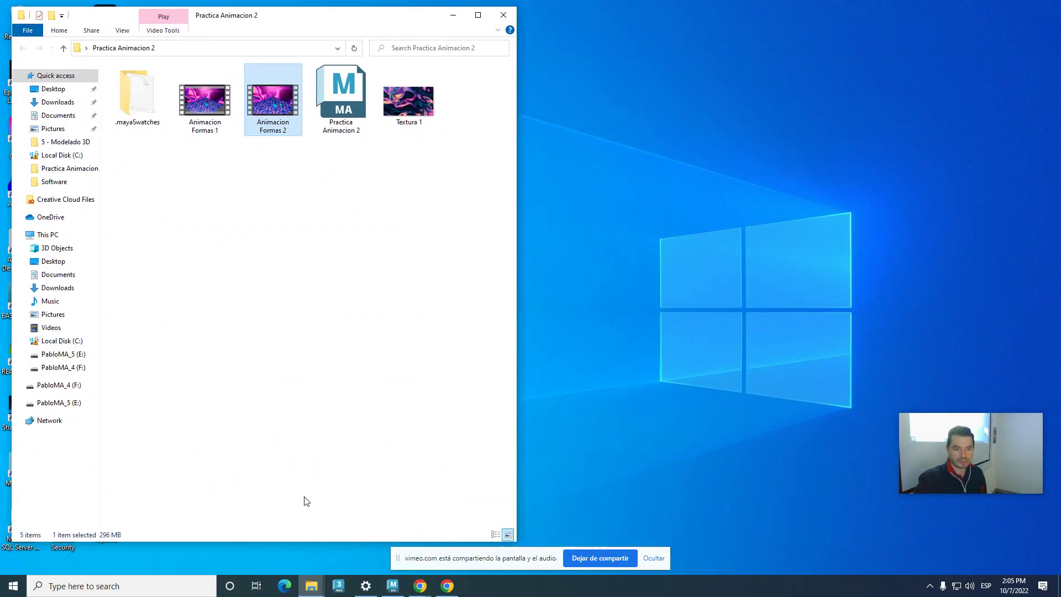
mouse_move(312, 584)
left_click(291, 539)
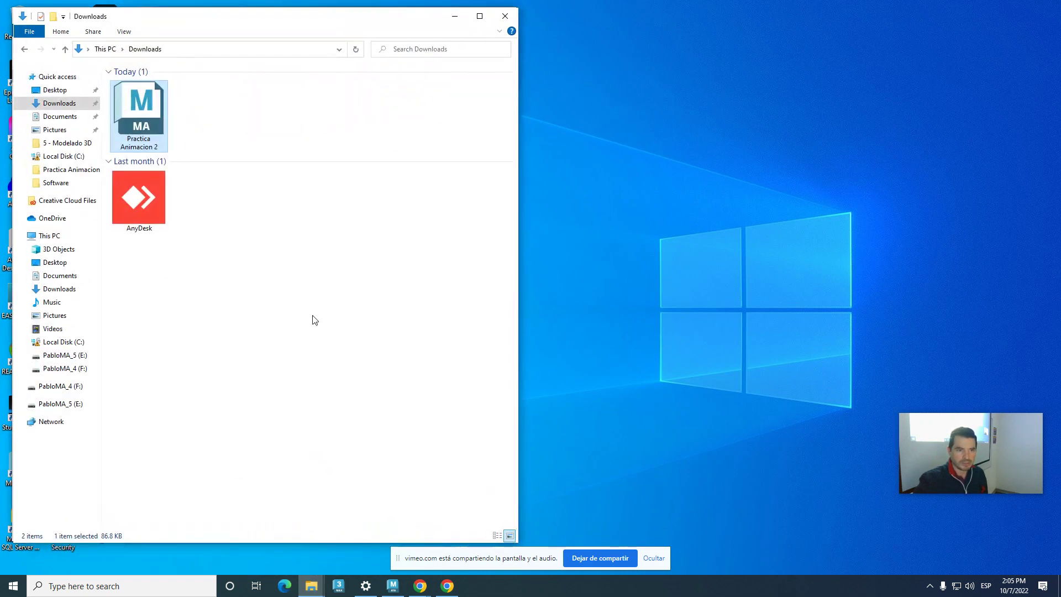
left_click_drag(260, 34, 250, 84)
left_click_drag(270, 18, 805, 21)
left_click_drag(257, 80, 267, 27)
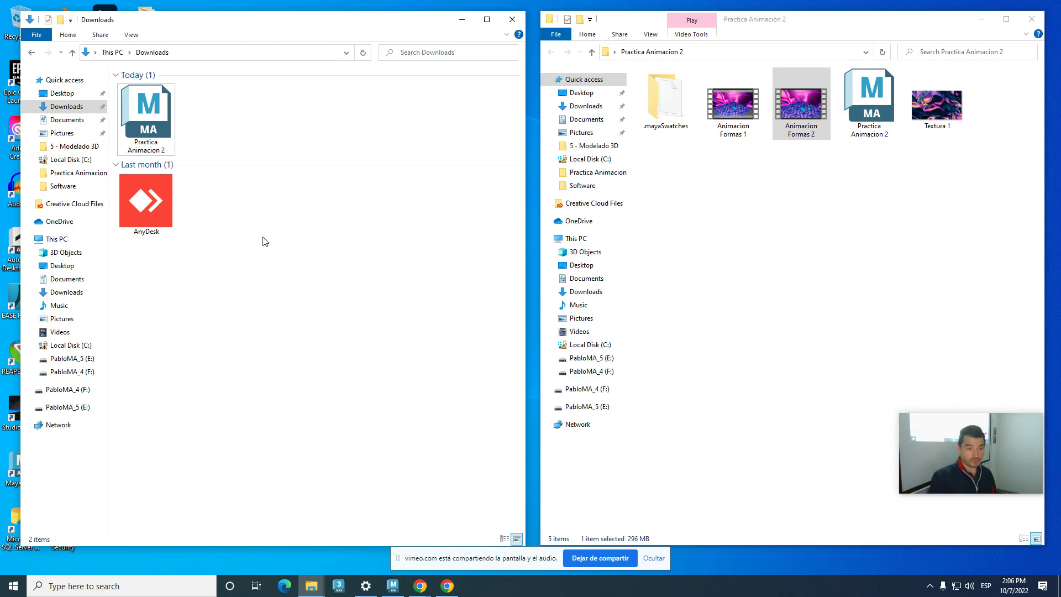
- Switch to Chrome, open the teacher's bookmarked YouTube channel in a new tab, and open its Técnicas de Animación 3D playlist
mouse_move(420, 586)
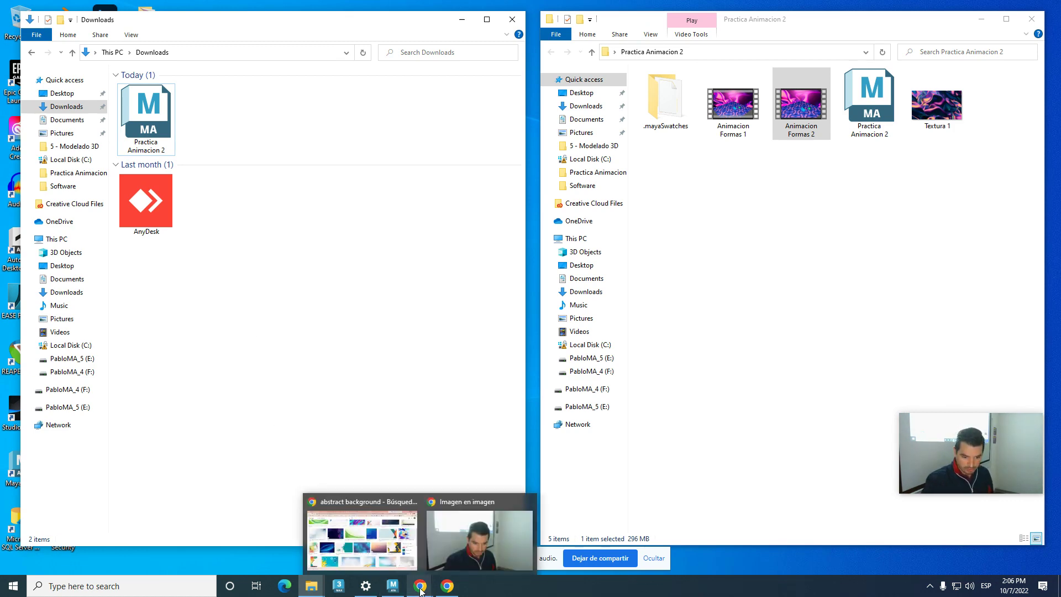
left_click(392, 546)
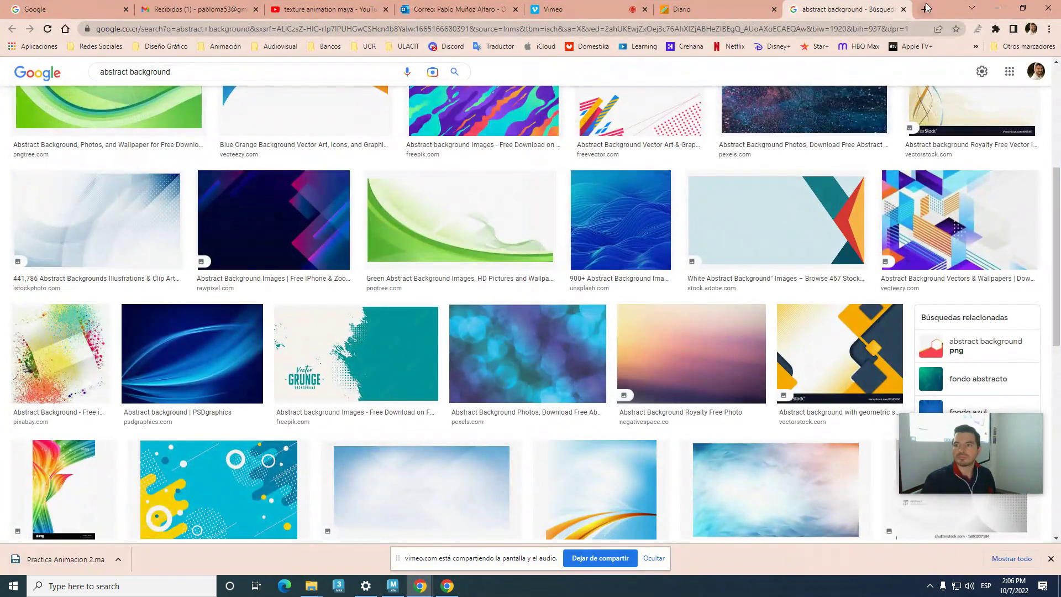
left_click(925, 9)
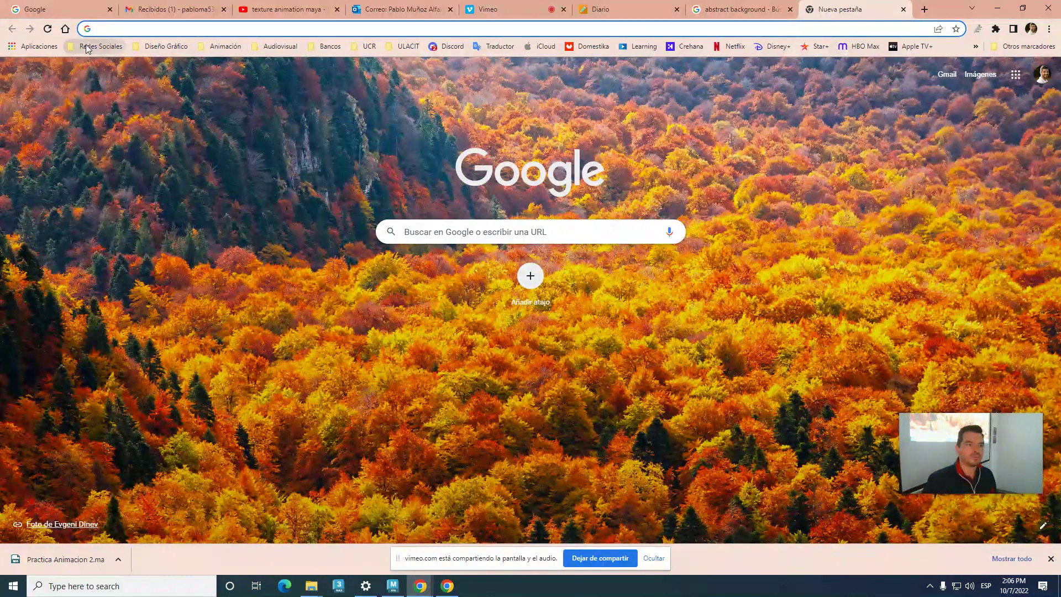
left_click(88, 45)
left_click(106, 88)
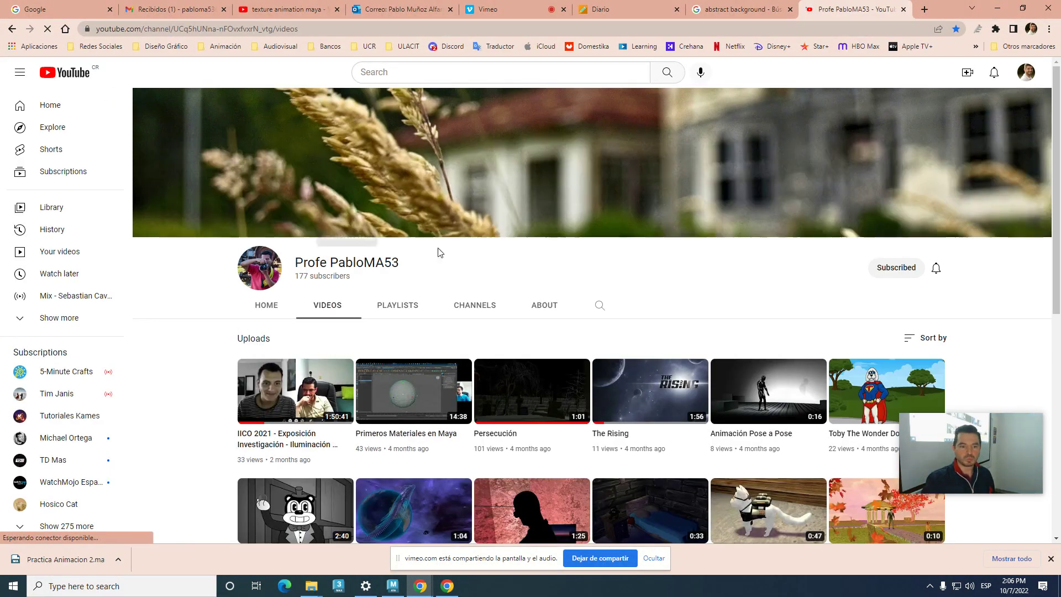
left_click(398, 311)
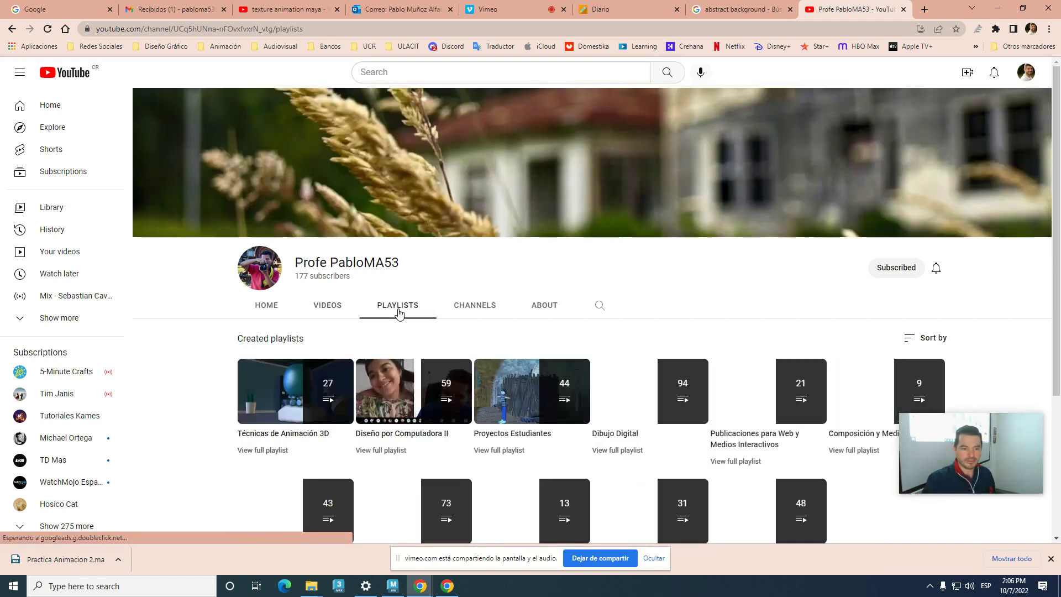
scroll(401, 386, "down", 2)
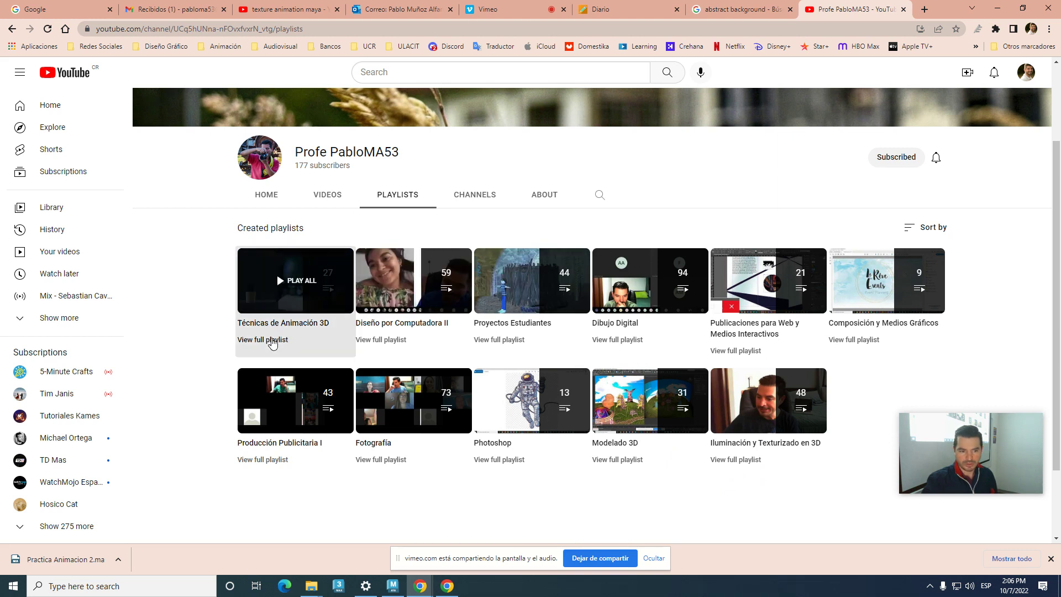
left_click(272, 341)
- Look through the videos in the Técnicas de Animación 3D playlist and open Animación con Deformadores
scroll(619, 398, "down", 1)
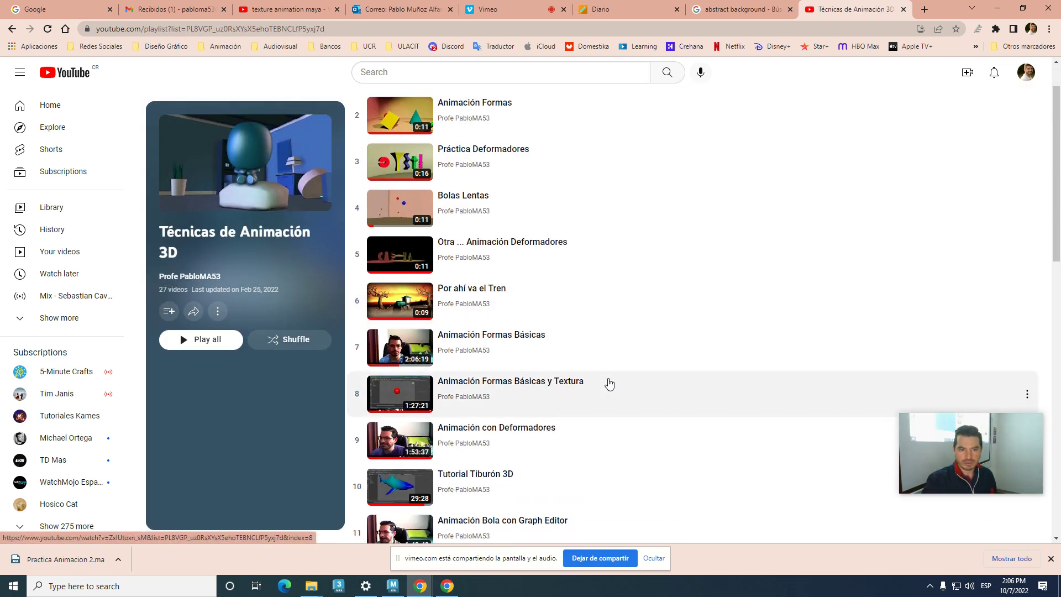
scroll(521, 327, "down", 3)
scroll(525, 329, "up", 4)
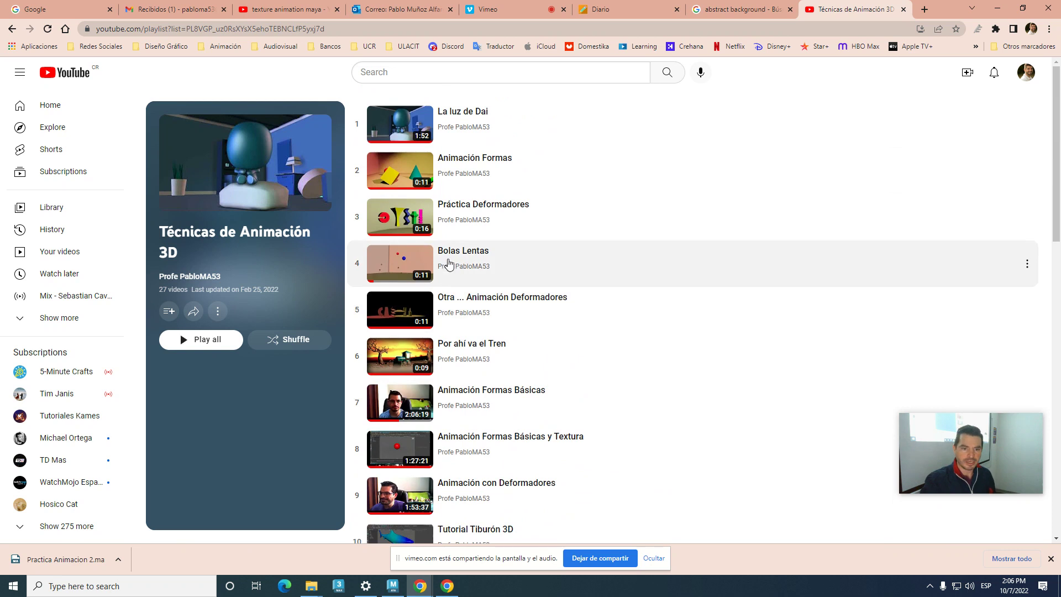
scroll(442, 348, "down", 5)
scroll(490, 438, "down", 1)
scroll(506, 387, "down", 1)
scroll(507, 390, "down", 2)
scroll(506, 382, "up", 4)
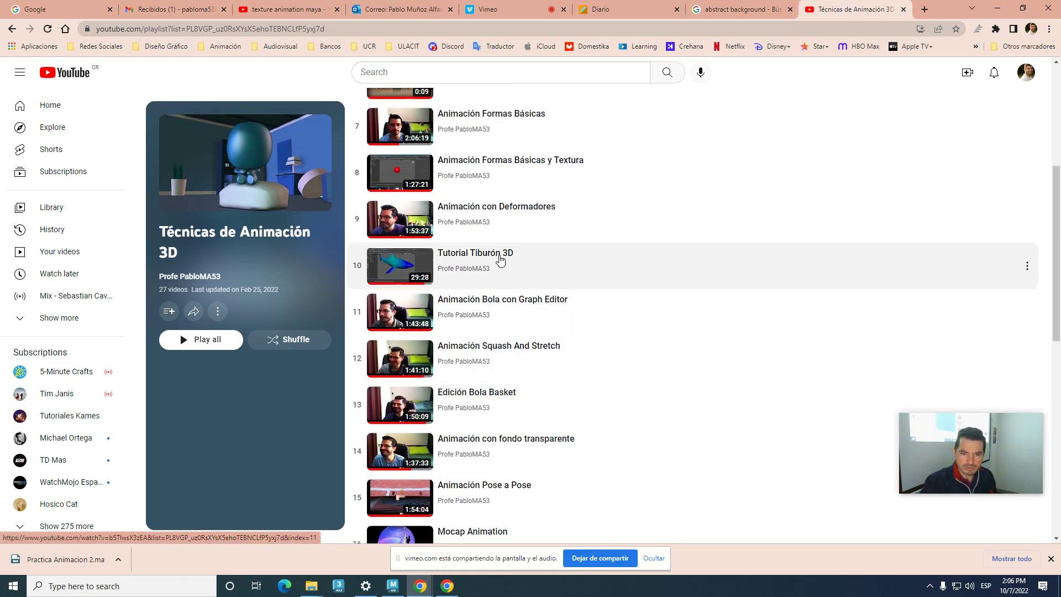
left_click(492, 221)
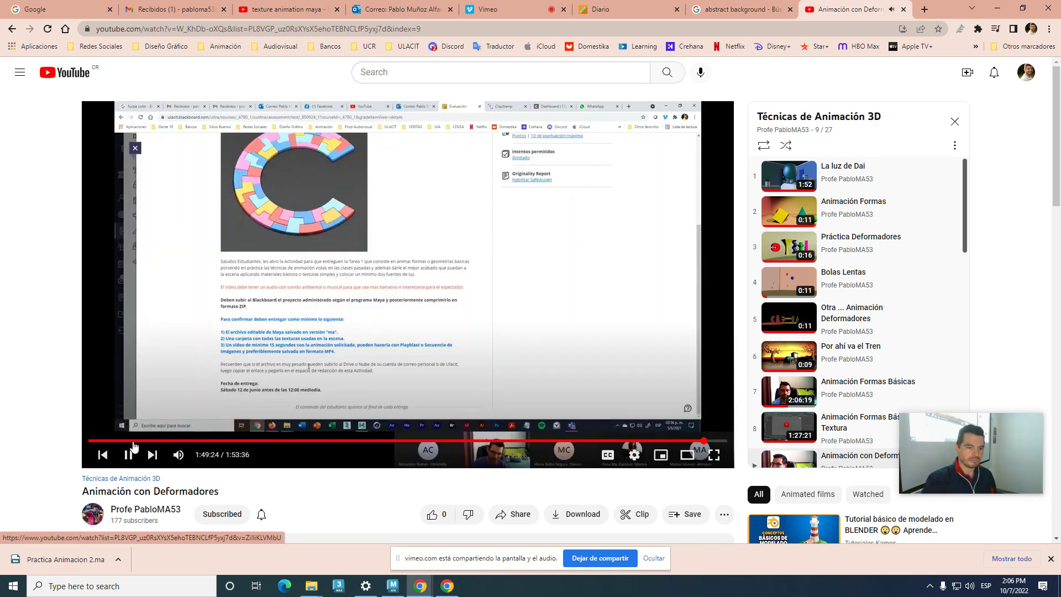
- Skim through the Animación con Deformadores video from its early part to near its end, and pause it
left_click_drag(133, 445, 286, 445)
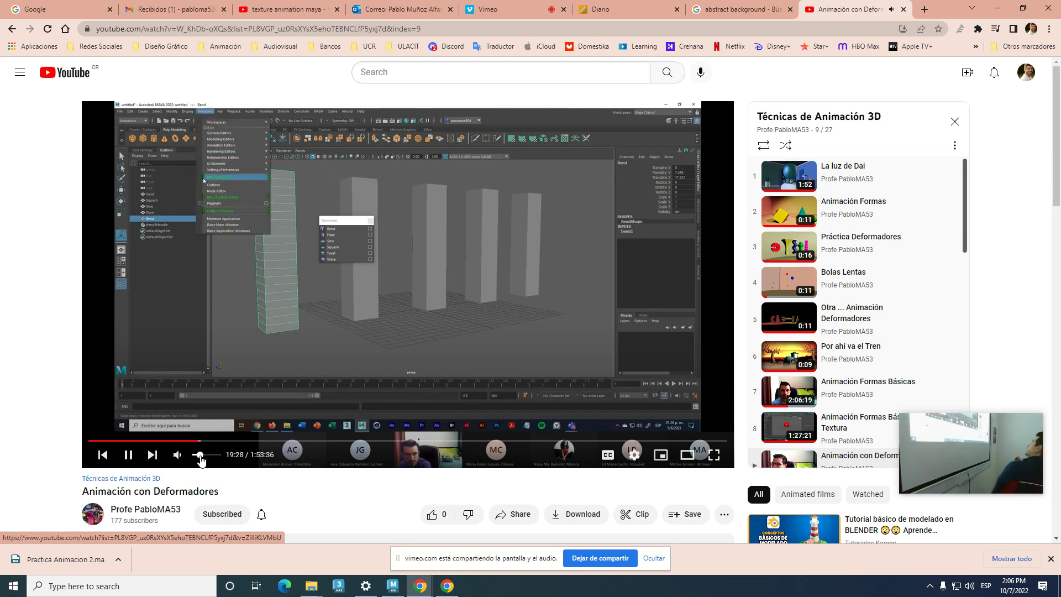
left_click(288, 440)
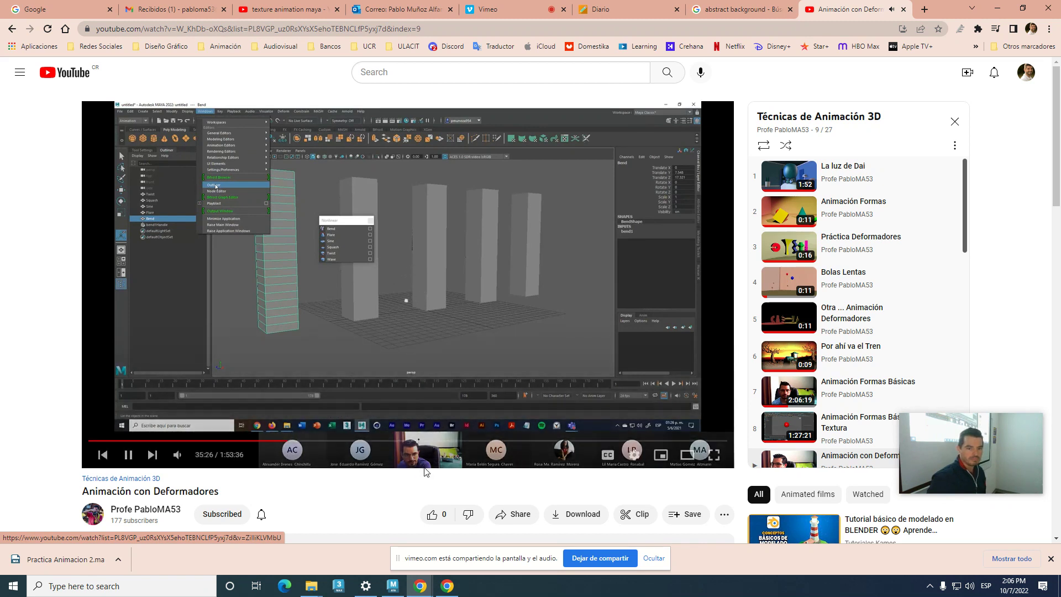
left_click(410, 440)
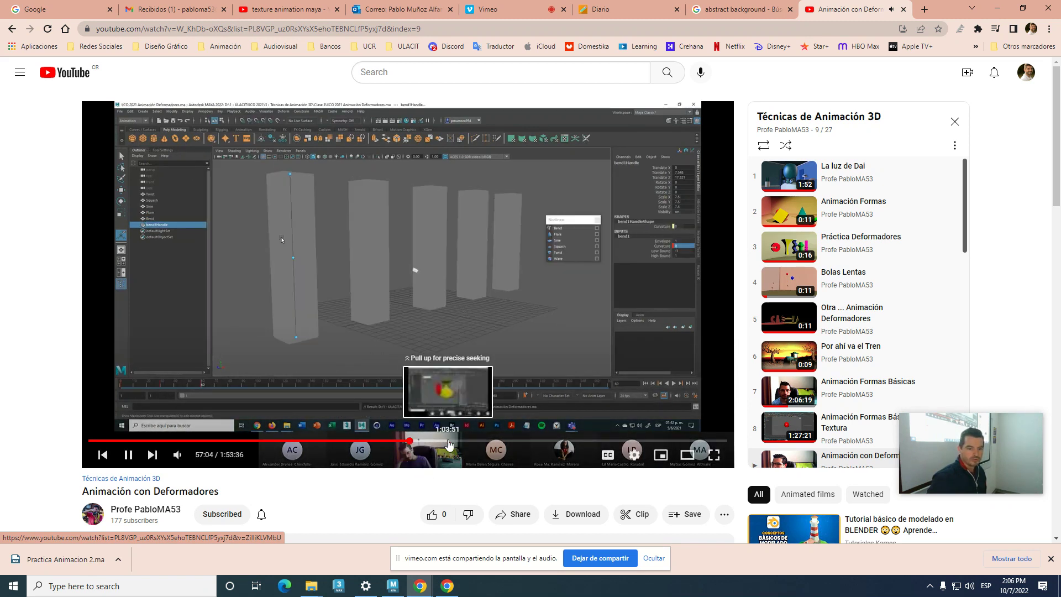
left_click(496, 441)
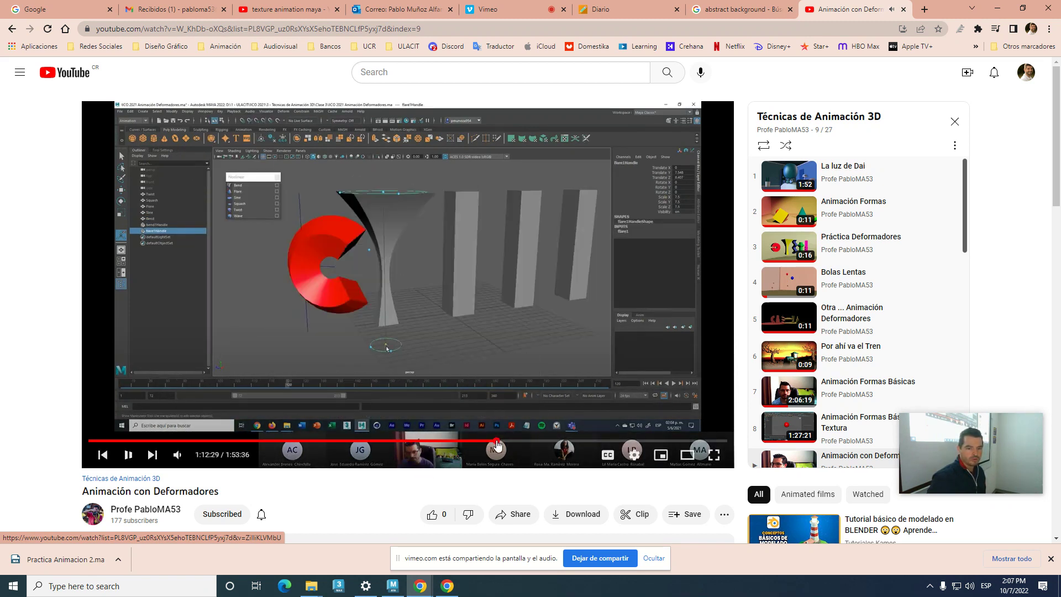
left_click(570, 442)
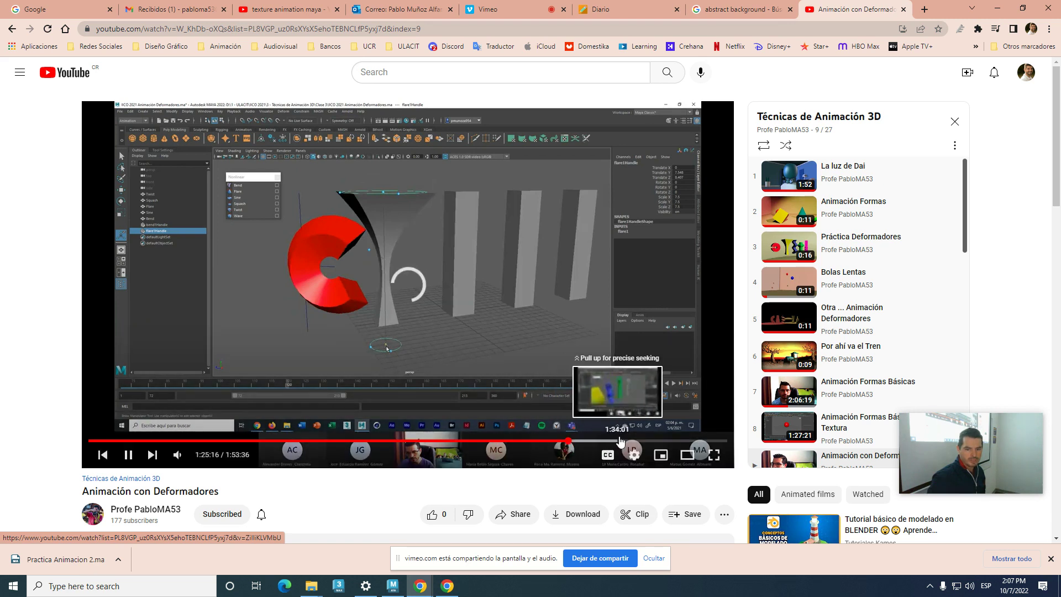
left_click(682, 441)
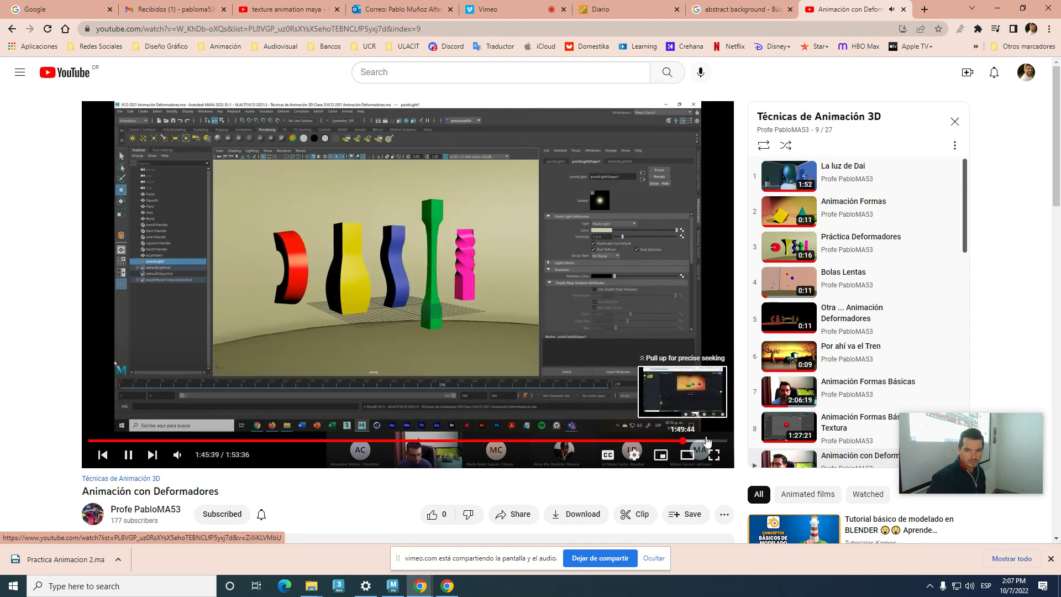
left_click(682, 441)
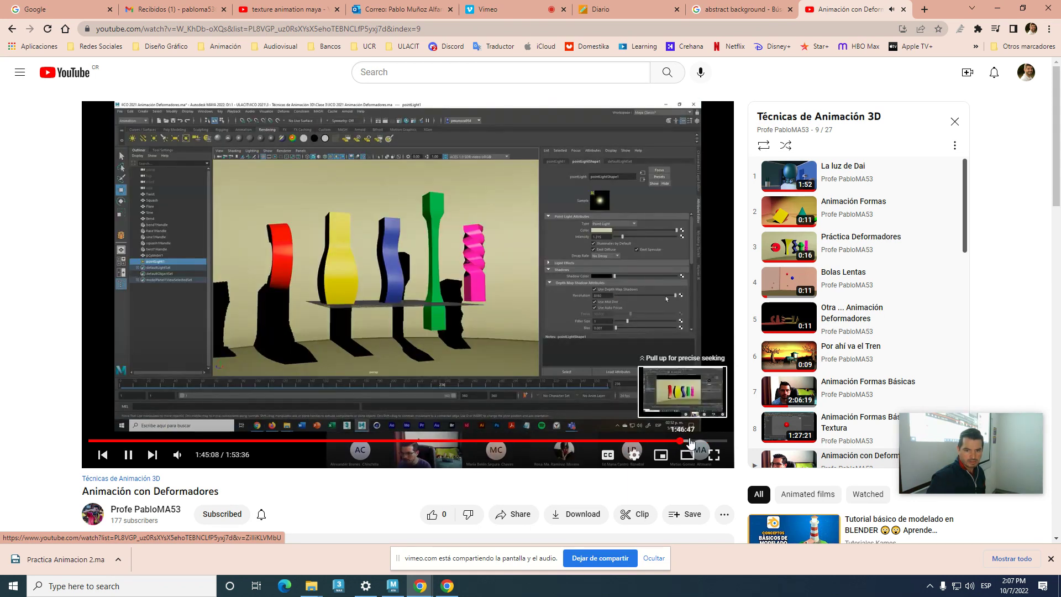
left_click(697, 441)
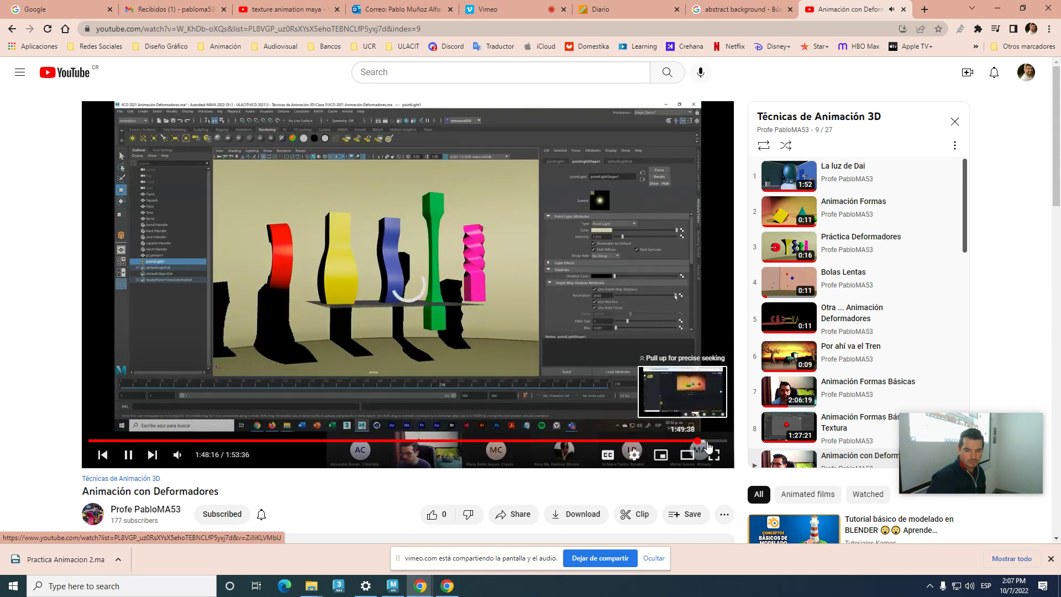
left_click(713, 441)
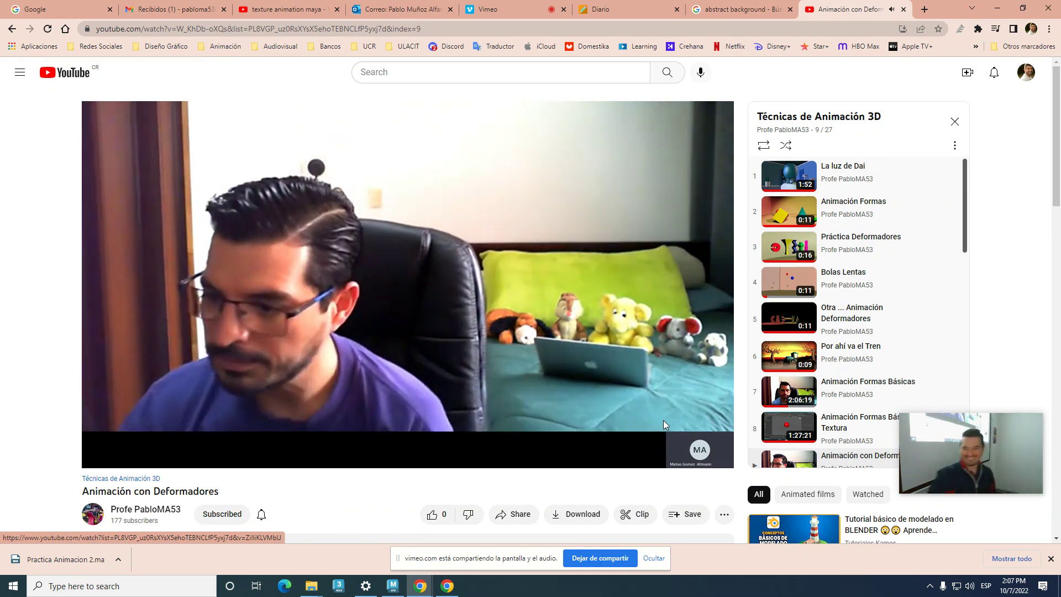
mouse_move(721, 454)
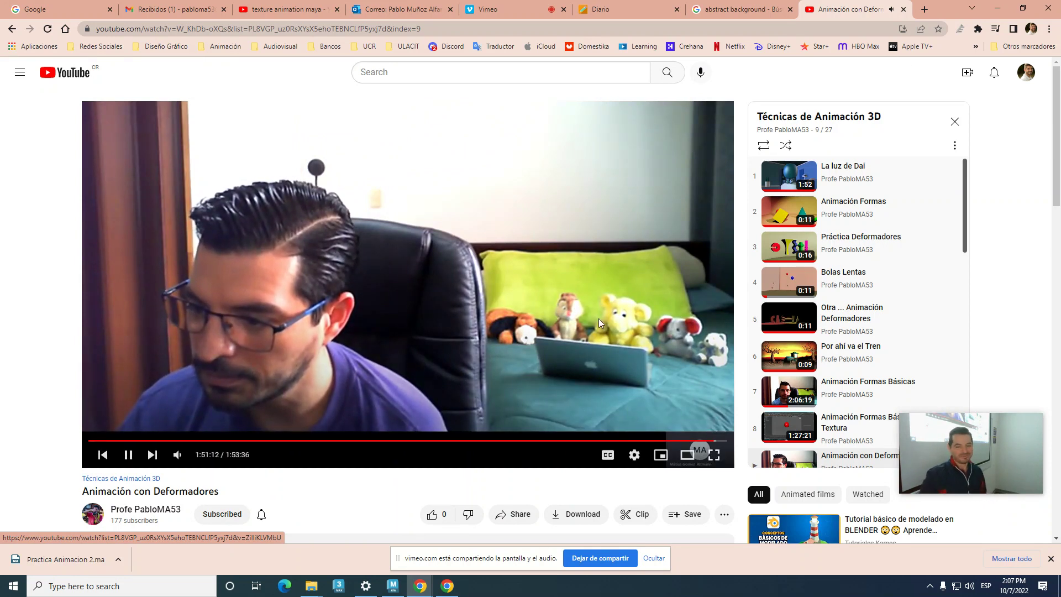
left_click(511, 303)
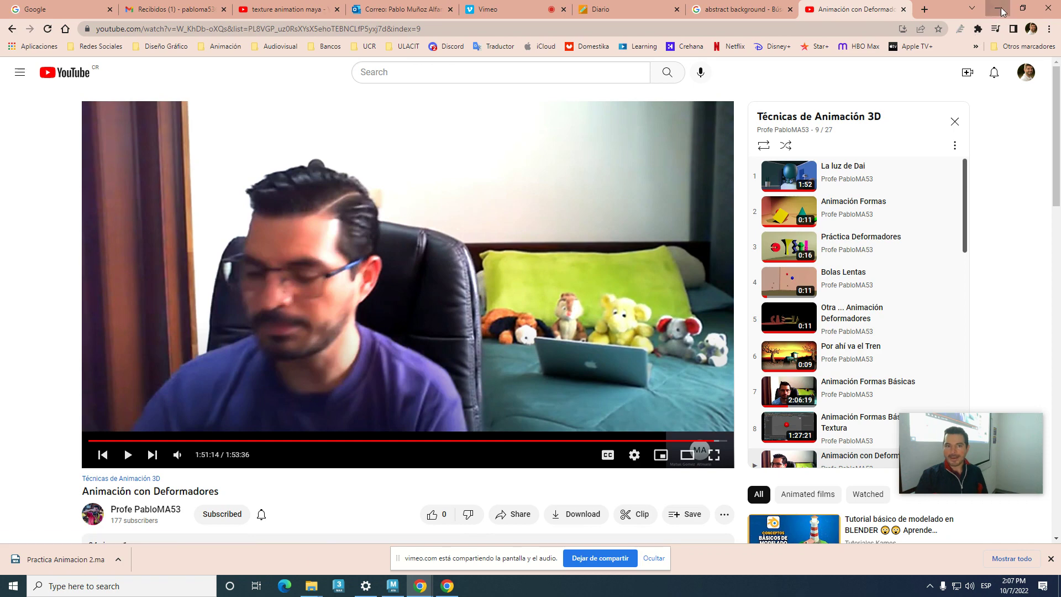
left_click(998, 10)
mouse_move(418, 585)
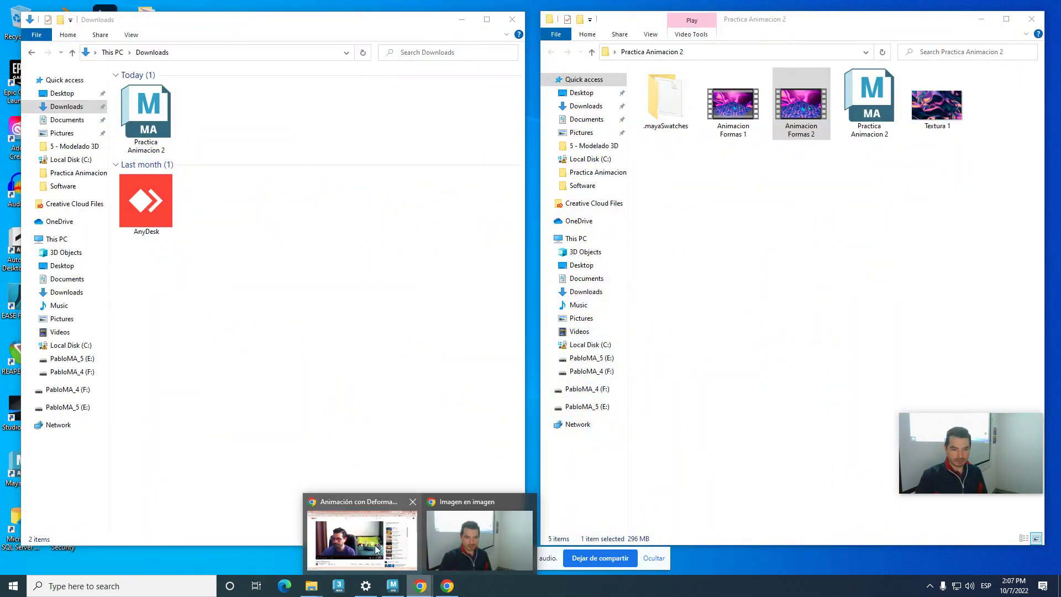
left_click(395, 567)
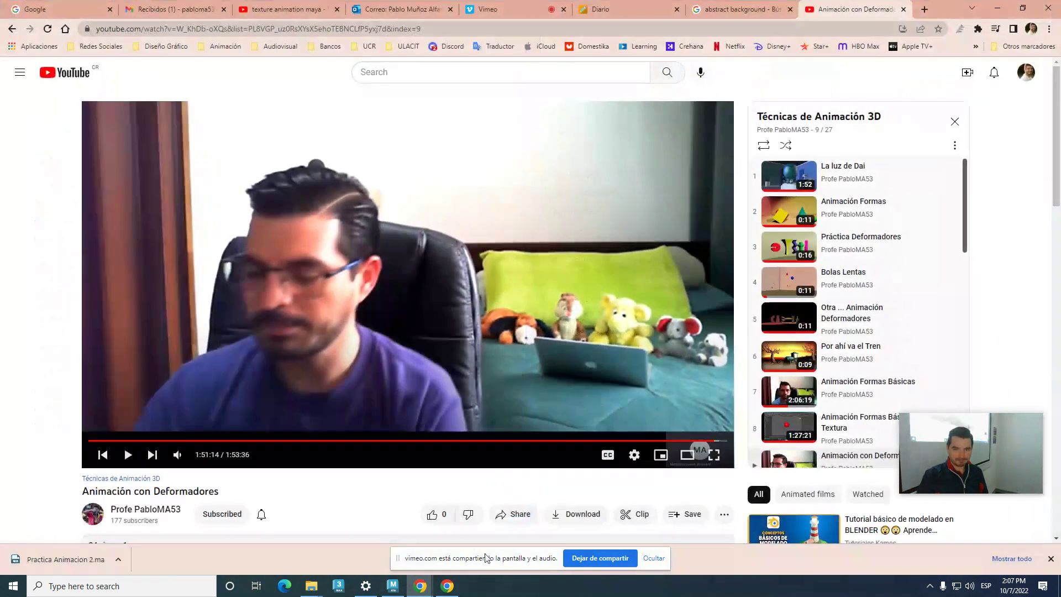
- Switch to the Blackboard course tab, close the open item, and review the 1 - Práctica de Clase activity under Clase 4
left_click(625, 5)
left_click(36, 86)
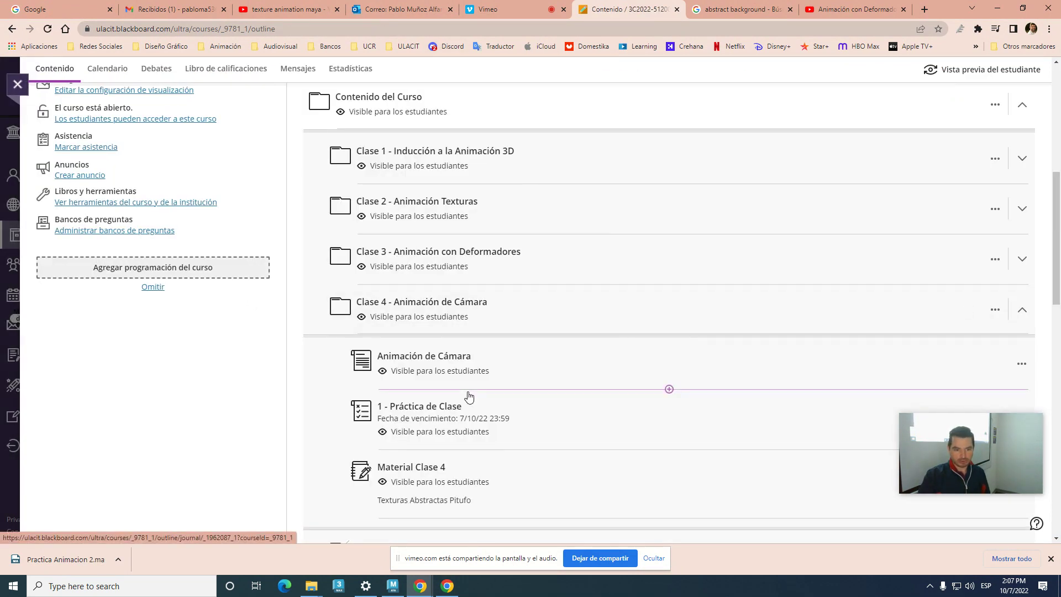
scroll(556, 402, "down", 1)
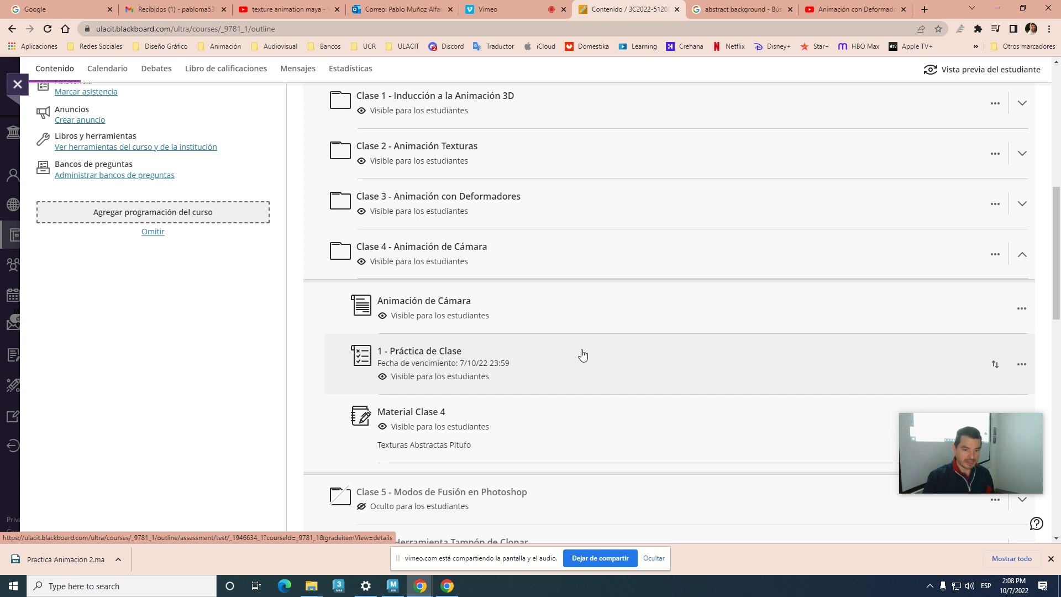
left_click(599, 363)
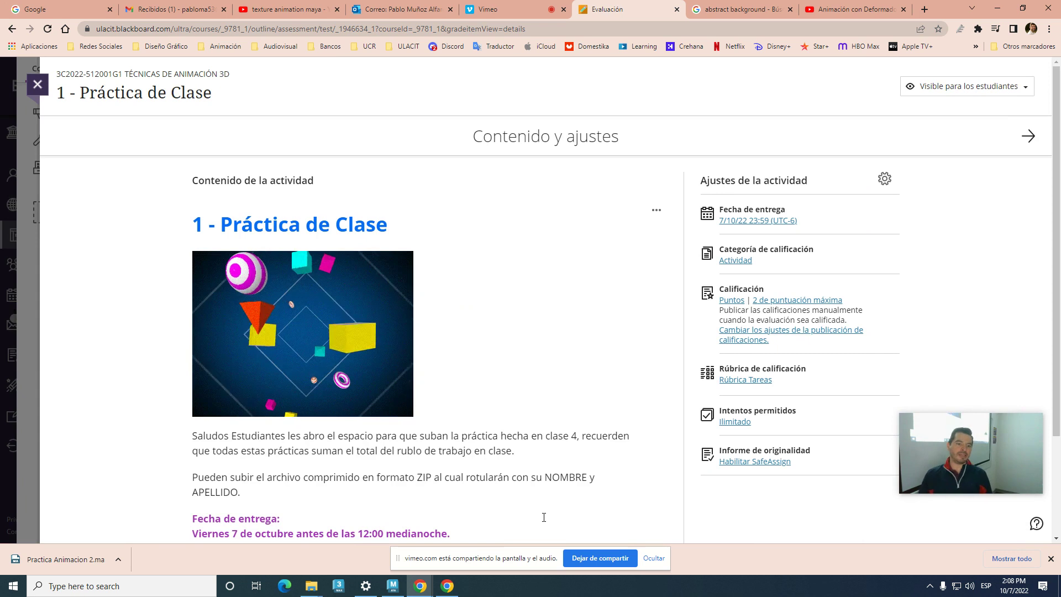
scroll(635, 368, "down", 2)
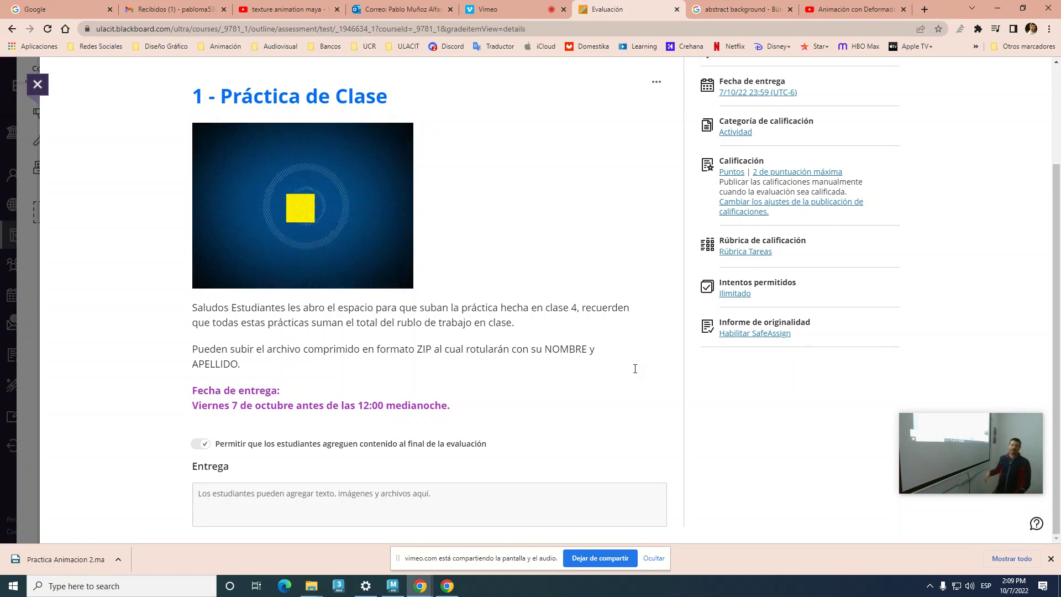
- Close the class practice activity and expand the Tareas y Proyectos module in the course content
left_click(37, 86)
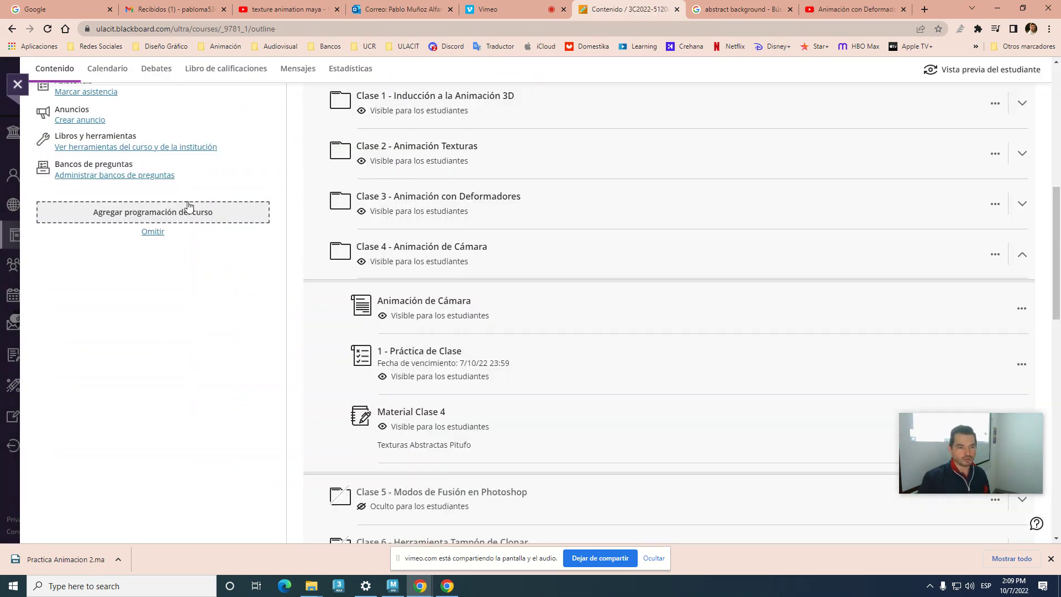
scroll(513, 412, "down", 10)
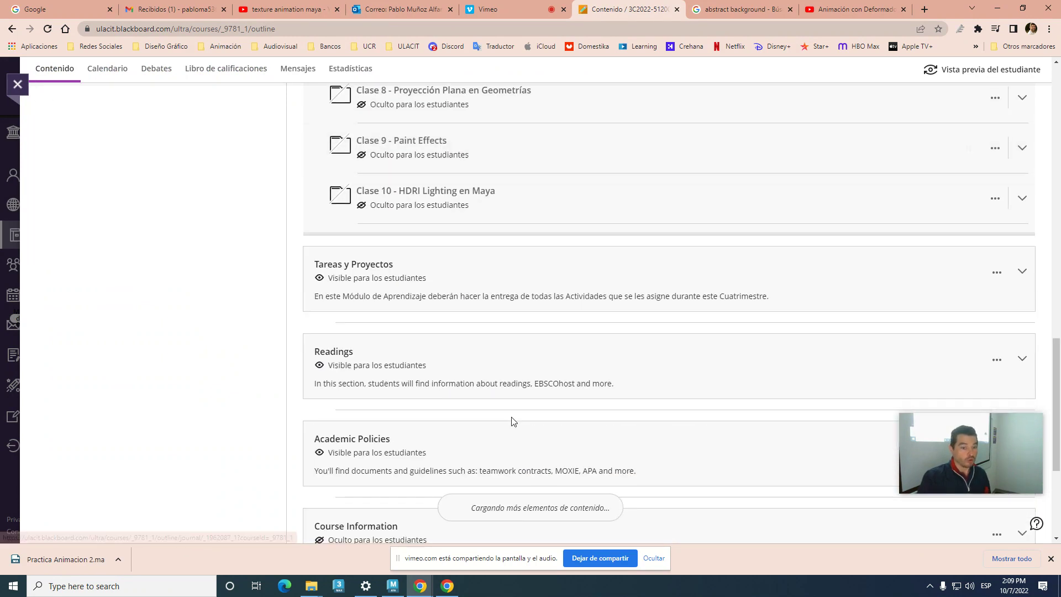
scroll(513, 423, "down", 3)
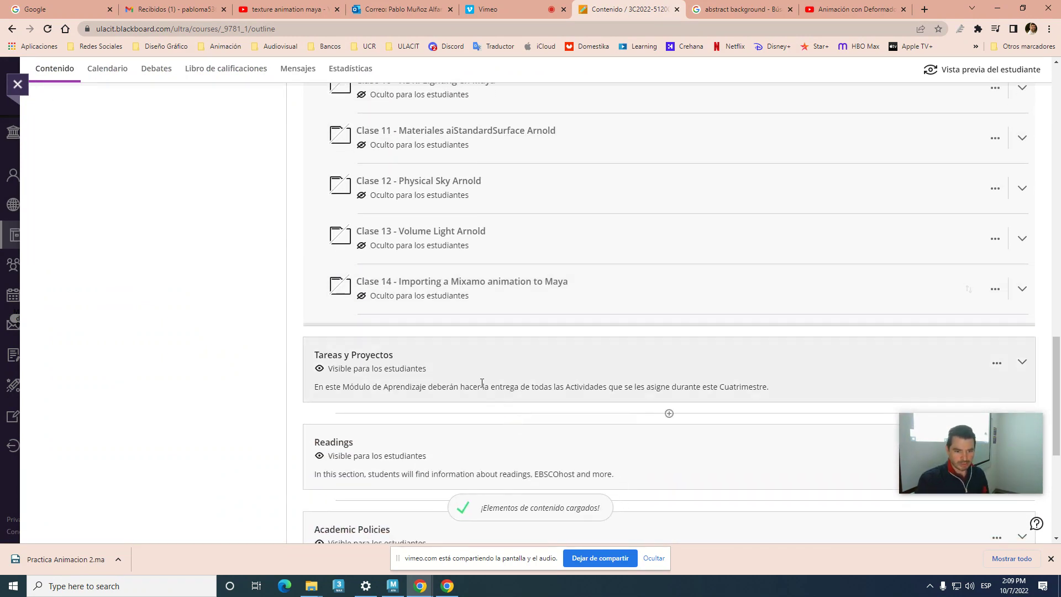
left_click(425, 366)
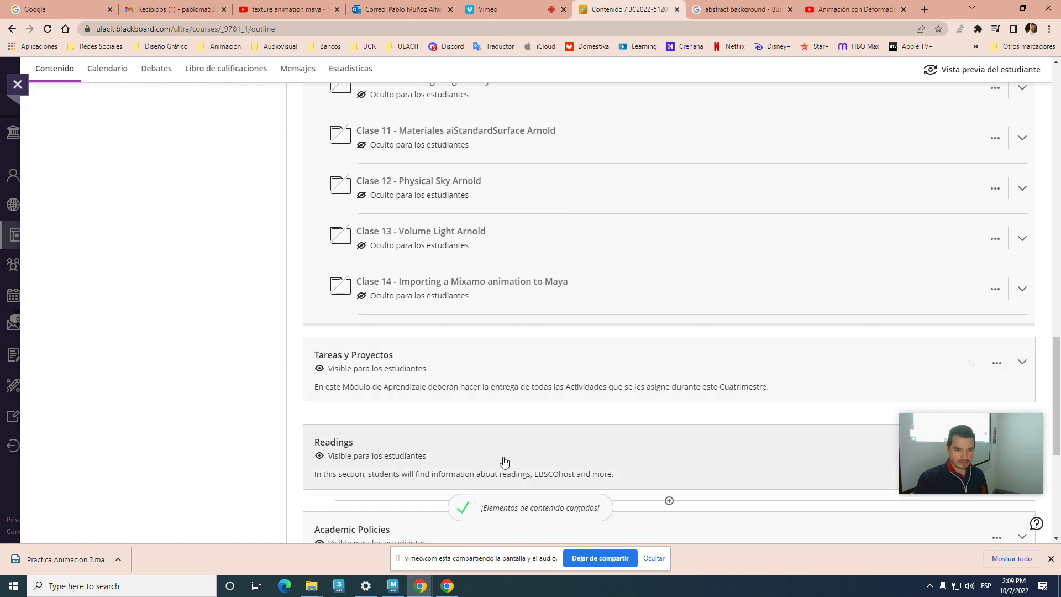
left_click(402, 363)
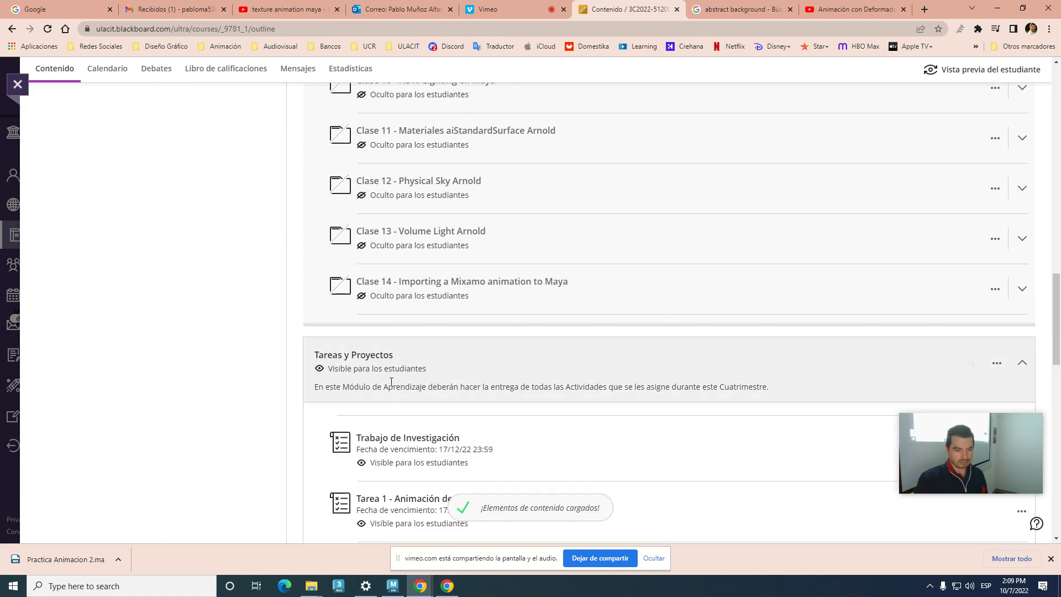
scroll(420, 473, "down", 3)
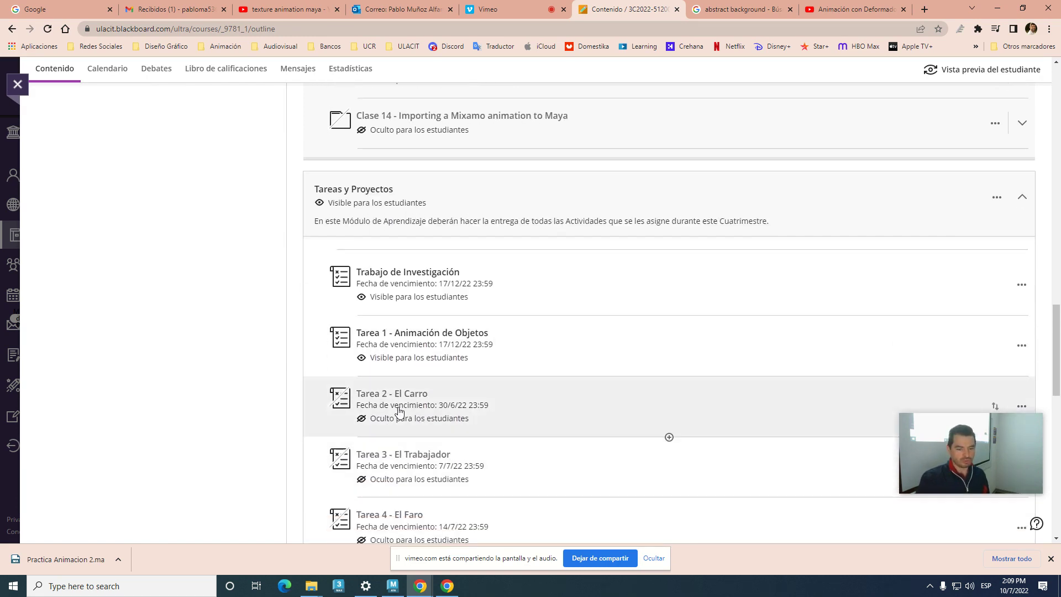
scroll(425, 417, "down", 1)
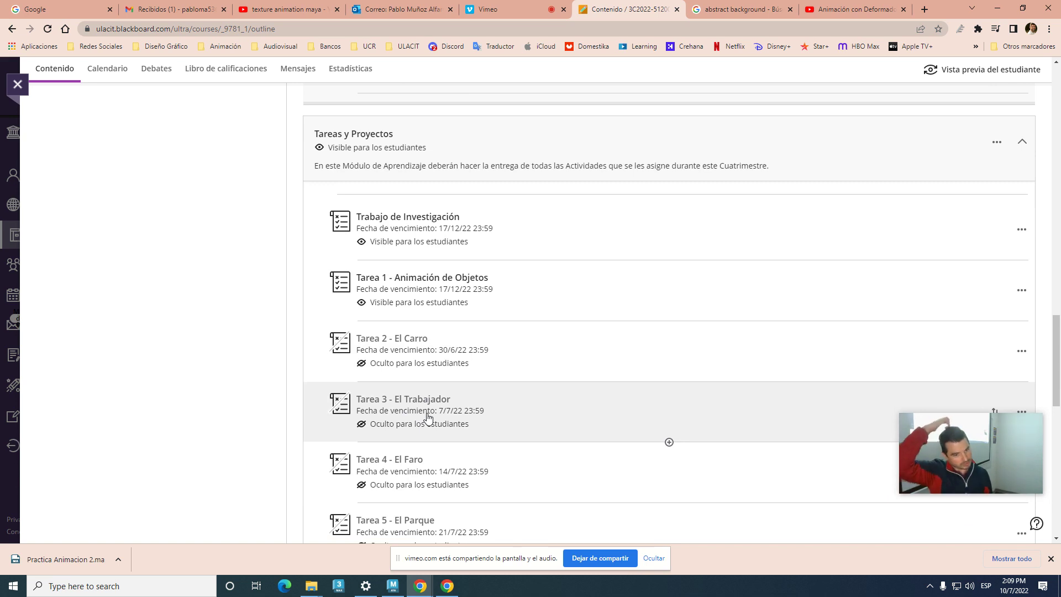
- Open Tarea 1 - Animación de Objetos and read through its instructions and the list of files to hand in
left_click(414, 295)
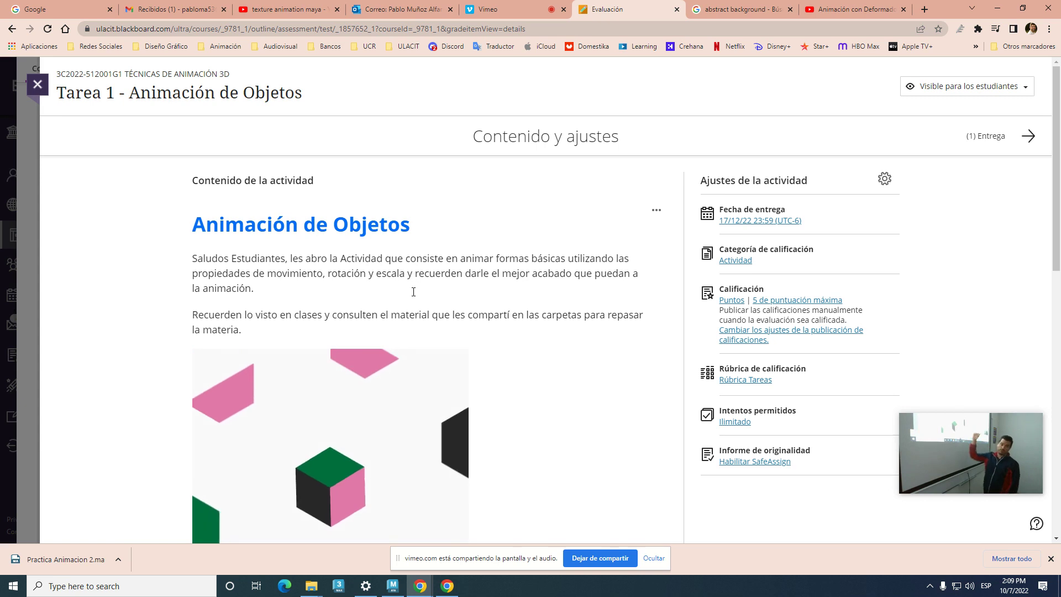
scroll(464, 330, "down", 5)
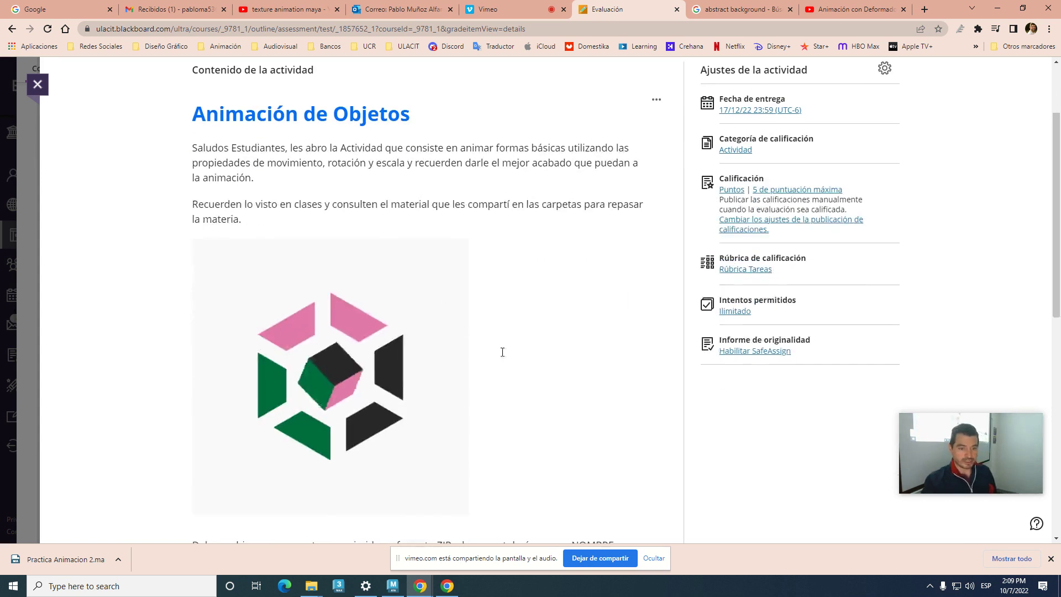
scroll(520, 363, "up", 1)
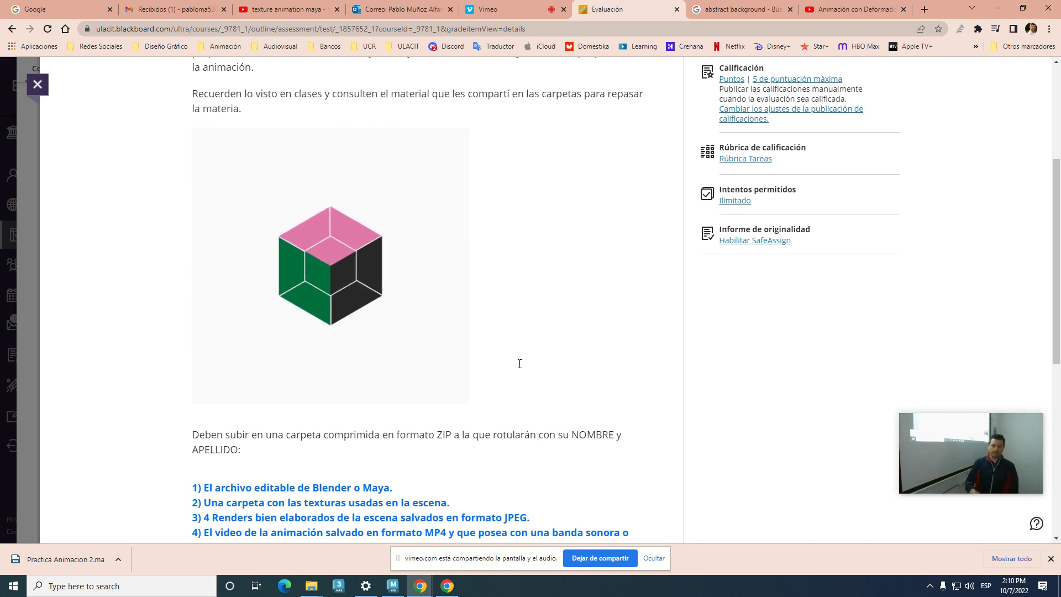
scroll(484, 374, "down", 3)
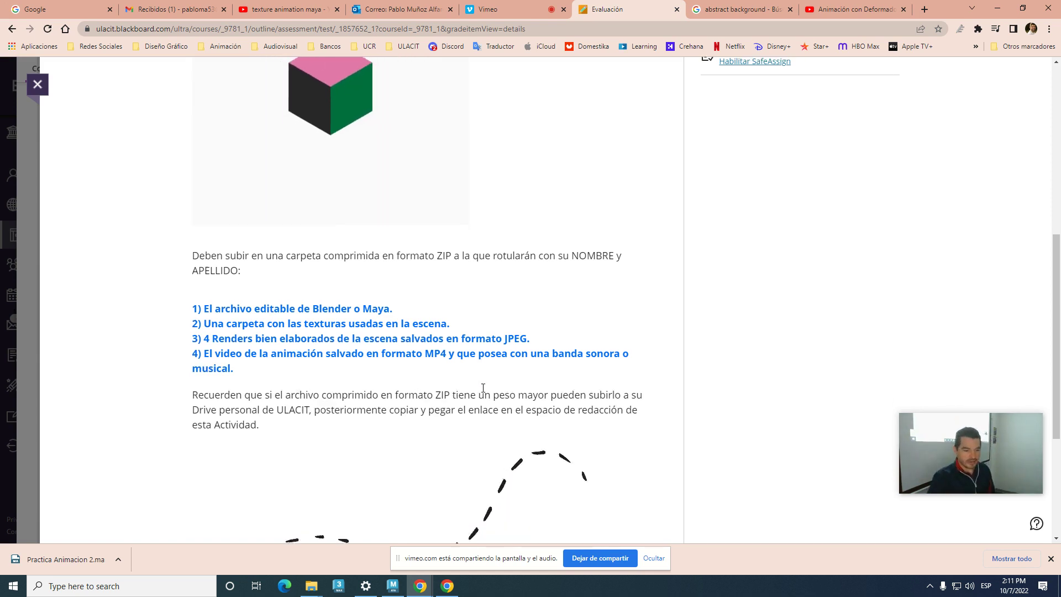
scroll(483, 376, "down", 4)
scroll(289, 323, "up", 10)
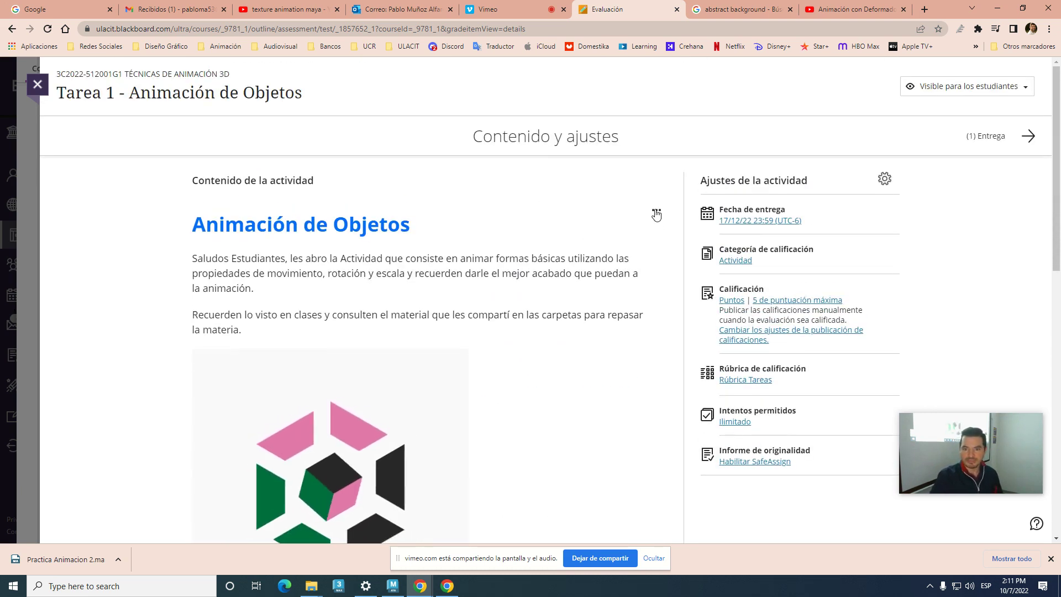
- Open the Animación de Objetos activity text for editing and check the October 2022 system calendar for a delivery date
left_click(654, 212)
left_click(597, 229)
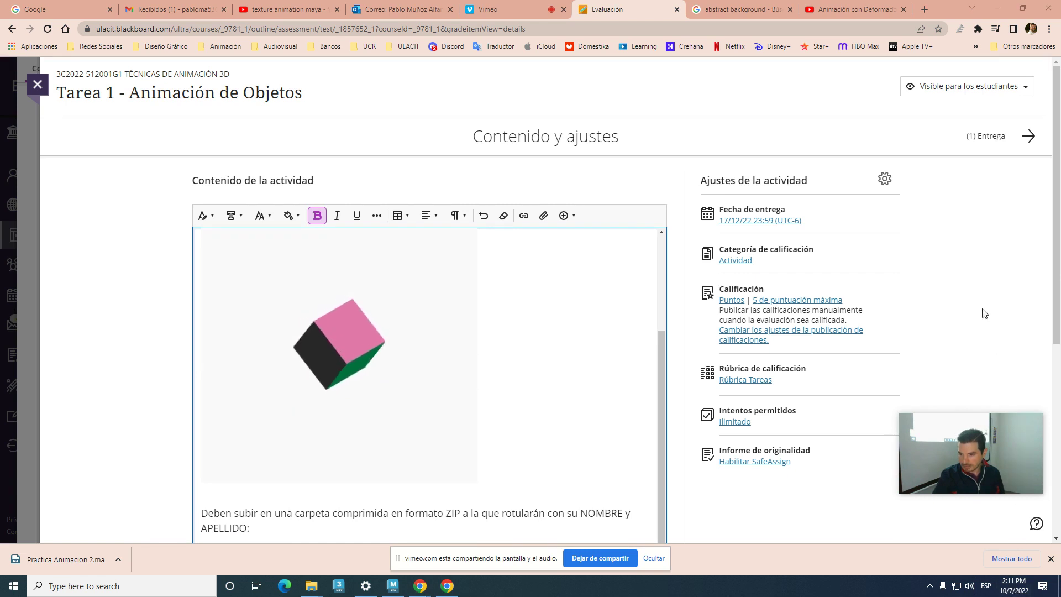
left_click(1013, 586)
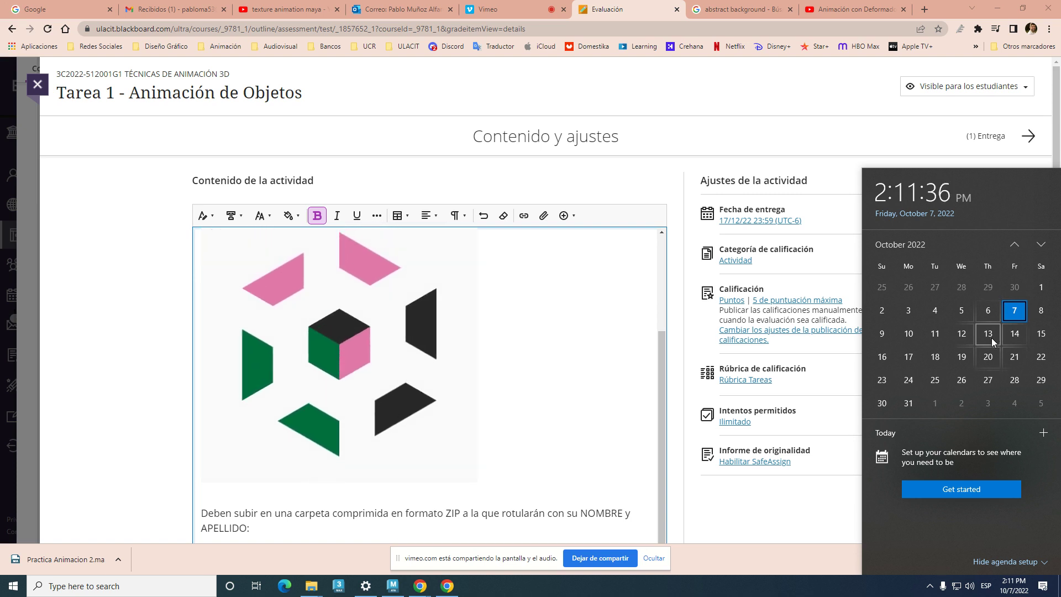
scroll(562, 356, "down", 4)
scroll(577, 418, "down", 5)
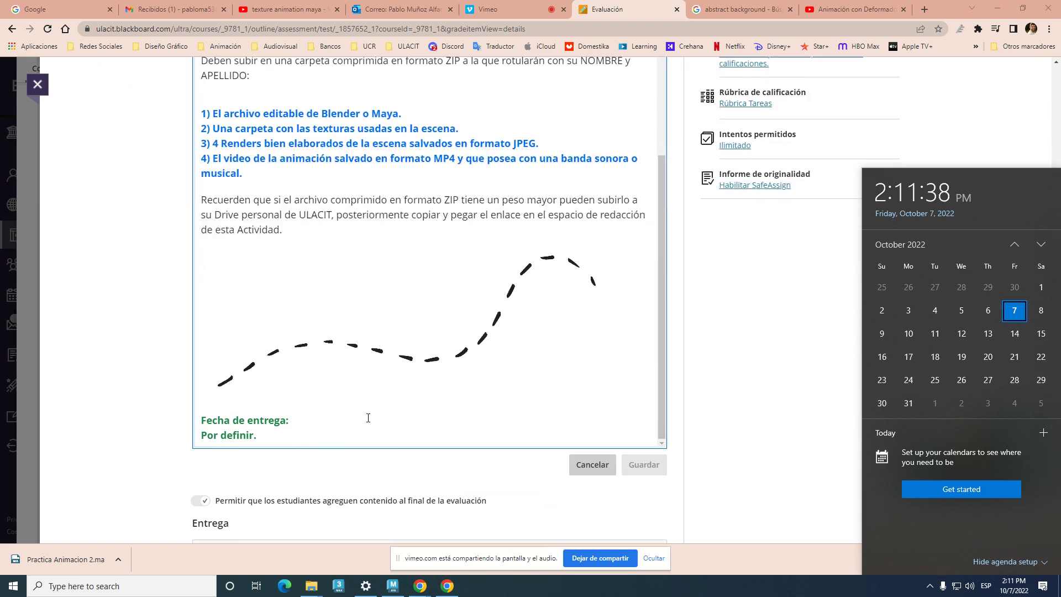
- Replace the text under Fecha de entrega with "Jueves 13 de octubre antes de las 12:00 medianoche."
triple_click(293, 436)
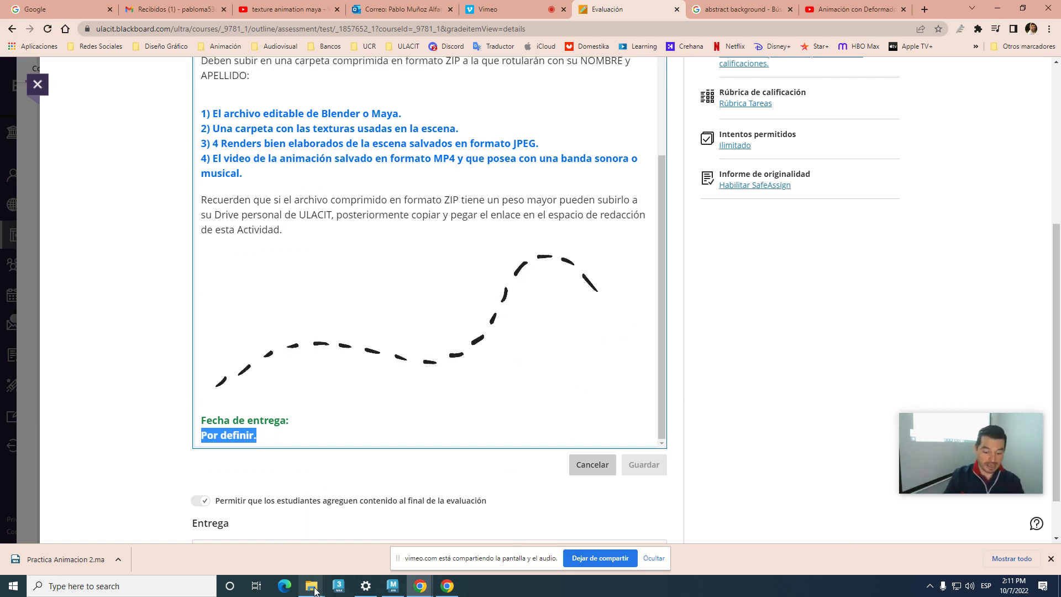
type("Jueves 13 de")
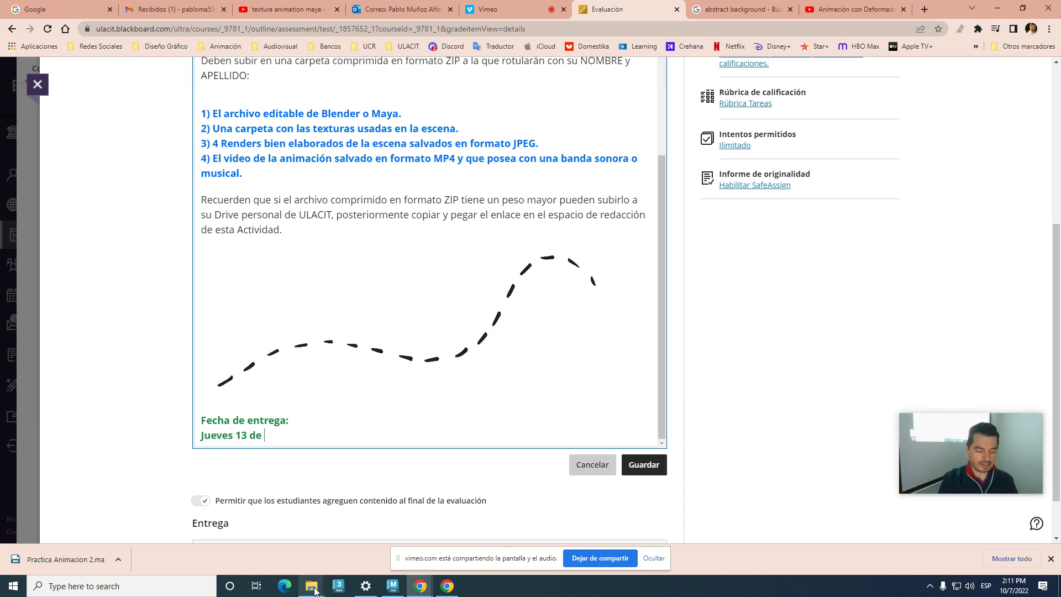
type(" octubre antes de las 12:")
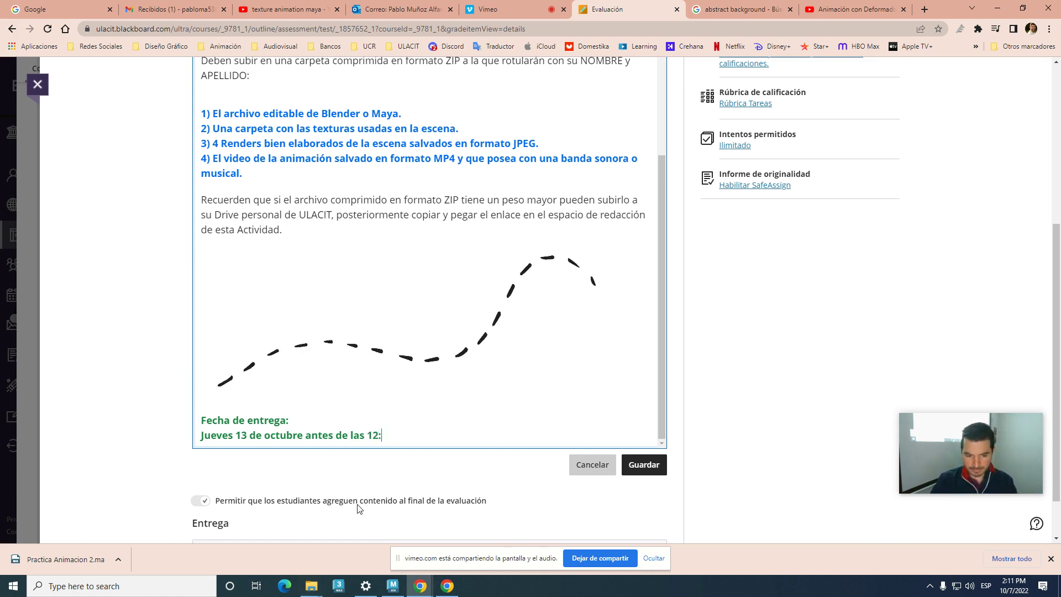
type("00 mediachochee")
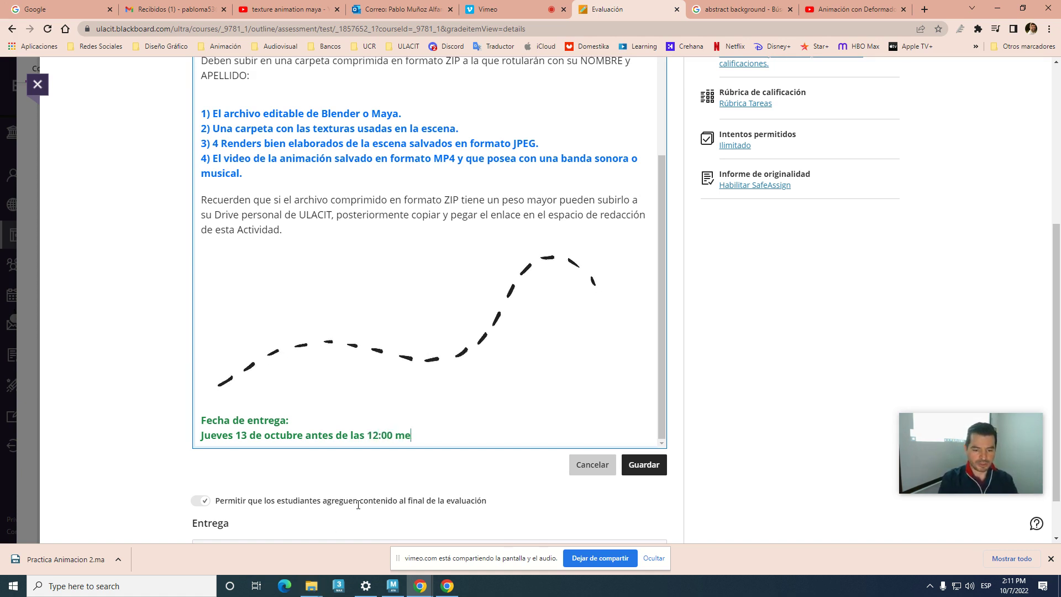
key("BackSpace")
key("BackSpace")
key("BackSpace")
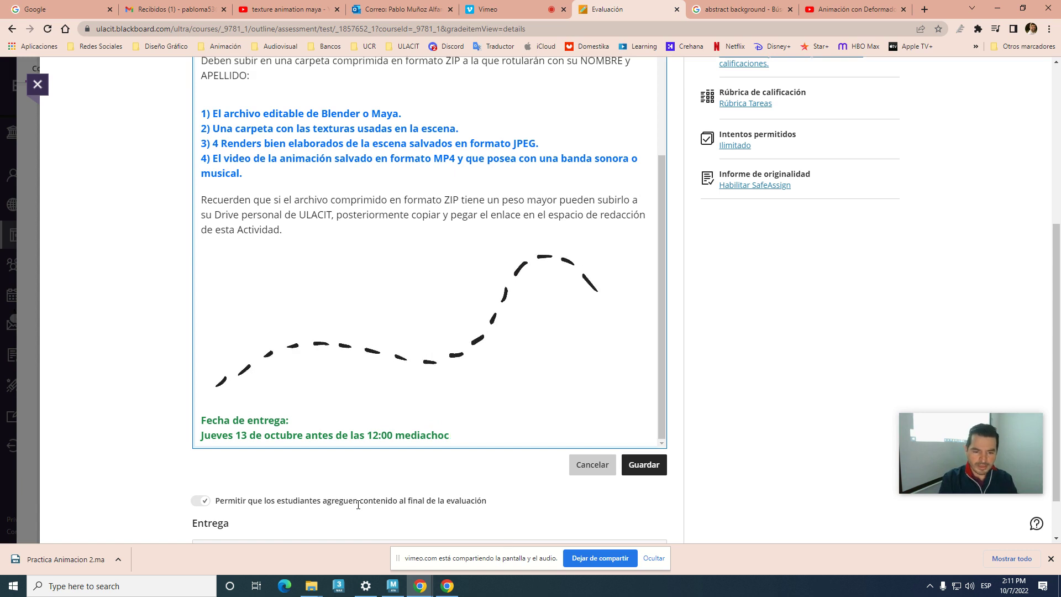
type("noche")
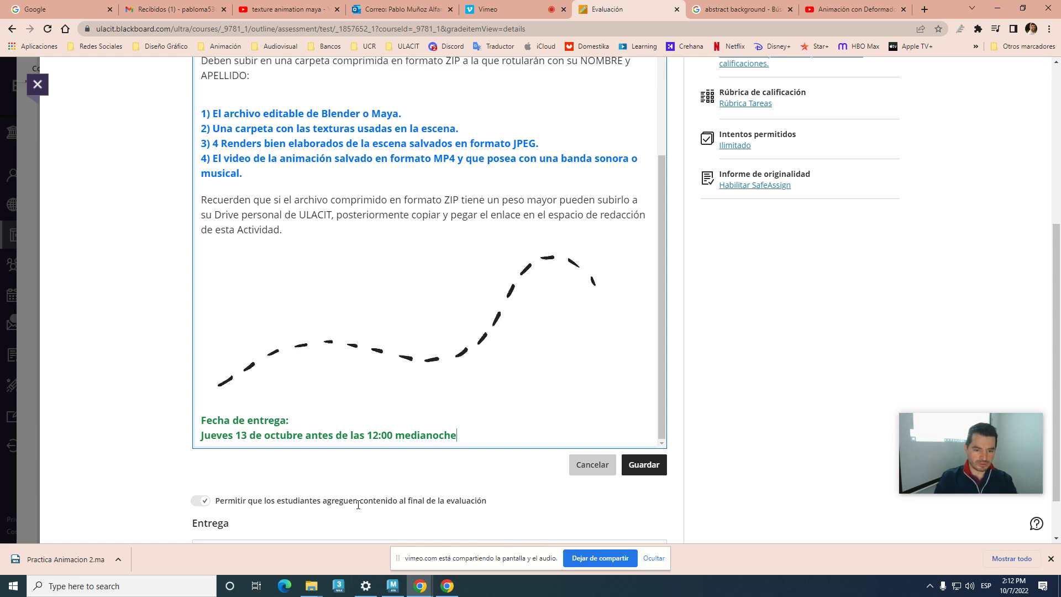
type("-")
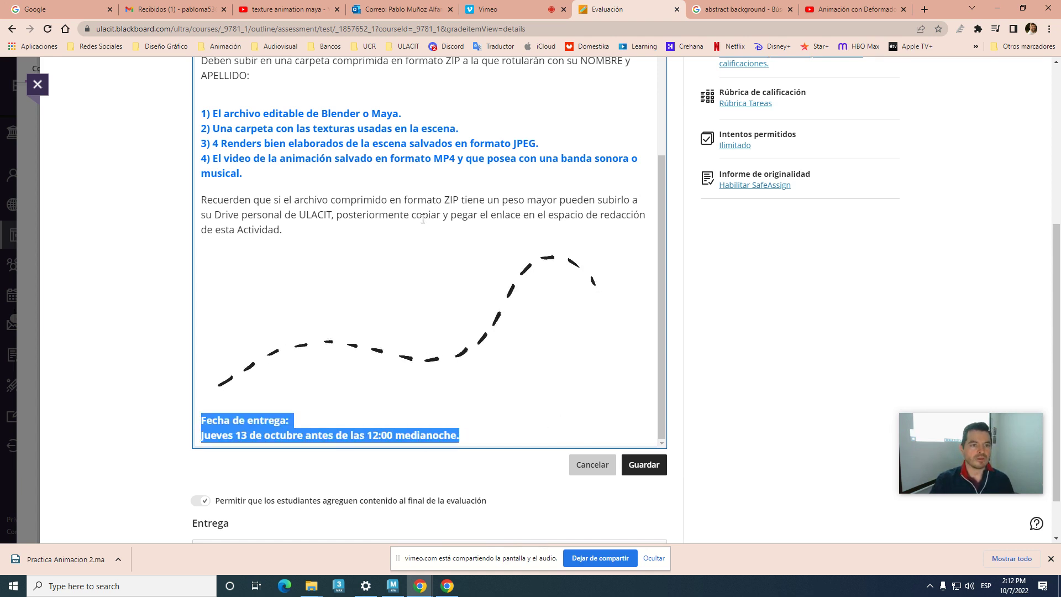
- Color the Fecha de entrega heading and its date line purple (Púrpura), and save the activity text
scroll(355, 194, "up", 8)
scroll(261, 123, "up", 5)
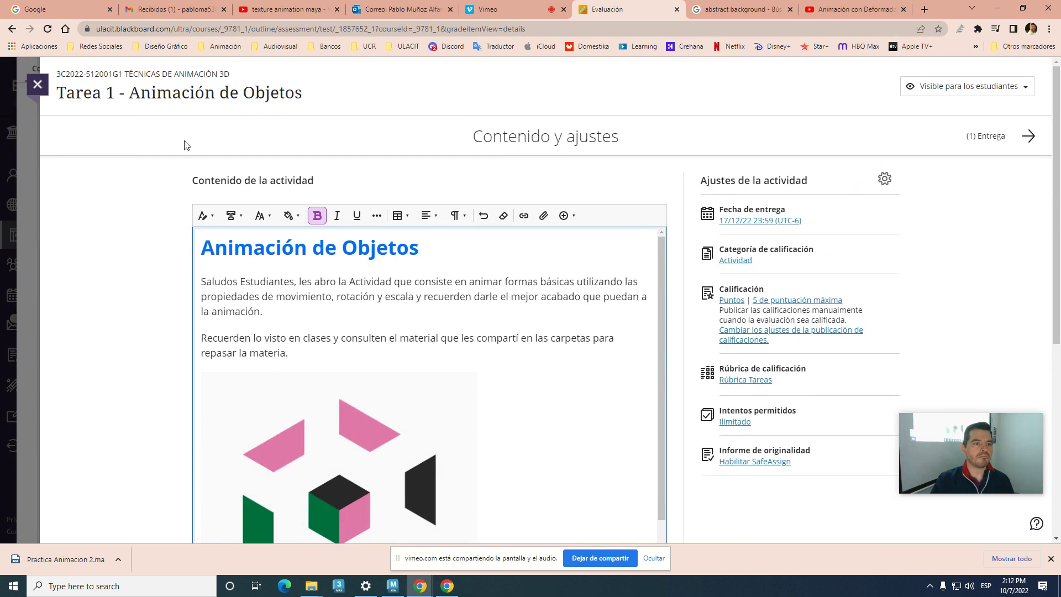
left_click(291, 216)
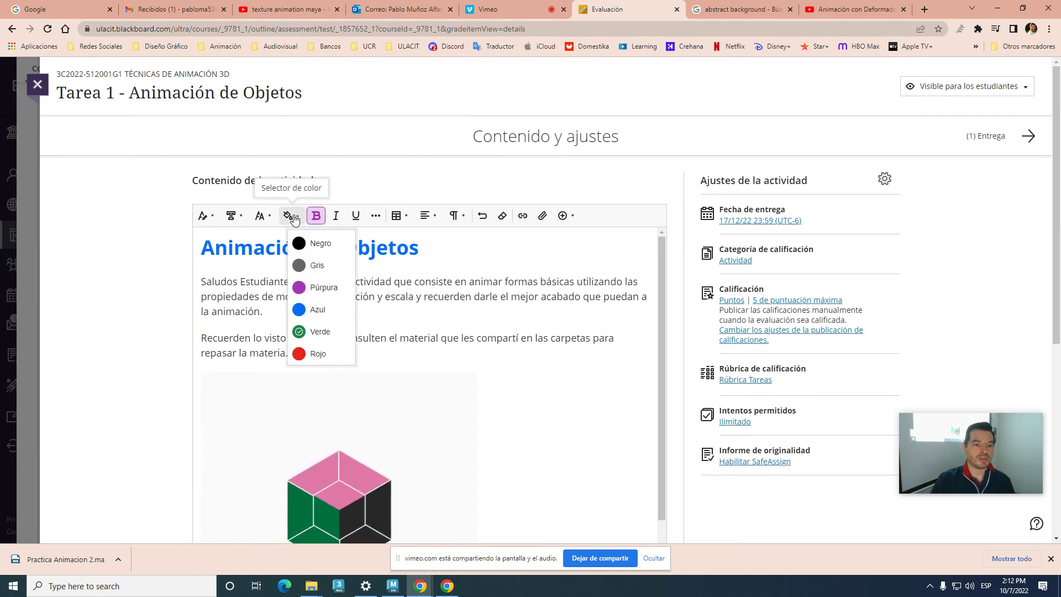
scroll(324, 287, "down", 6)
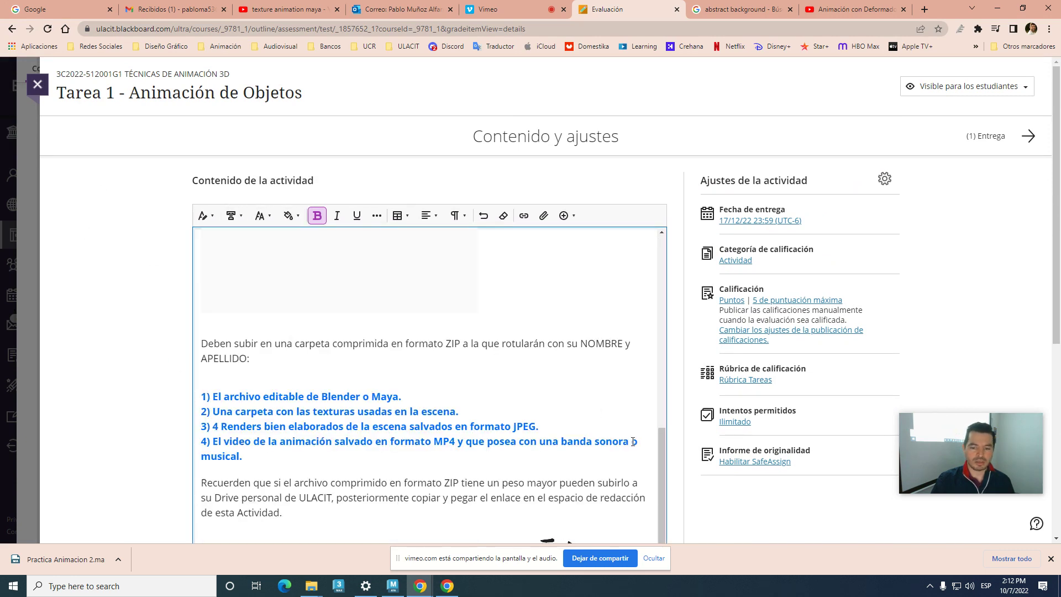
scroll(177, 364, "down", 6)
triple_click(574, 359)
left_click(538, 380)
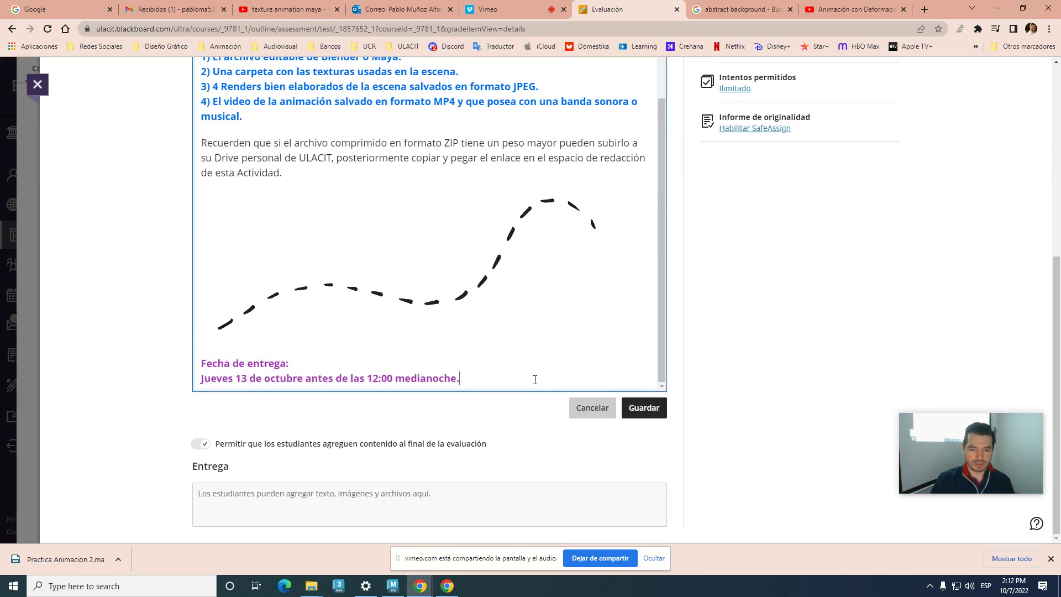
left_click(641, 407)
- Open the activity's delivery date setting and change the due date to 13/10/22
scroll(752, 320, "up", 5)
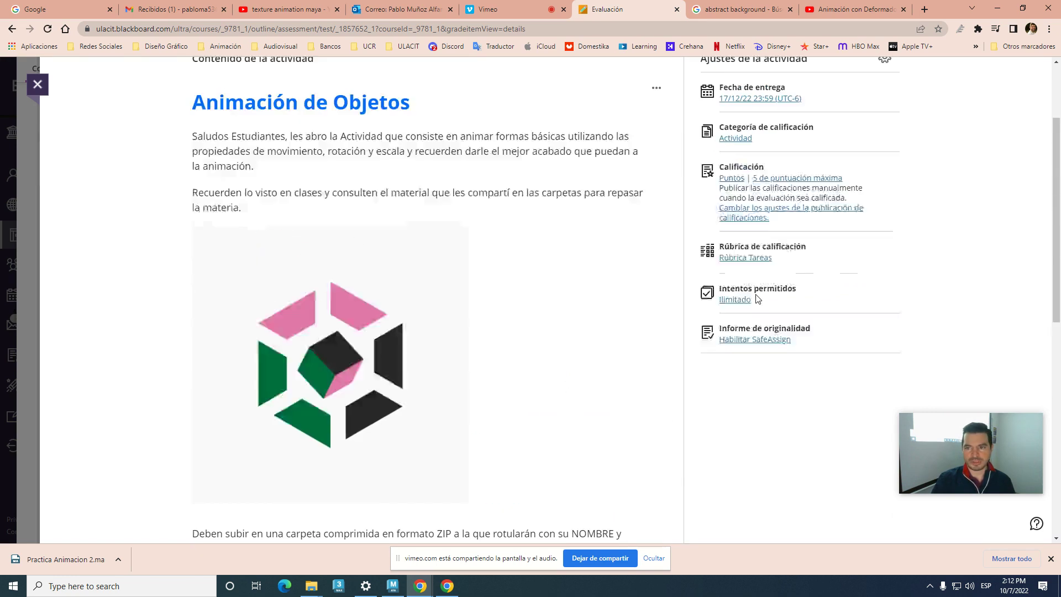
left_click(747, 166)
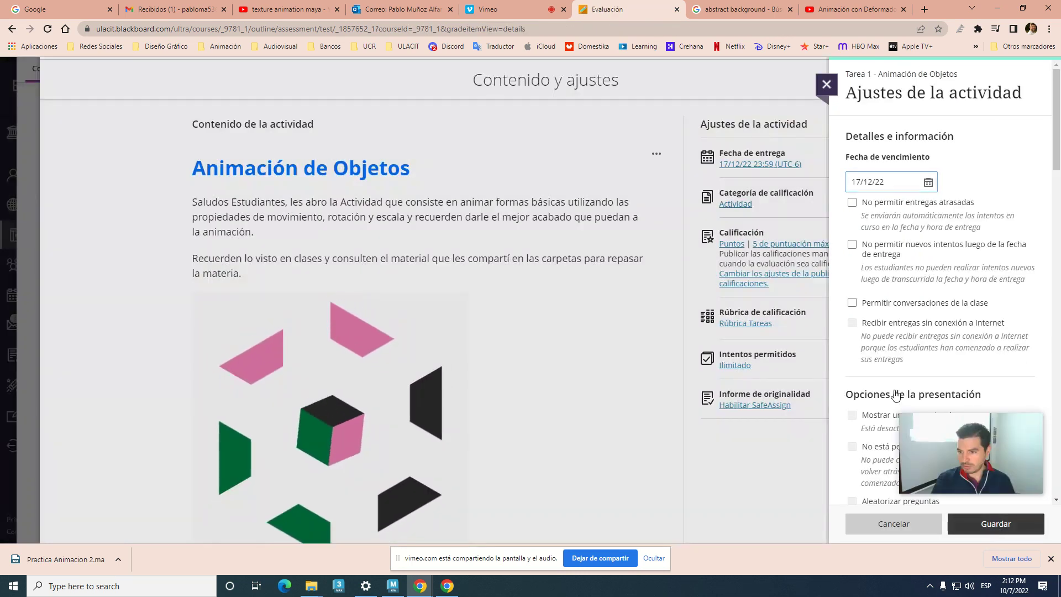
key("Escape")
left_click(752, 165)
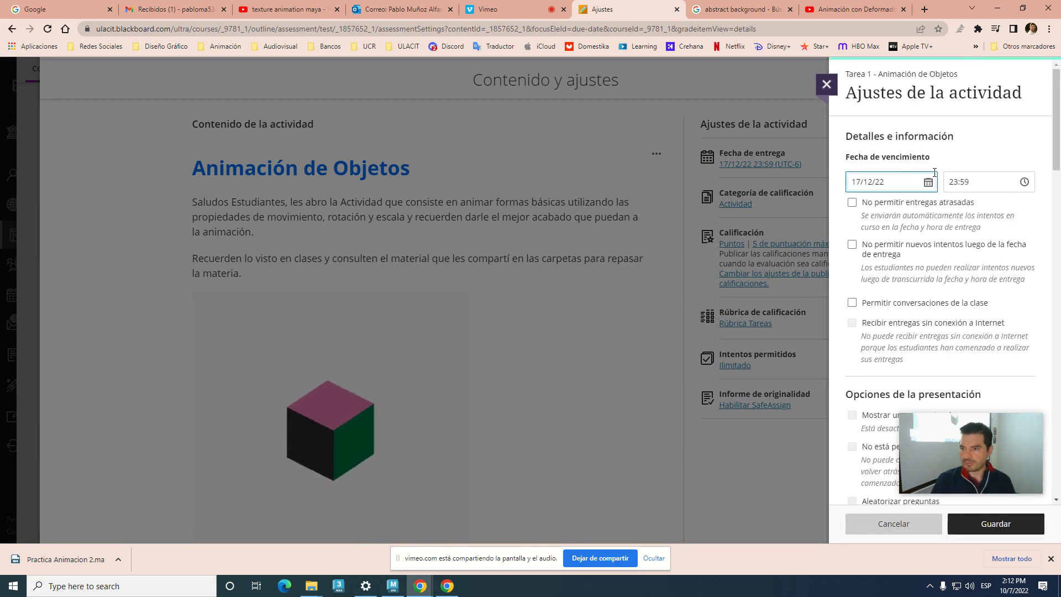
left_click(928, 182)
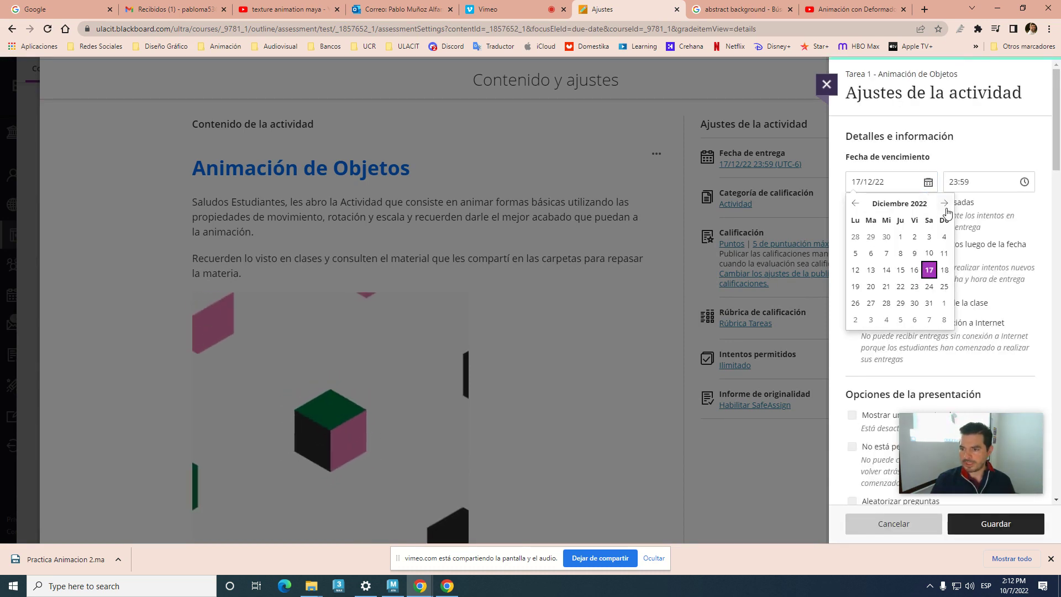
left_click(856, 204)
left_click(857, 204)
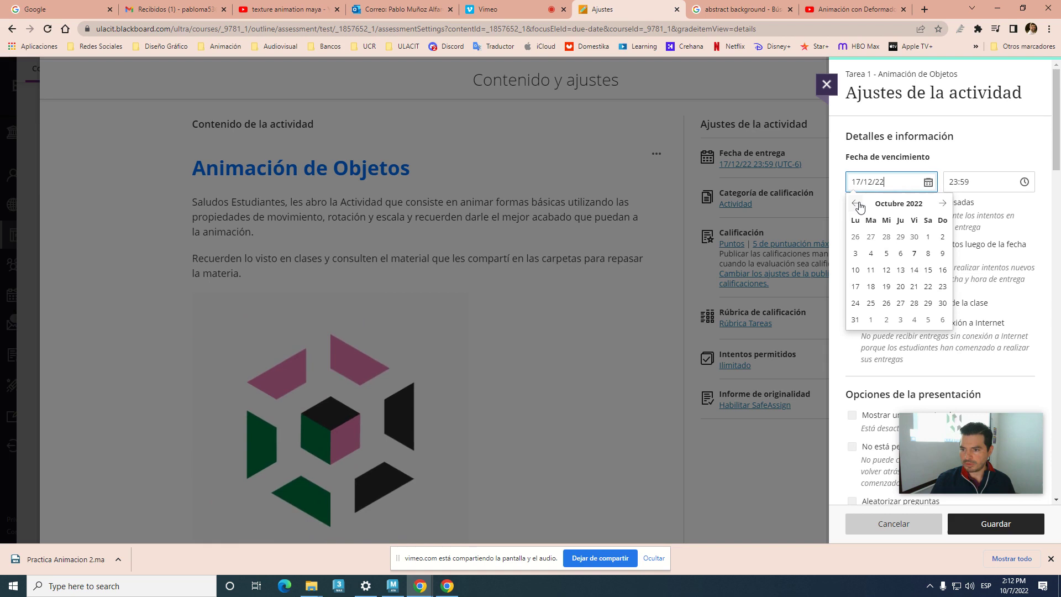
left_click(902, 270)
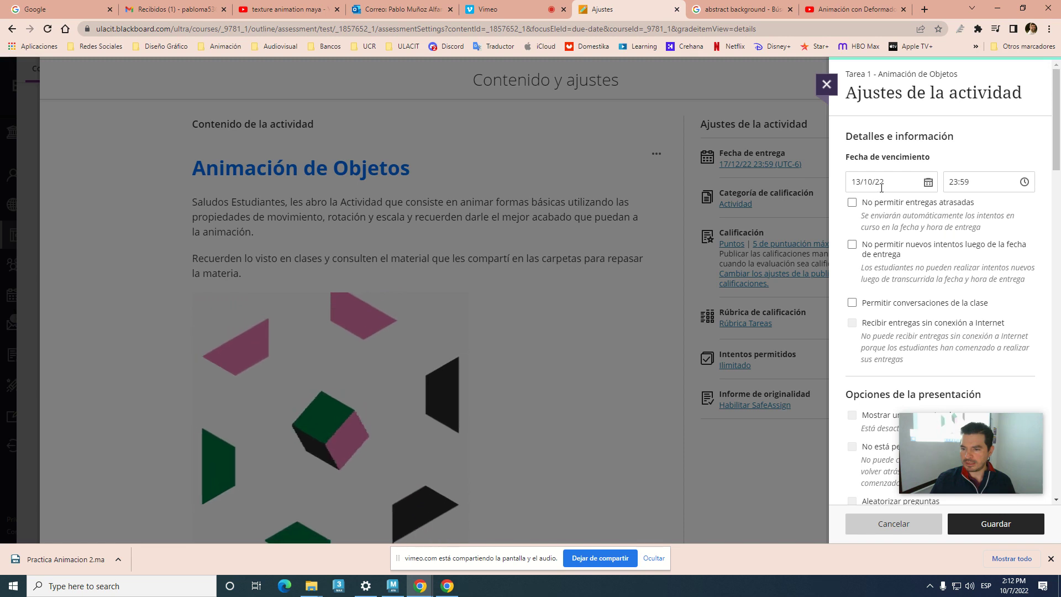
- Review the remaining activity settings down to the description, close them, and check the delivery requirements in the activity text
scroll(954, 201, "down", 6)
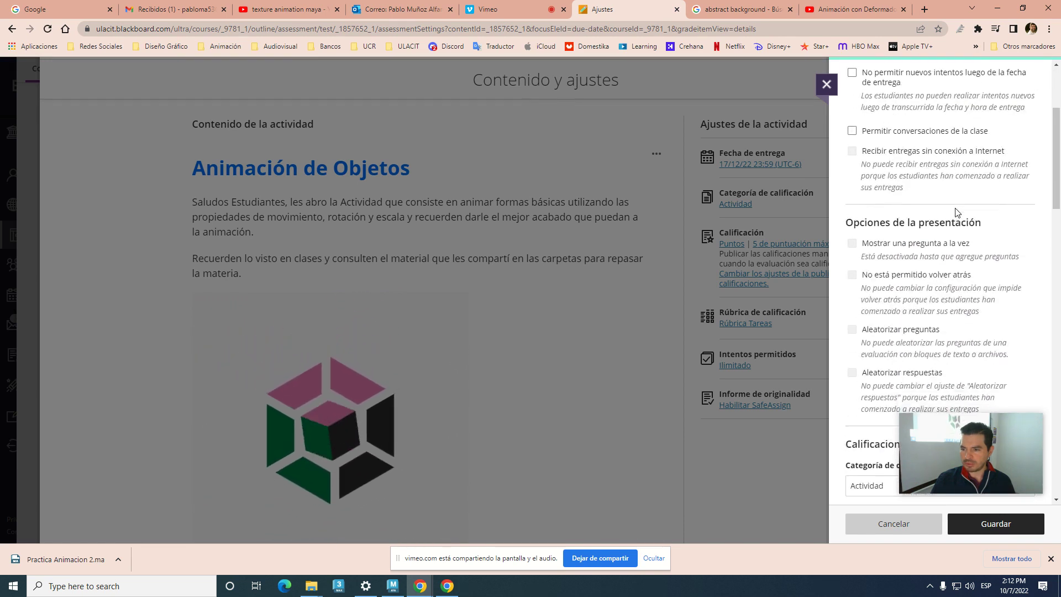
left_click_drag(1027, 445, 774, 468)
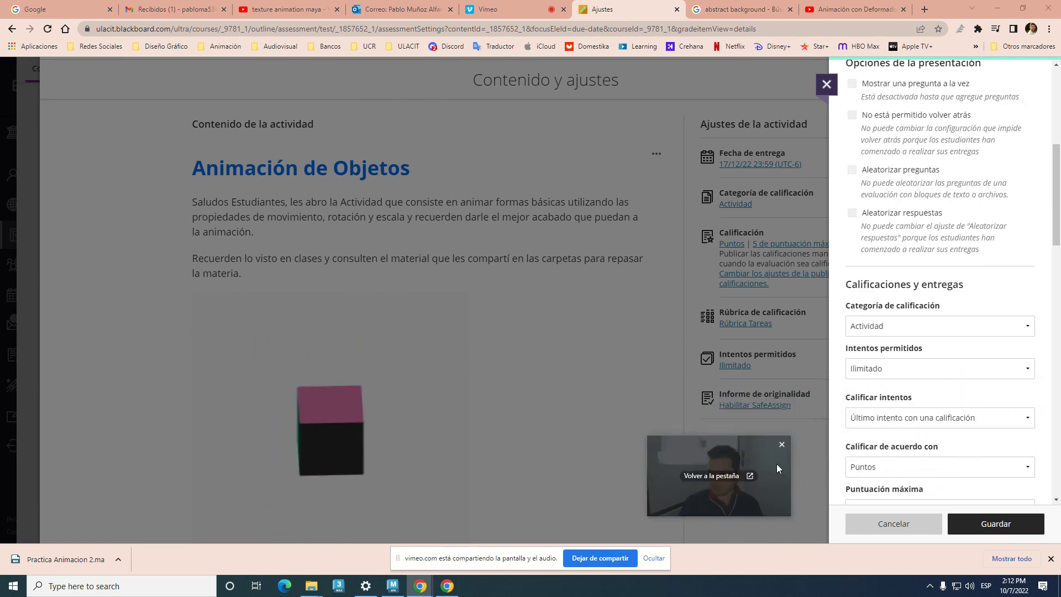
scroll(932, 381, "down", 2)
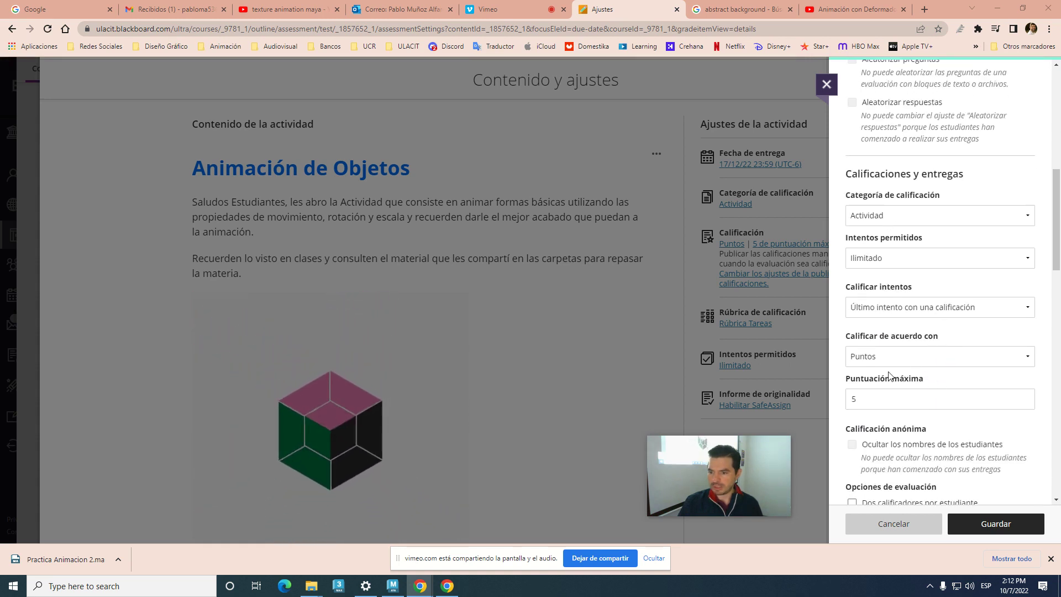
scroll(888, 376, "down", 10)
scroll(892, 398, "down", 8)
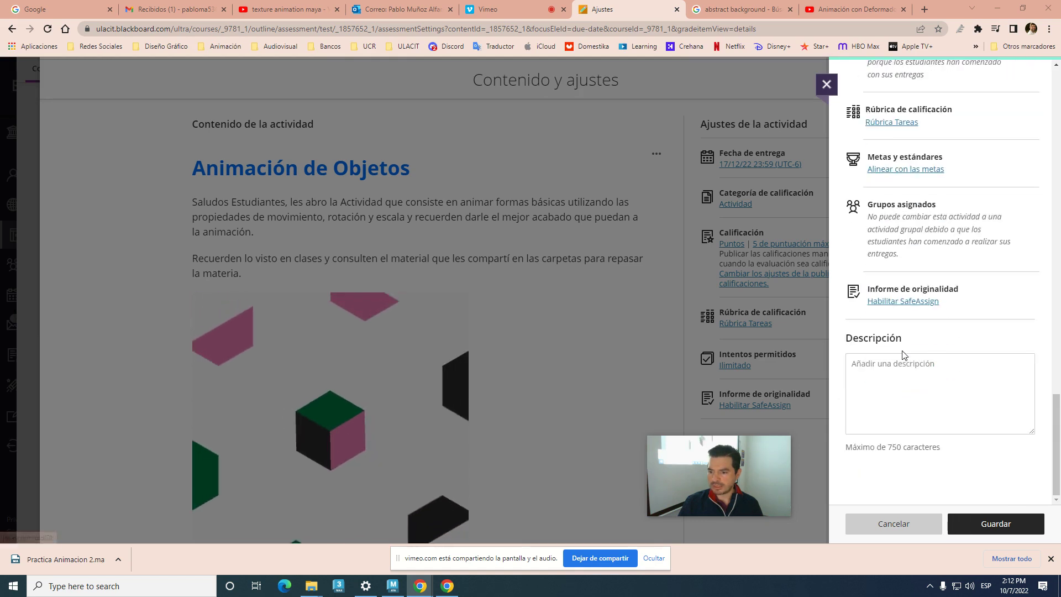
mouse_move(699, 438)
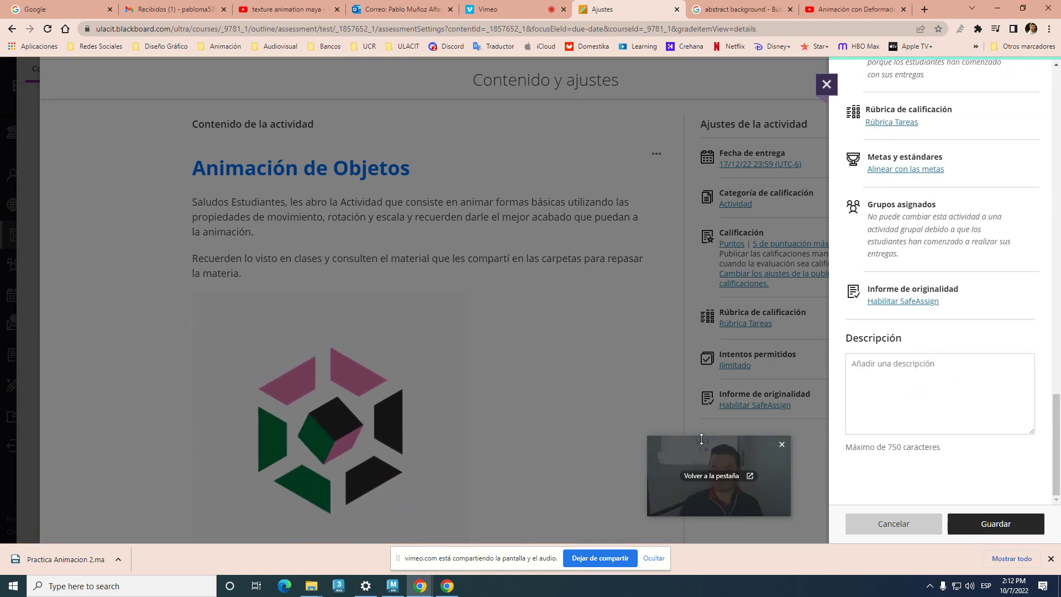
key("Escape")
left_click_drag(736, 460, 968, 465)
scroll(552, 354, "down", 9)
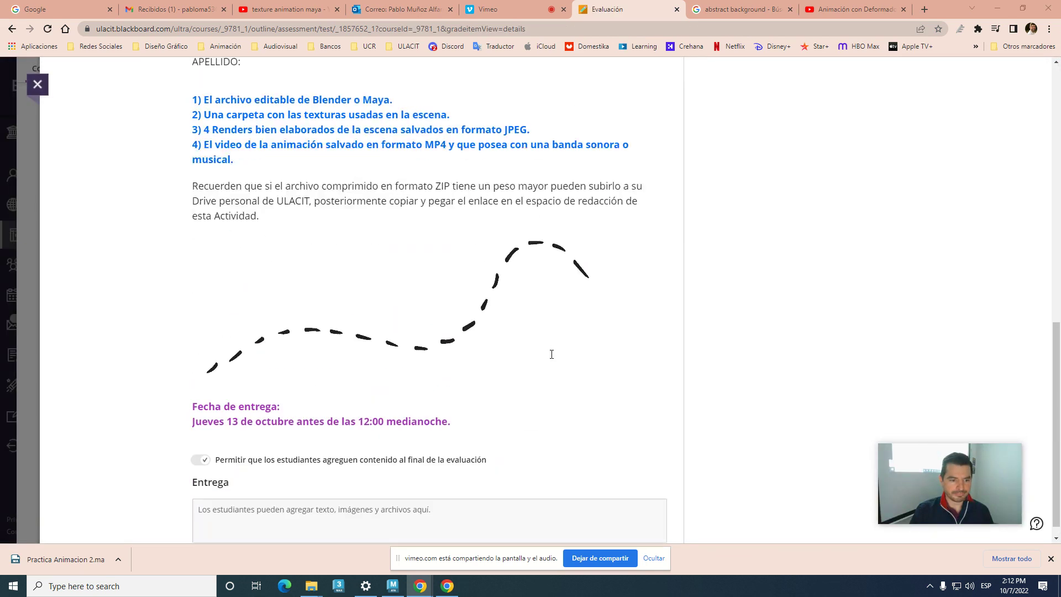
scroll(551, 354, "up", 4)
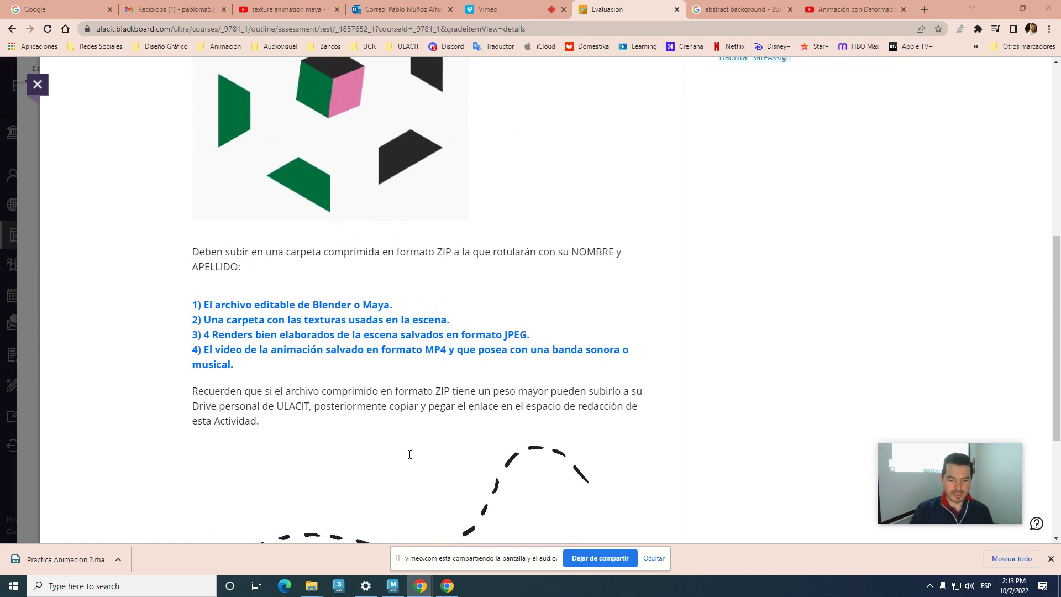
- Switch to Maya, go to frame 122, and frame the perspective view on the cube and sphere from a low angle
key("alt+Tab")
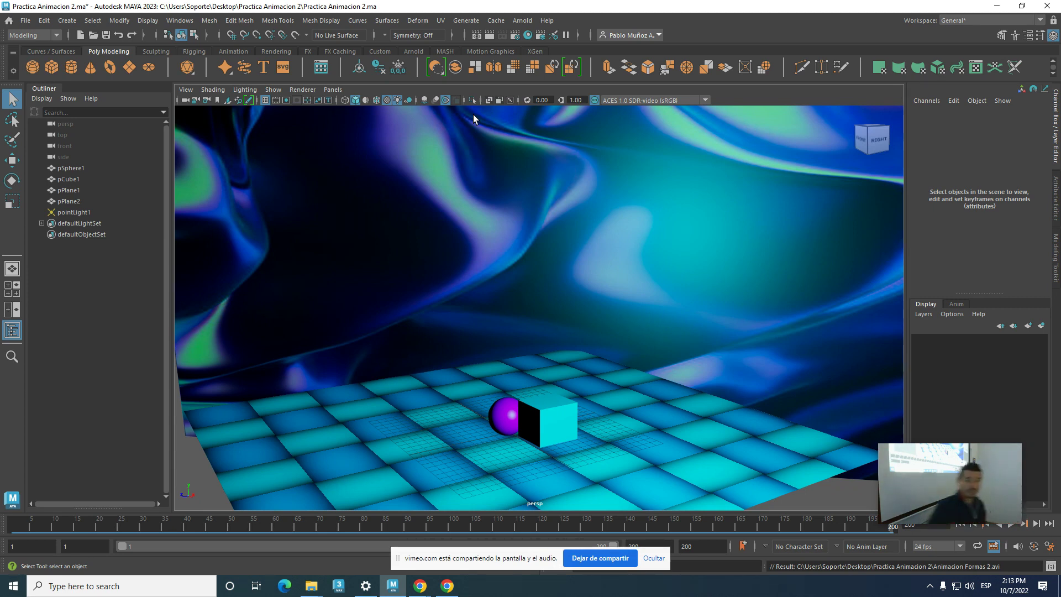
left_click_drag(418, 222, 581, 253, "alt")
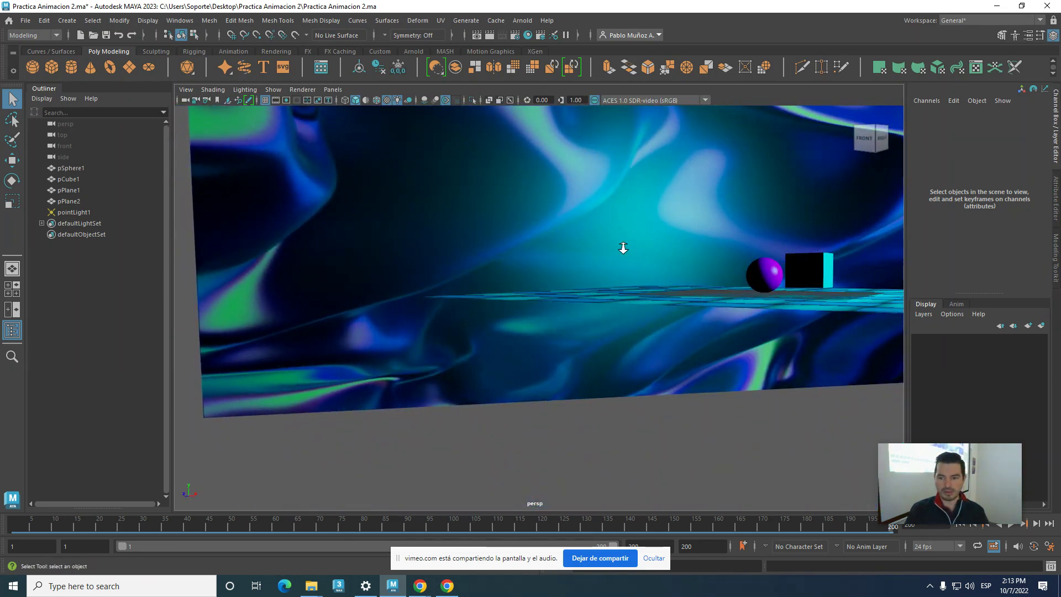
scroll(668, 256, "up", 3)
middle_click_drag(729, 255, 589, 297, "alt")
scroll(590, 294, "up", 6)
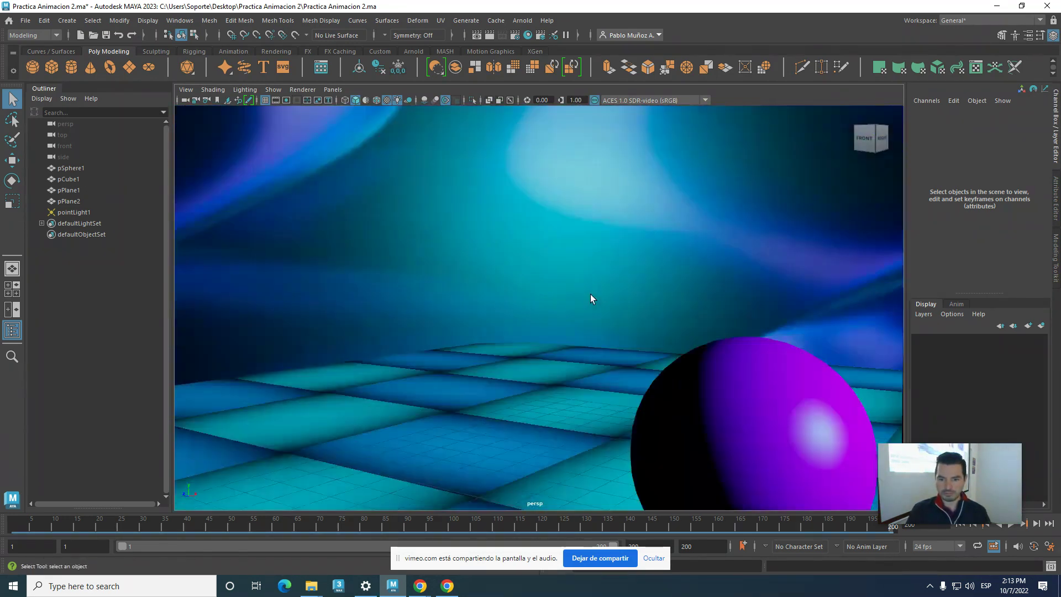
scroll(595, 293, "down", 5)
scroll(585, 294, "up", 2)
scroll(591, 295, "up", 4)
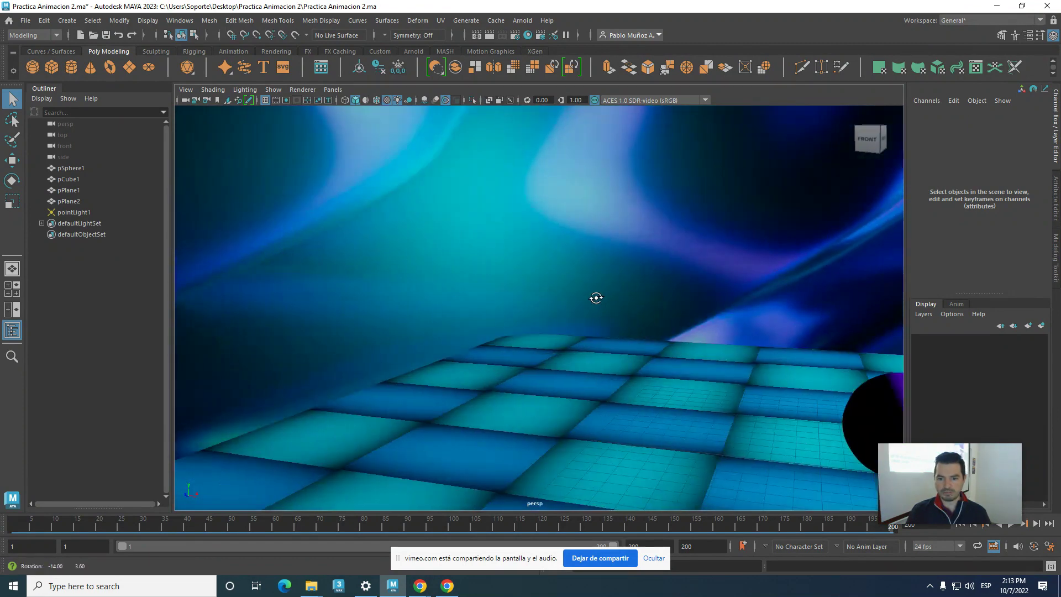
scroll(583, 293, "down", 4)
left_click_drag(346, 530, 615, 525)
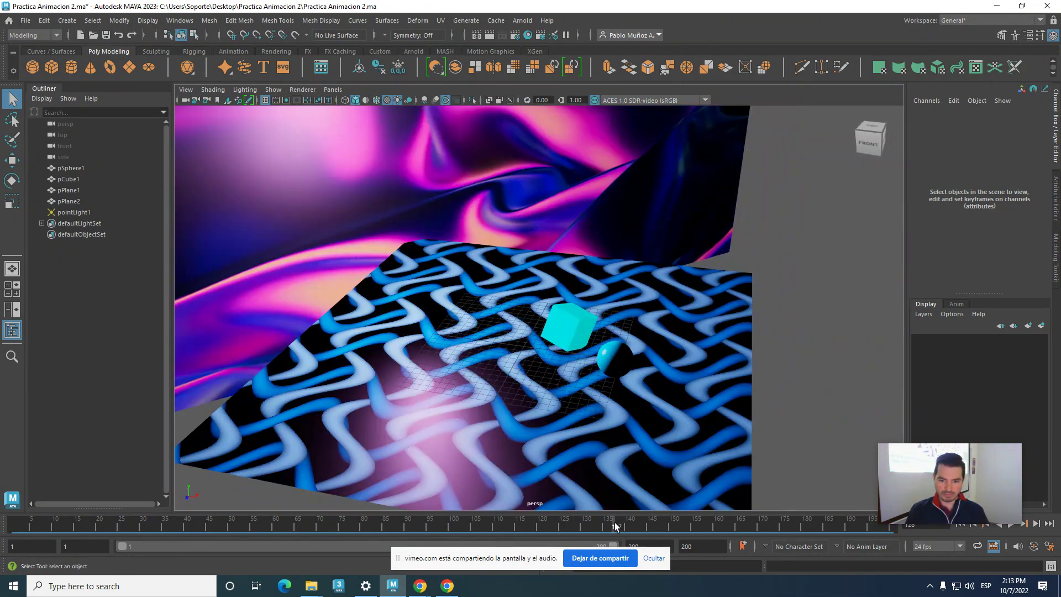
left_click(550, 524)
left_click_drag(552, 443, 516, 419, "alt")
middle_click_drag(516, 418, 481, 408, "alt")
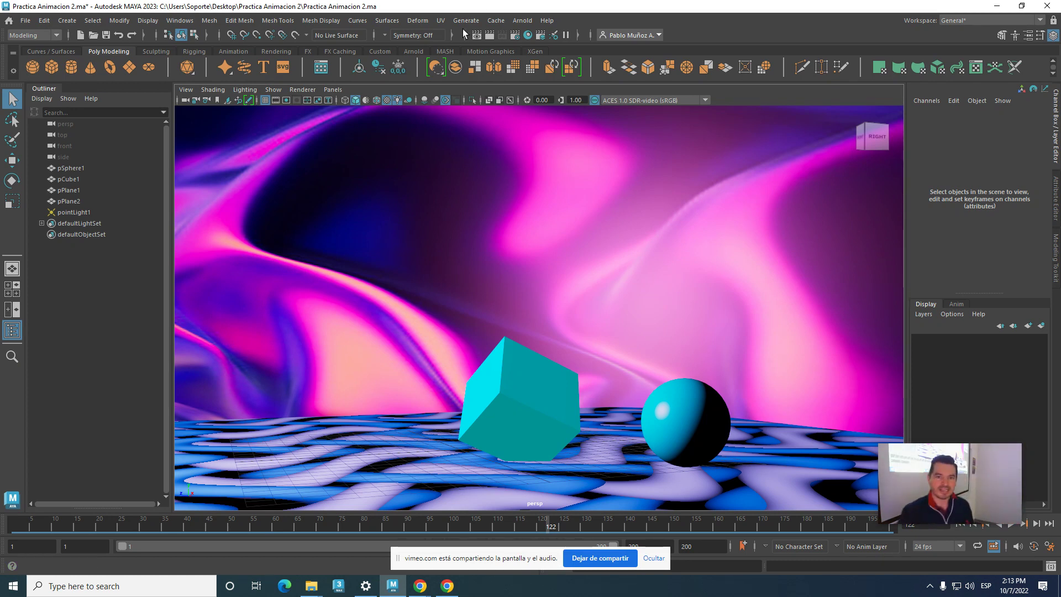
- Render the current frame, examine the image in the Render View, and close the window
left_click(488, 36)
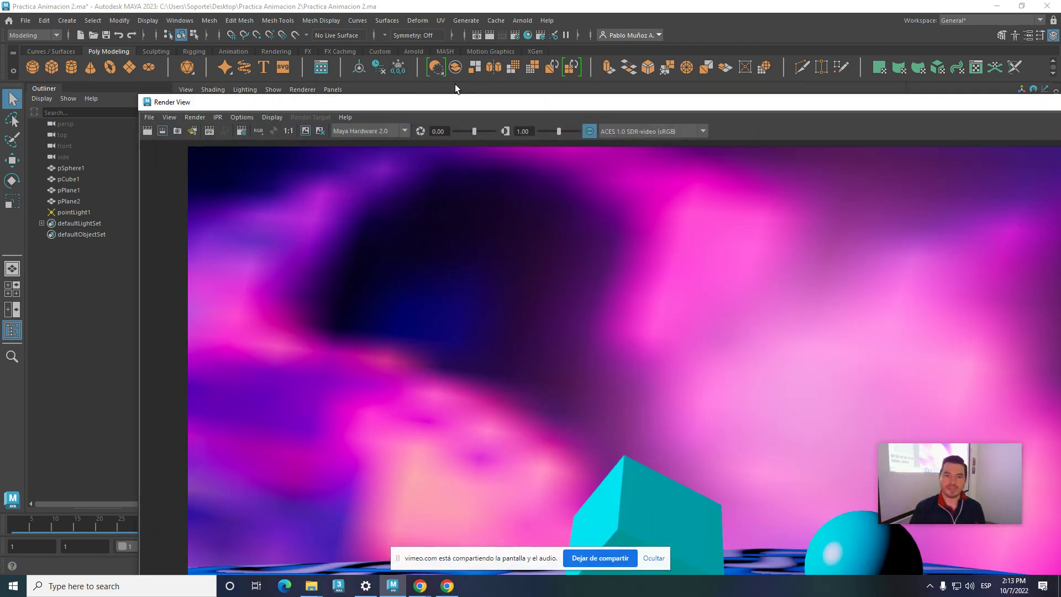
left_click_drag(457, 105, 342, 26)
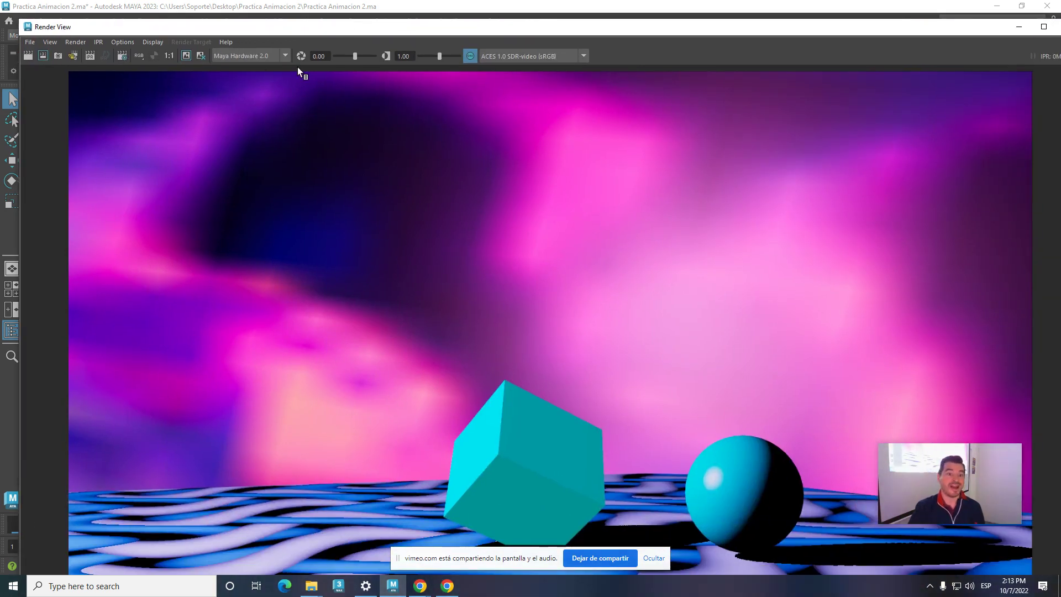
left_click_drag(20, 22, 100, 64)
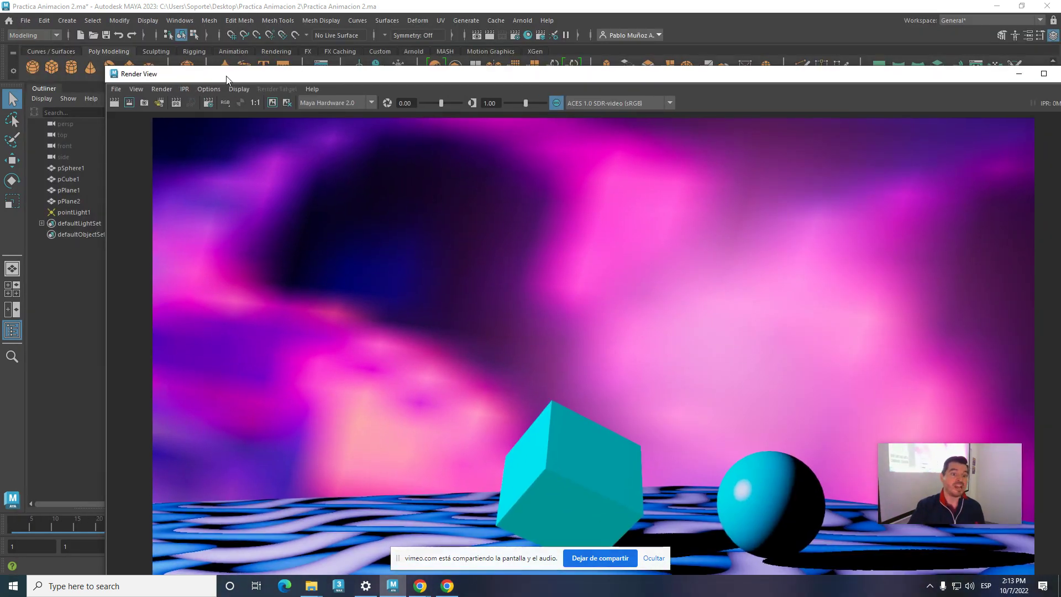
left_click_drag(226, 72, 169, 60)
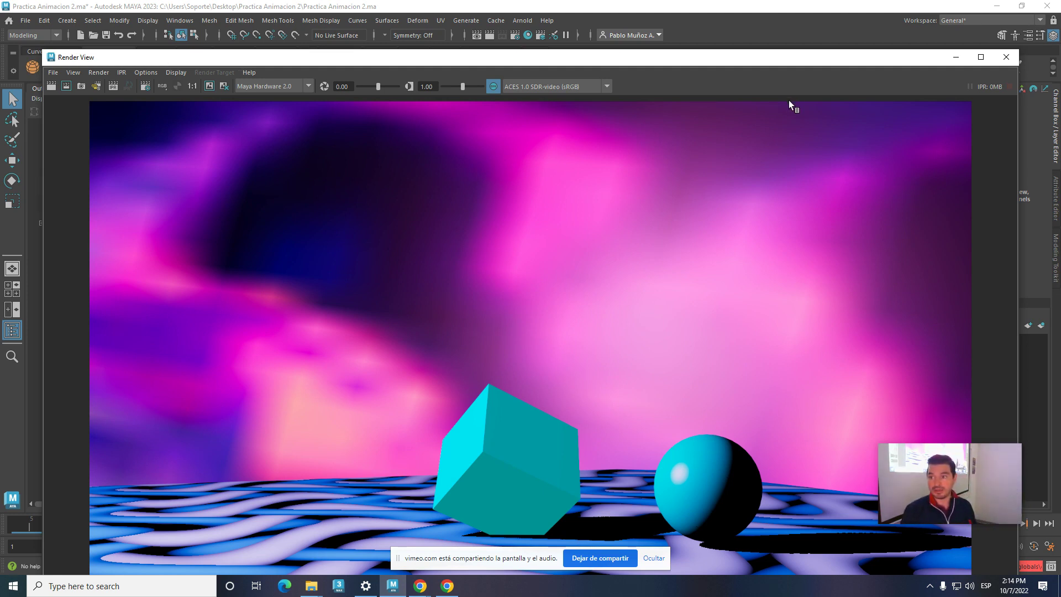
left_click(1006, 56)
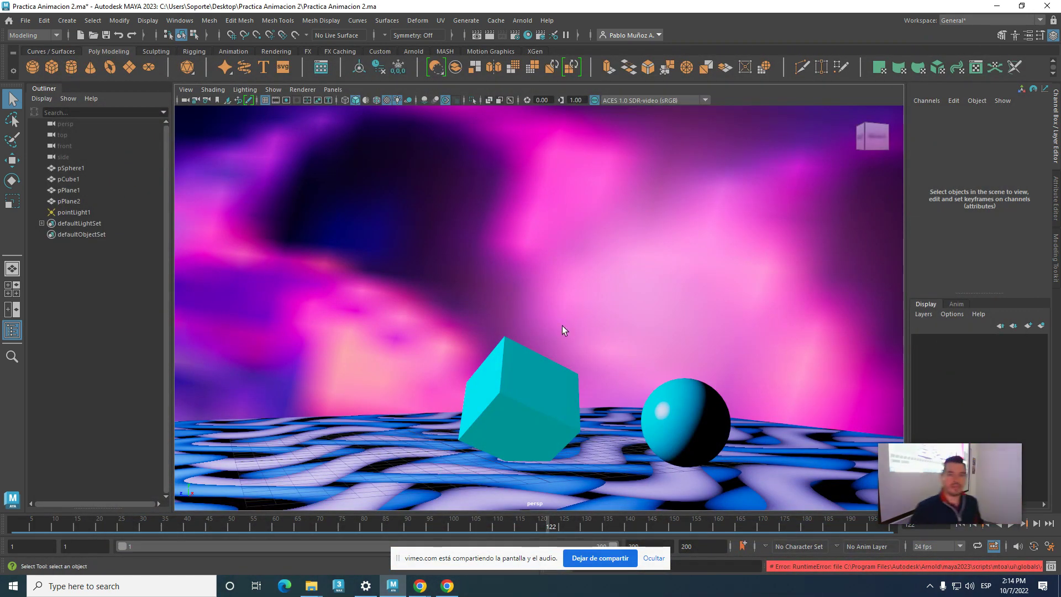
- Reopen the Render View with a new render, set the renderer to Maya Software, and render the frame again
left_click(488, 35)
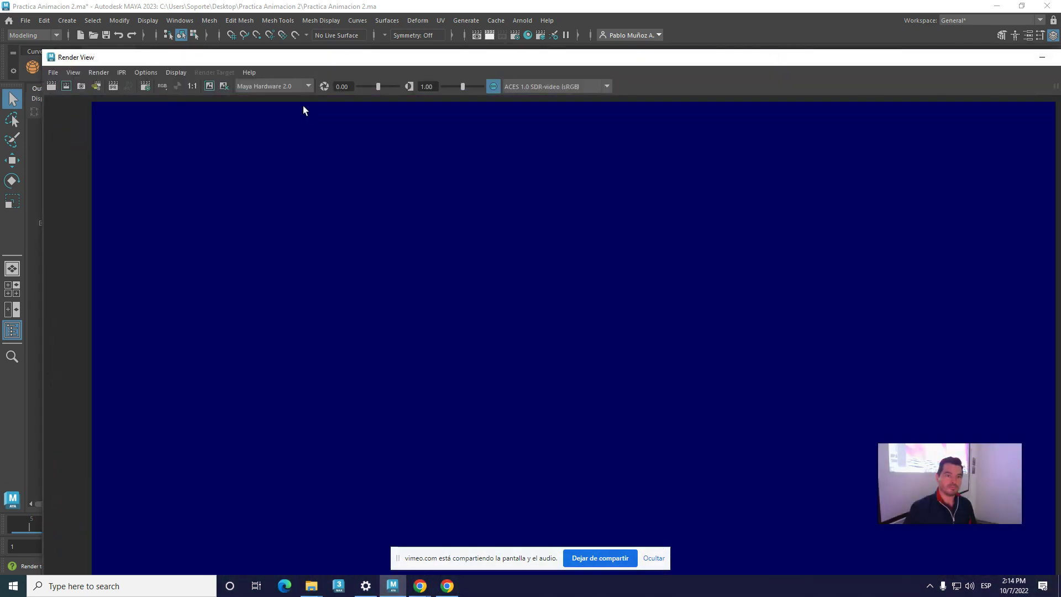
left_click(308, 86)
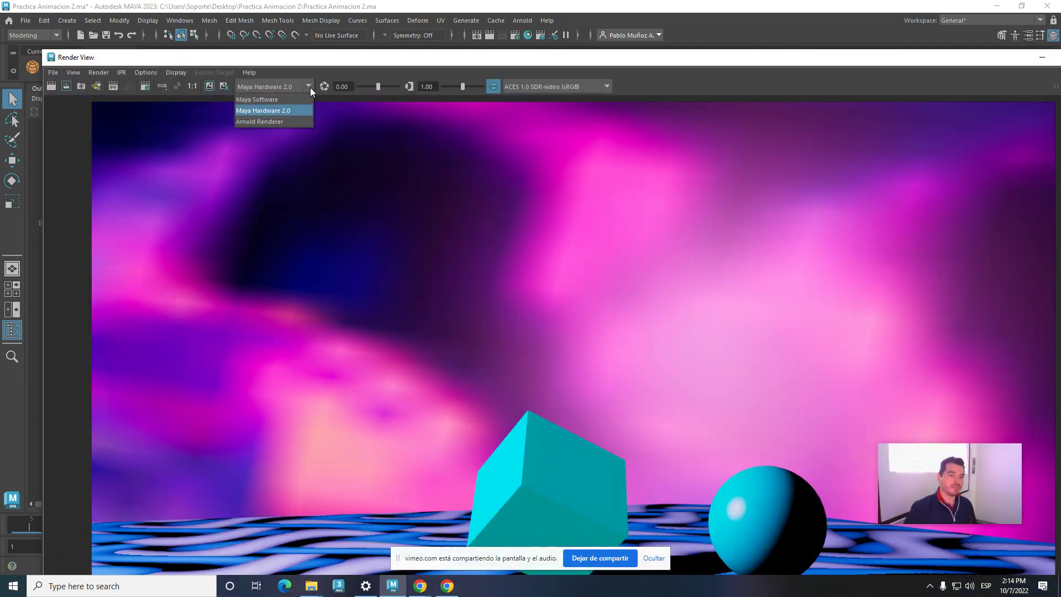
left_click(283, 100)
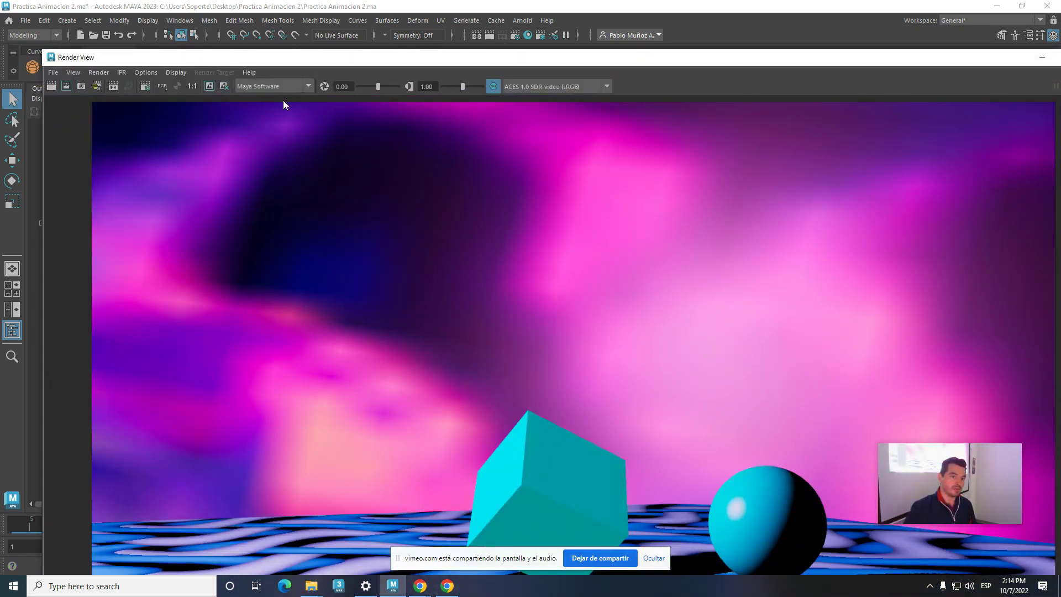
left_click(49, 88)
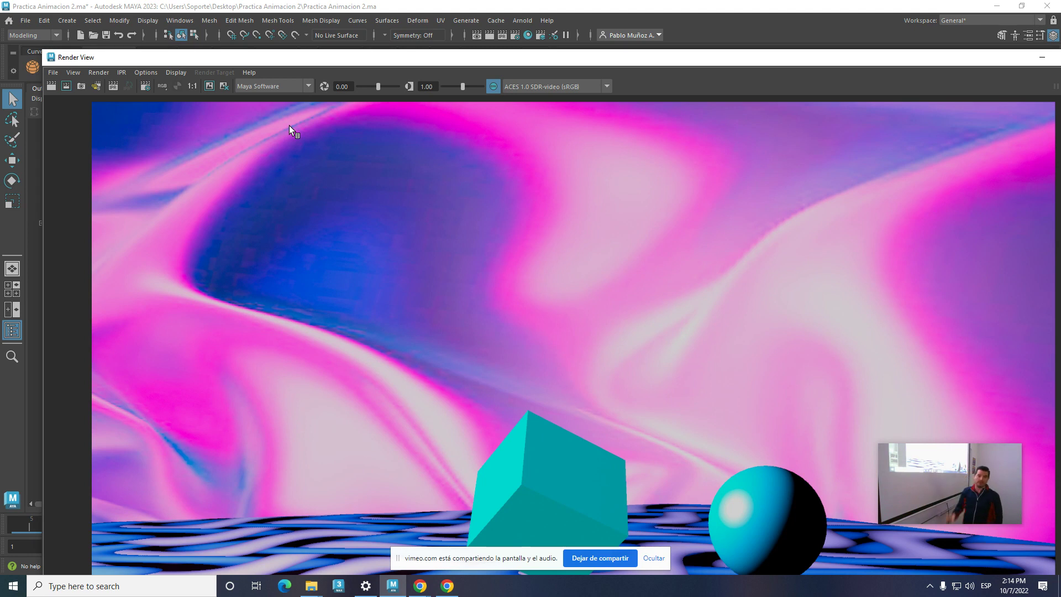
- Set the renderer back to Maya Hardware 2.0 and render the frame again
left_click(308, 85)
left_click(275, 110)
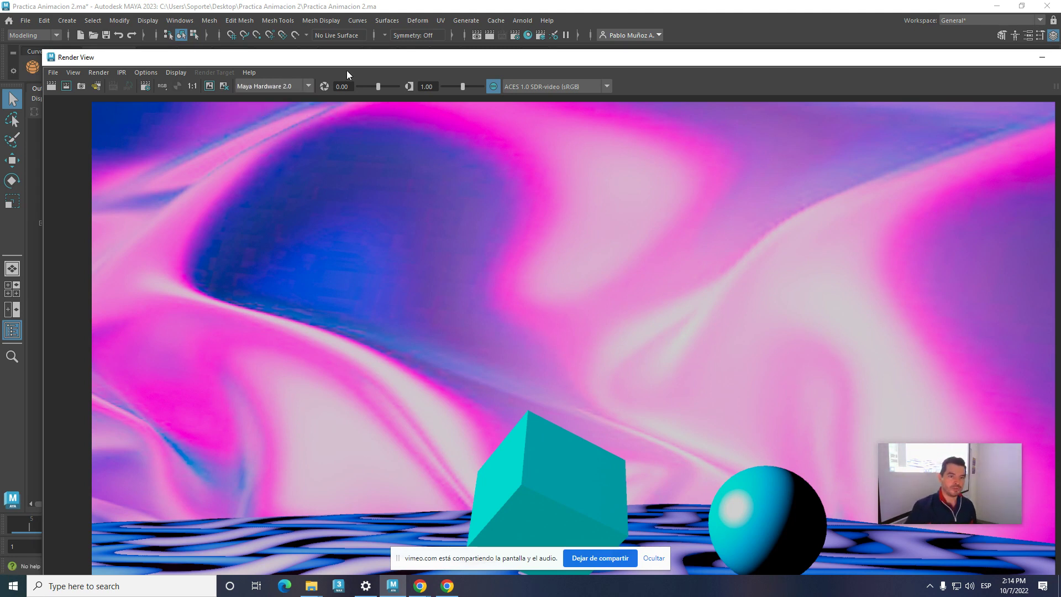
left_click(55, 83)
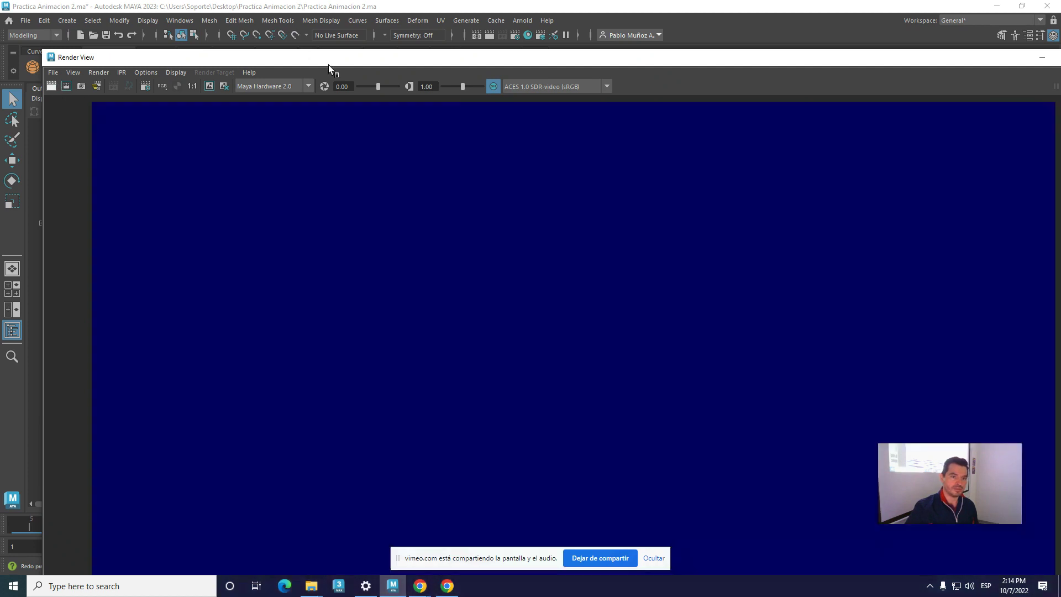
mouse_move(315, 54)
left_mouse_down()
mouse_move(291, 31)
mouse_move(300, 51)
left_mouse_up()
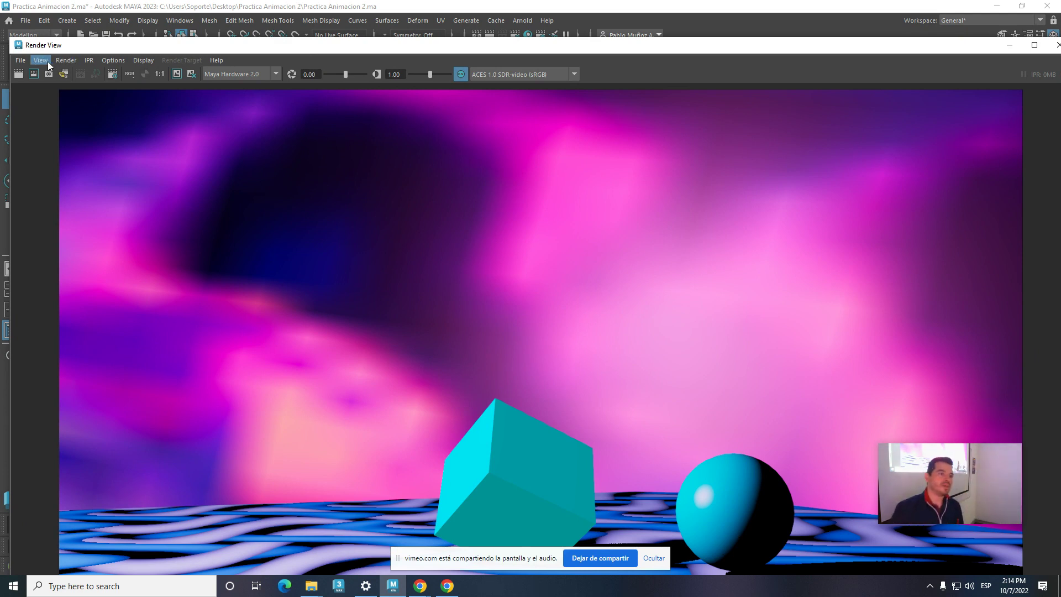
- Start saving the rendered image and choose JPEG as its file type
left_click(25, 62)
left_click(39, 90)
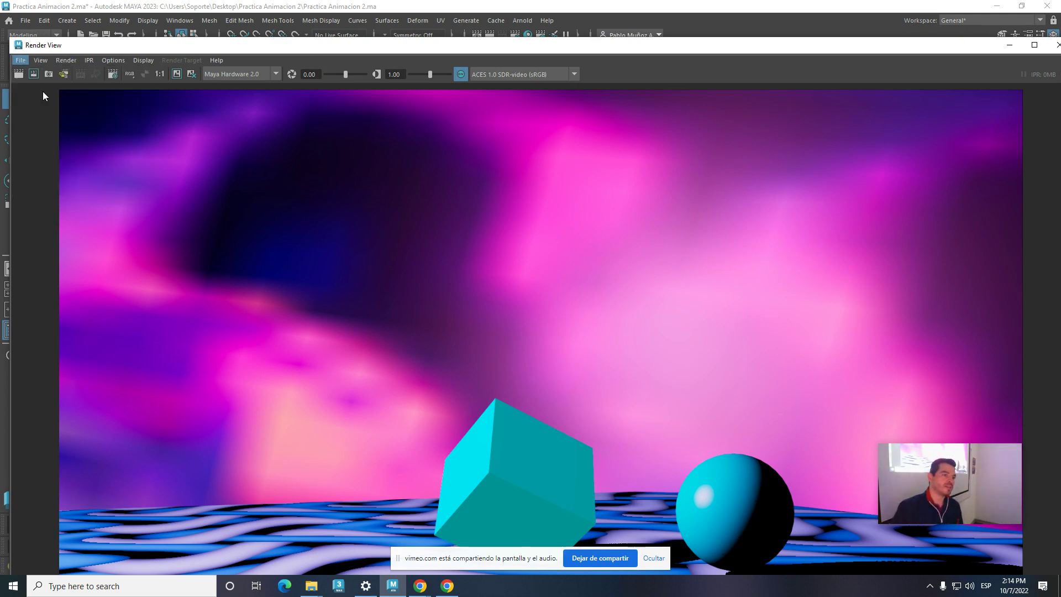
left_click(376, 431)
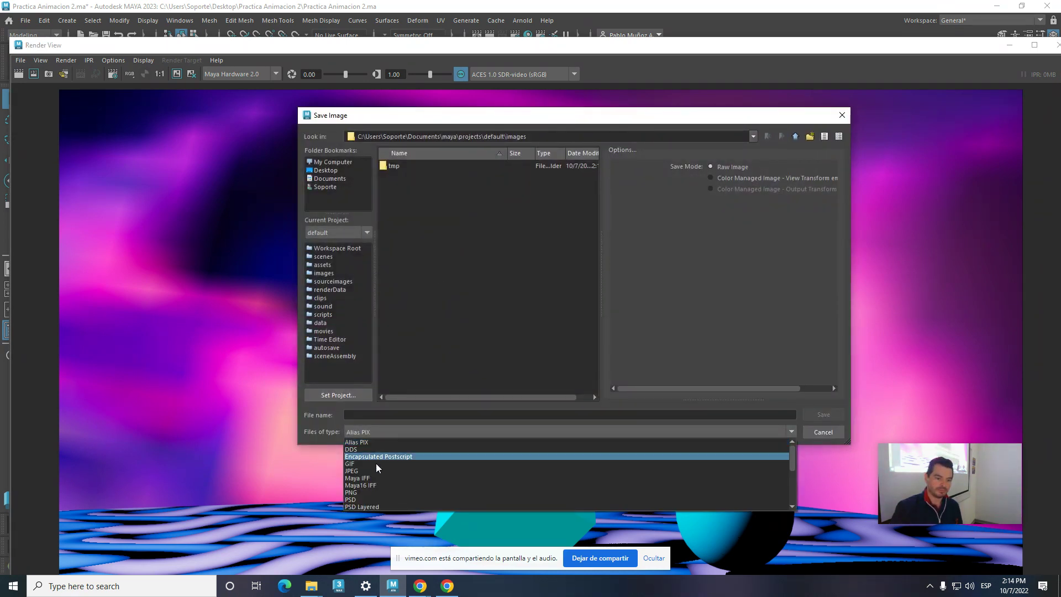
left_click(366, 469)
left_click(373, 414)
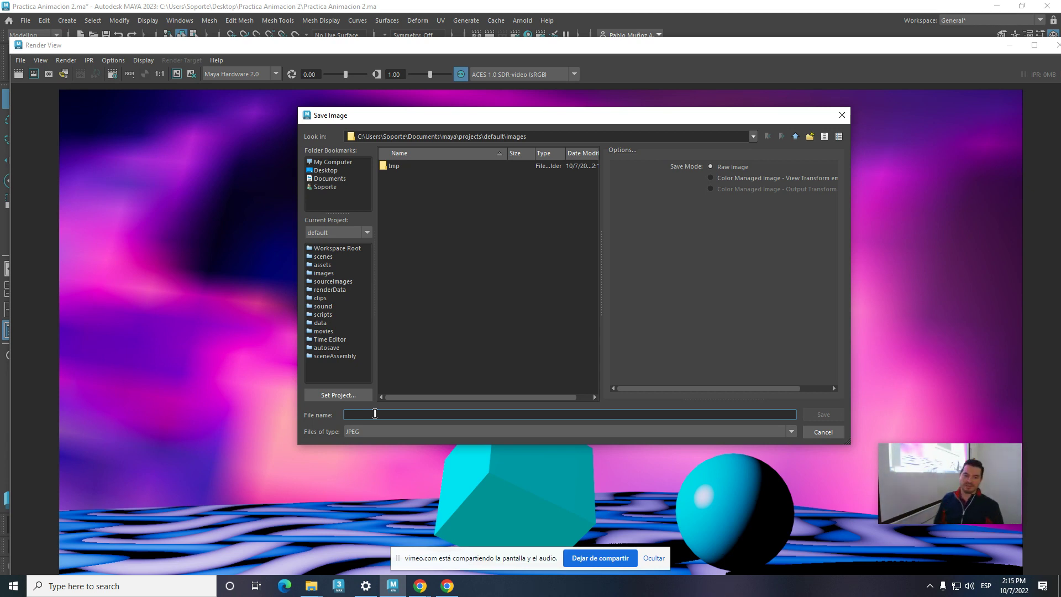
- Save the image as Render 1 in the Practica Animacion 2 folder on the Desktop
left_click(334, 171)
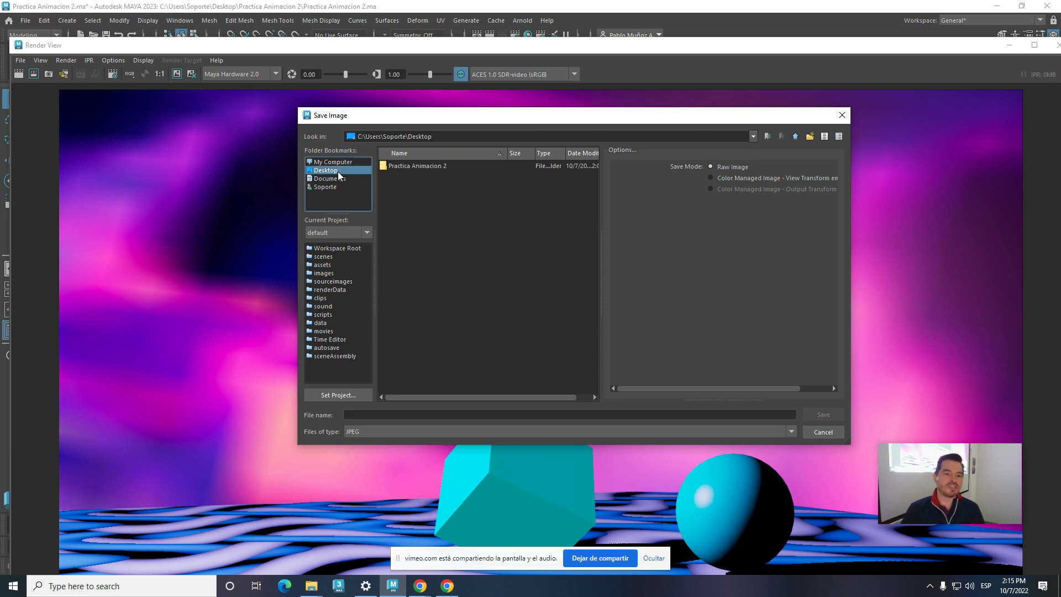
left_click(399, 166)
double_click(399, 167)
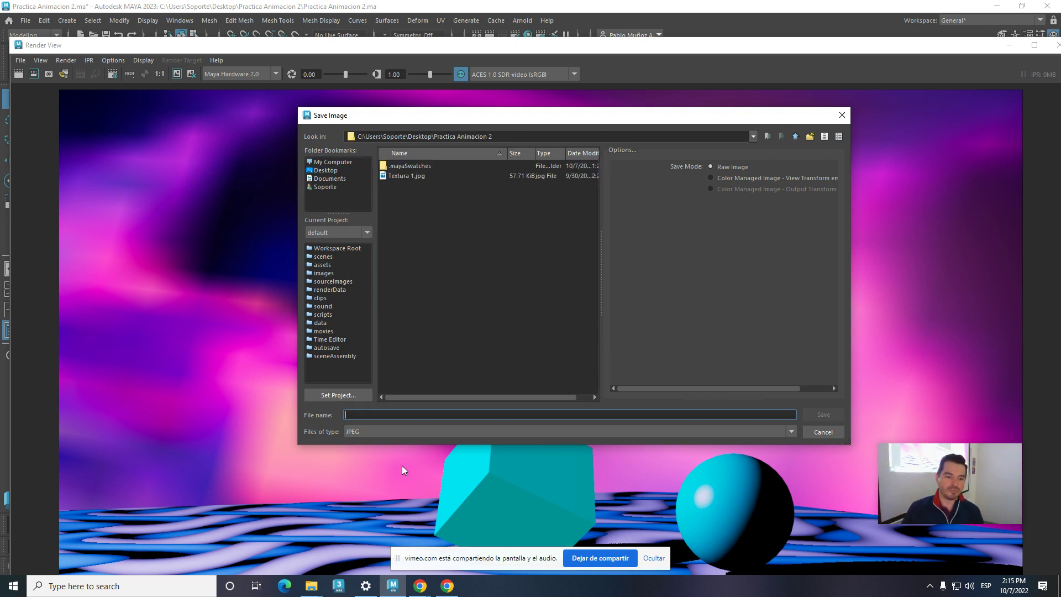
type("Rene")
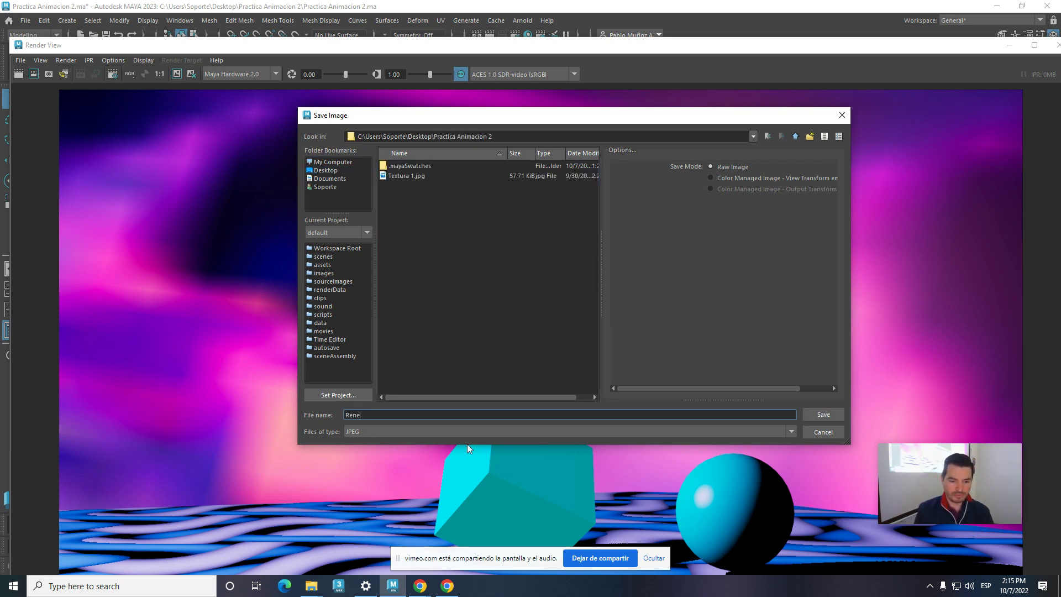
key("BackSpace")
type("der 1")
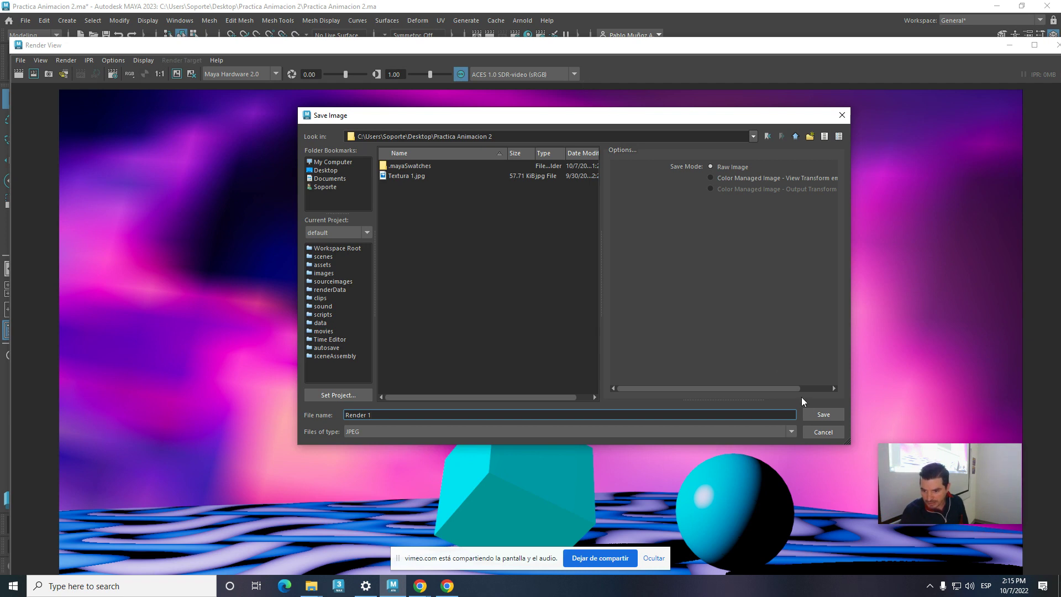
left_click(822, 414)
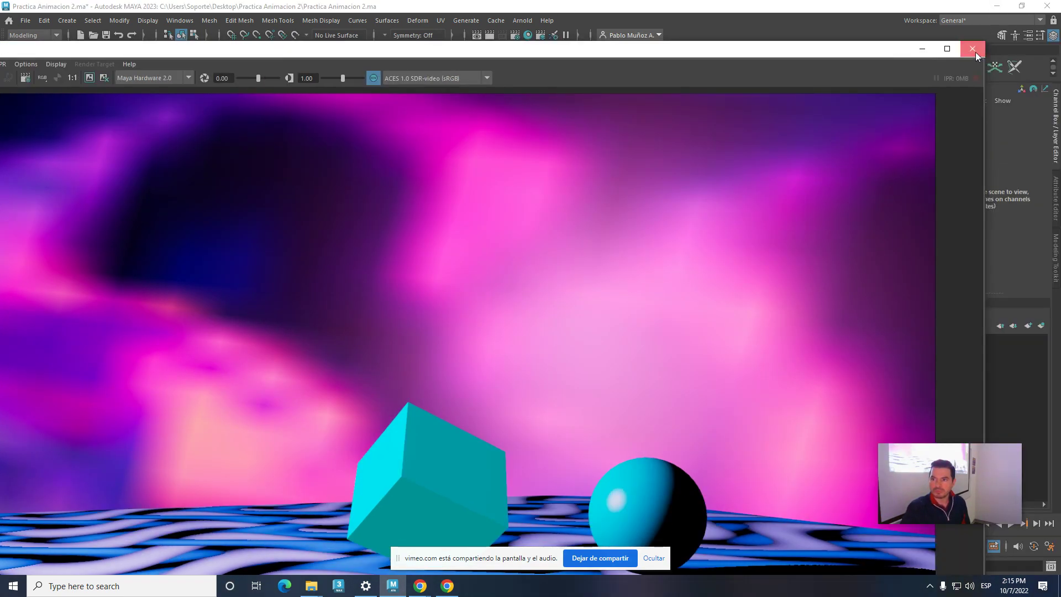
- Close the Render View and switch to File Explorer to check the Practica Animacion 2 folder for the saved render
left_click(972, 49)
key("alt+Tab")
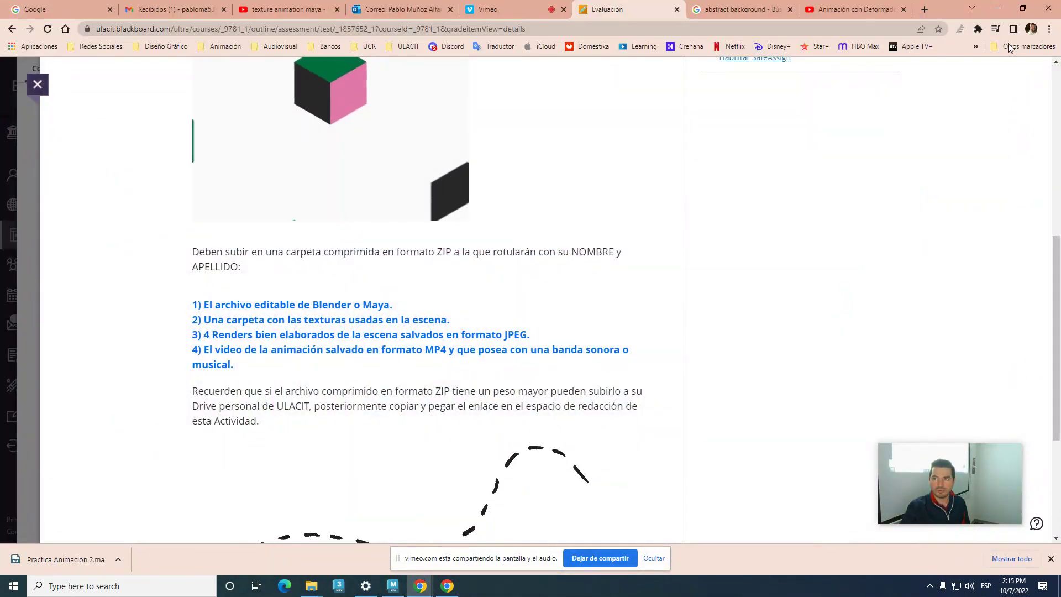
key("alt+Tab")
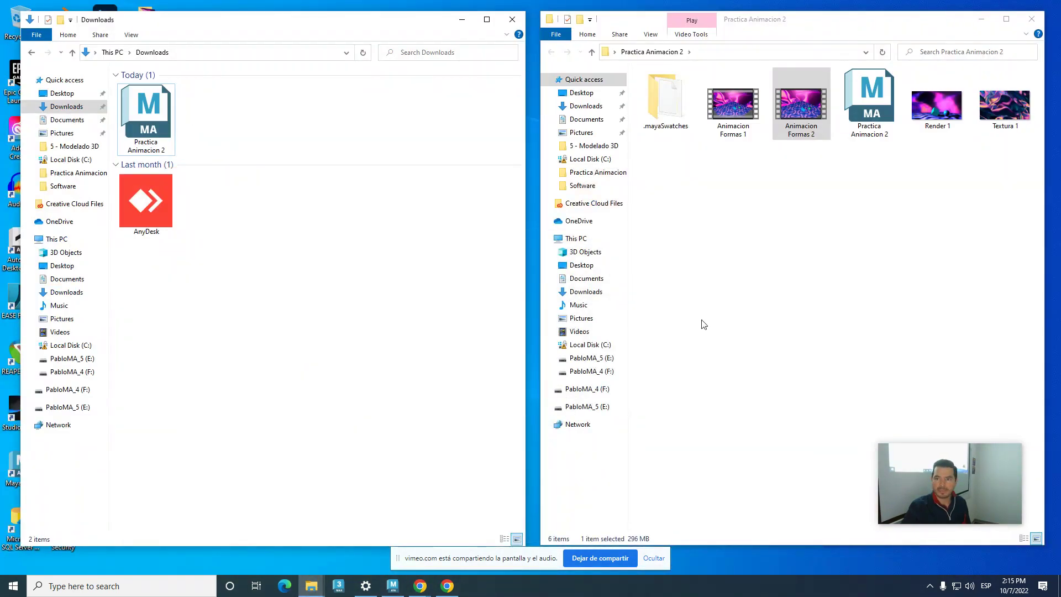
- Open the Render 1 image to check it, and switch to Chrome to review the assignment's deliverables list
double_click(929, 111)
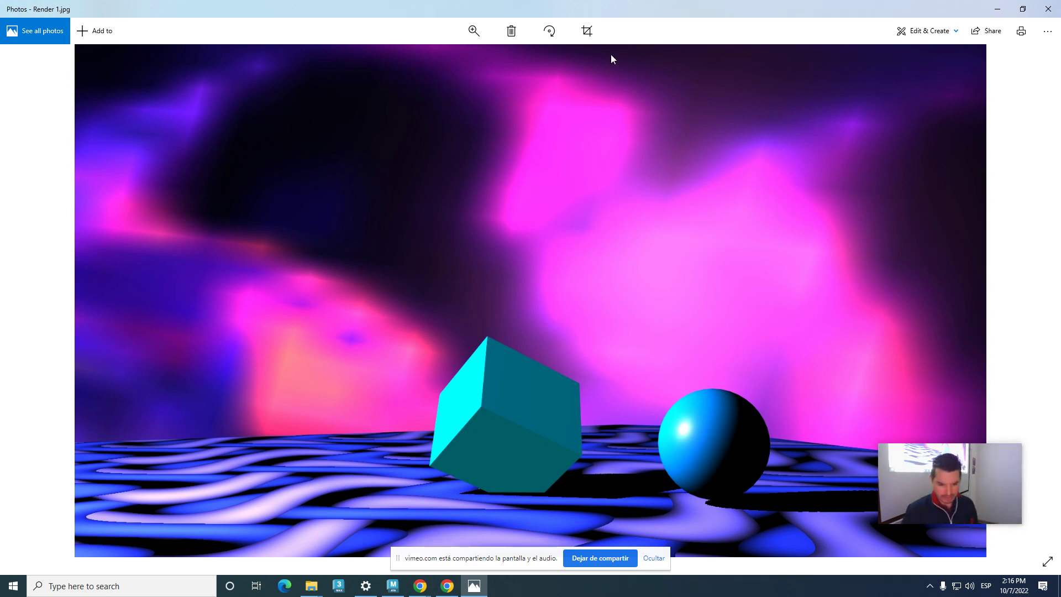
mouse_move(420, 585)
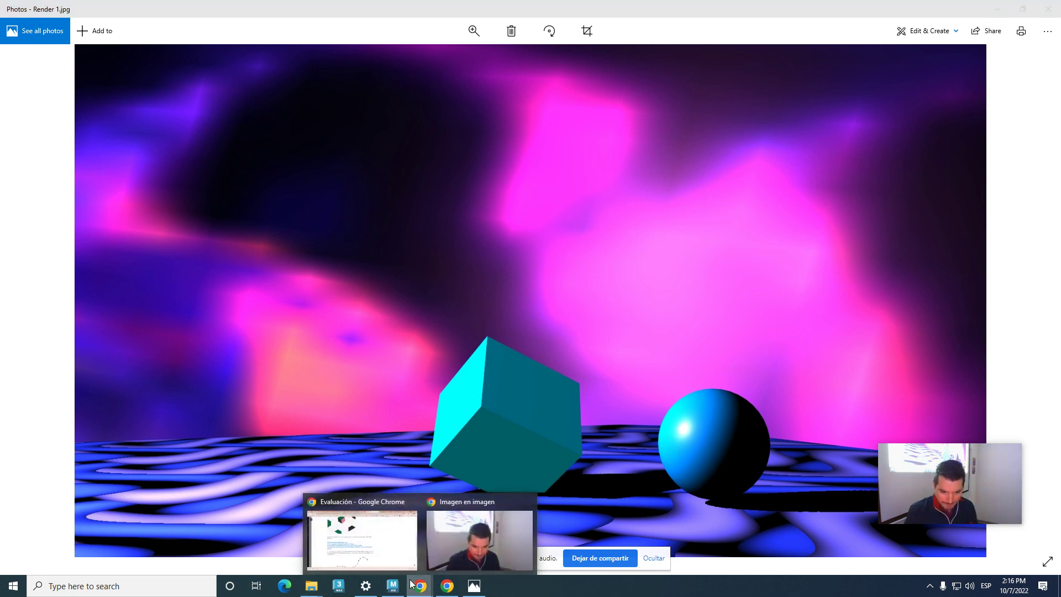
left_click(399, 515)
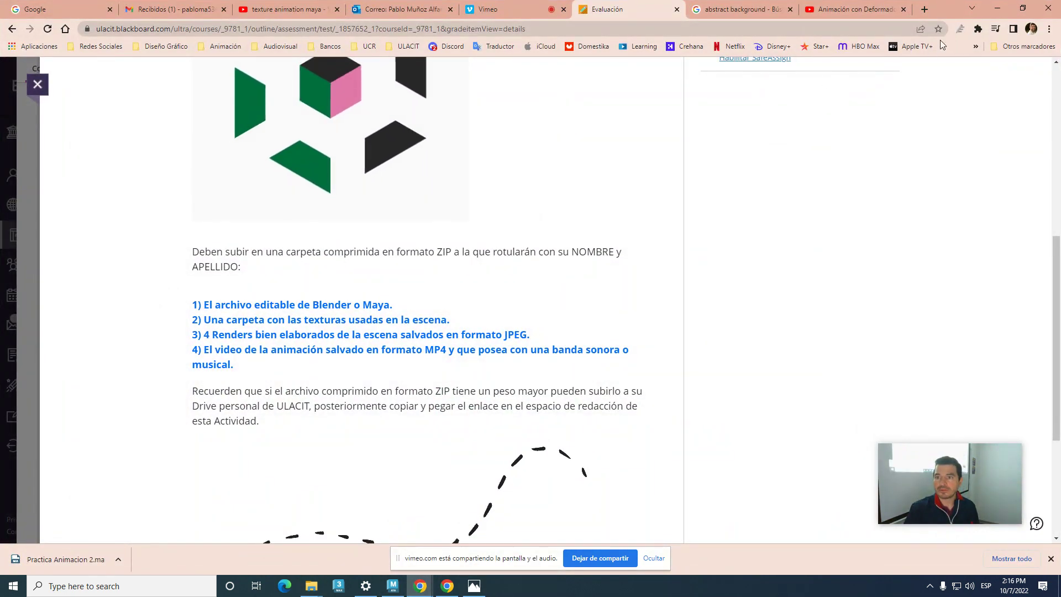
left_click(725, 8)
left_click(606, 9)
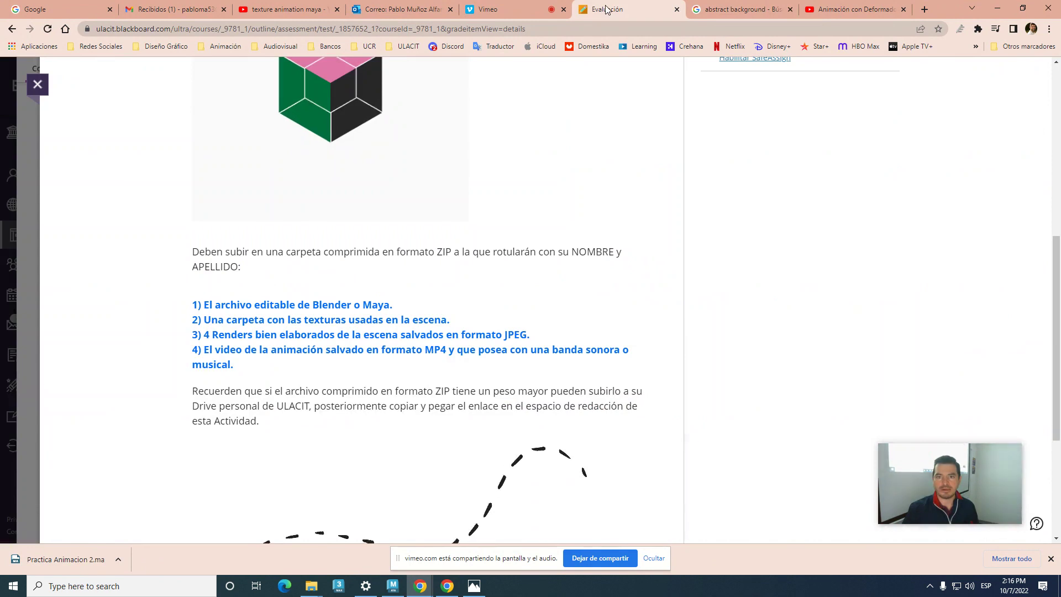
- Close the assignment page and open the submissions for 1 - Práctica de Clase from the course gradebook
double_click(38, 85)
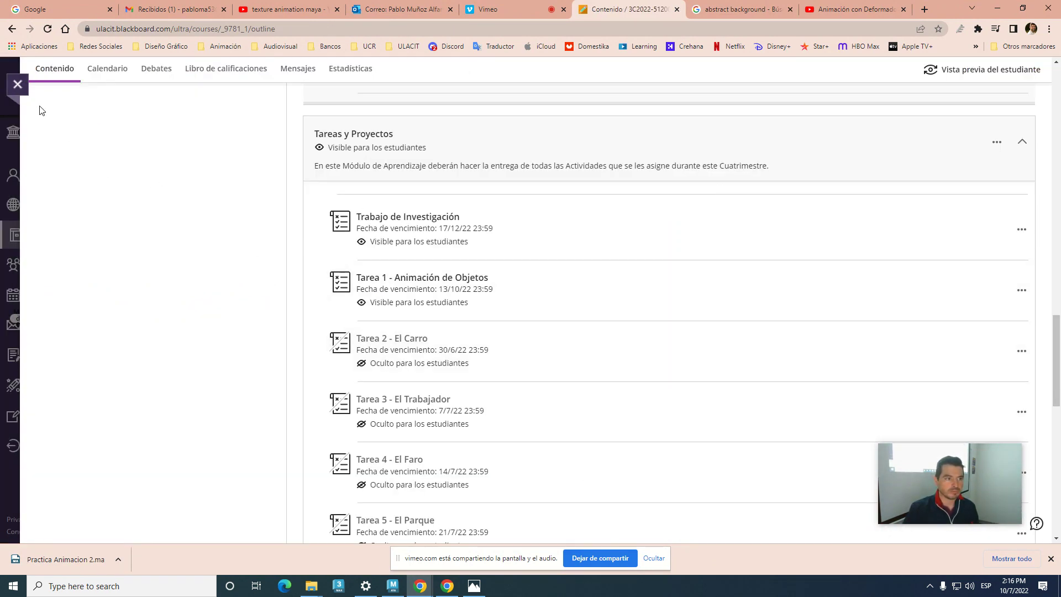
left_click(208, 73)
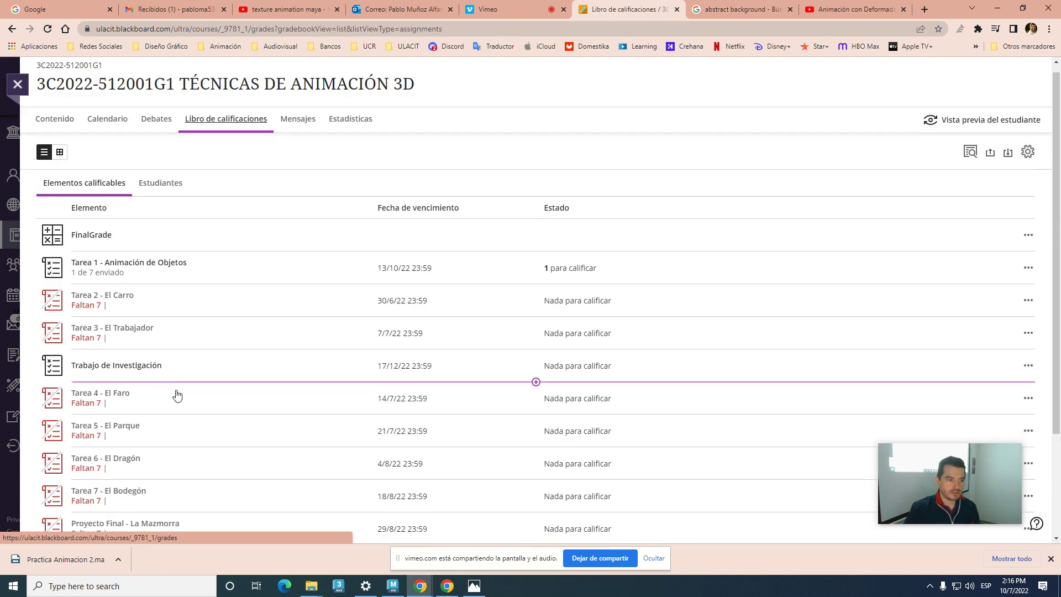
scroll(175, 395, "down", 3)
left_click(94, 433)
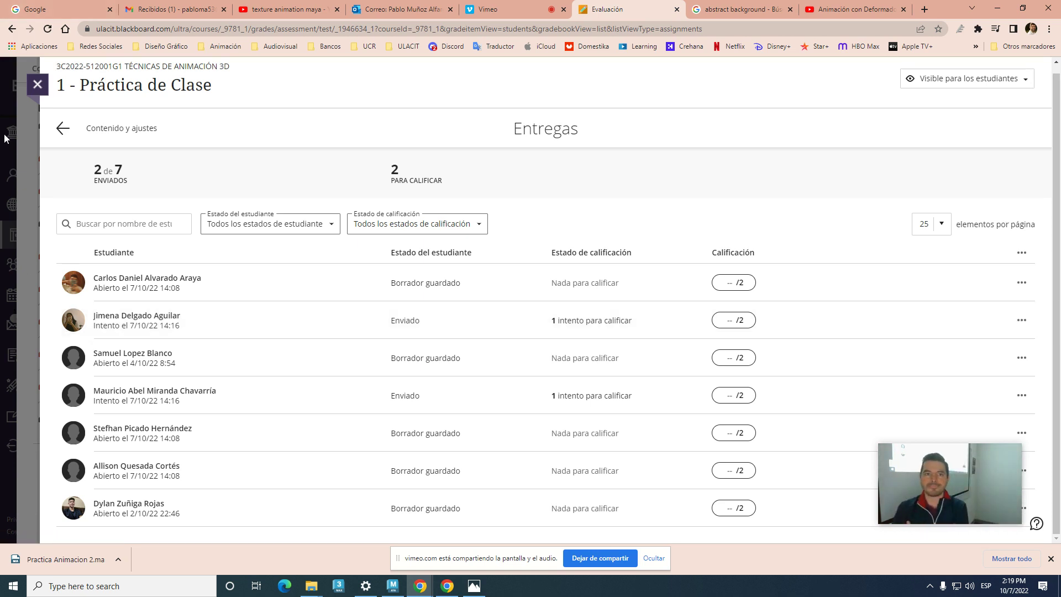
left_click(37, 84)
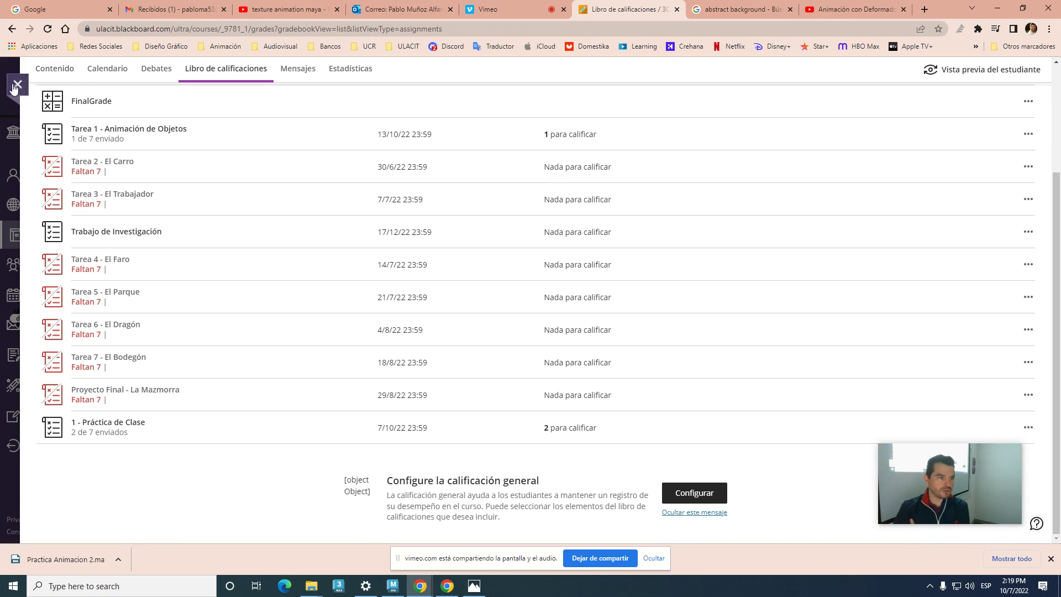
left_click(17, 84)
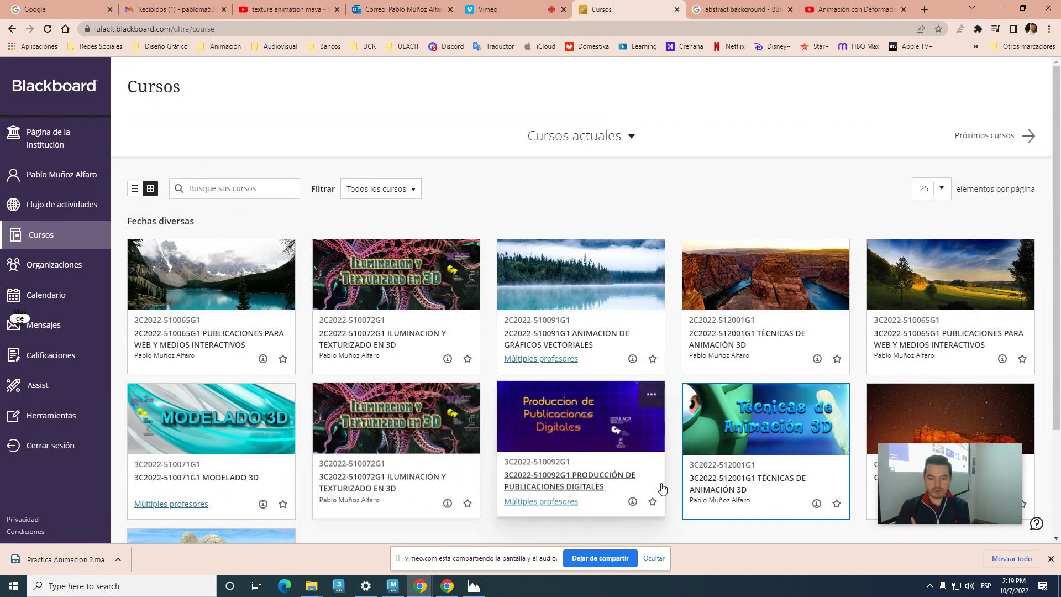
left_click(740, 479)
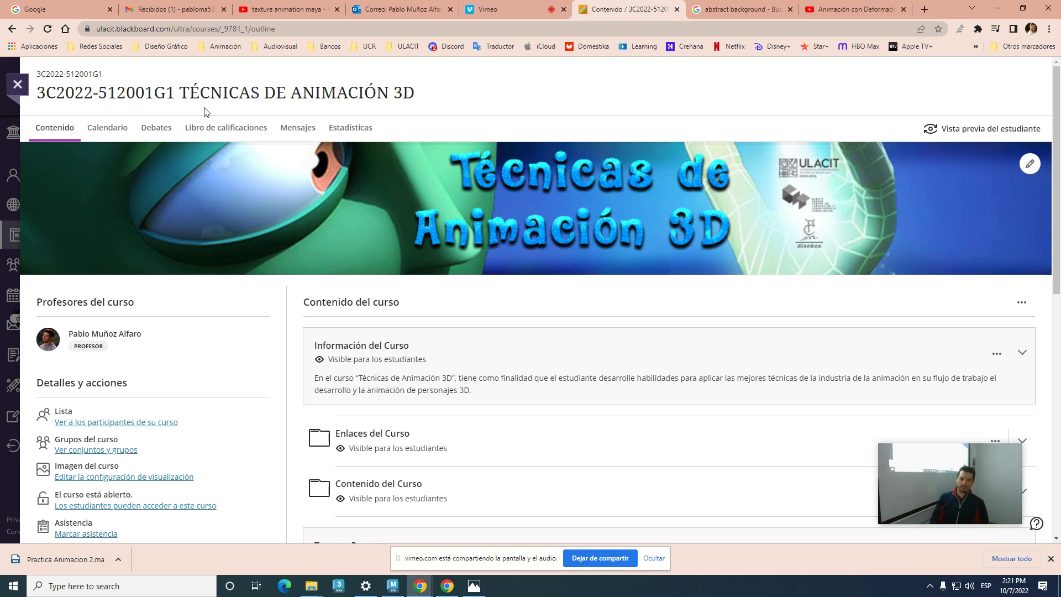
- Close the Render 1 image in the photo viewer and hide the screen-sharing notice
left_click(474, 585)
left_click(1048, 10)
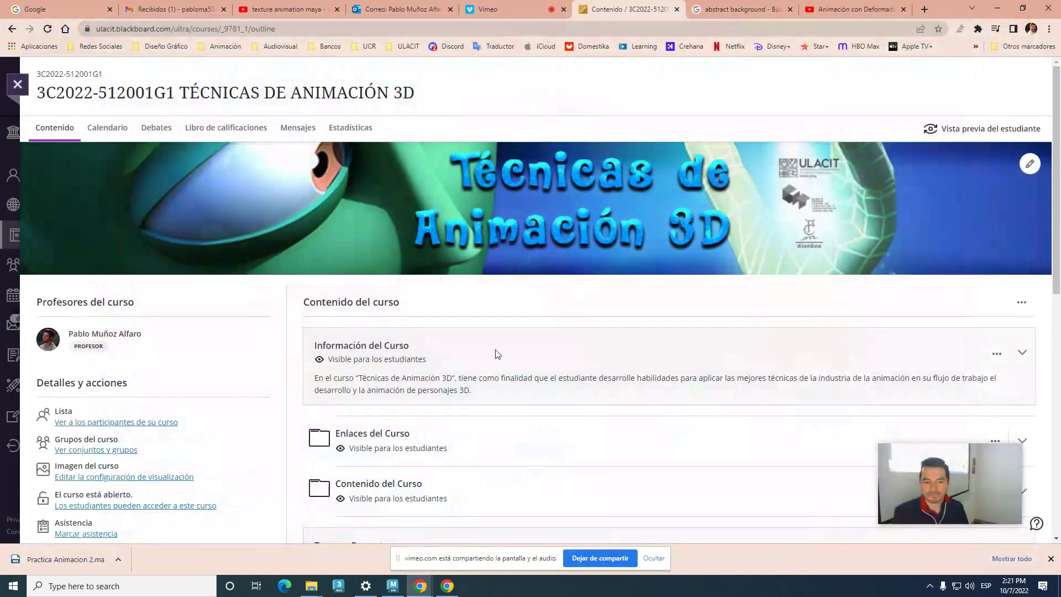
left_click(654, 558)
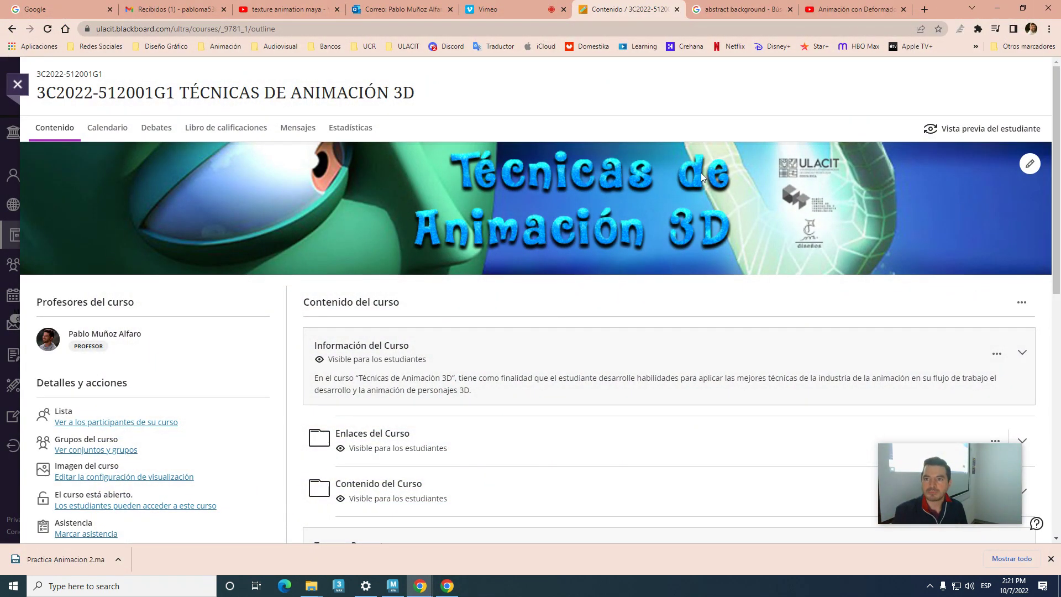
left_click(829, 9)
left_click(728, 8)
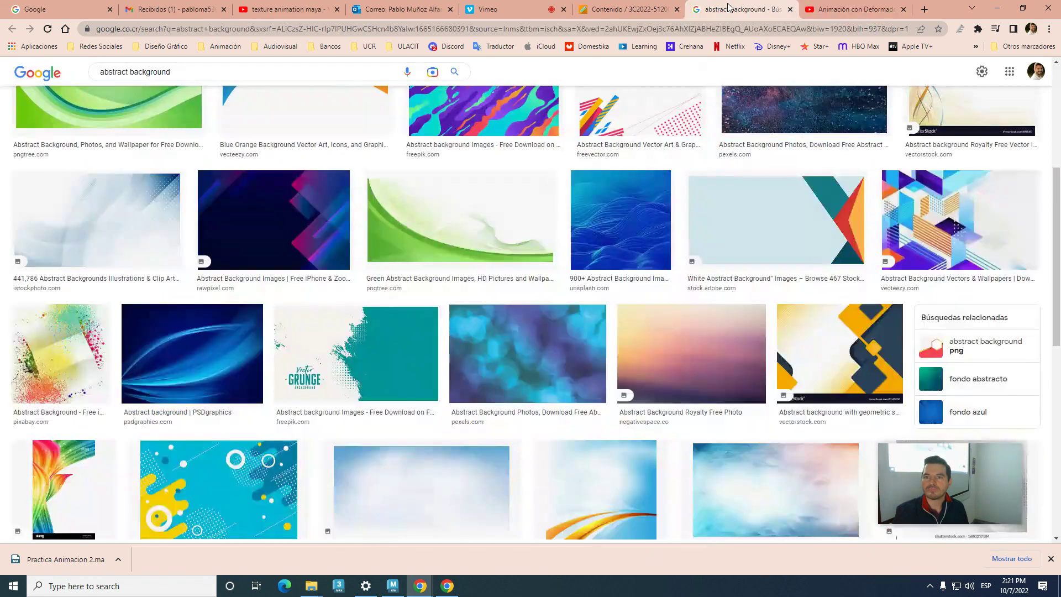
left_click(630, 9)
left_click(497, 9)
left_click(430, 9)
left_click(497, 9)
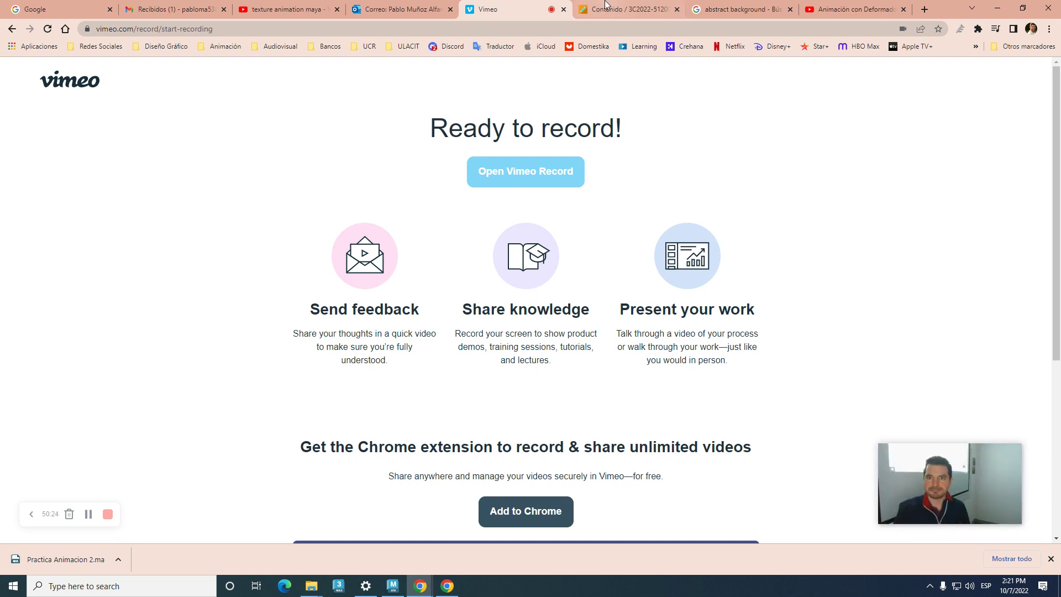
left_click(627, 9)
- Minimise the browser, switch to Maya and start a new scene, saving the changes to Practica Animacion 2.ma
left_click(998, 8)
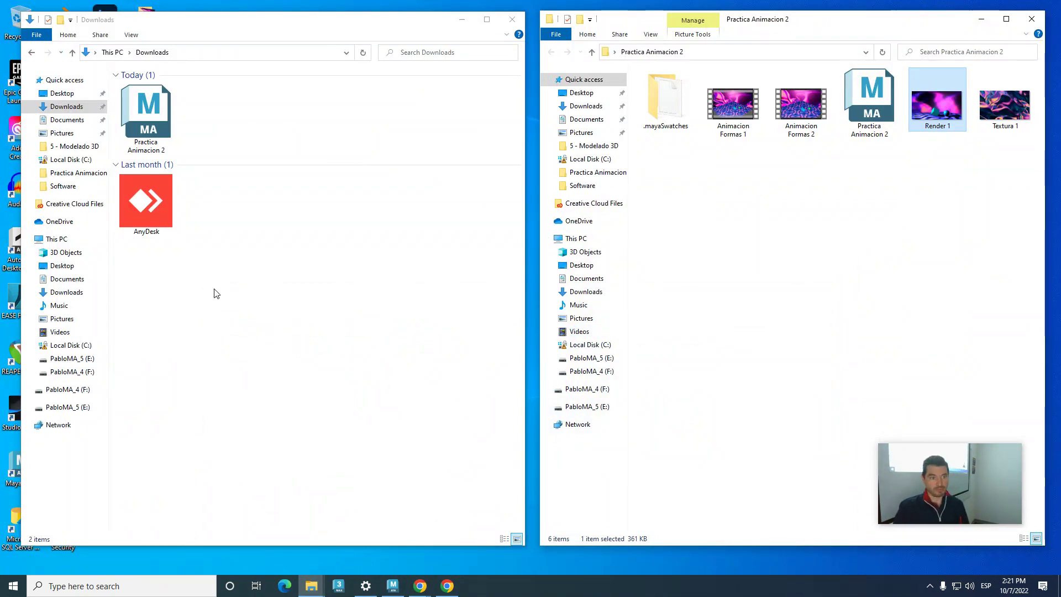
left_click(255, 299)
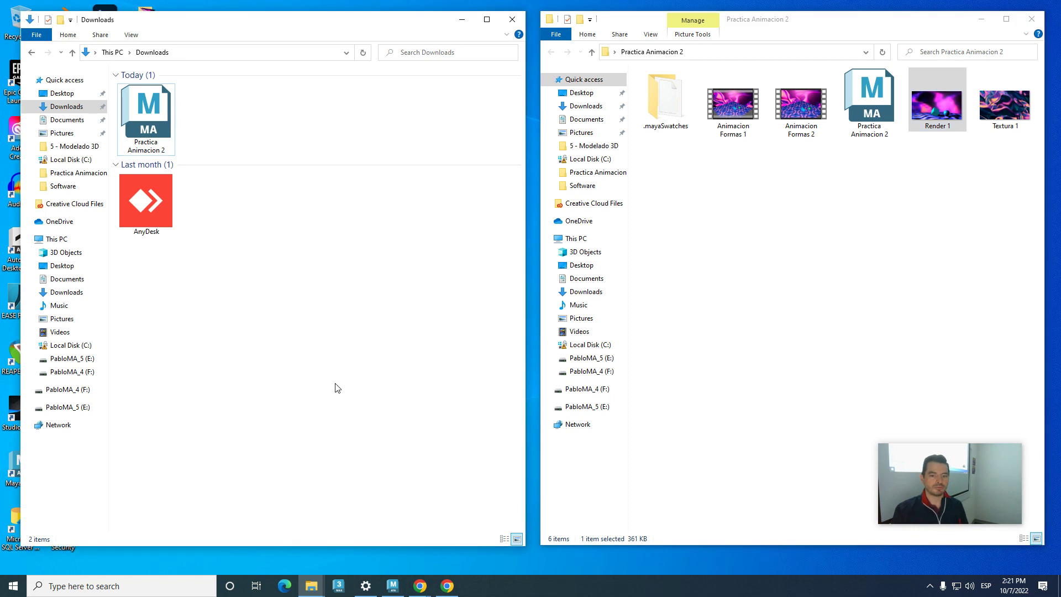
left_click(911, 338)
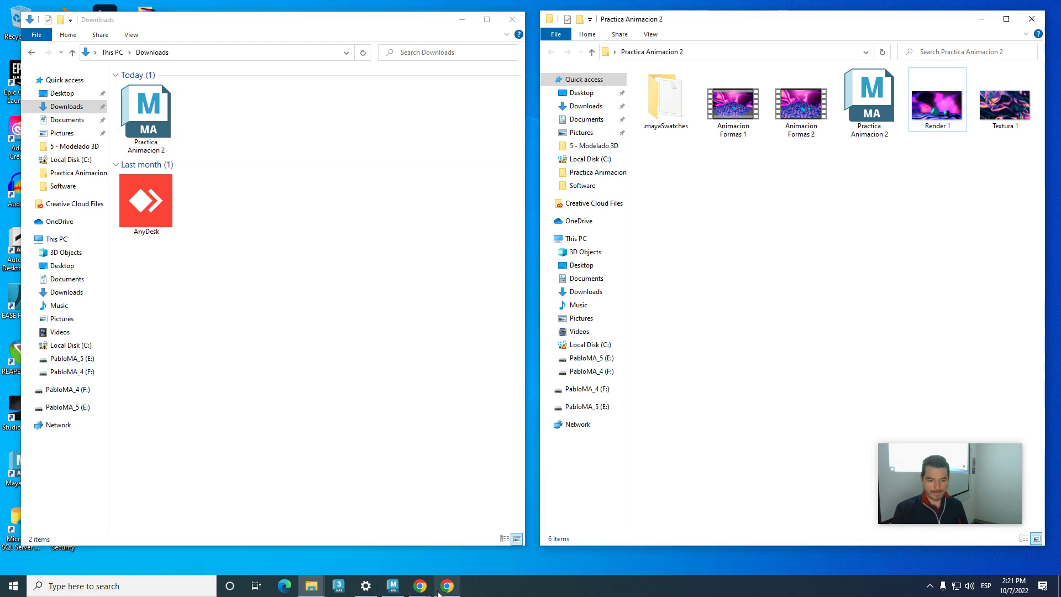
left_click(392, 585)
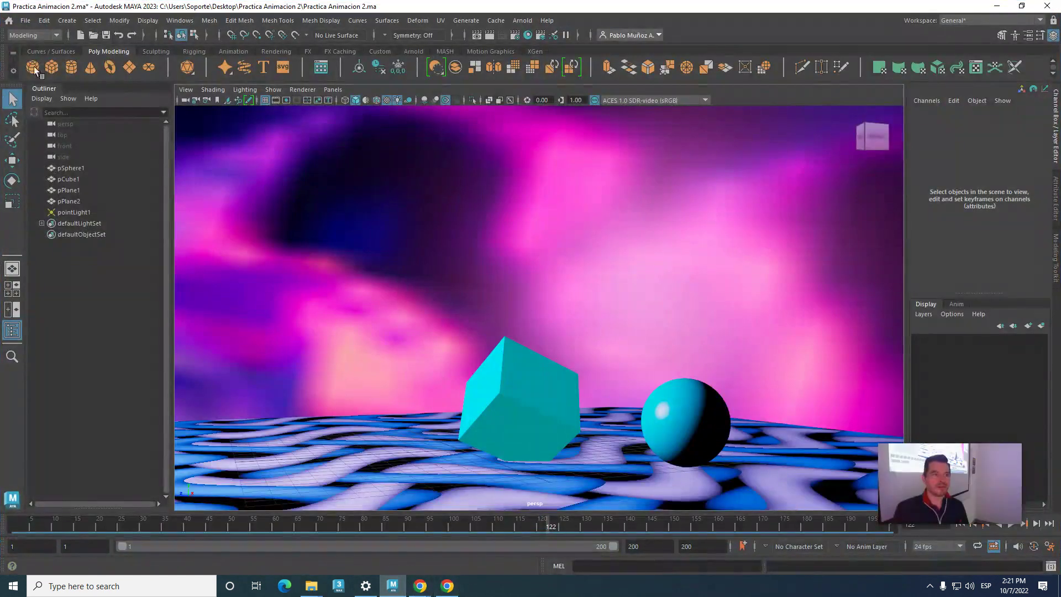
left_click(25, 21)
left_click(46, 54)
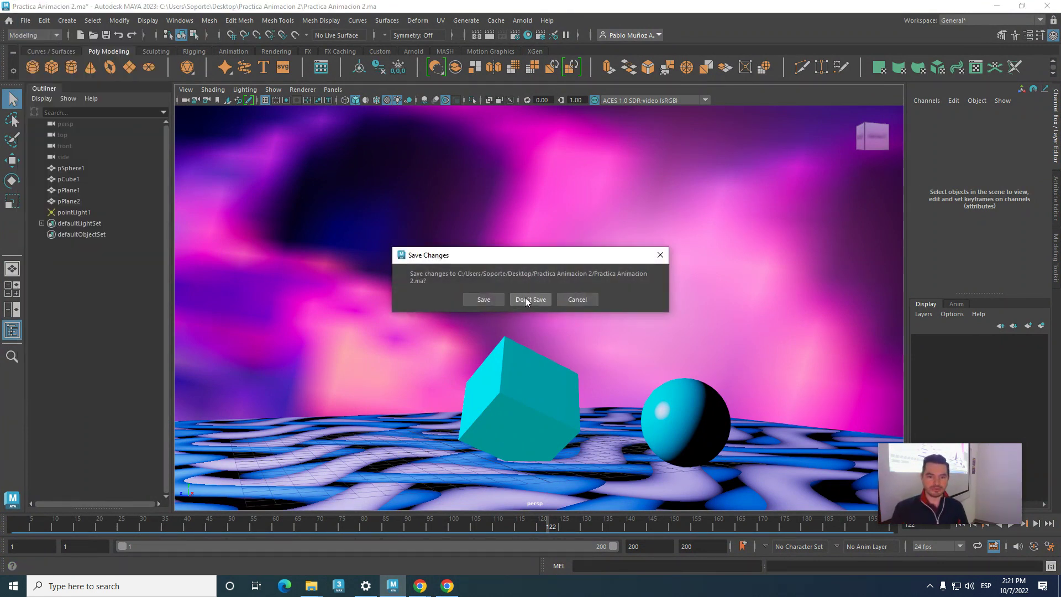
left_click(485, 301)
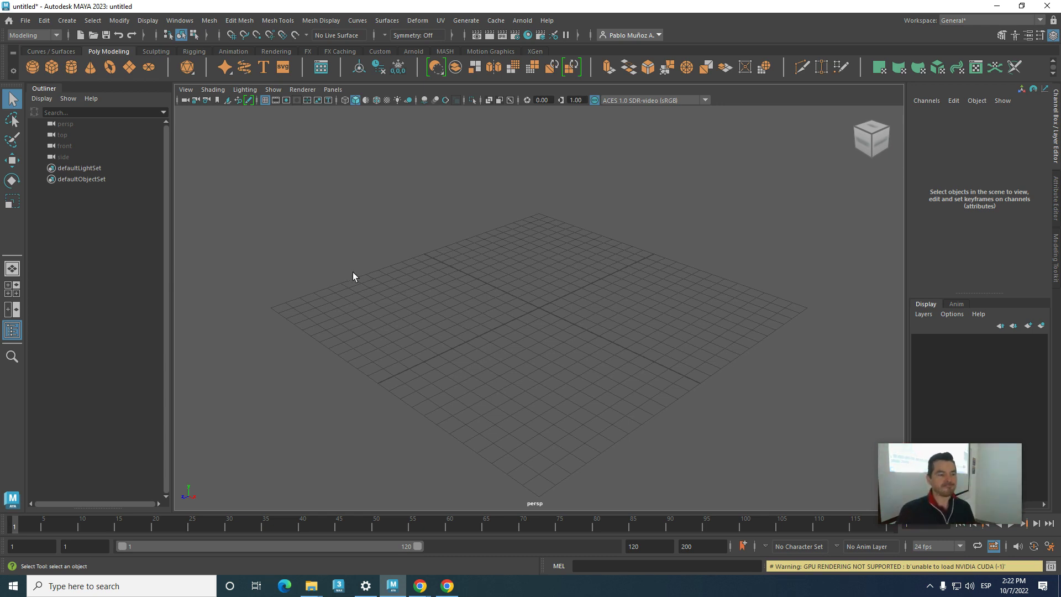
- Create a tall polygon cube near the grid centre, about 1.8 wide, 8.6 high and 2.06 deep
scroll(469, 254, "up", 3)
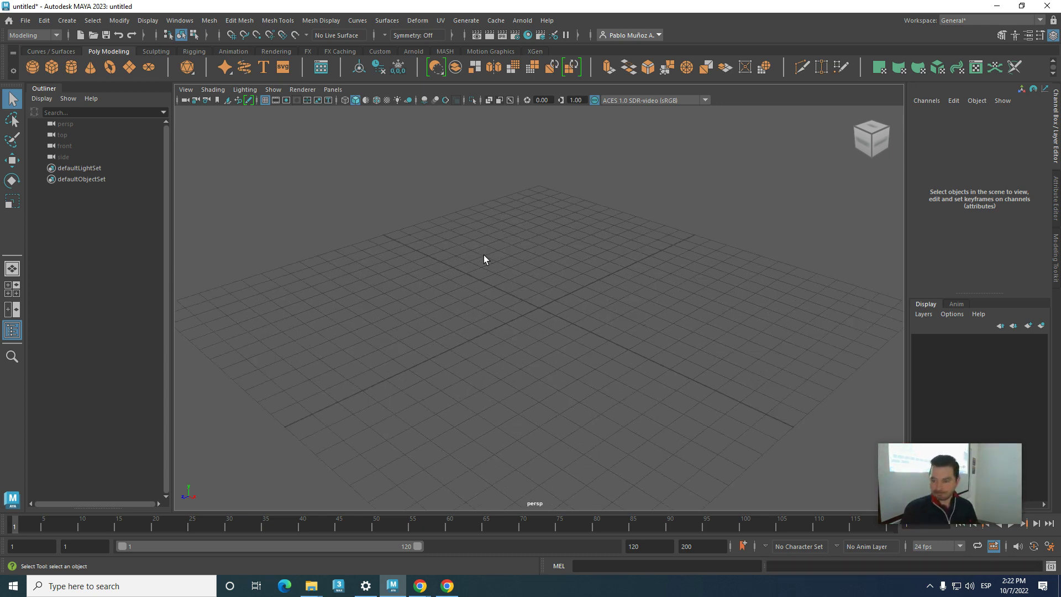
scroll(552, 327, "down", 2)
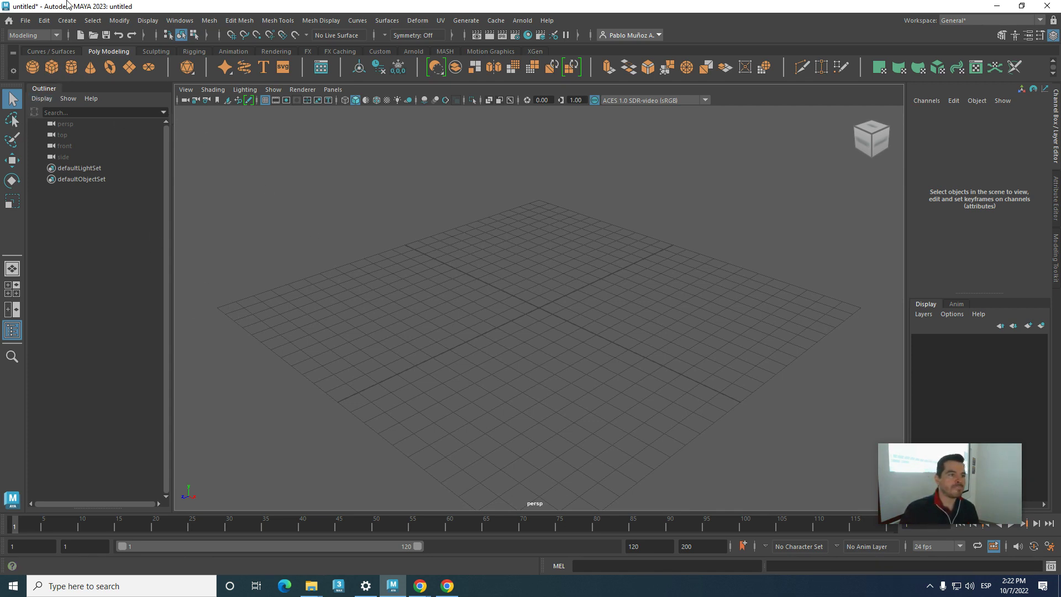
left_click(65, 21)
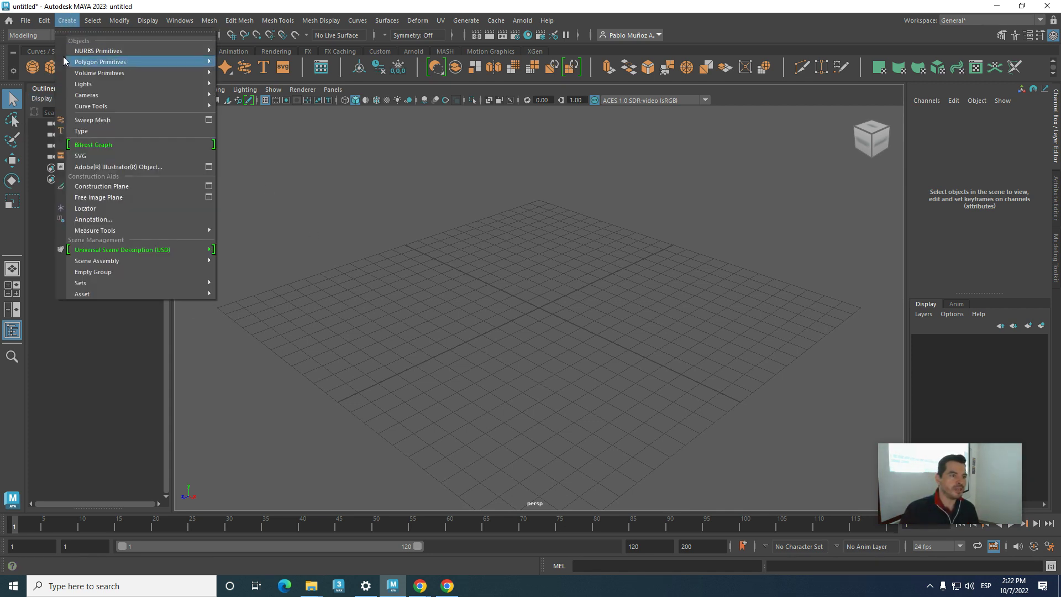
mouse_move(197, 76)
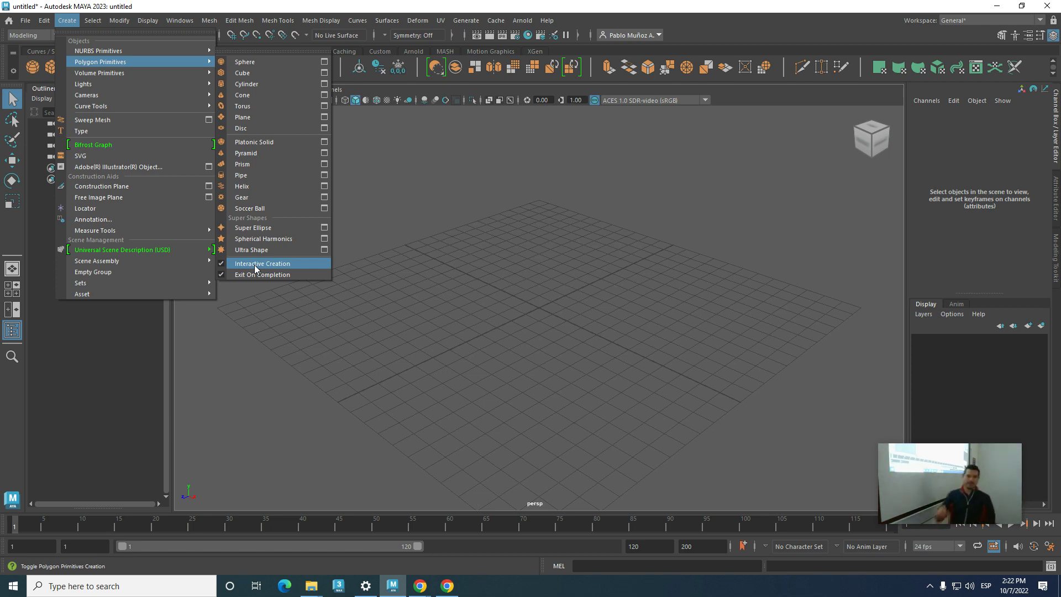
left_click(317, 194)
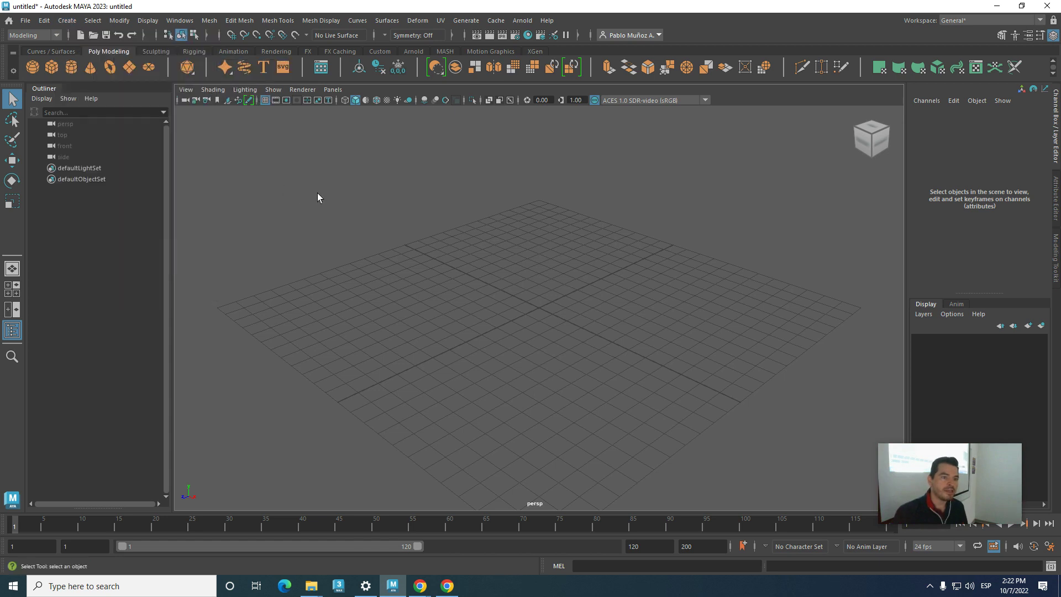
left_click(52, 68)
left_click_drag(527, 313, 590, 141)
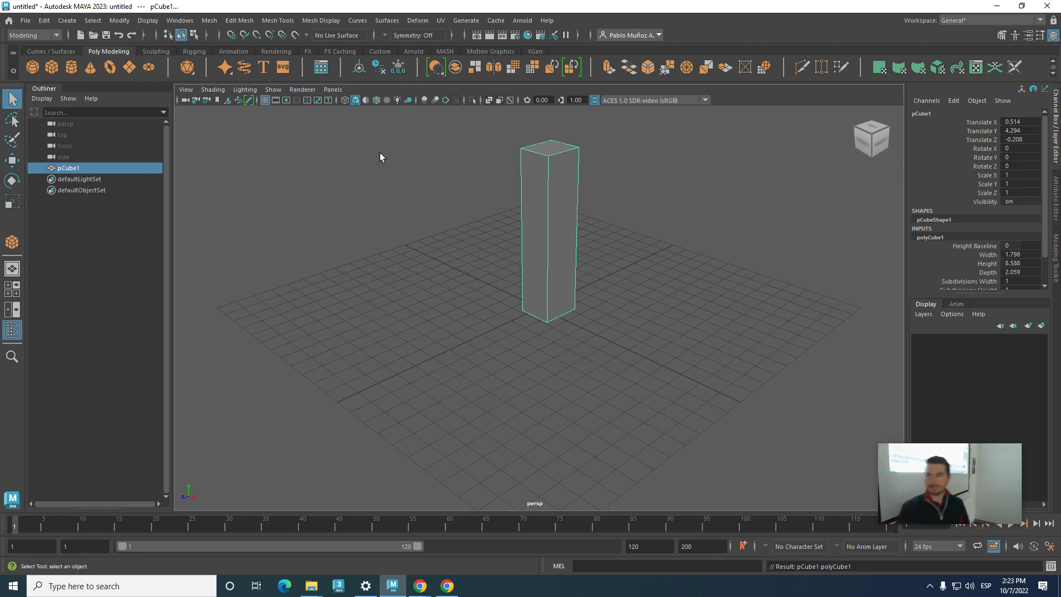
- Expand the box's polyCube1 creation attributes and enlarge the attribute area so all of them fit
left_click(555, 224)
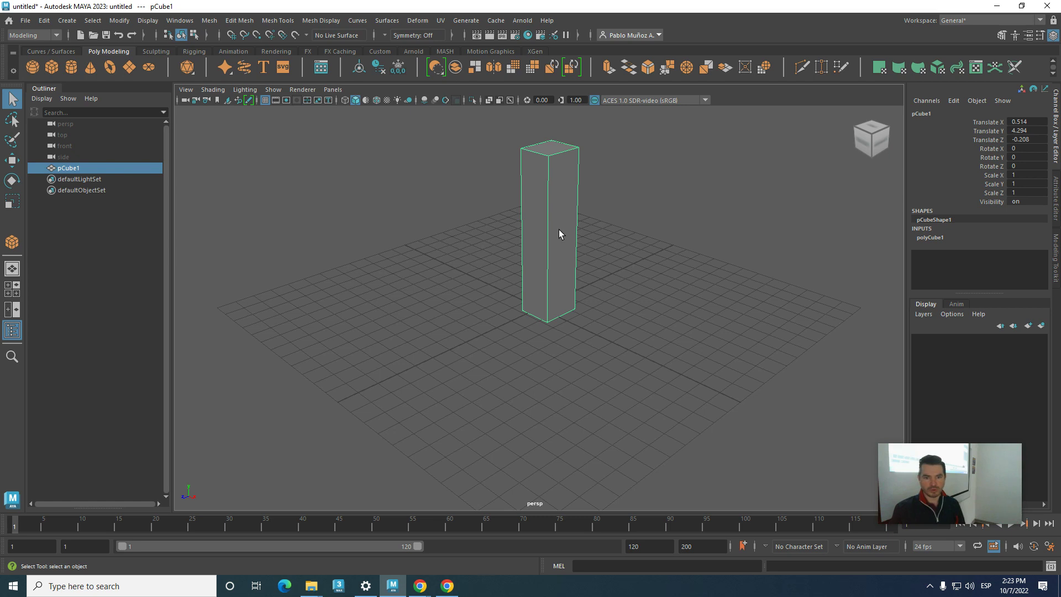
scroll(558, 253, "up", 2)
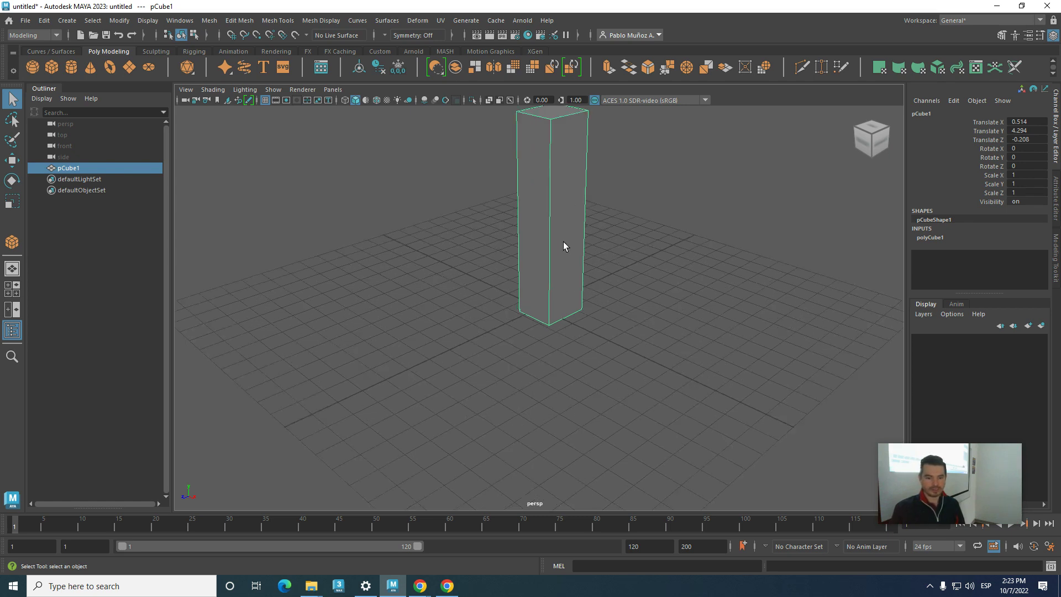
middle_click_drag(563, 241, 529, 293, "alt")
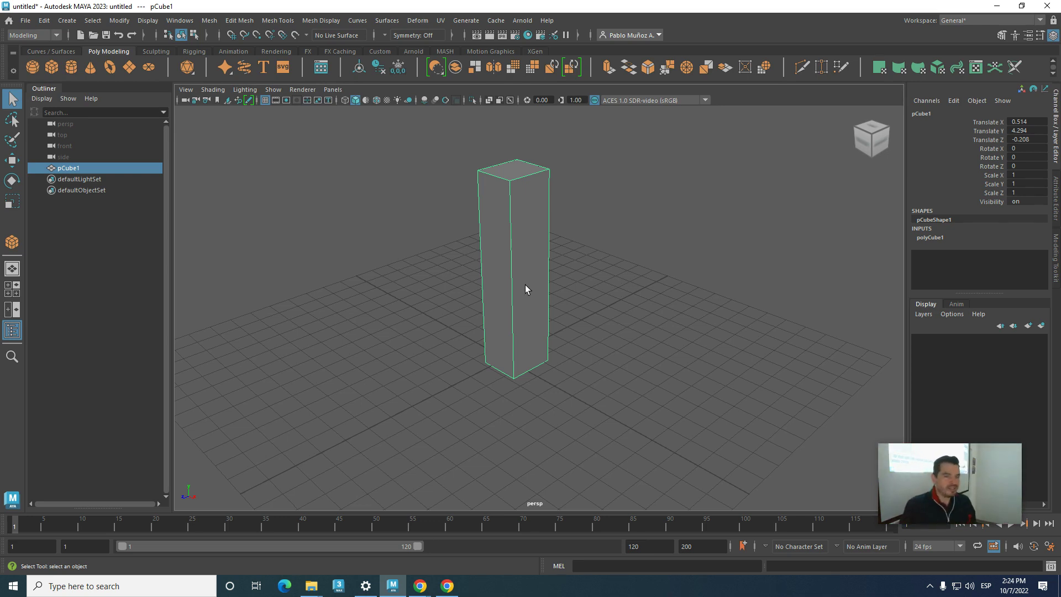
left_click(559, 248)
left_click(526, 250)
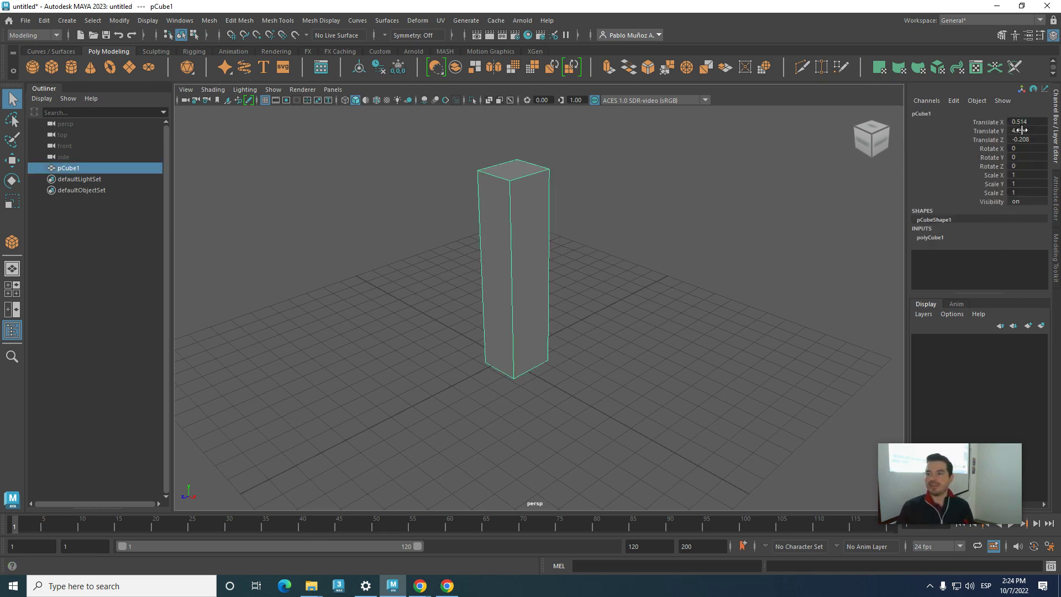
left_click(1056, 125)
left_click(1056, 125)
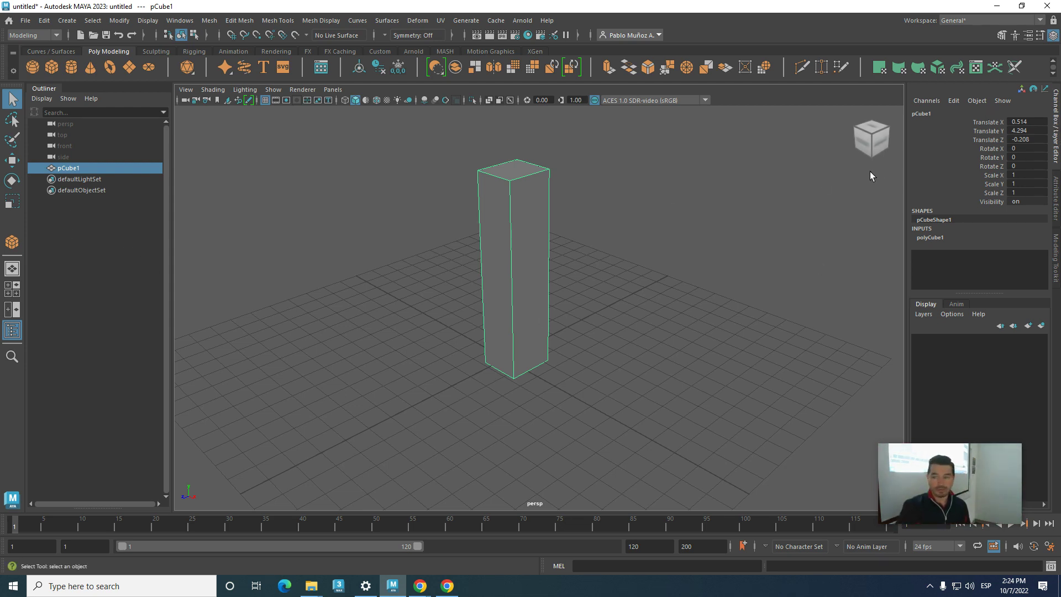
left_click(929, 237)
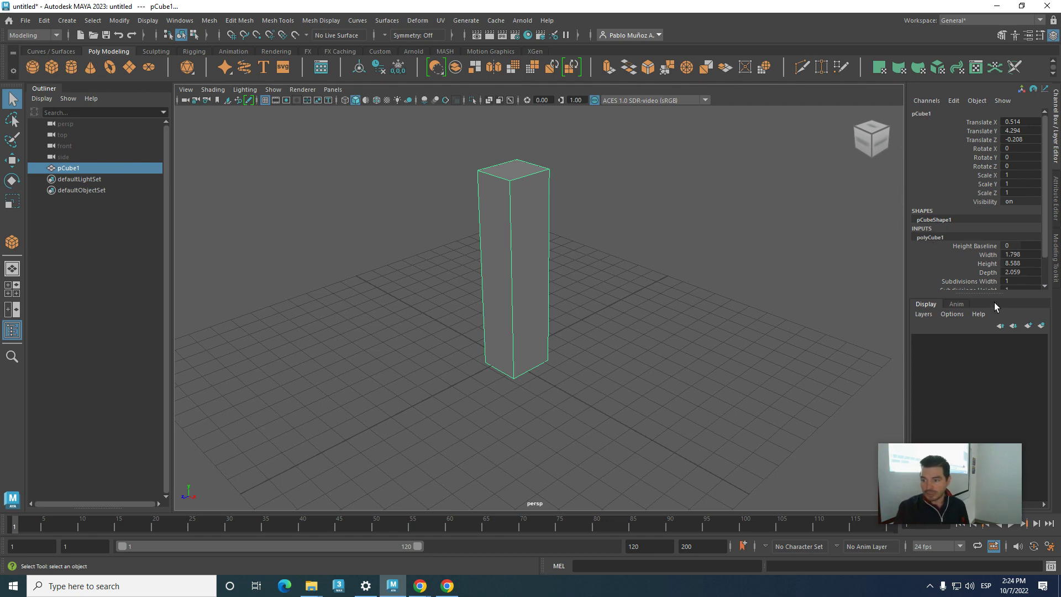
left_click_drag(996, 296, 994, 353)
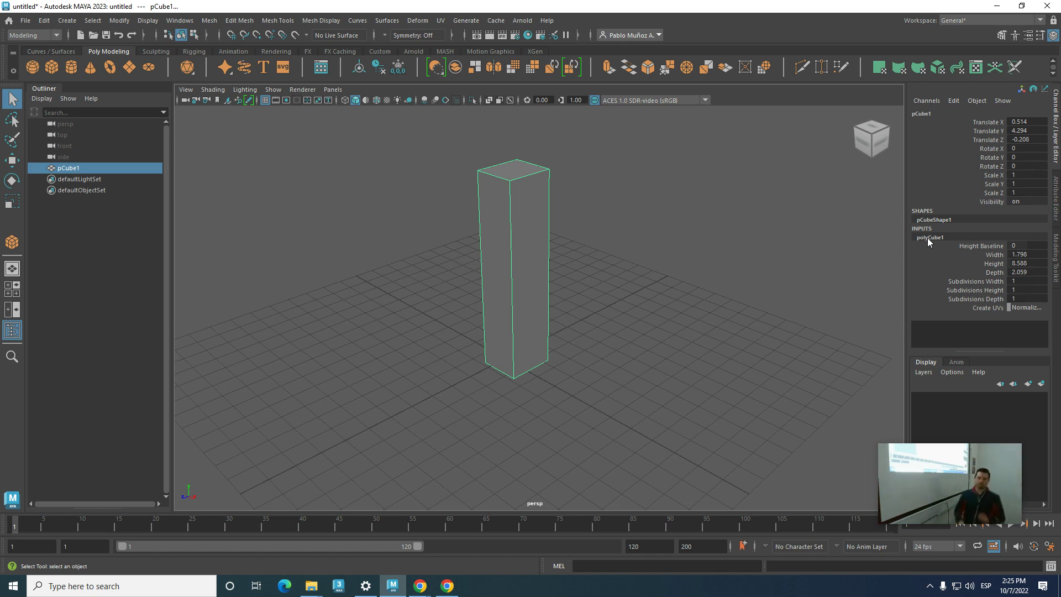
- Set the box's width to 2, height to 10 and depth to 2
left_click(1024, 254)
type("2")
key("Tab")
type("10")
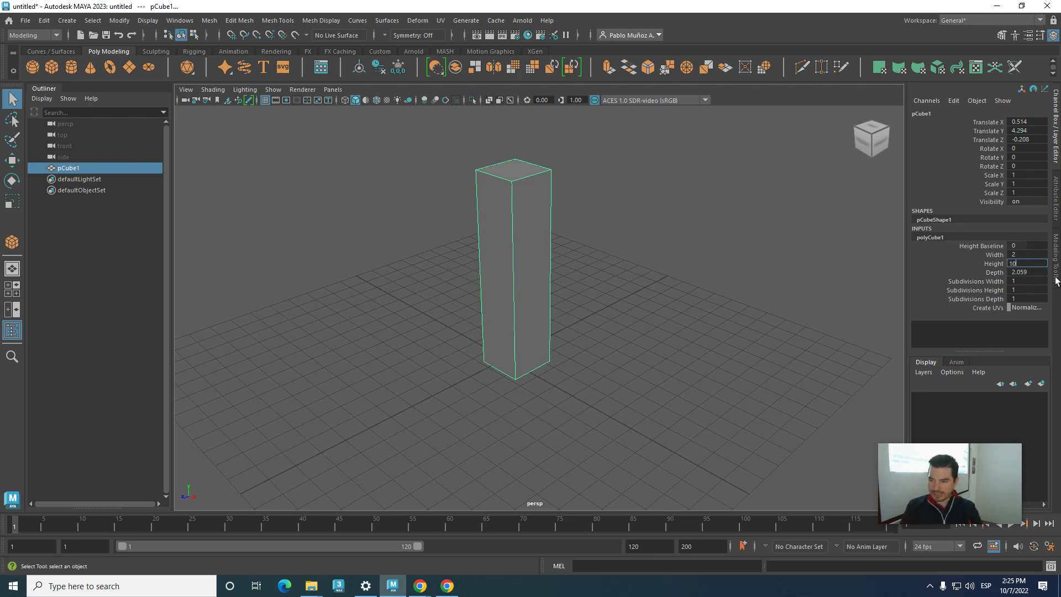
key("Tab")
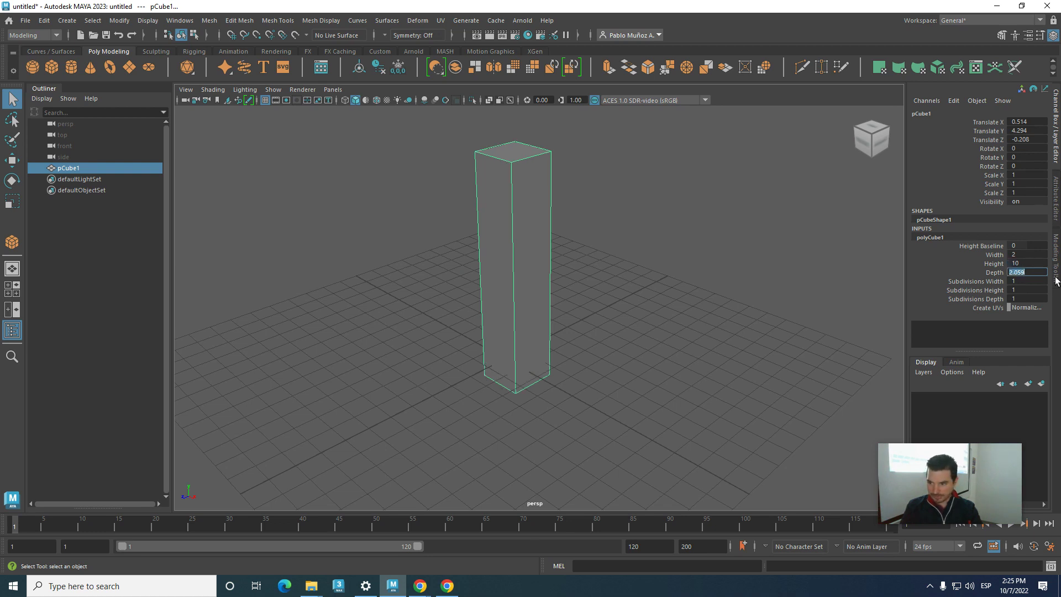
type("2")
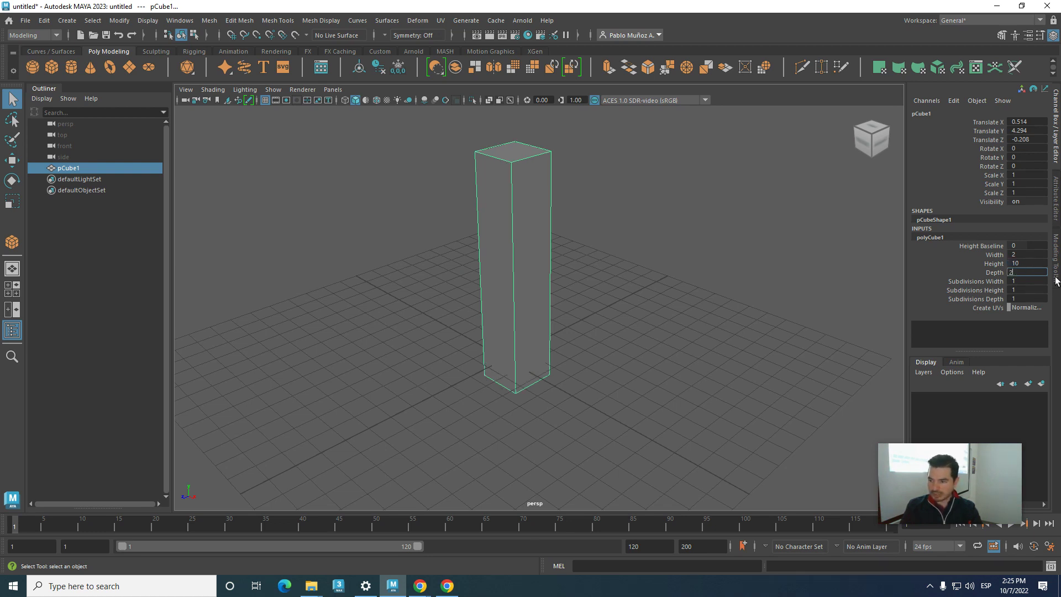
key("Tab")
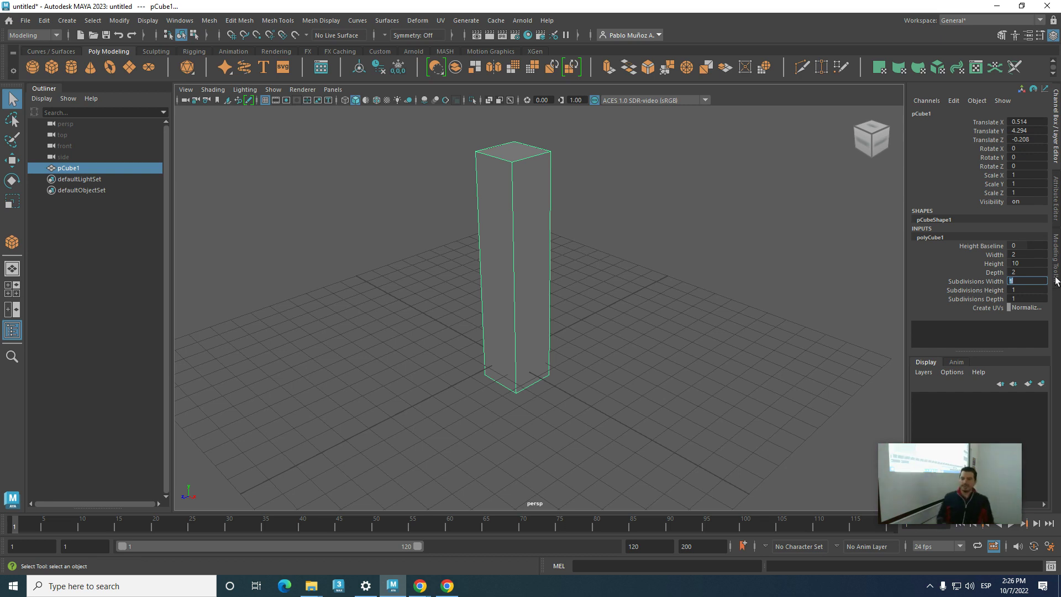
- Set the box's height subdivisions to 20 and reselect the box
left_click(1024, 289)
type("20")
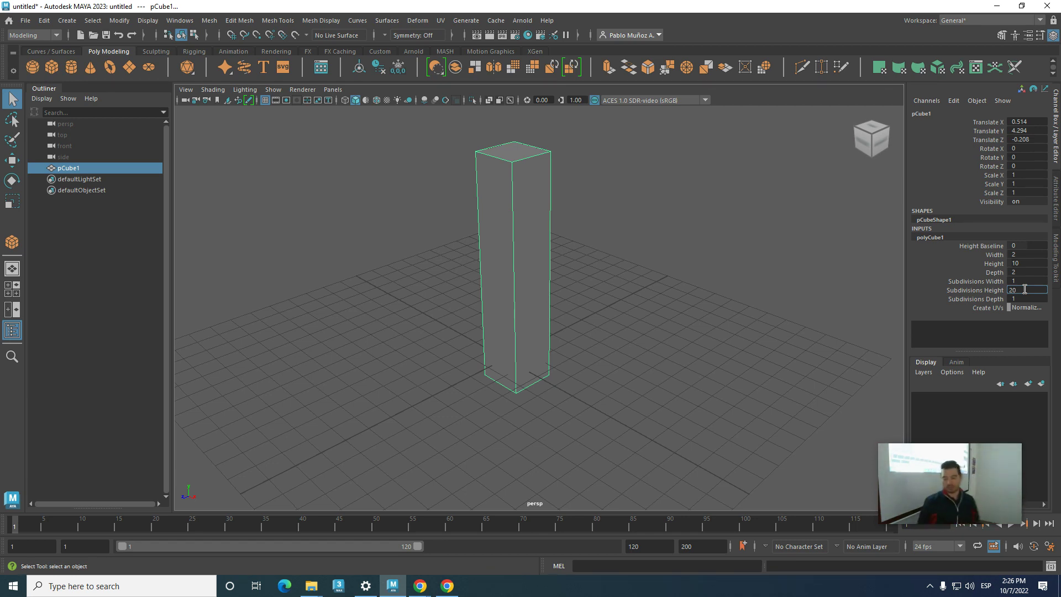
key("Return")
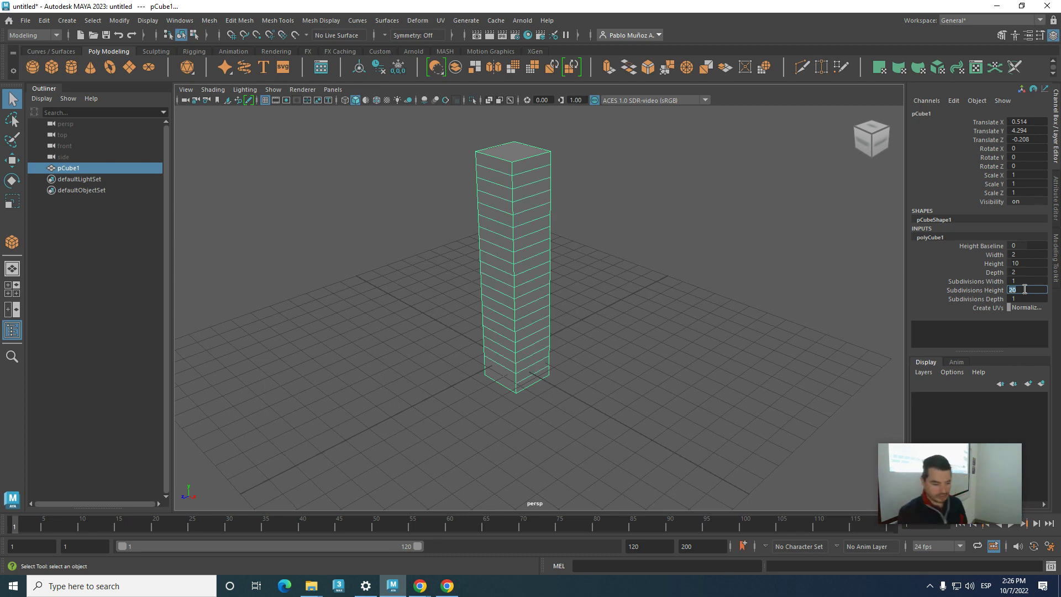
key("Tab")
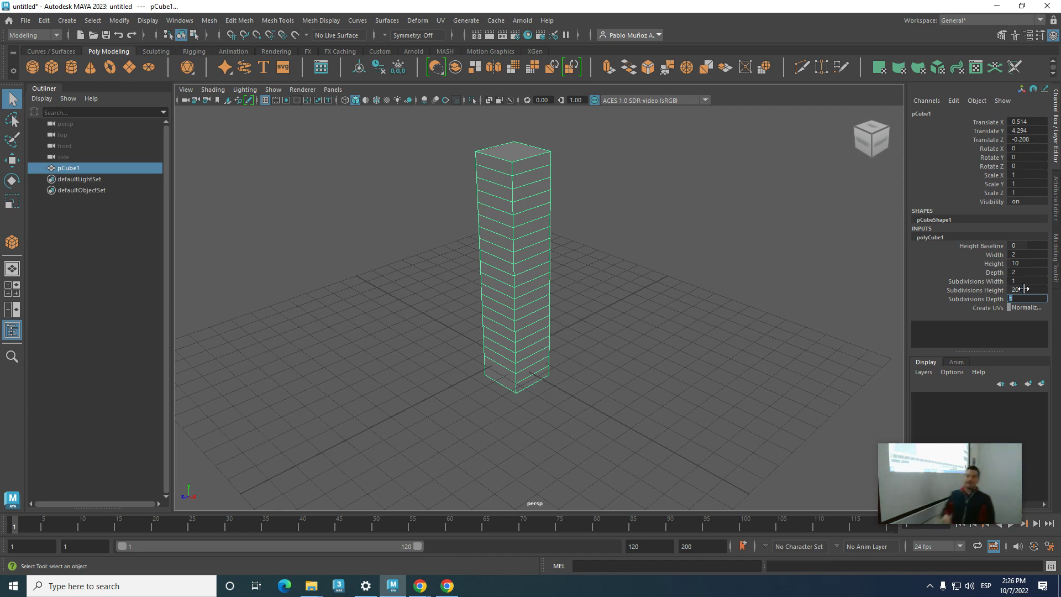
left_click(574, 337)
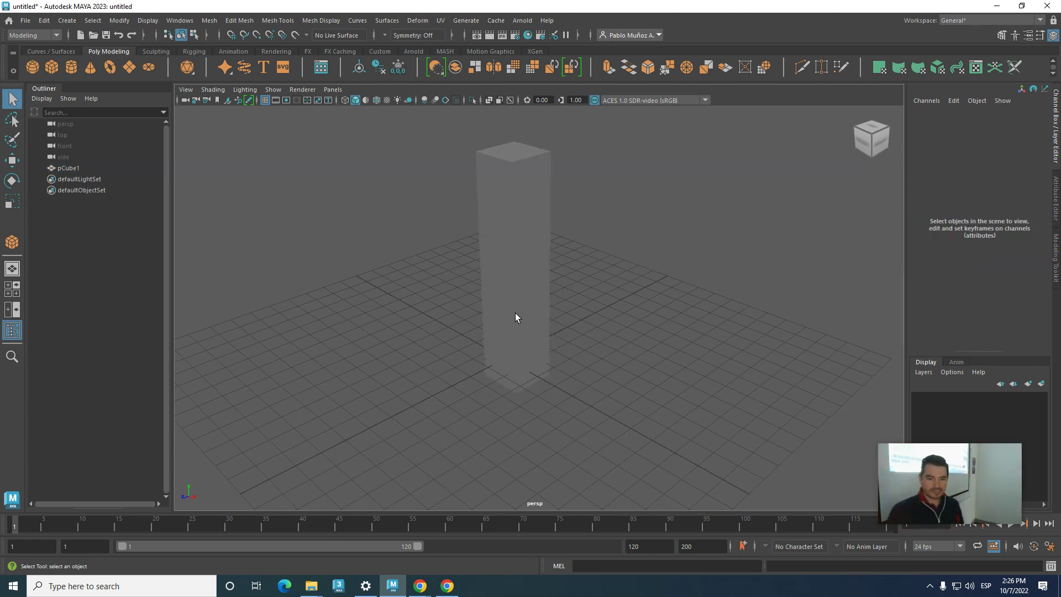
left_click(514, 306)
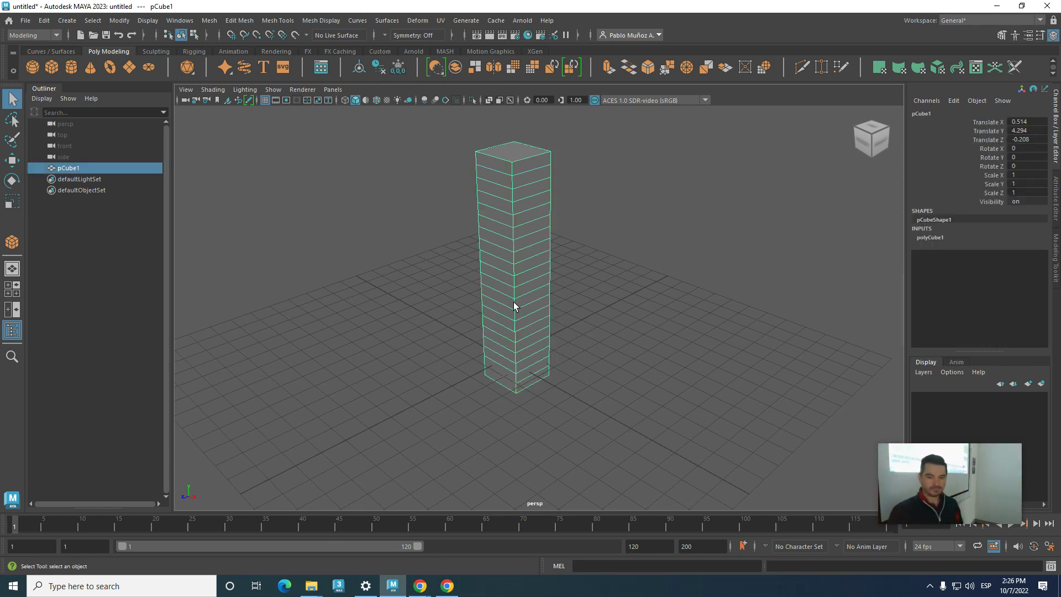
- Raise the box vertically to a Translate Y of about 5.2 so its base sits above the grid
left_click_drag(568, 263, 554, 243, "alt")
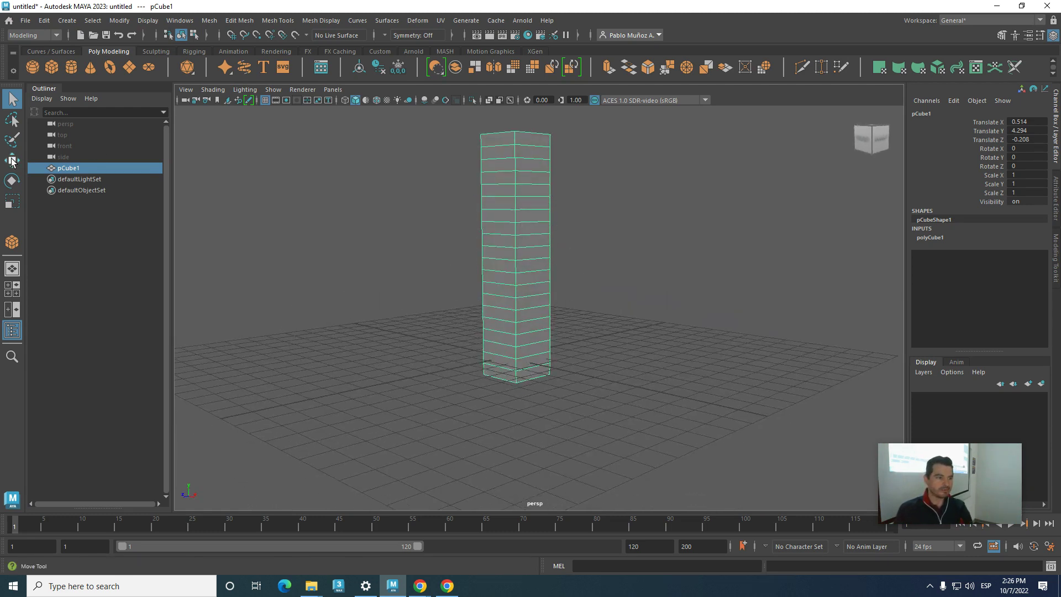
key("w")
left_click_drag(515, 231, 516, 210)
left_click_drag(602, 264, 575, 282, "alt")
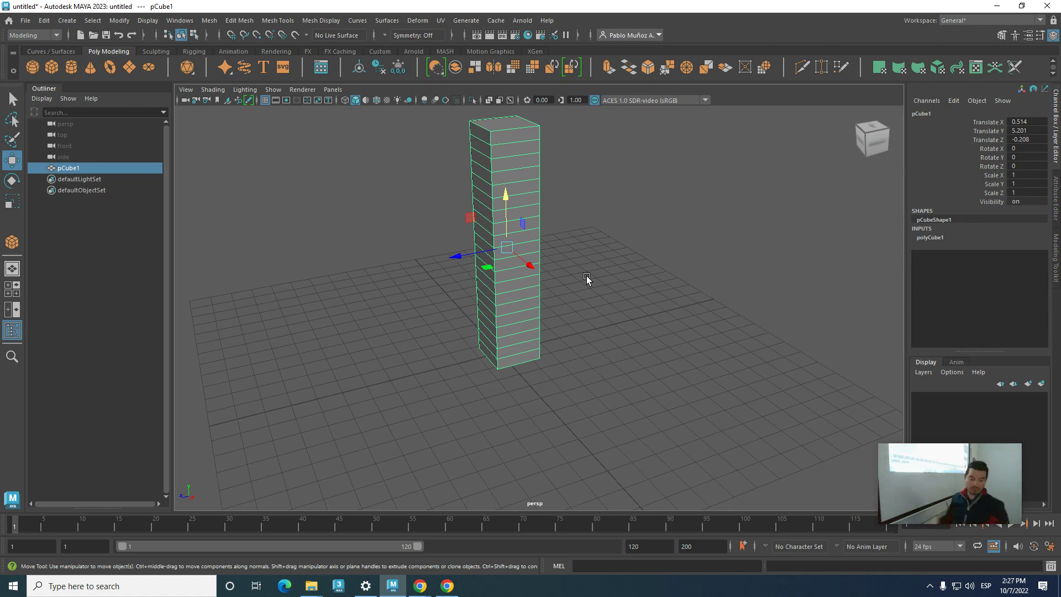
- Duplicate the box and move the two boxes apart along Z, the original to about 4.73 and the copy to about -3.09
key("ctrl+d")
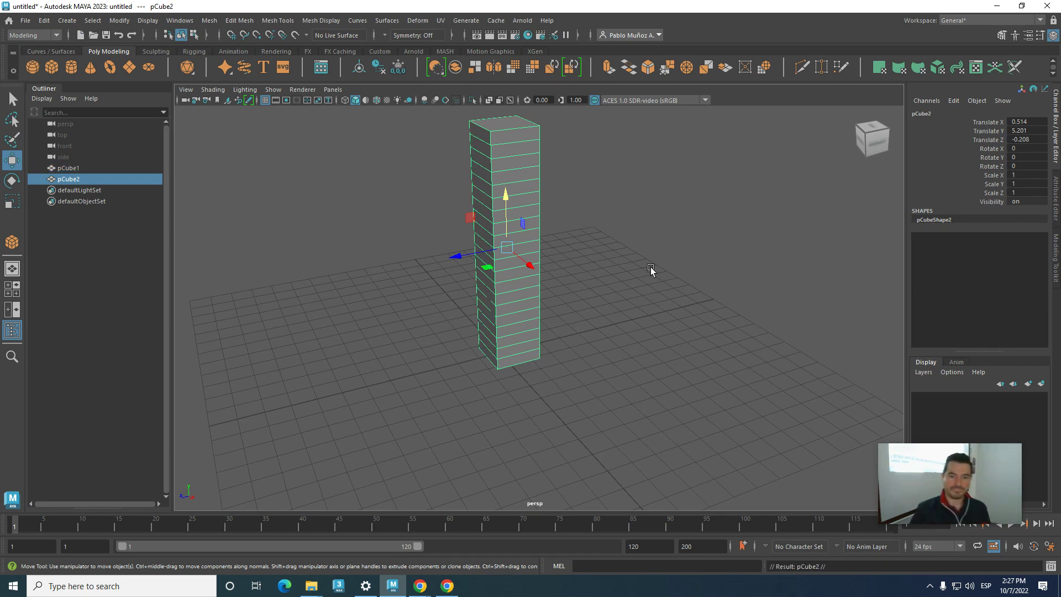
left_click_drag(494, 257, 523, 243)
left_click(500, 278, "shift")
left_click(596, 304)
left_click(531, 253)
left_click(389, 333, "shift")
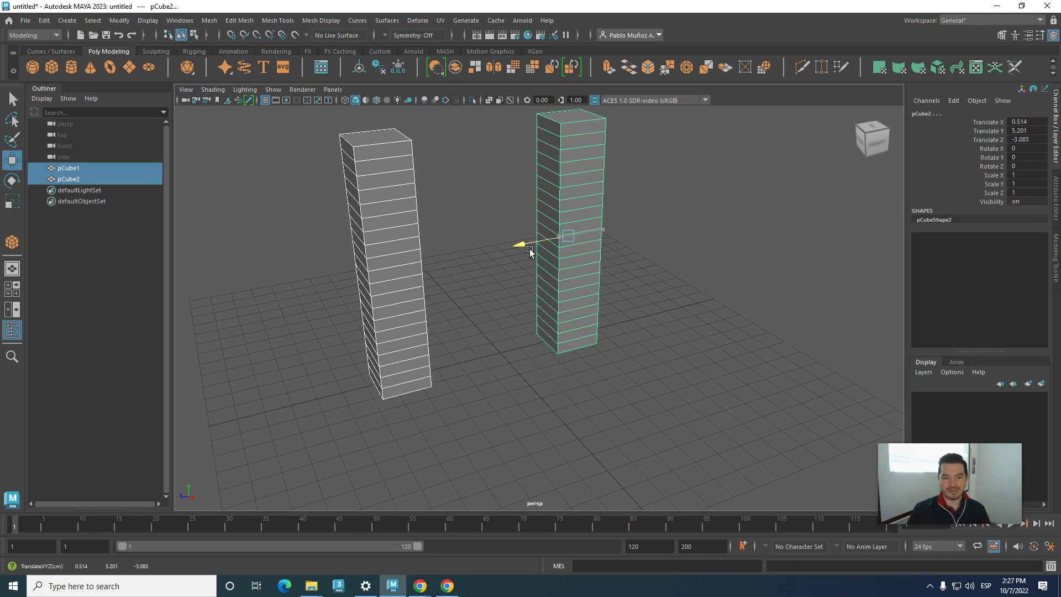
left_click(645, 385)
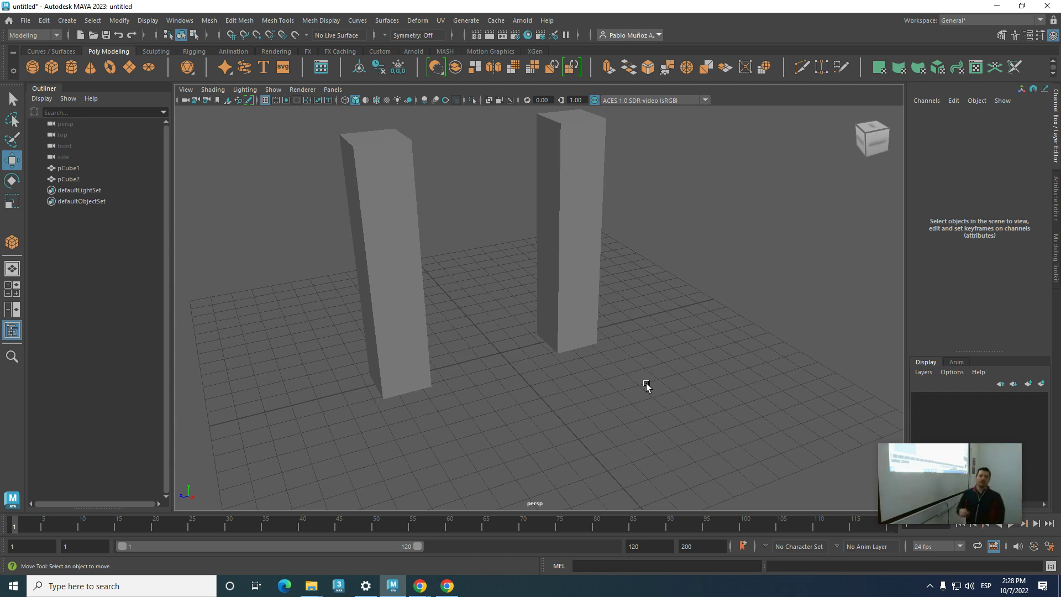
- Select the original box and detach the Nonlinear deformer list as a floating window placed beyond the second box
left_click(401, 300)
left_click_drag(499, 370, 544, 383, "alt")
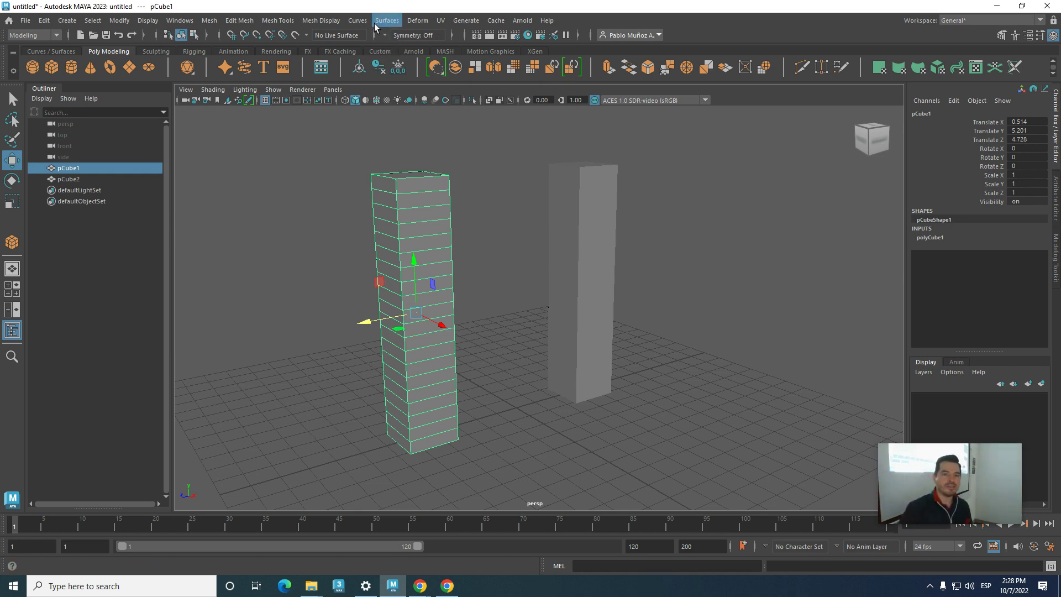
left_click(414, 20)
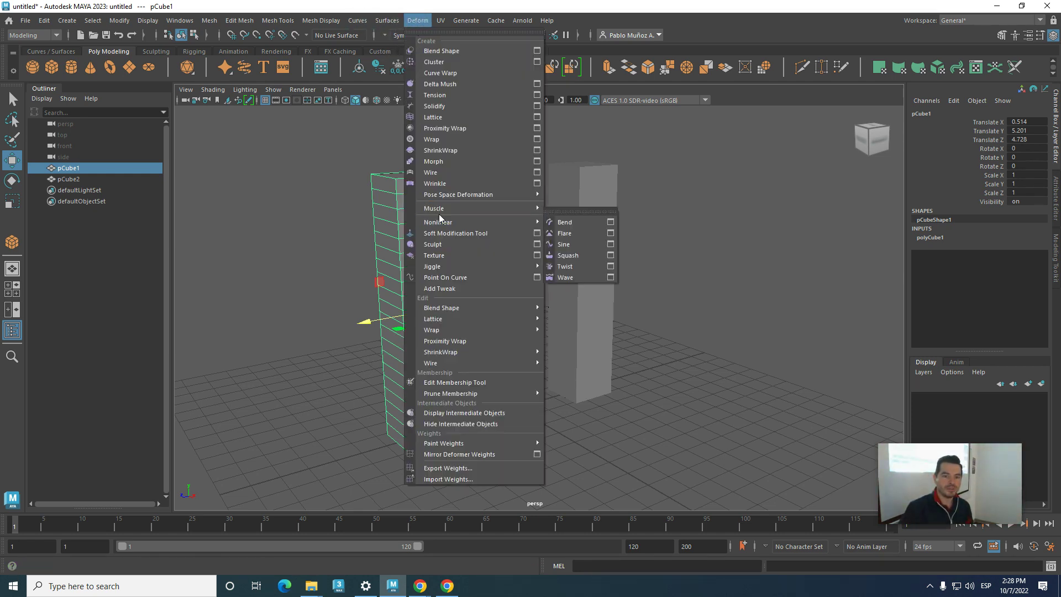
mouse_move(480, 222)
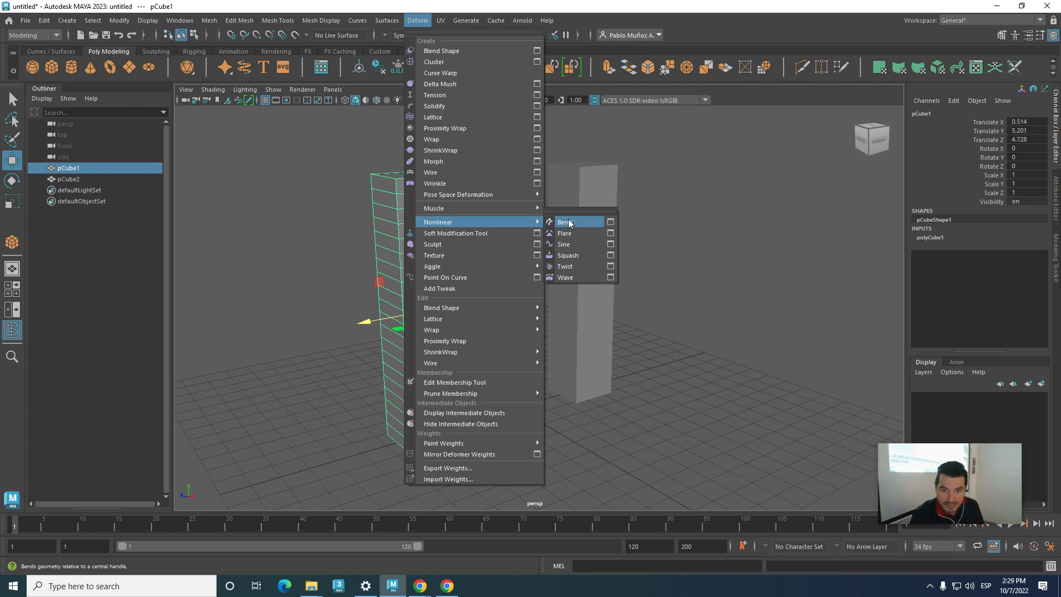
left_click(572, 212)
left_click_drag(592, 203, 764, 203)
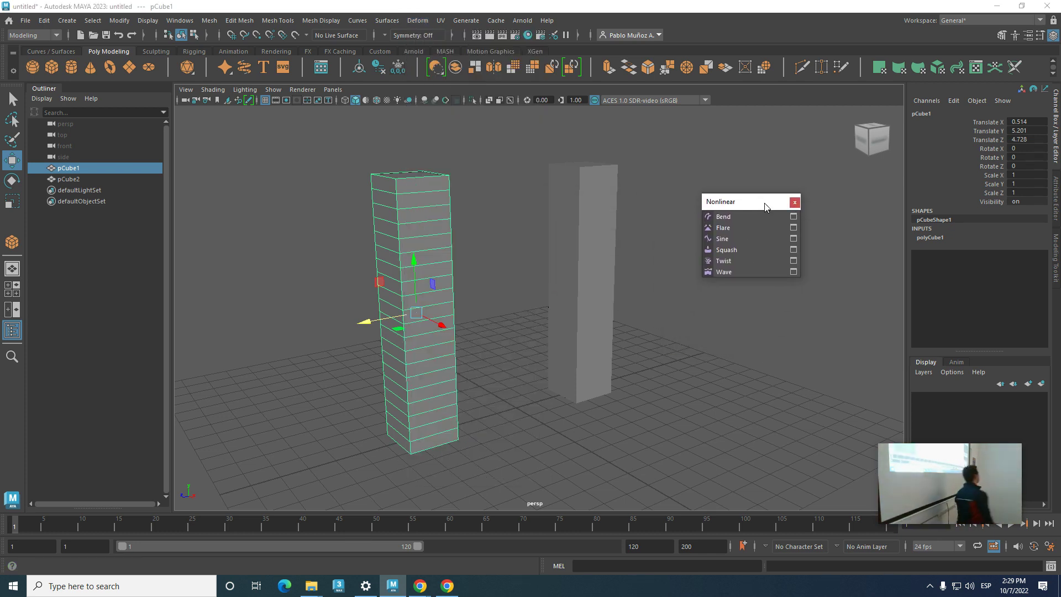
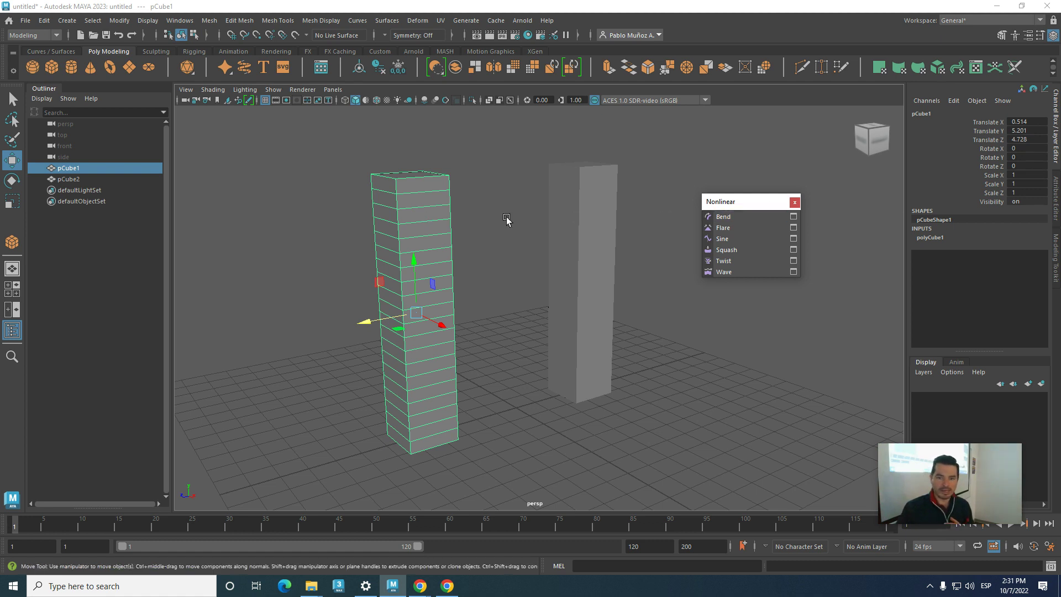
- Rename the original box pCube1 as Bend
double_click(70, 168)
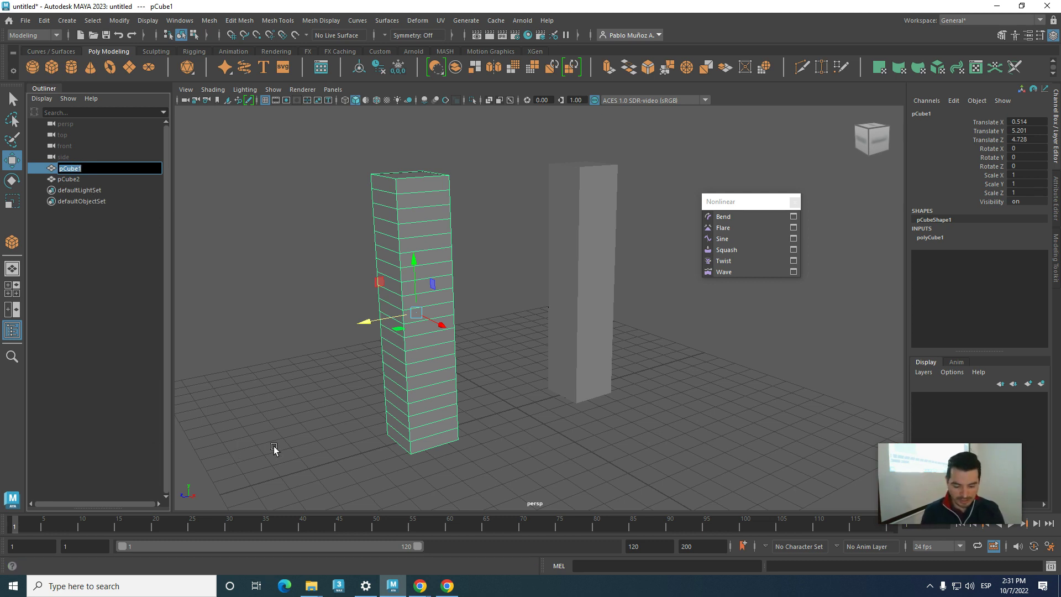
type("Bend")
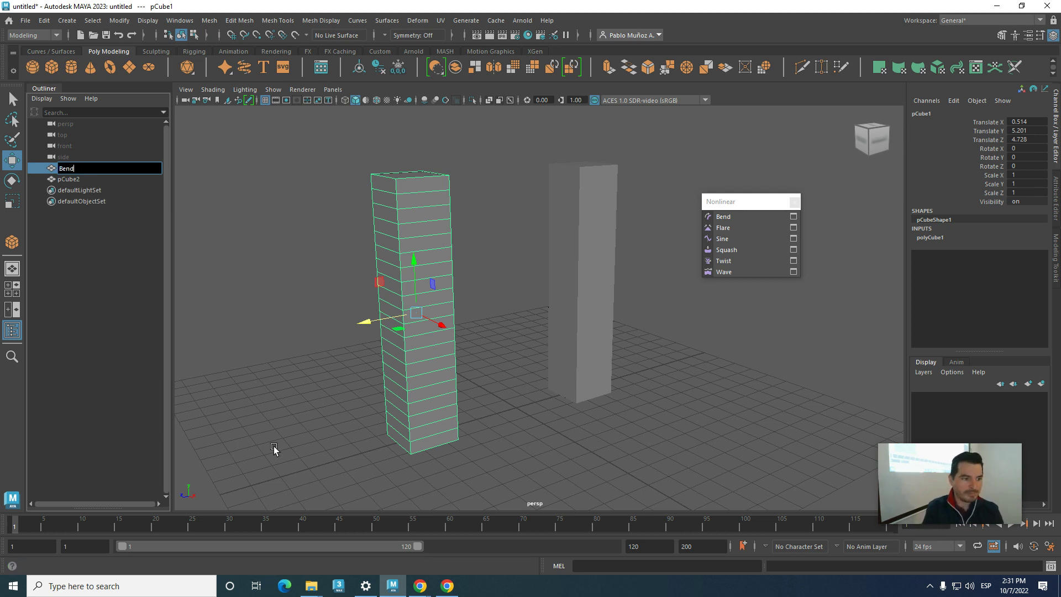
key("Return")
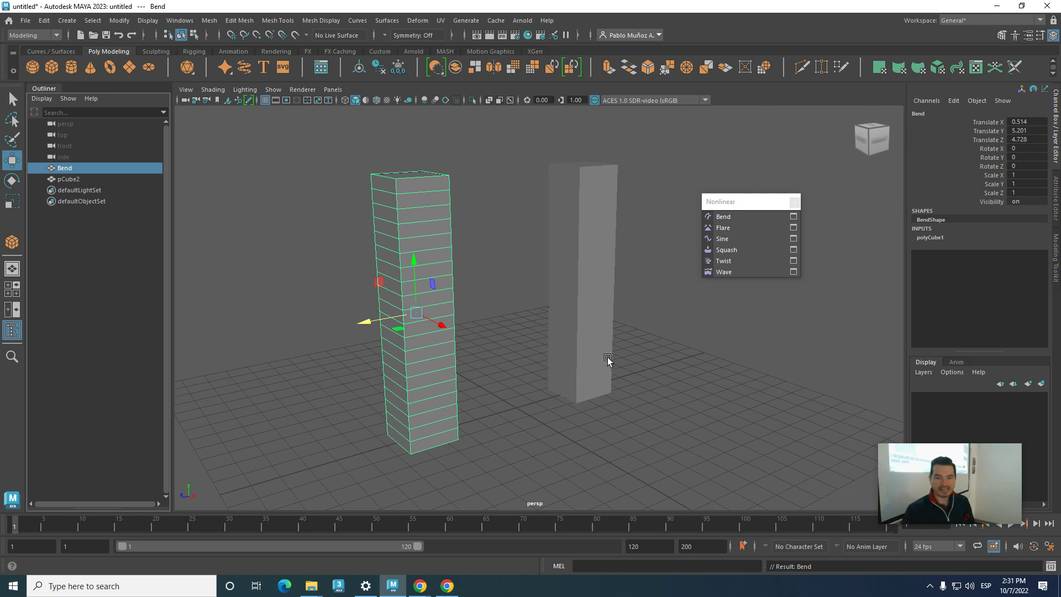
- Apply a Bend deformer to the Bend box and open the bend1 deformer attributes of its handle
left_click(725, 220)
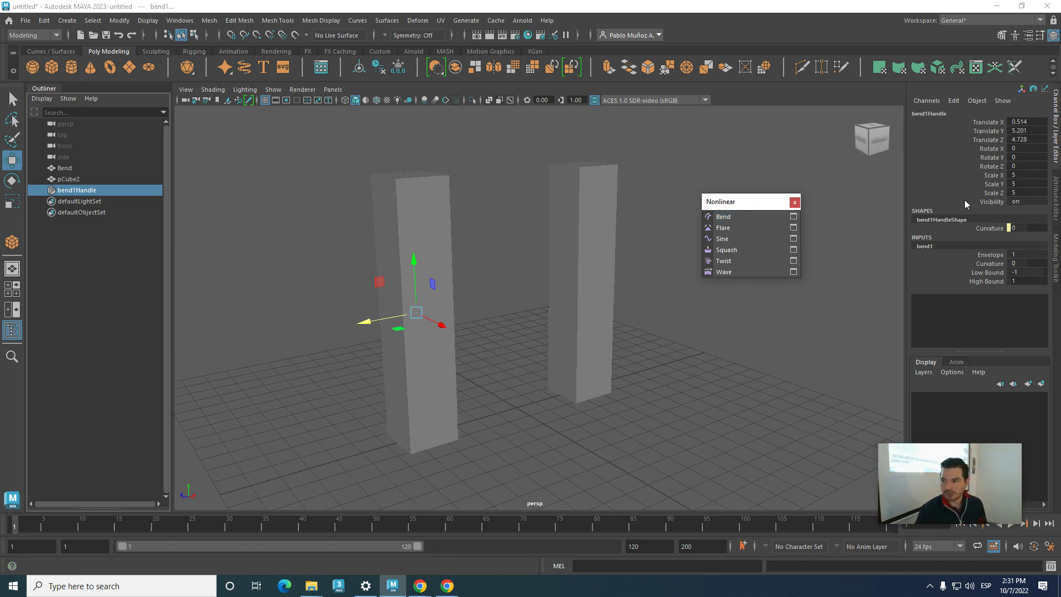
left_click(1055, 196)
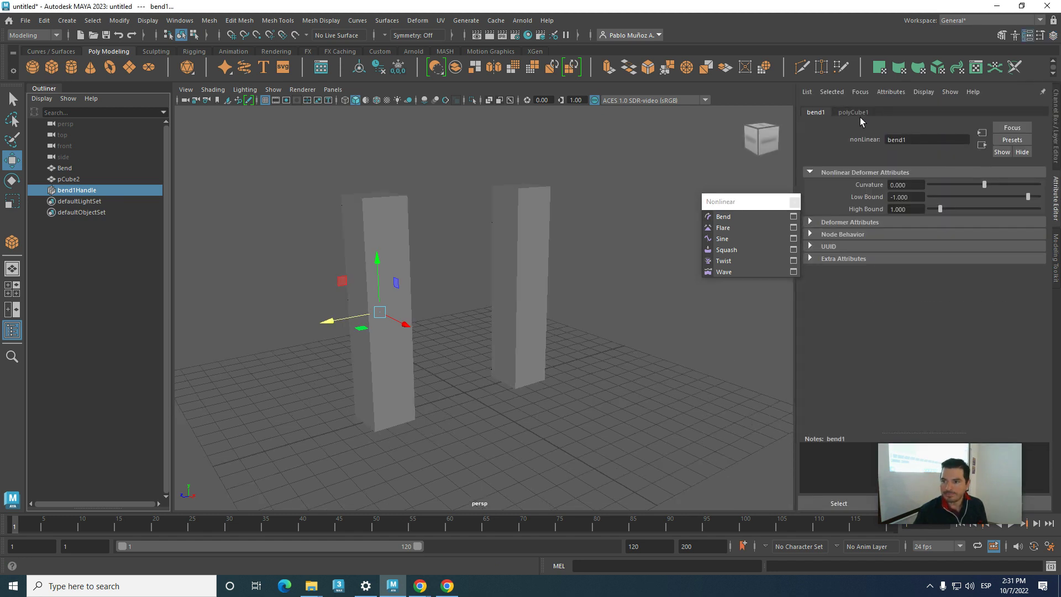
left_click(1056, 149)
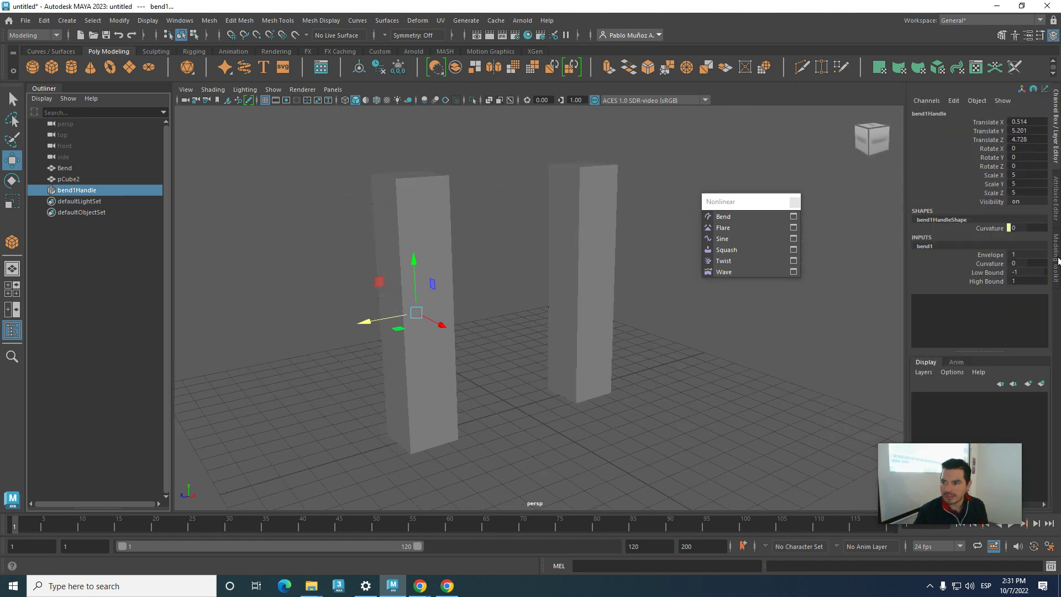
left_click(416, 217)
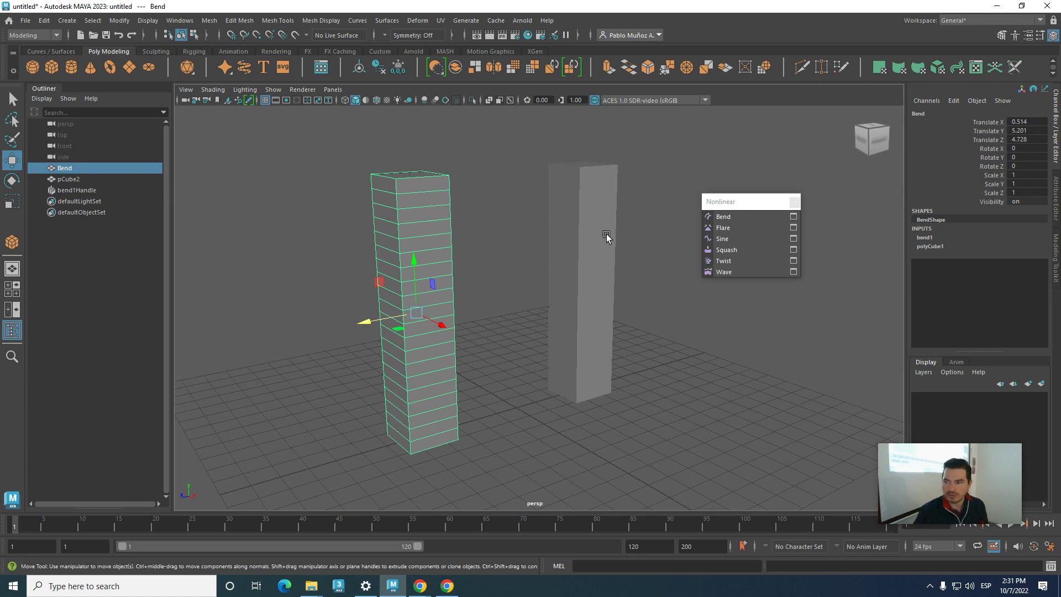
left_click(67, 191)
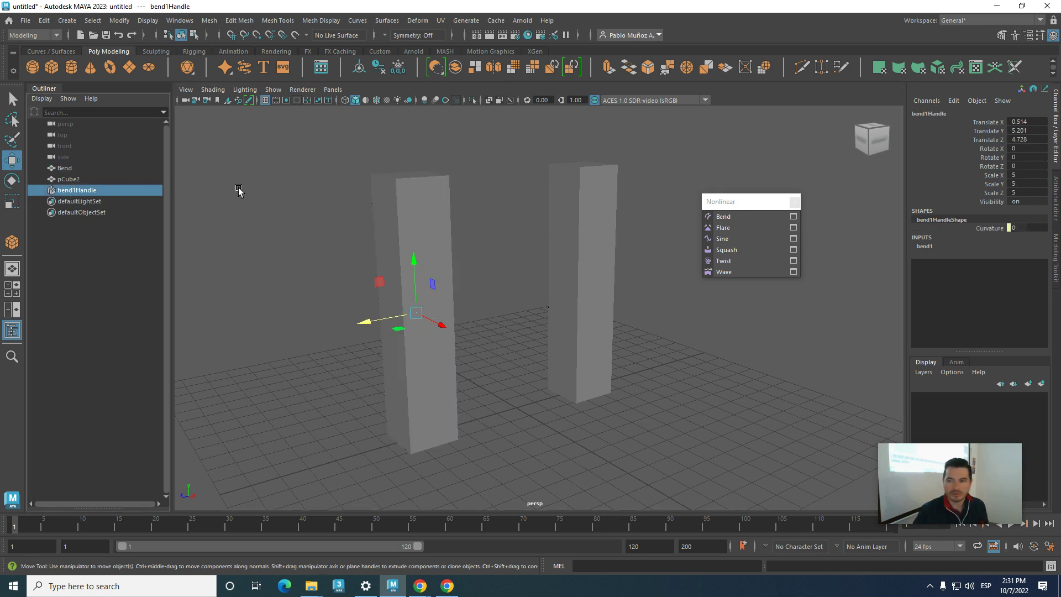
left_click(1055, 200)
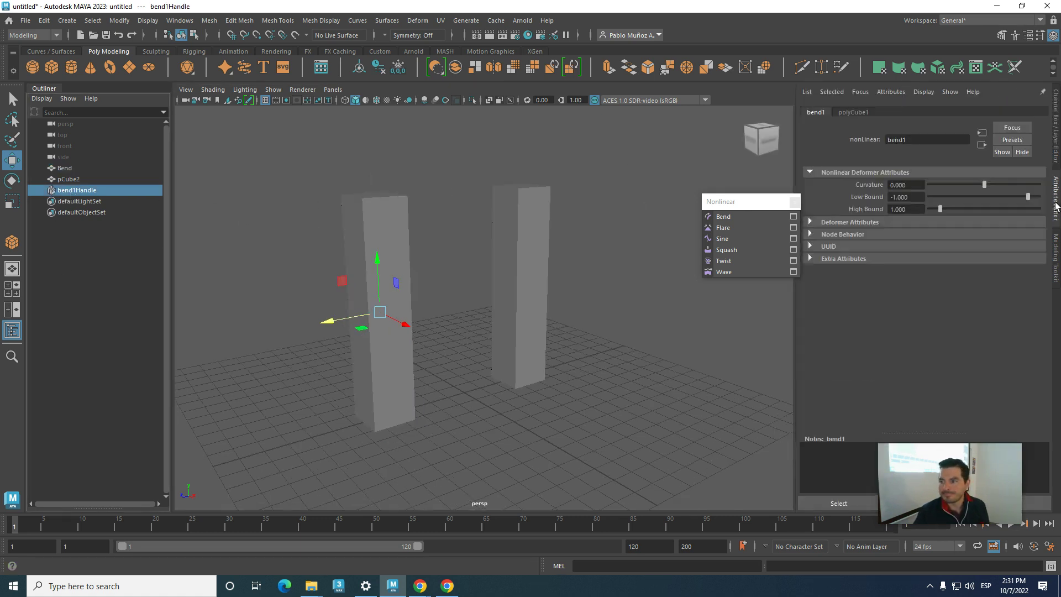
left_click(937, 113)
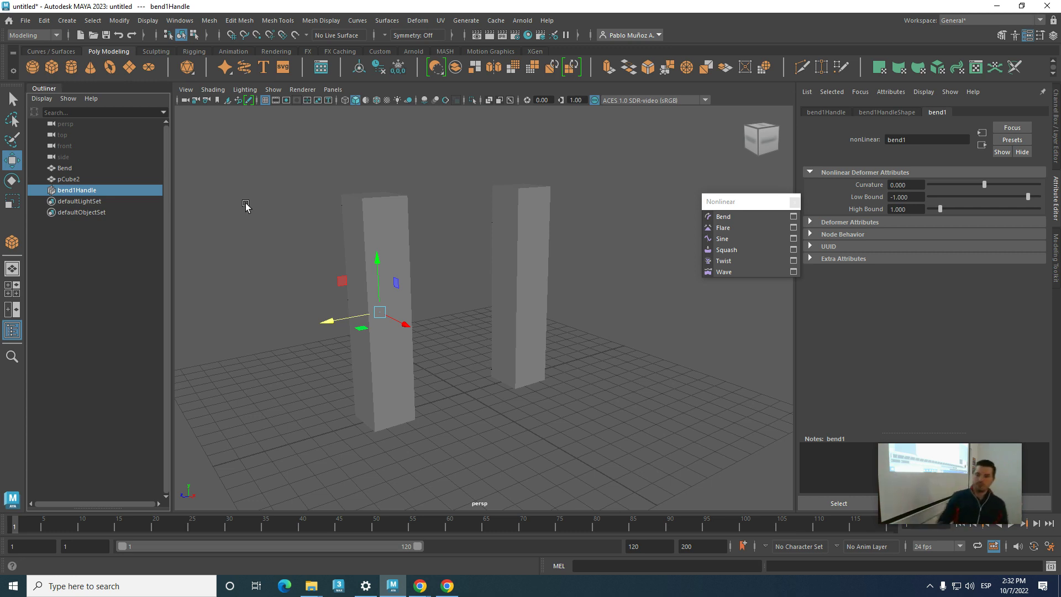
- Set bend1's Curvature to about -115.7 and both its Low Bound and High Bound to 0
left_click_drag(982, 185, 958, 186)
mouse_move(1027, 196)
left_mouse_down()
mouse_move(1012, 197)
mouse_move(1034, 197)
mouse_move(1025, 198)
left_mouse_up()
left_click_drag(946, 208, 925, 205)
mouse_move(1038, 197)
left_mouse_down()
mouse_move(1022, 198)
mouse_move(1040, 198)
left_mouse_up()
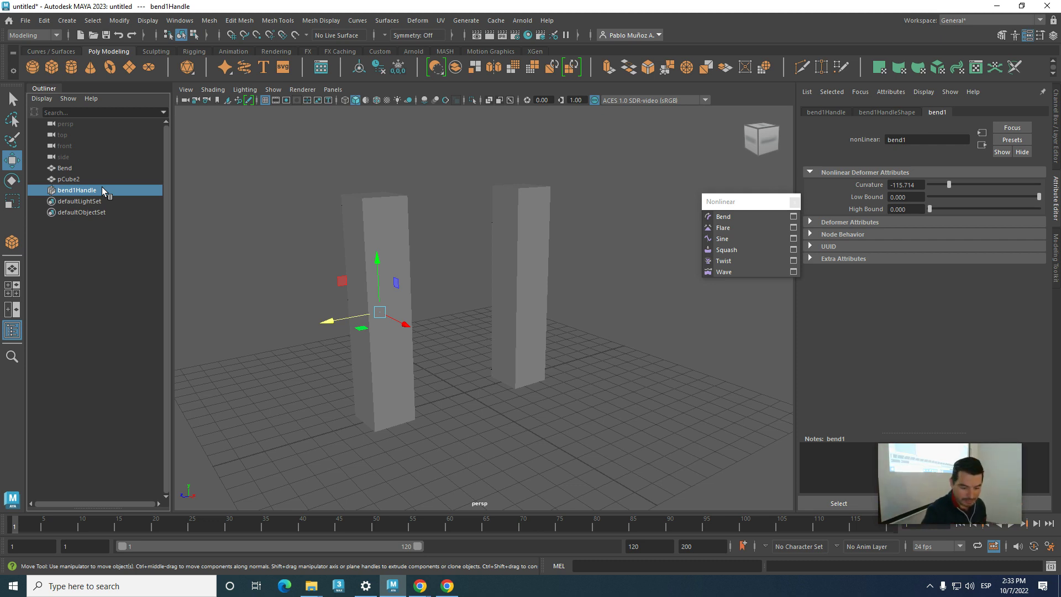
- Show the bend handle's manipulators and curl the box to a Curvature of about -132, with bounds of about -0.621 and 0.621
key("t")
scroll(353, 285, "up", 3)
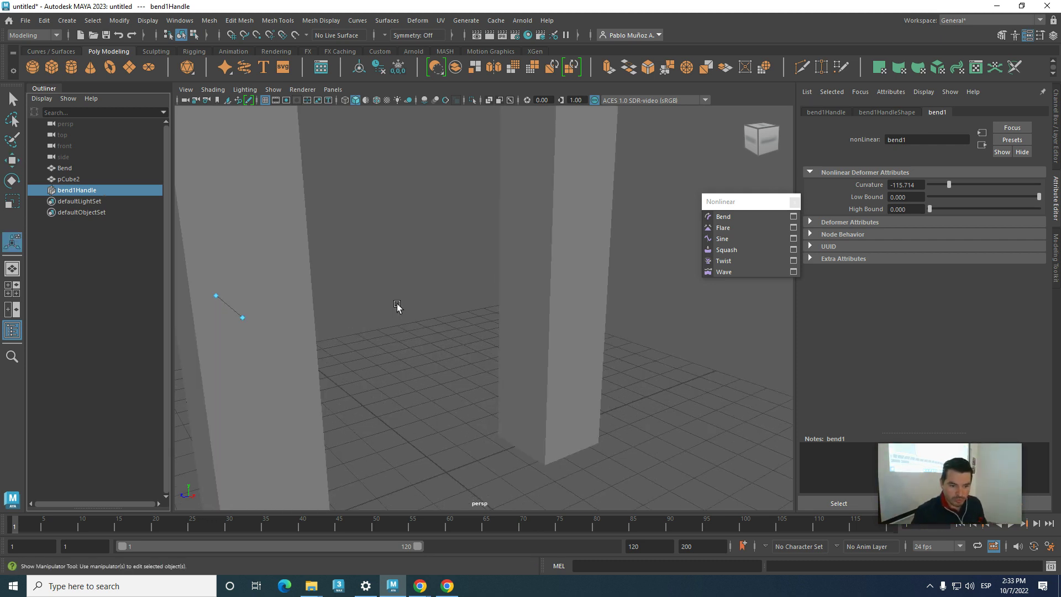
left_click_drag(372, 319, 445, 265, "alt")
scroll(445, 265, "down", 3)
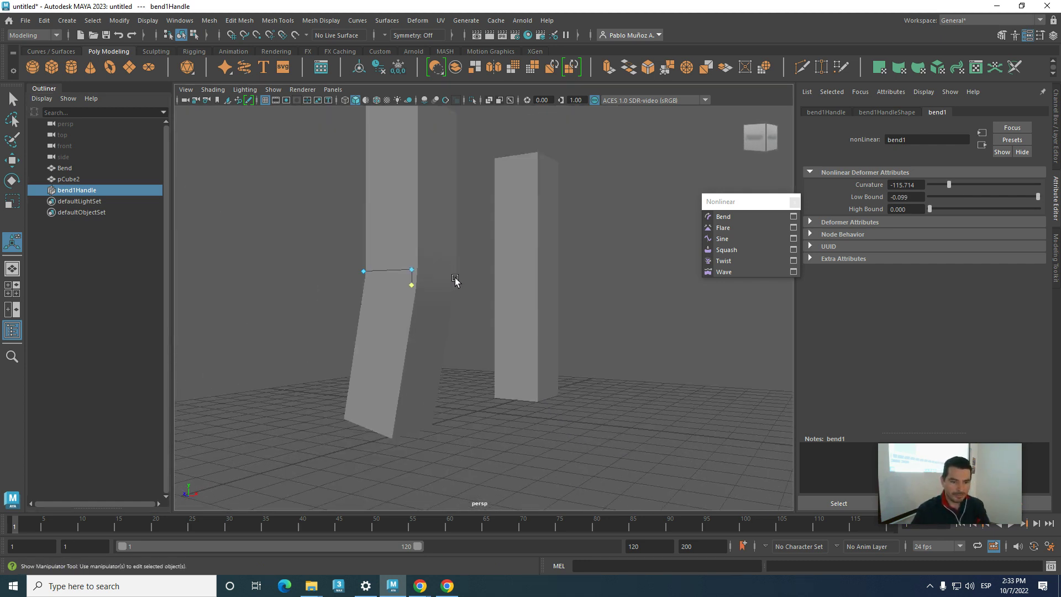
left_click(408, 308)
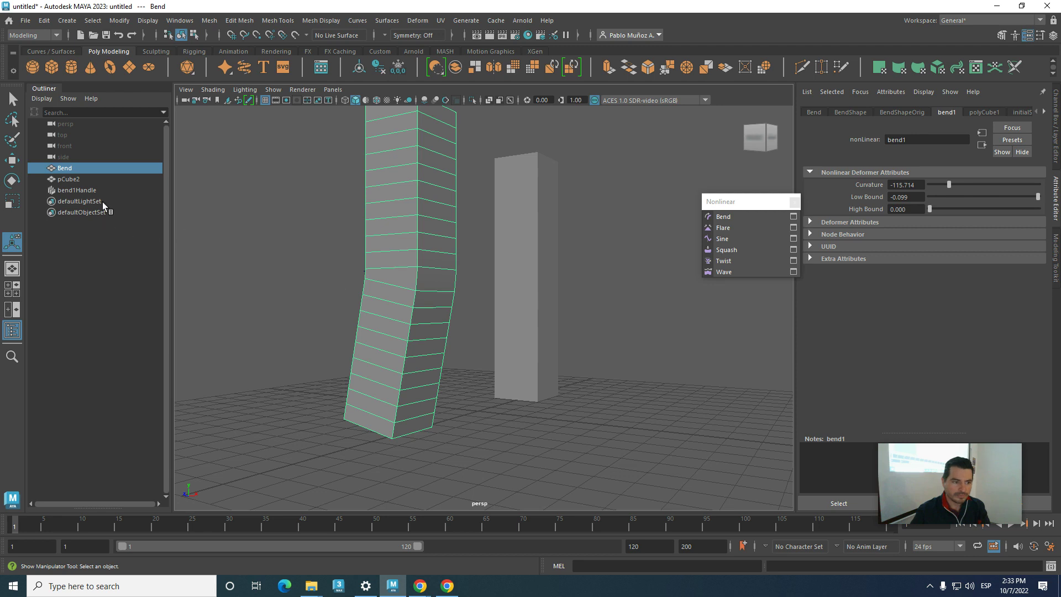
left_click(99, 189)
left_click_drag(411, 269, 422, 163)
left_click_drag(363, 270, 416, 360)
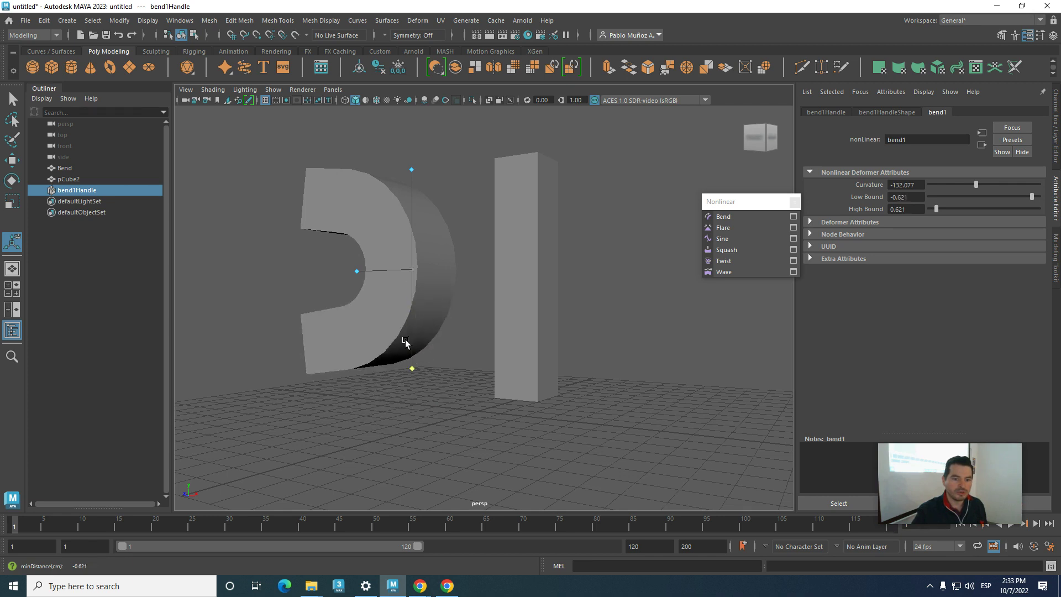
- Loosen the bend with the manipulators to a Curvature of about -110.4 and a Low Bound of about -0.534
mouse_move(357, 277)
left_mouse_down()
mouse_move(411, 271)
mouse_move(360, 272)
left_mouse_up()
mouse_move(411, 368)
left_mouse_down()
mouse_move(422, 301)
mouse_move(413, 354)
left_mouse_up()
mouse_move(358, 273)
left_mouse_down()
mouse_move(433, 267)
mouse_move(409, 253)
mouse_move(356, 265)
mouse_move(390, 257)
mouse_move(365, 270)
left_mouse_up()
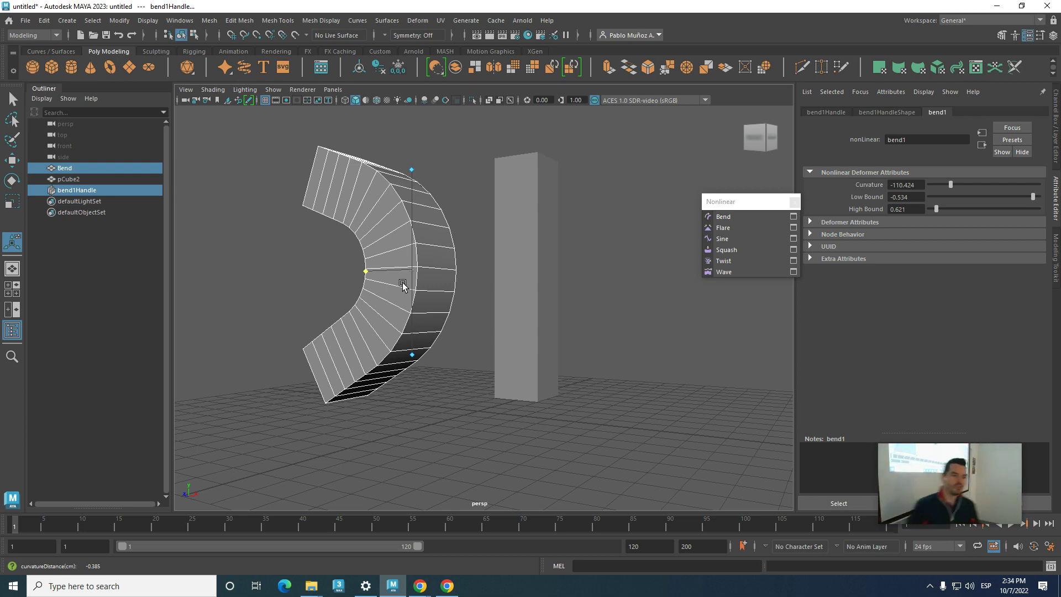
- Select only the bend handle and rotate it about 3.2 degrees around Y
left_click(130, 254)
left_click(77, 191)
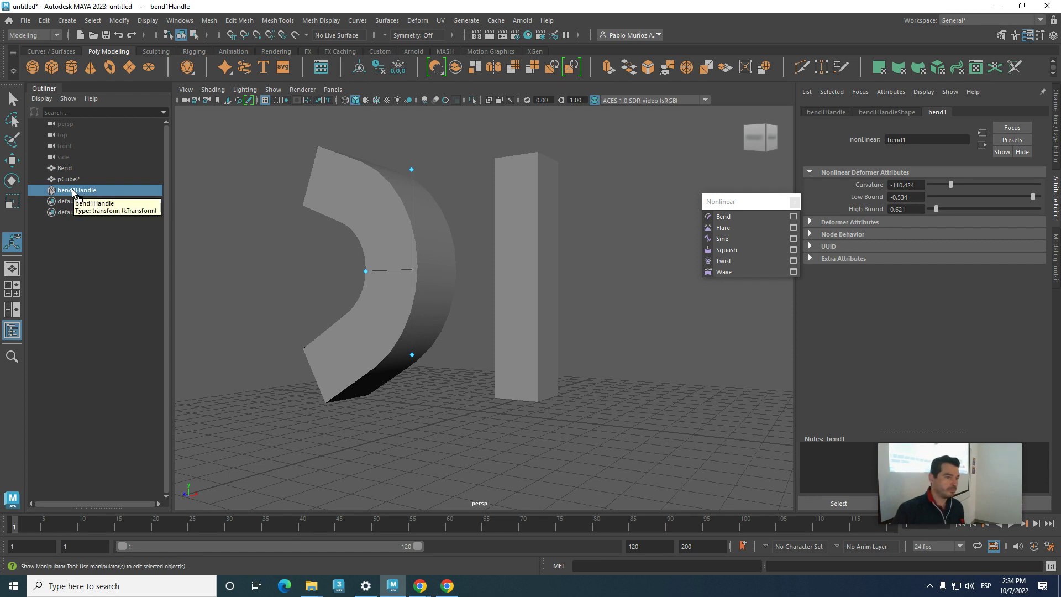
left_click(12, 182)
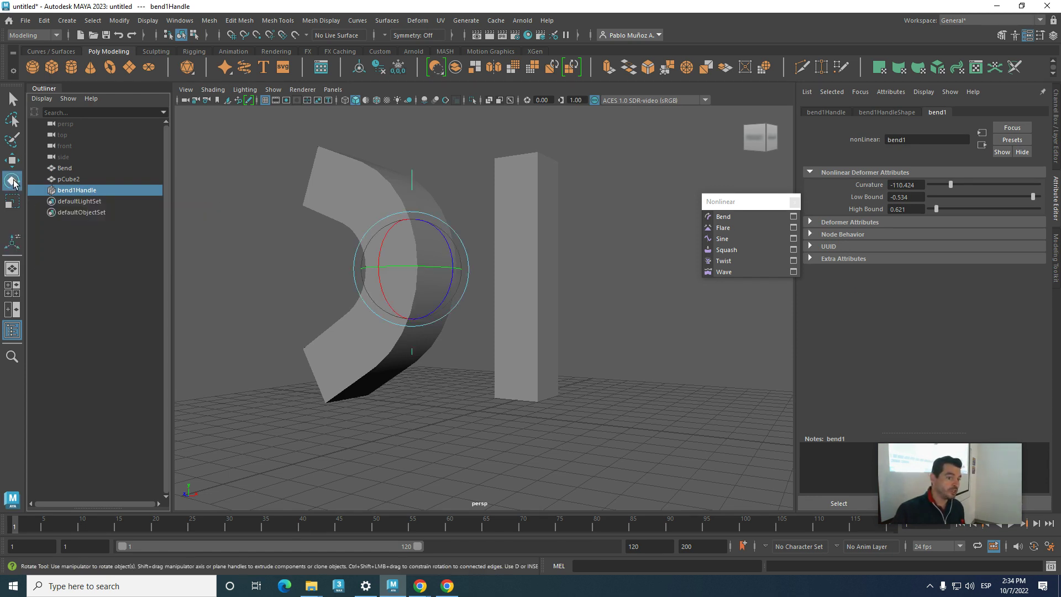
left_click_drag(410, 268, 359, 267)
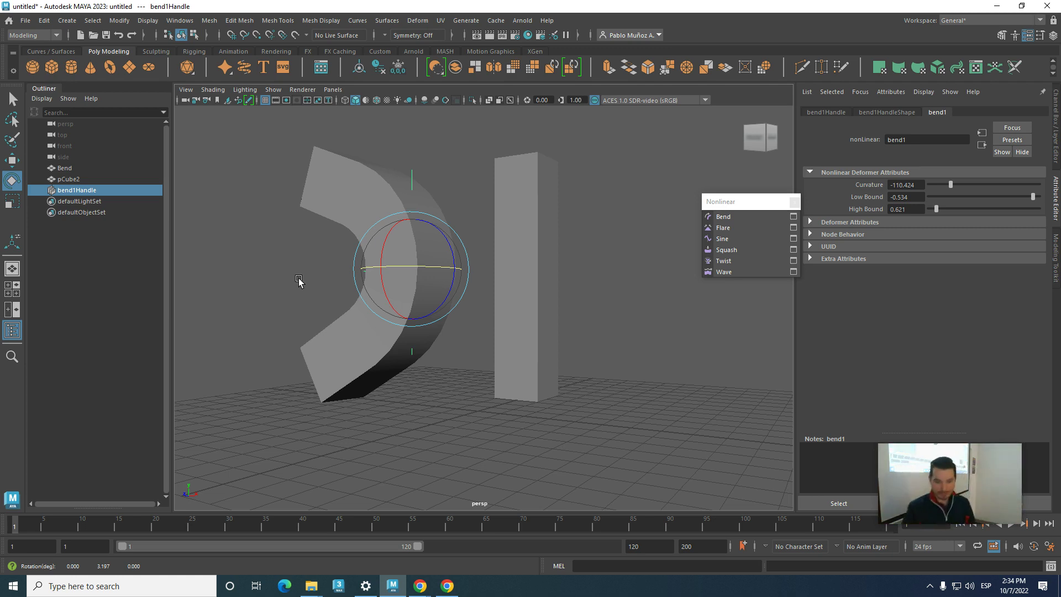
- Extend the timeline's playback range to frame 200
left_click_drag(967, 460, 111, 455)
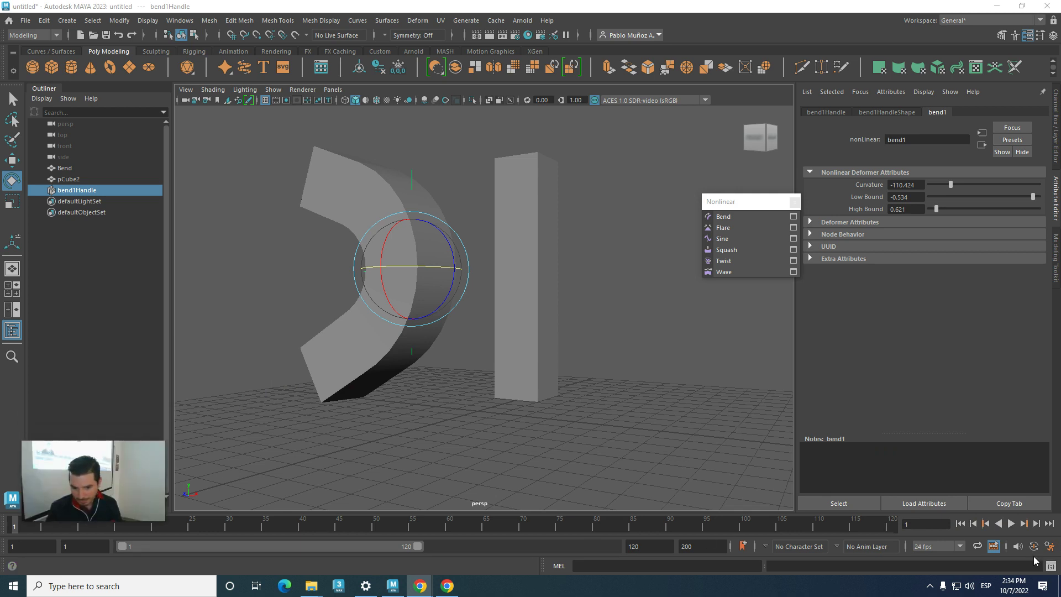
left_click_drag(417, 545, 612, 546)
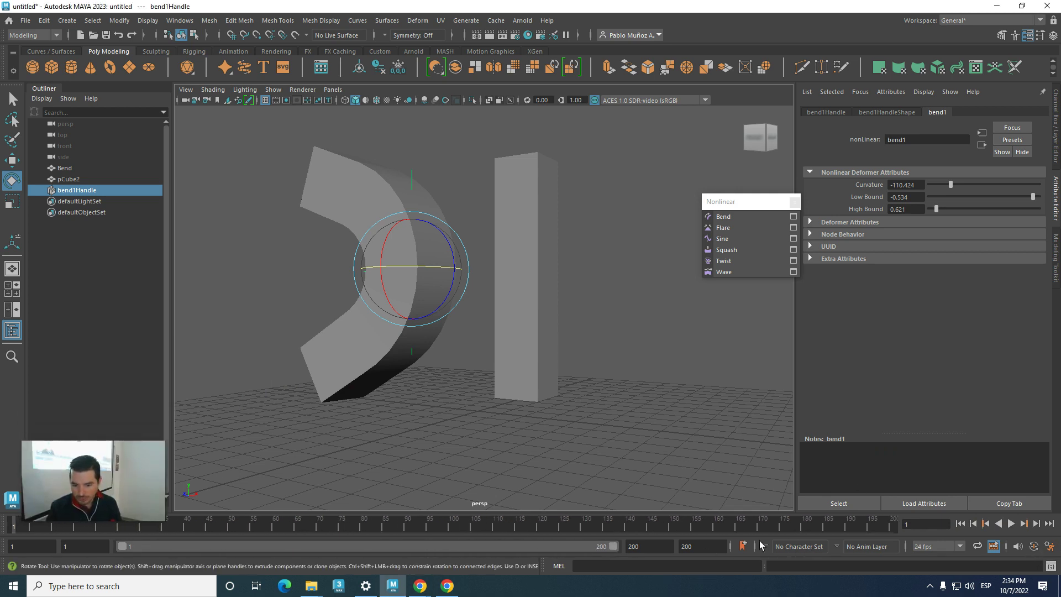
left_click_drag(165, 458, 165, 407)
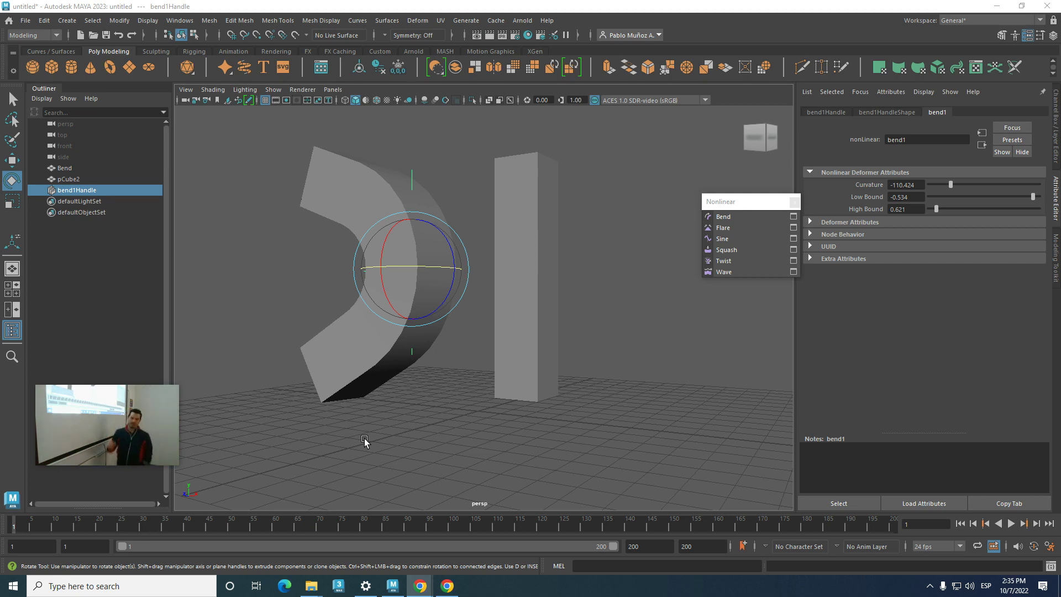
- Set the playback end and animation end to 240, keep the playback speed at 24 fps x 1, and save the preferences
left_click(1048, 546)
left_click_drag(546, 133, 494, 142)
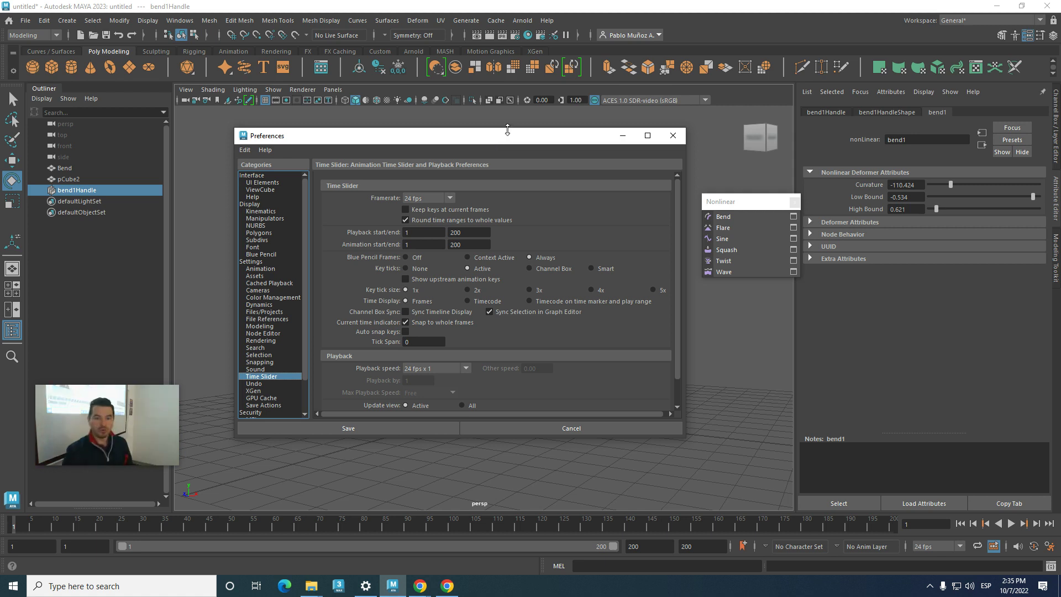
double_click(468, 232)
type("240")
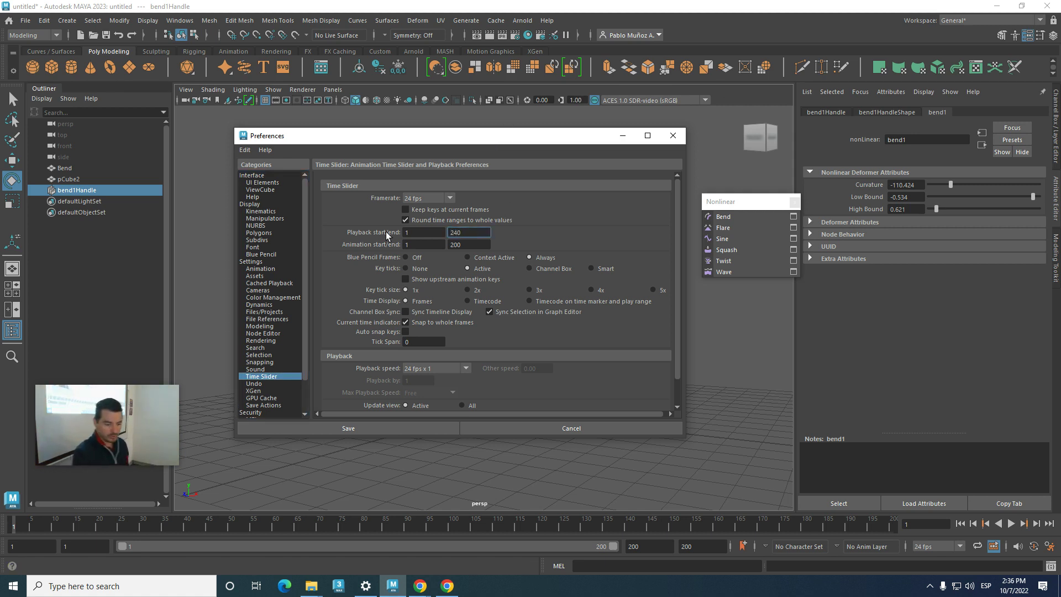
key("Tab")
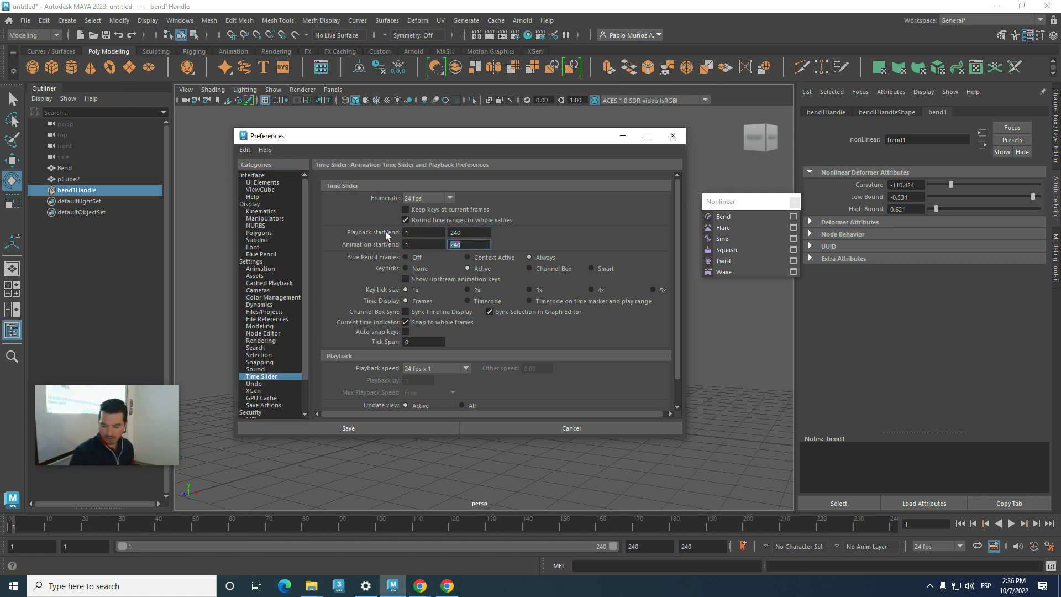
left_click(469, 370)
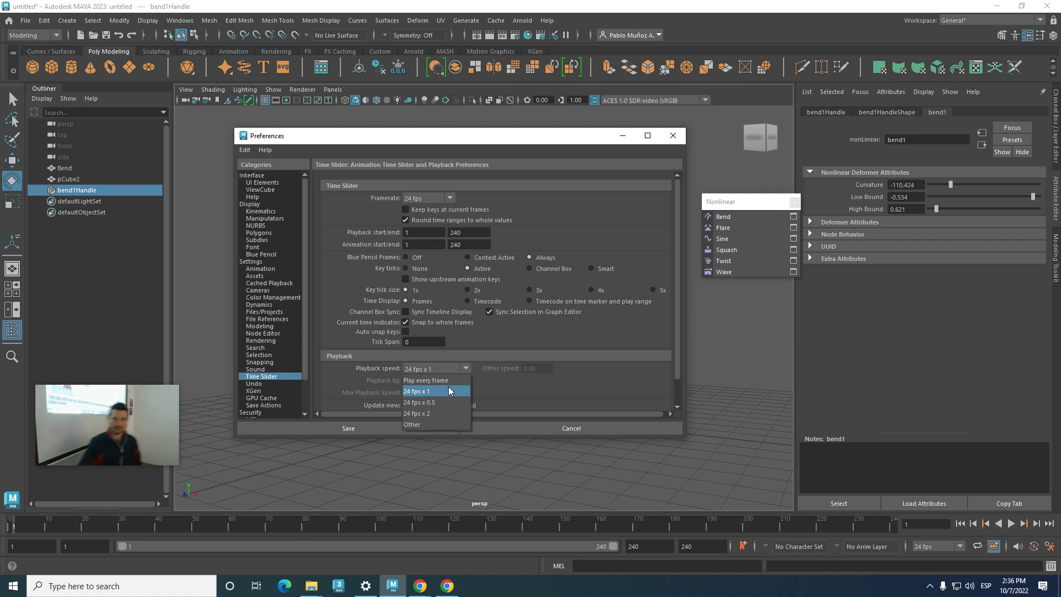
left_click(516, 394)
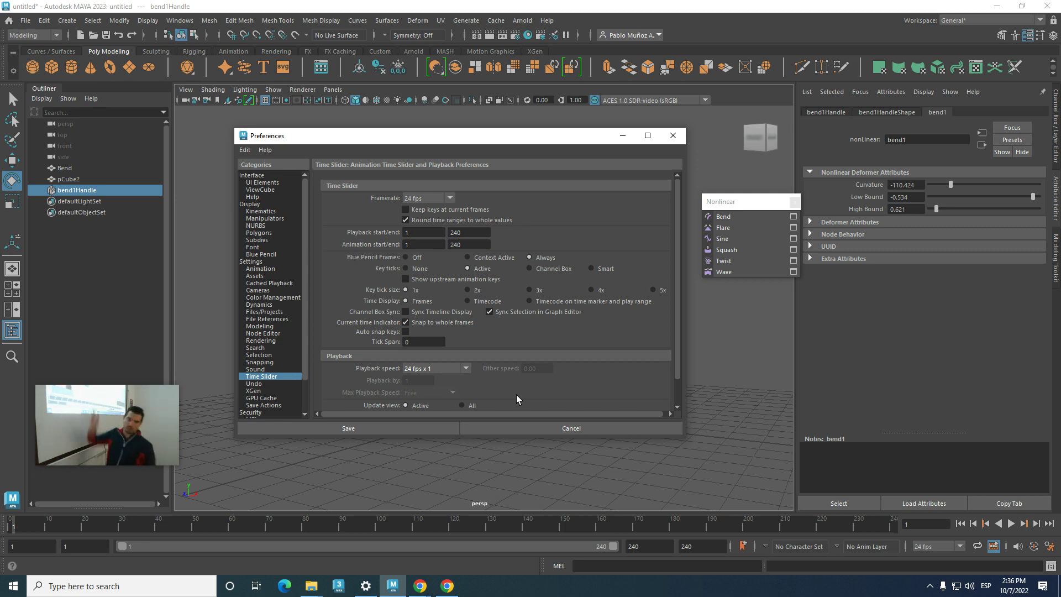
left_click(389, 428)
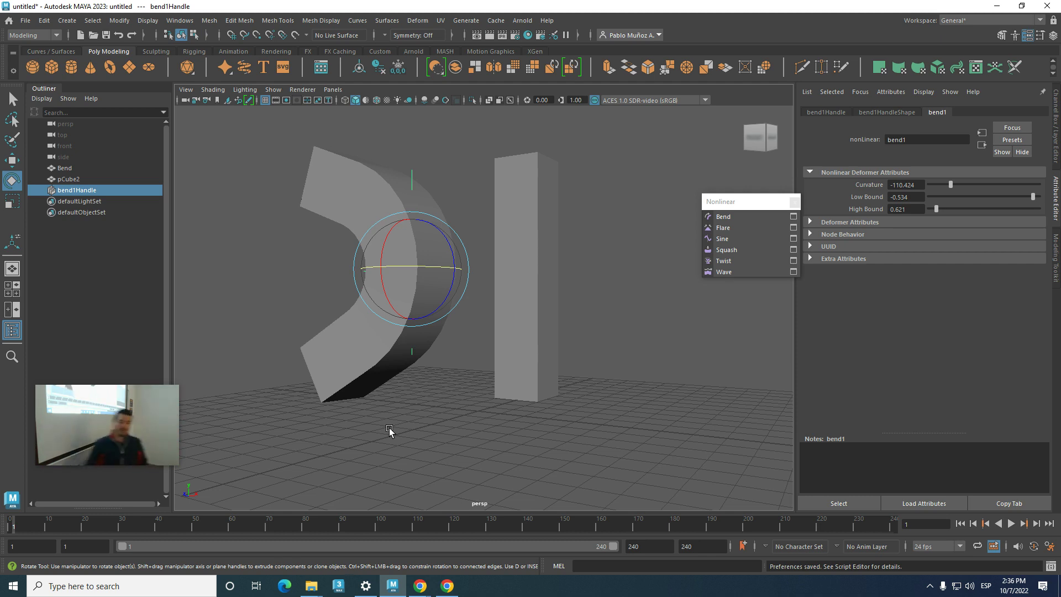
- Set keys on bend1's Curvature, Low Bound and High Bound at frame 1
left_click_drag(14, 526, 14, 525)
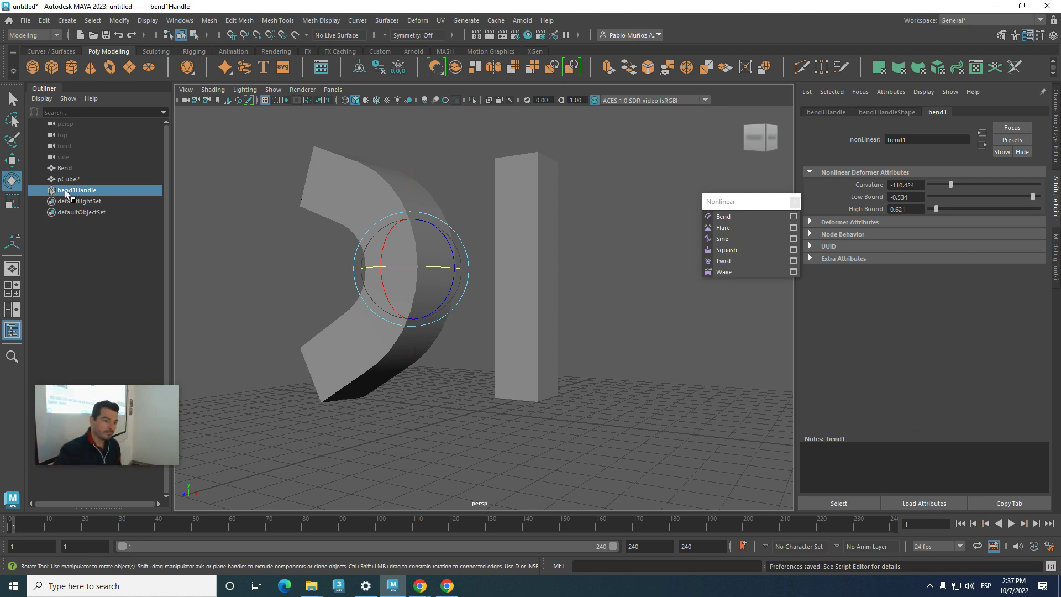
mouse_move(14, 526)
left_mouse_down()
mouse_move(353, 528)
mouse_move(11, 525)
left_mouse_up()
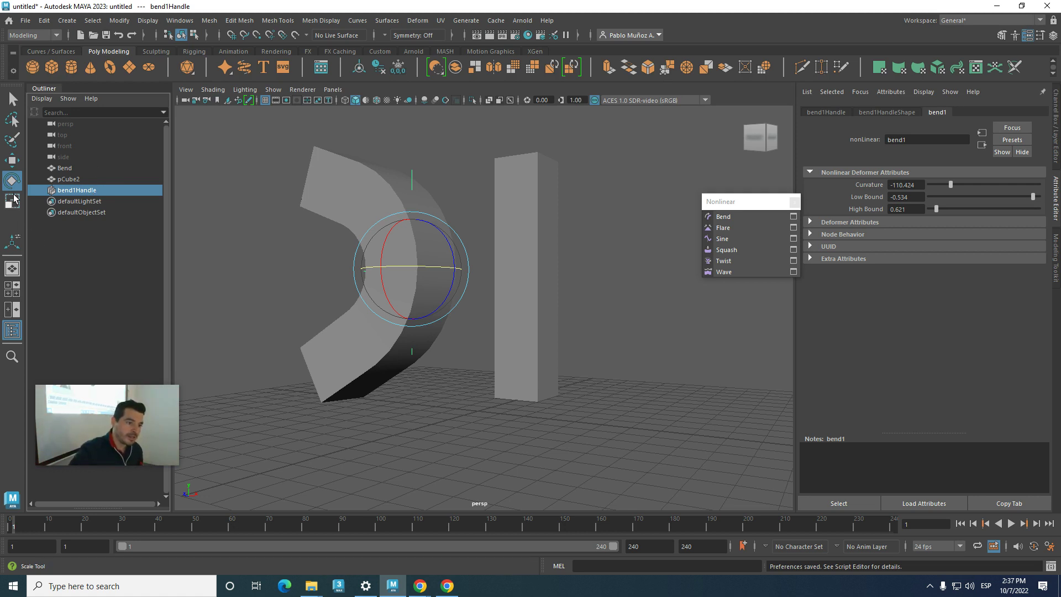
right_click(869, 184)
left_click(877, 200)
right_click(867, 198)
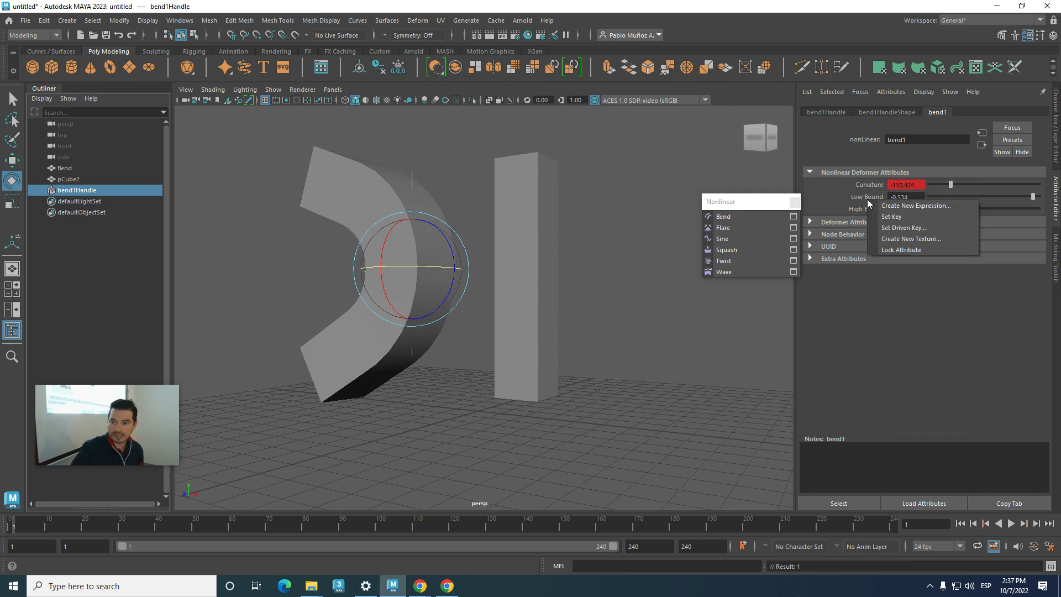
left_click(886, 217)
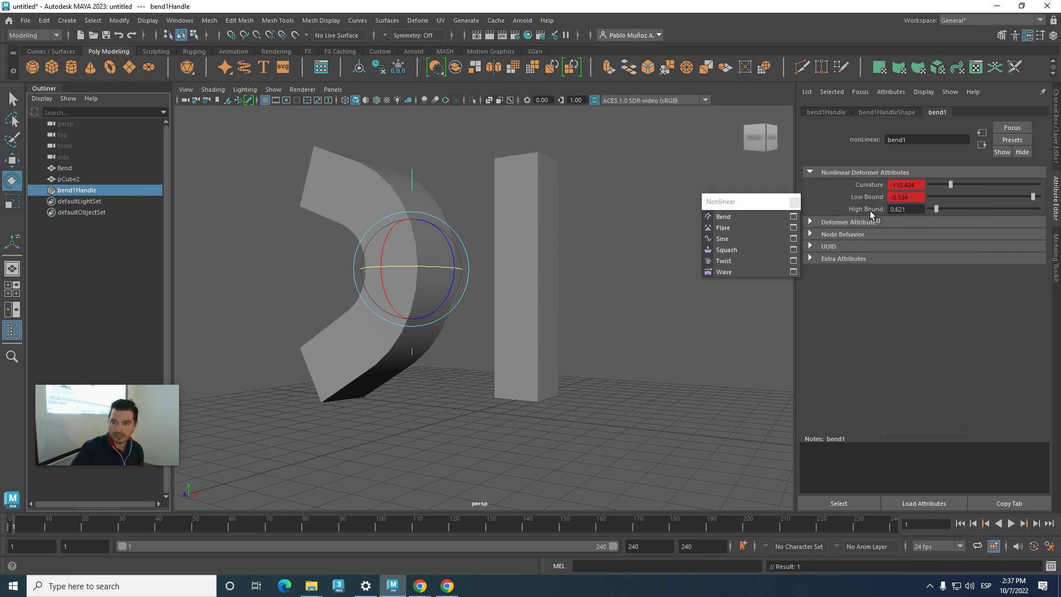
right_click(869, 210)
left_click(890, 228)
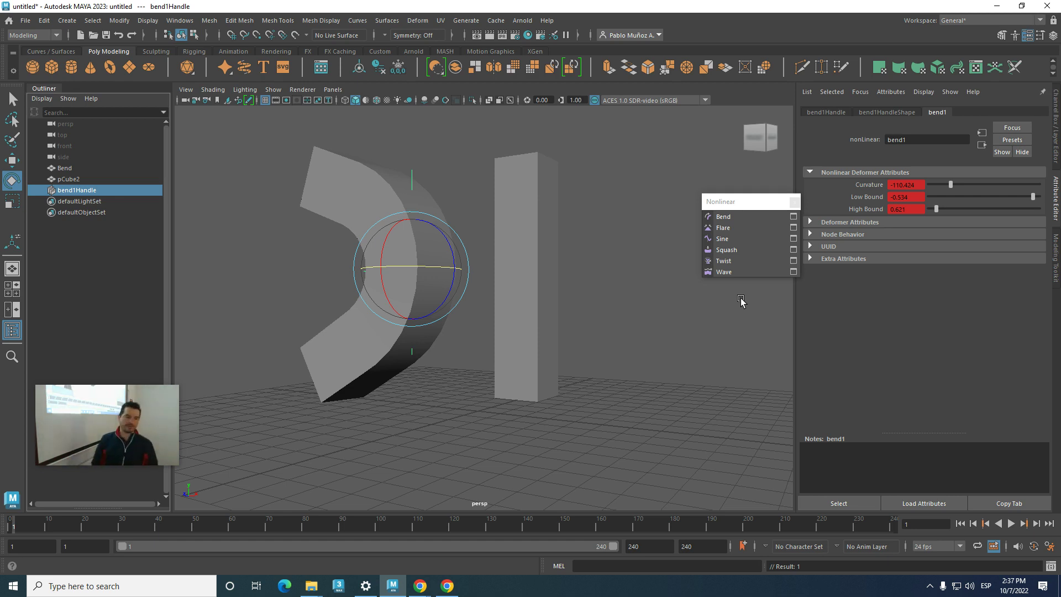
- At frame 70, adjust the bend manipulator to Curvature about 151.8, High Bound 0.87 and Low Bound -0.837, and set a key
key("alt+v")
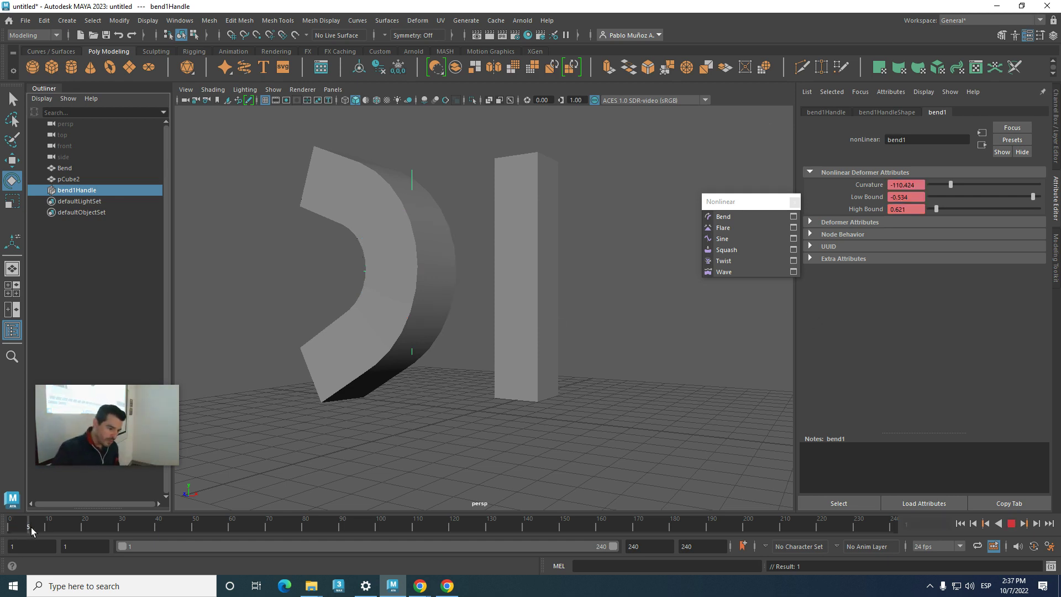
left_click_drag(162, 524, 268, 529)
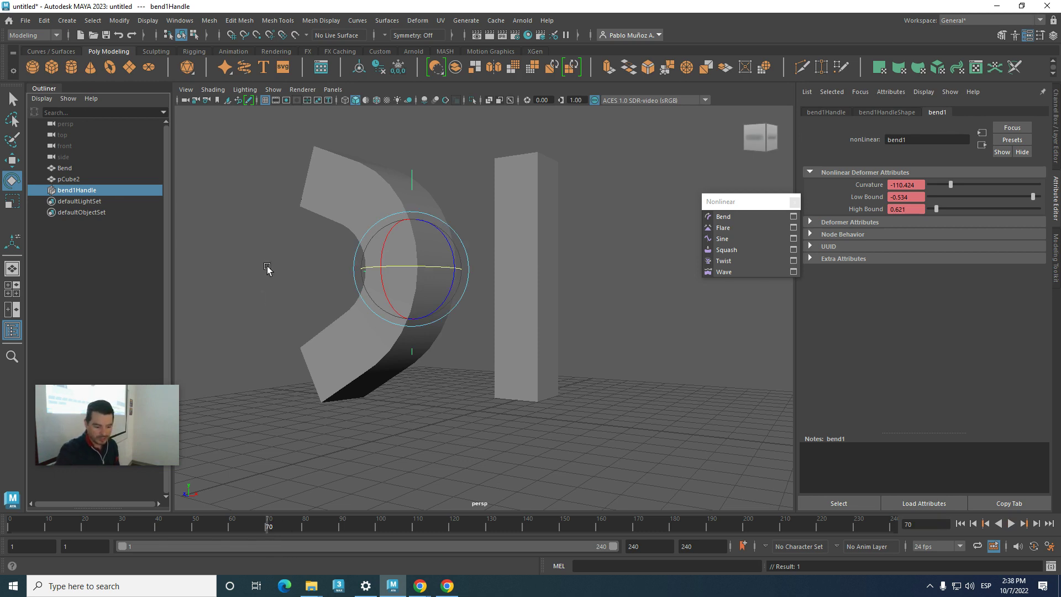
key("t")
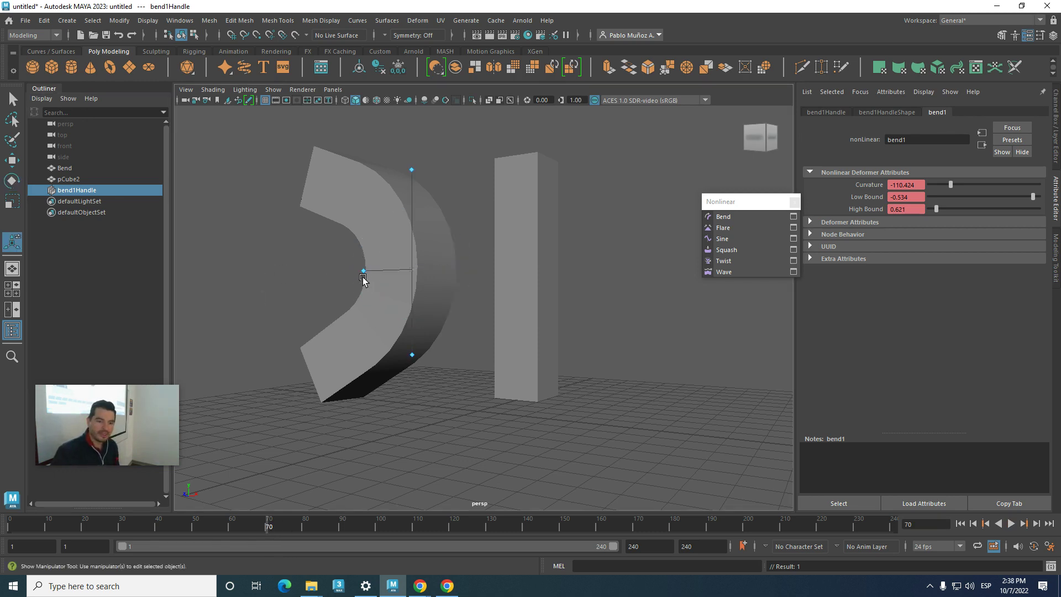
left_click_drag(364, 276, 498, 296)
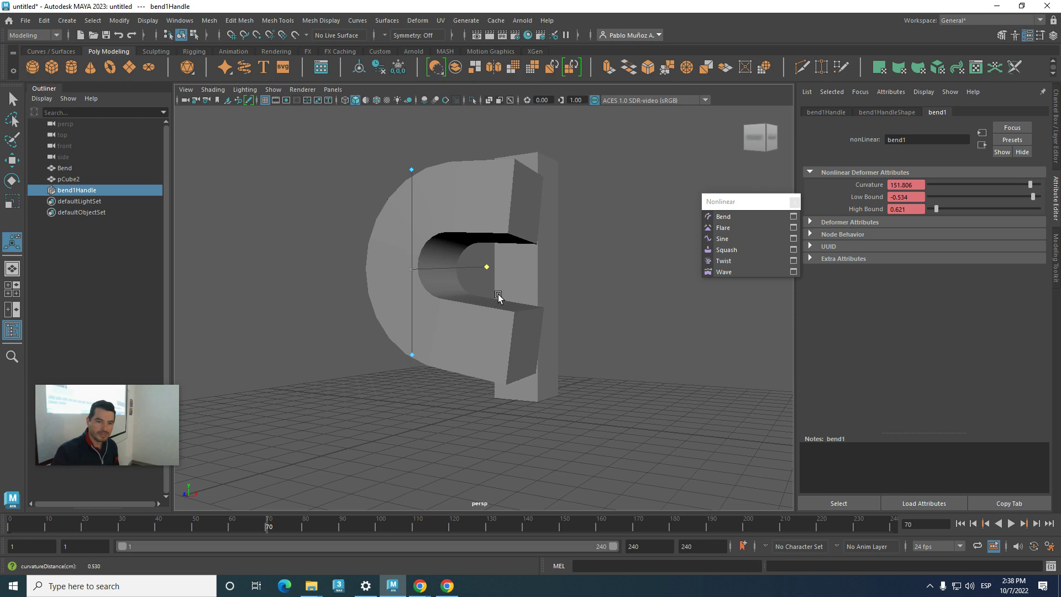
left_click_drag(412, 169, 411, 129)
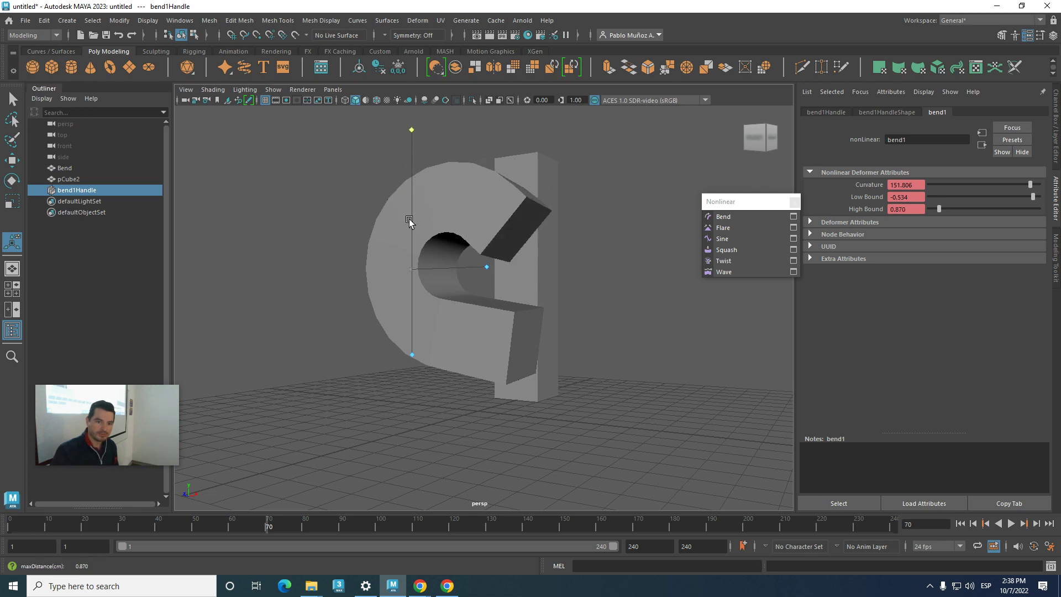
left_click_drag(412, 354, 417, 402)
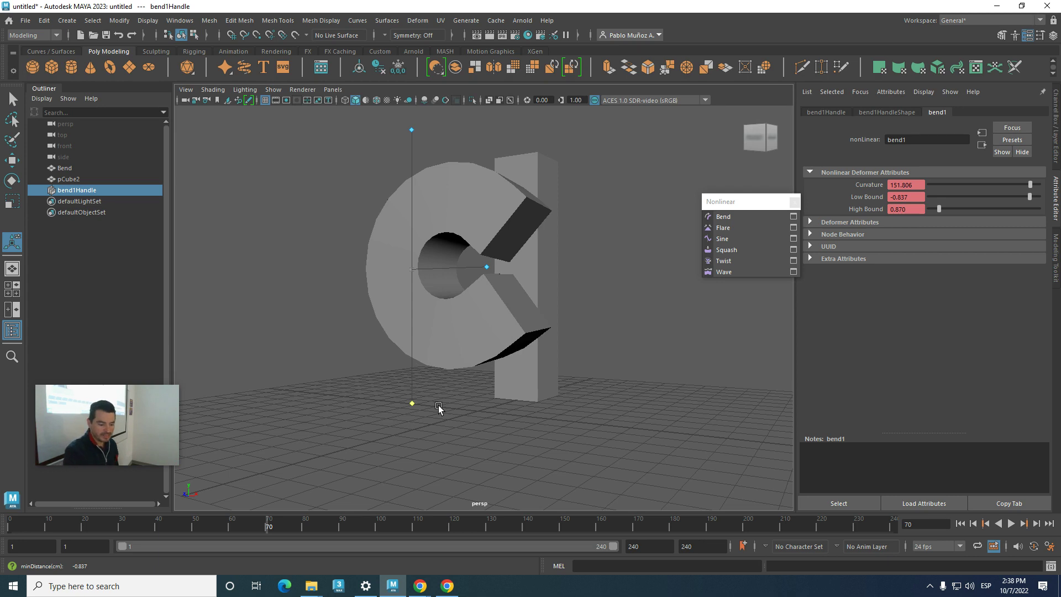
key("s")
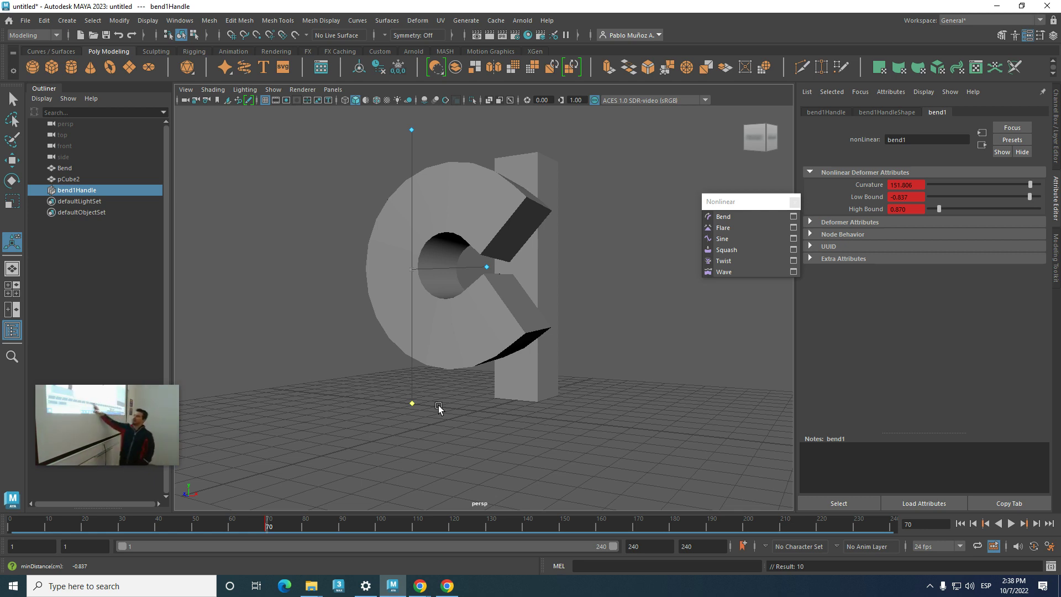
- At frame 130, reshape the bend to Curvature about -238.15, Low Bound 0 and High Bound about 0.509 using the manipulator
mouse_move(265, 525)
left_mouse_down()
mouse_move(119, 524)
mouse_move(267, 510)
left_mouse_up()
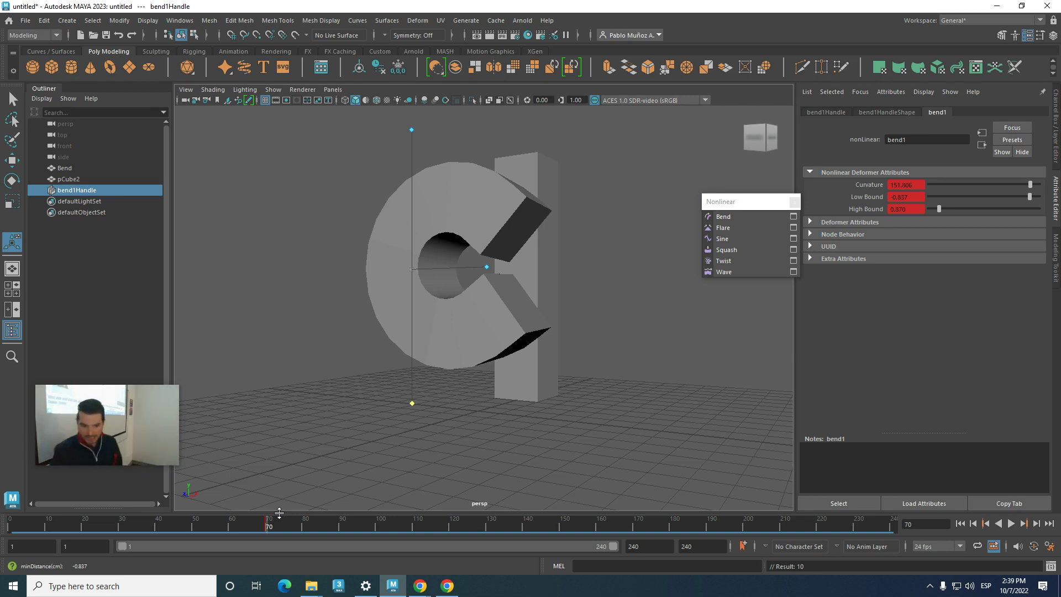
key("alt+v")
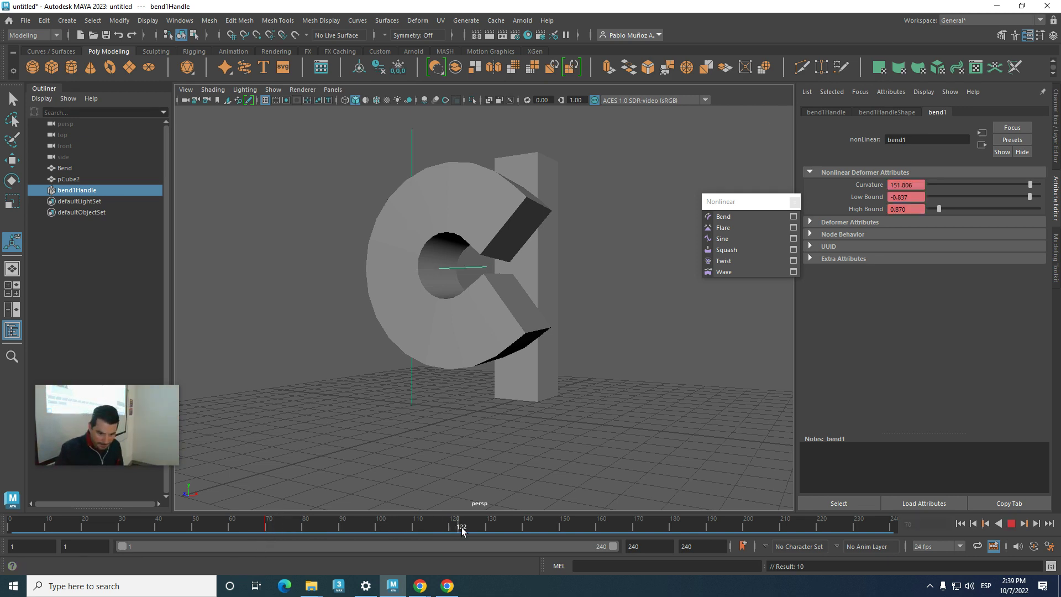
left_click(486, 533)
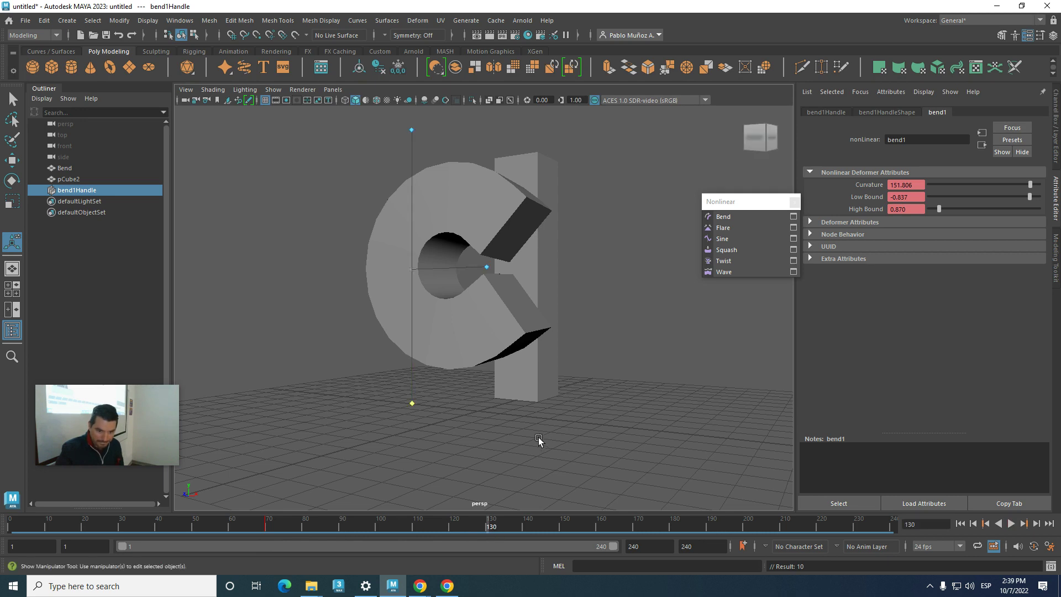
left_click_drag(487, 271, 344, 312)
left_click_drag(412, 404, 432, 242)
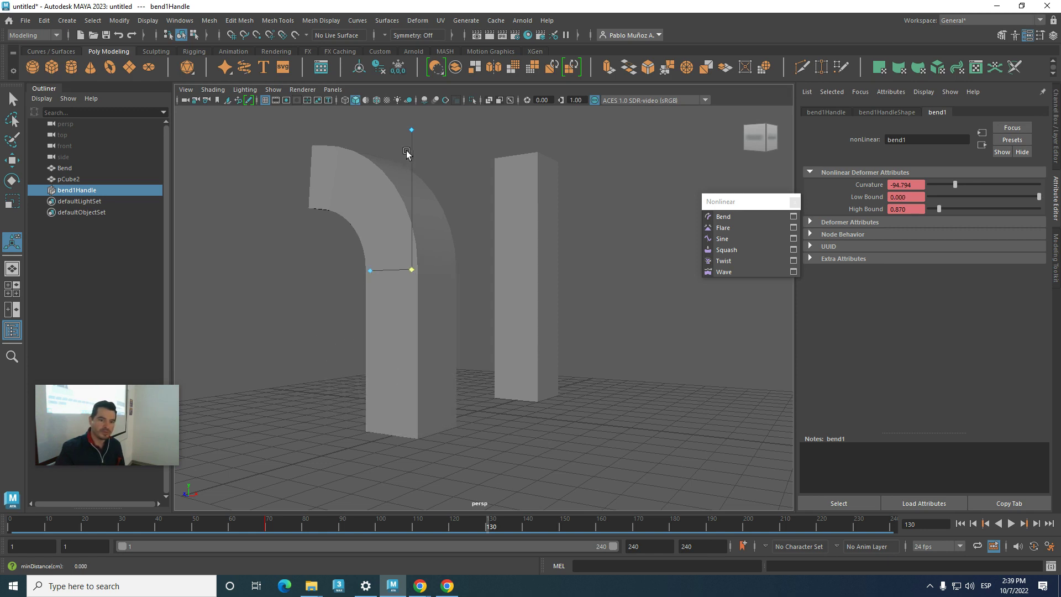
left_click_drag(410, 133, 407, 192)
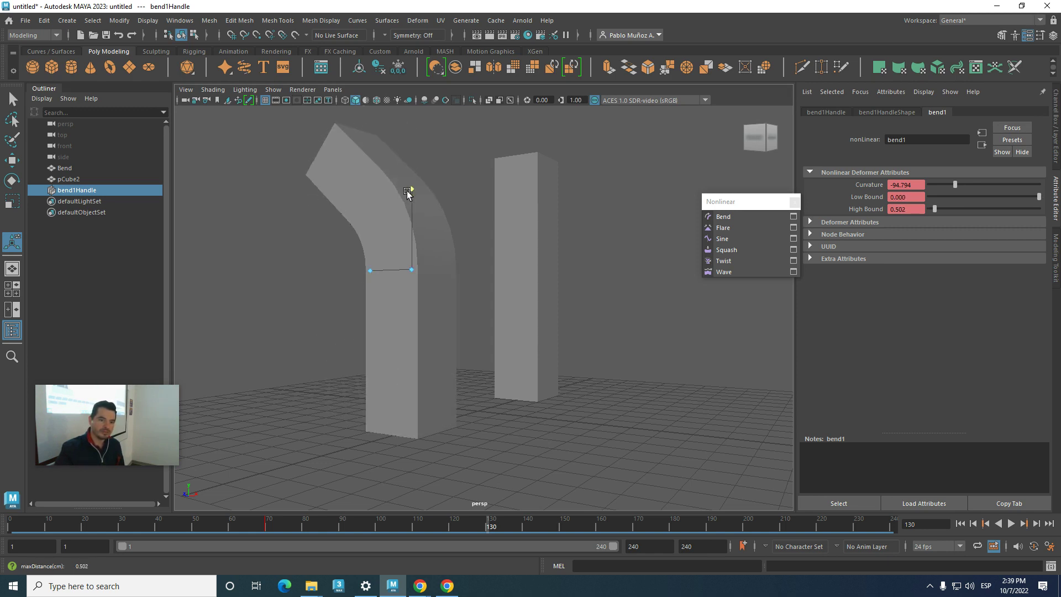
left_click_drag(368, 271, 287, 301)
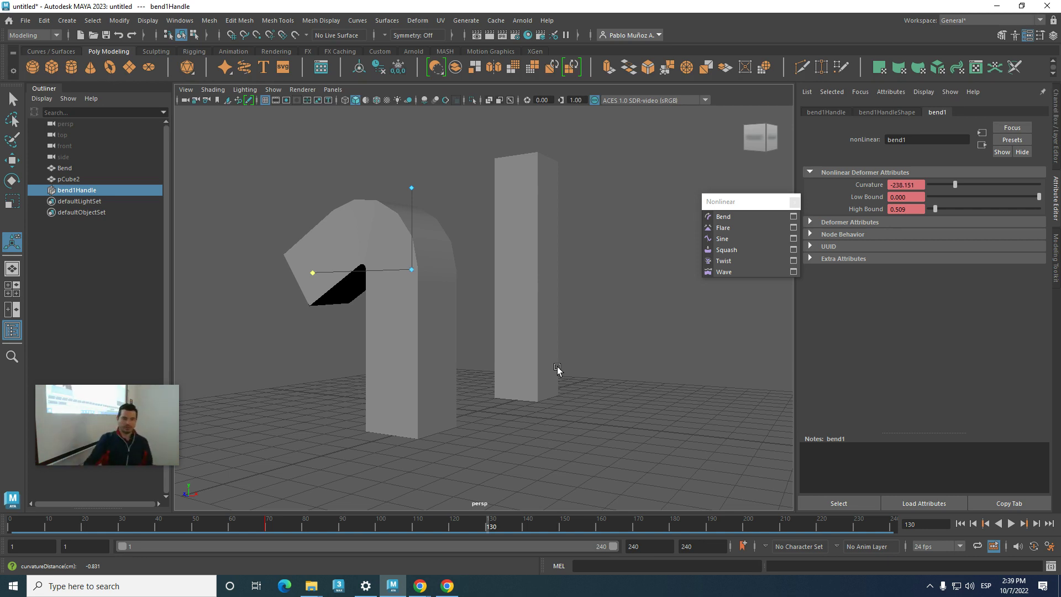
- Set keys on bend1's Curvature, Low Bound and High Bound at frame 130
right_click(865, 187)
left_click(890, 204)
right_click(871, 198)
left_click(873, 215)
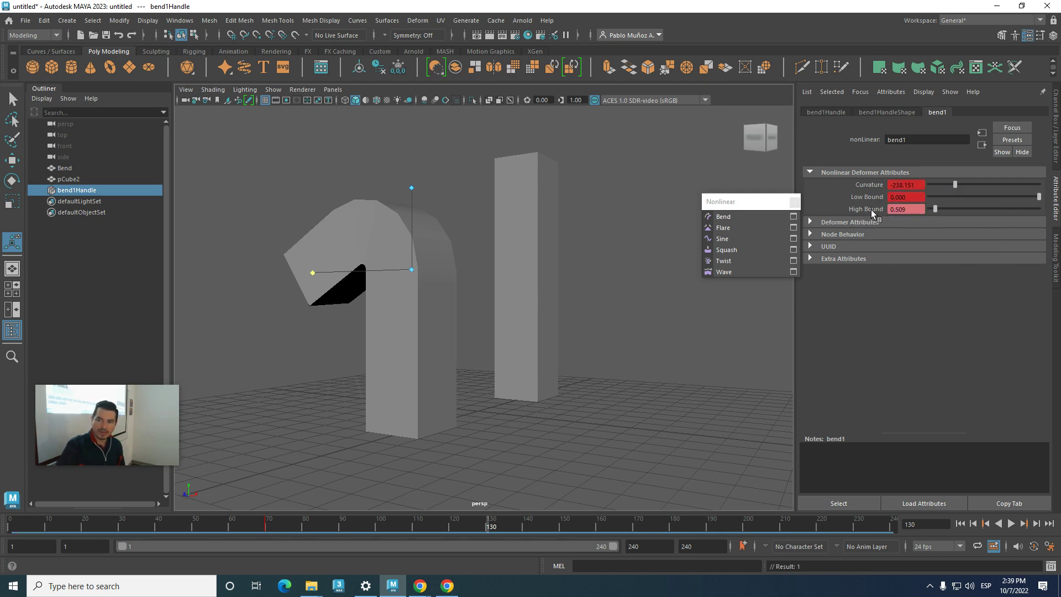
right_click(870, 212)
left_click(884, 228)
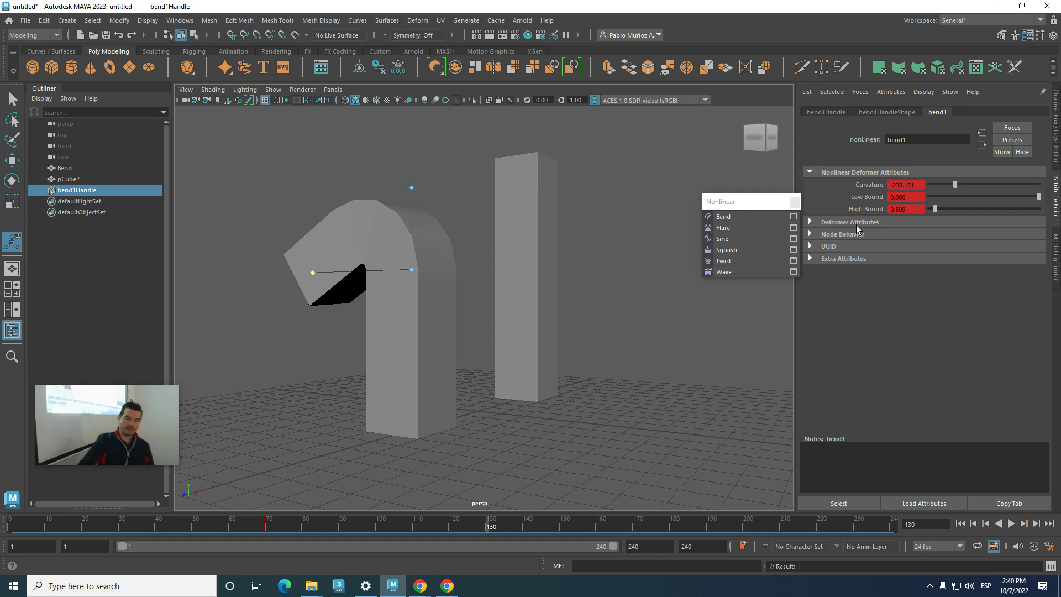
- At frame 170, reshape the bend to Curvature about 388.85, Low Bound -0.195 and High Bound 0, and set a key
key("alt+v")
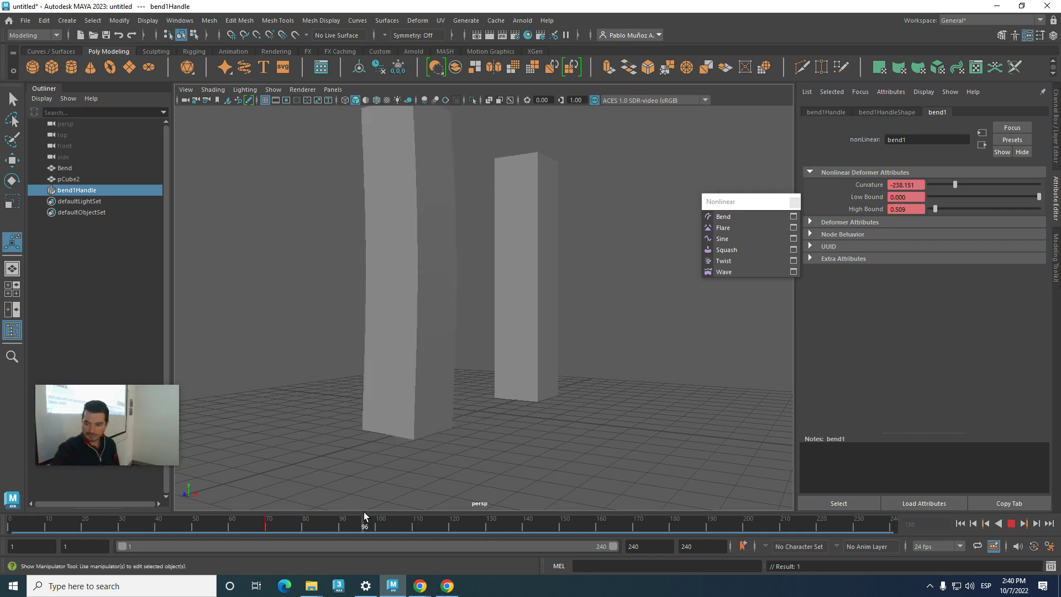
mouse_move(191, 524)
left_mouse_down()
mouse_move(599, 529)
mouse_move(360, 528)
mouse_move(594, 529)
mouse_move(638, 547)
left_mouse_up()
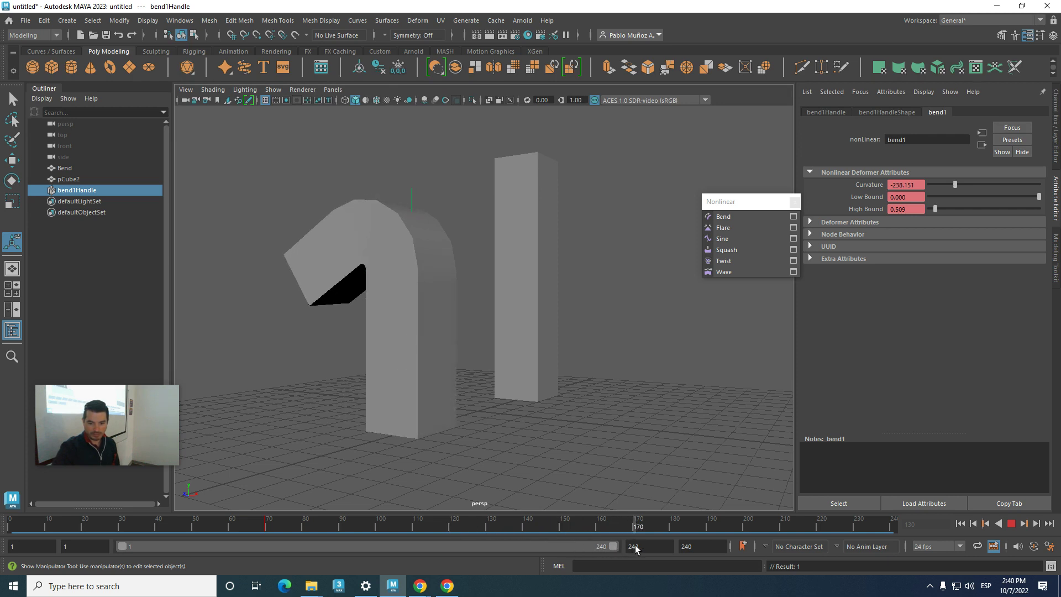
left_click_drag(414, 188, 413, 320)
left_click_drag(316, 277, 424, 303)
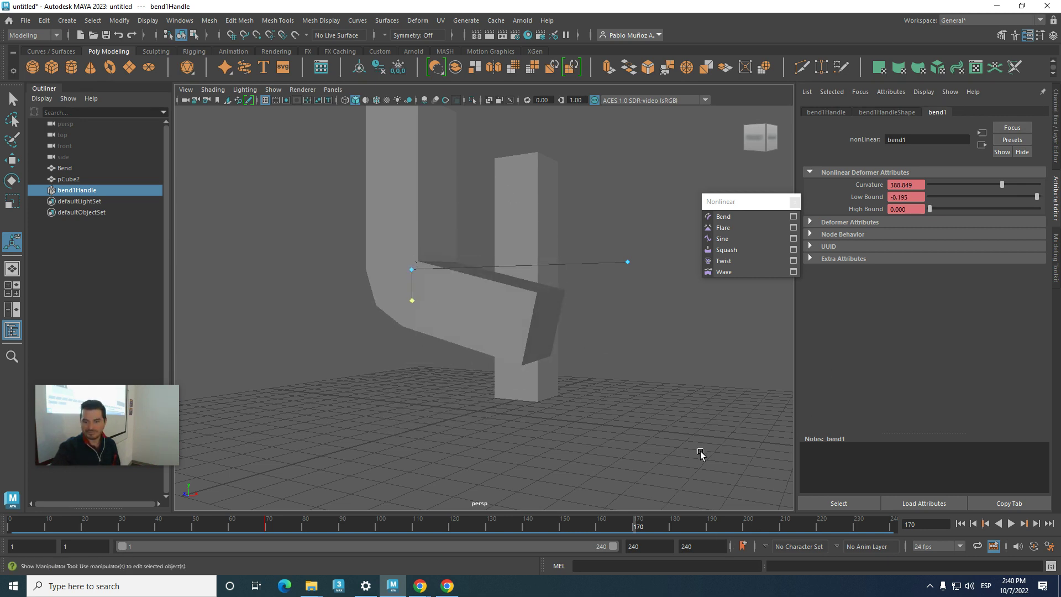
key("s")
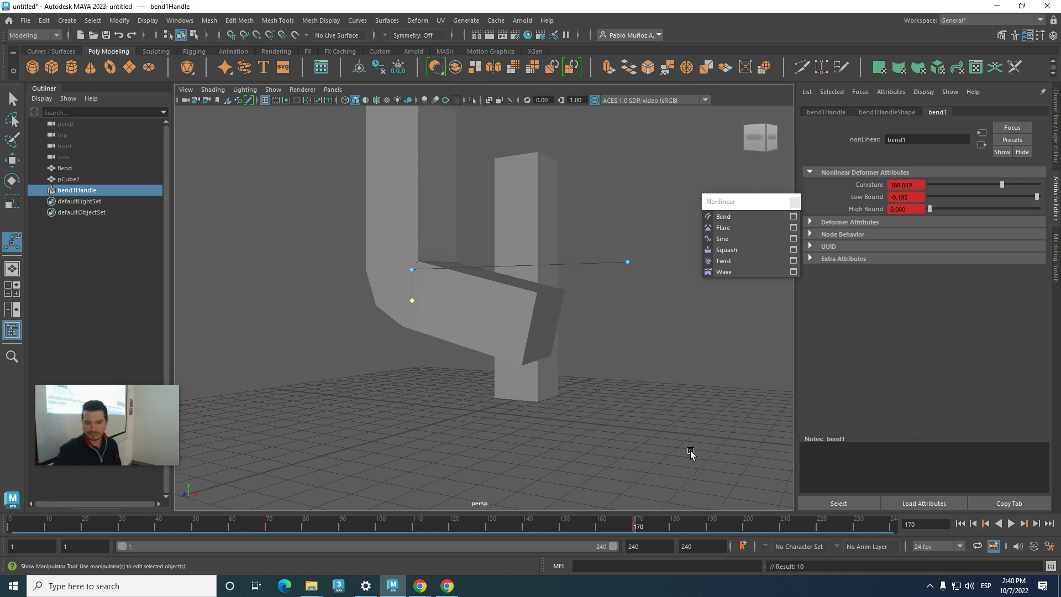
- At frame 221, reshape the bend to Curvature about -307 and High Bound about 0.204, and set a key
left_click(822, 527)
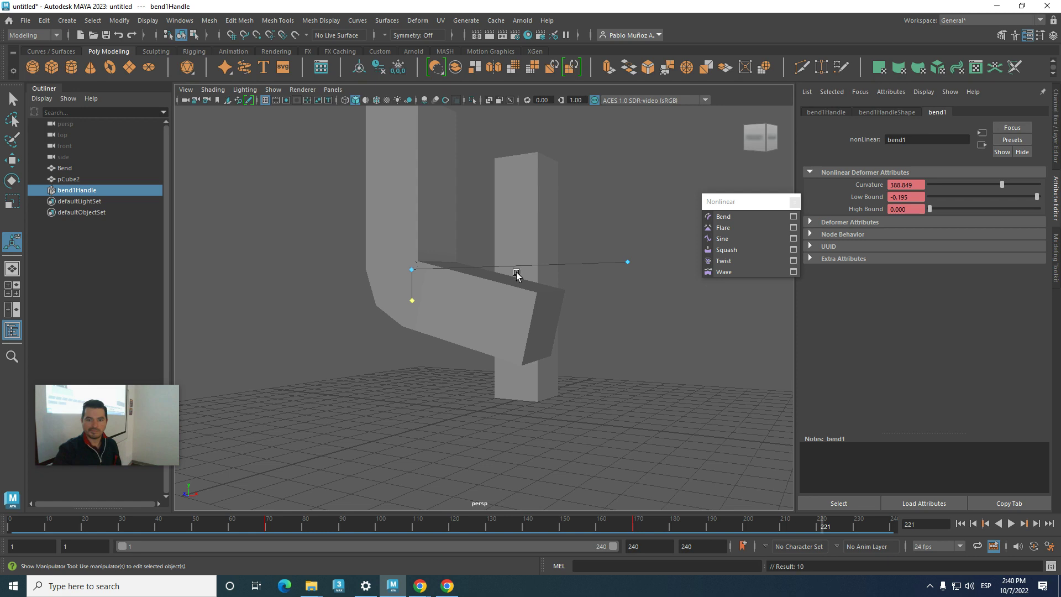
left_click_drag(619, 273, 424, 255)
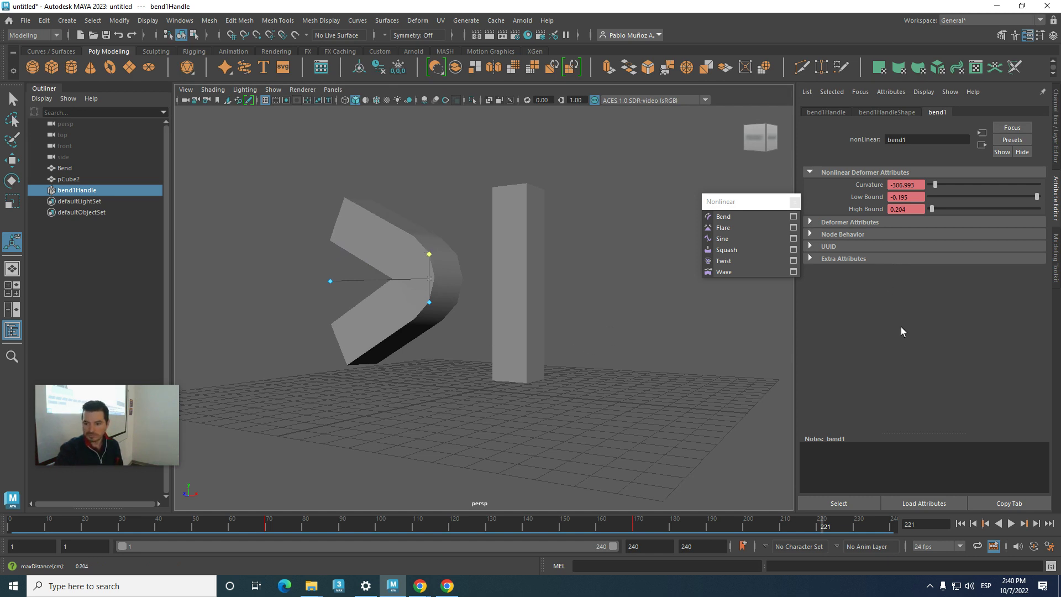
key("s")
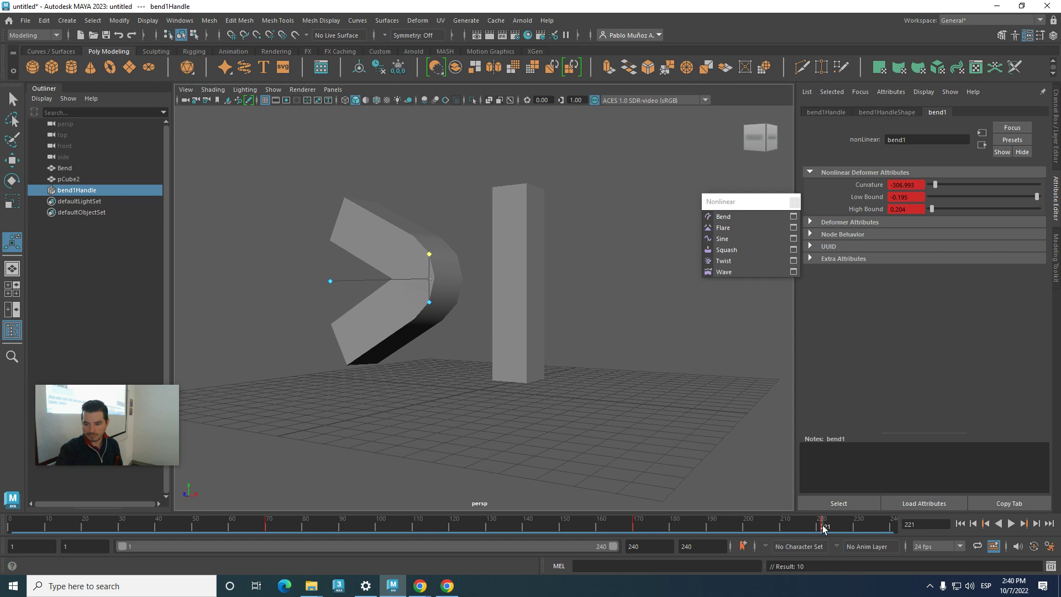
- At frame 240, set bend1's Curvature to -1, Low Bound to -1 and High Bound to 1
key("alt+v")
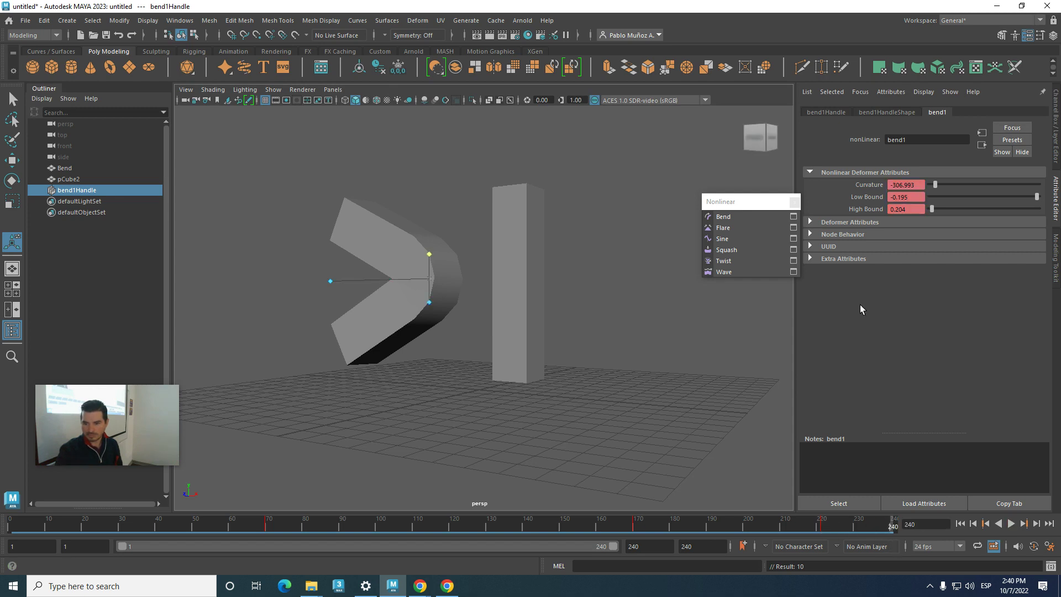
left_click_drag(917, 183, 817, 182)
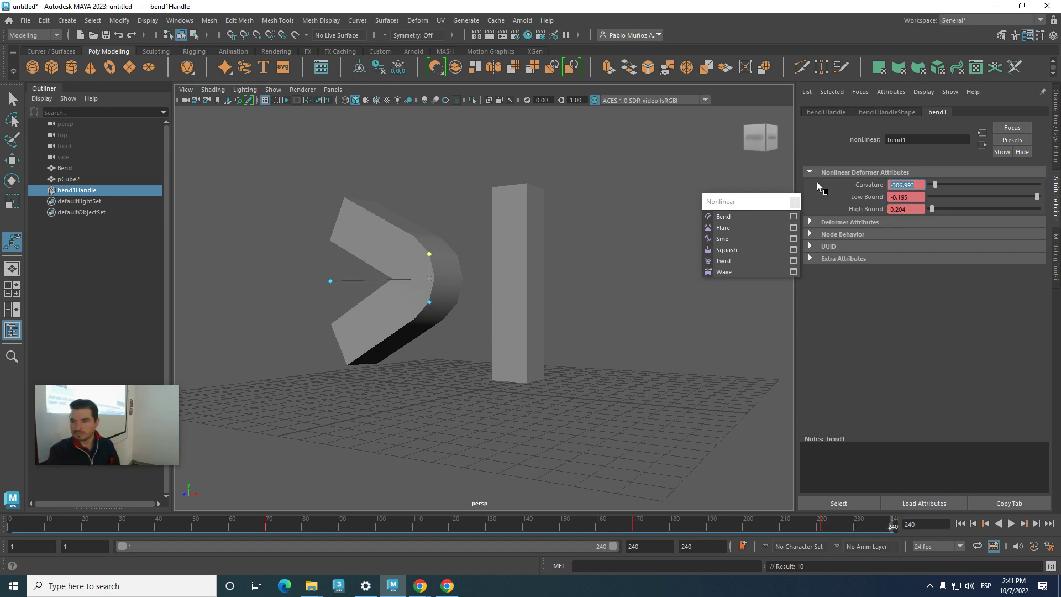
type("1")
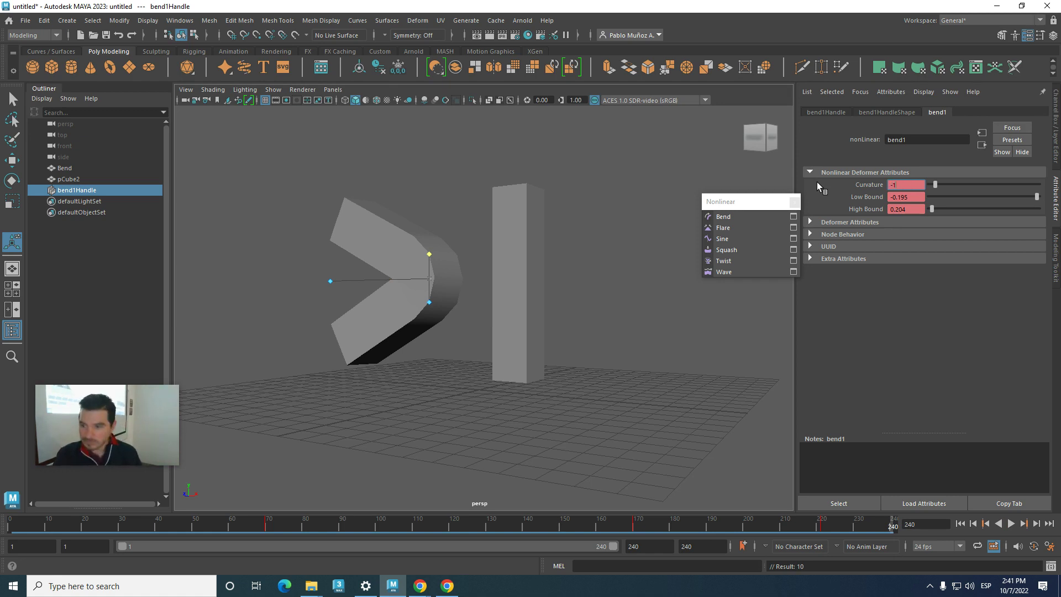
type("1")
key("Tab")
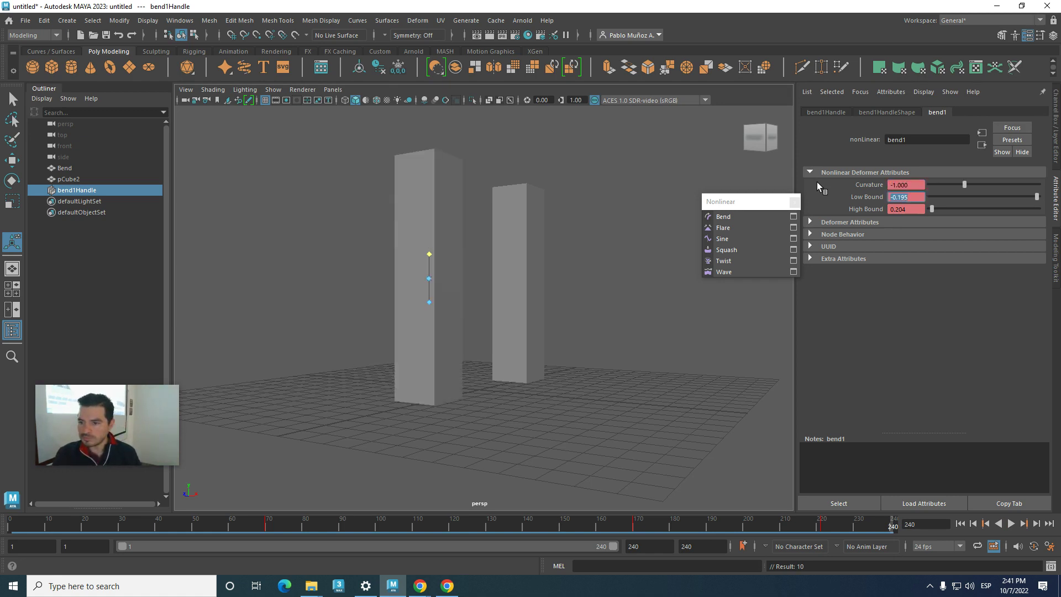
type("-1")
key("Tab")
type("1")
key("Tab")
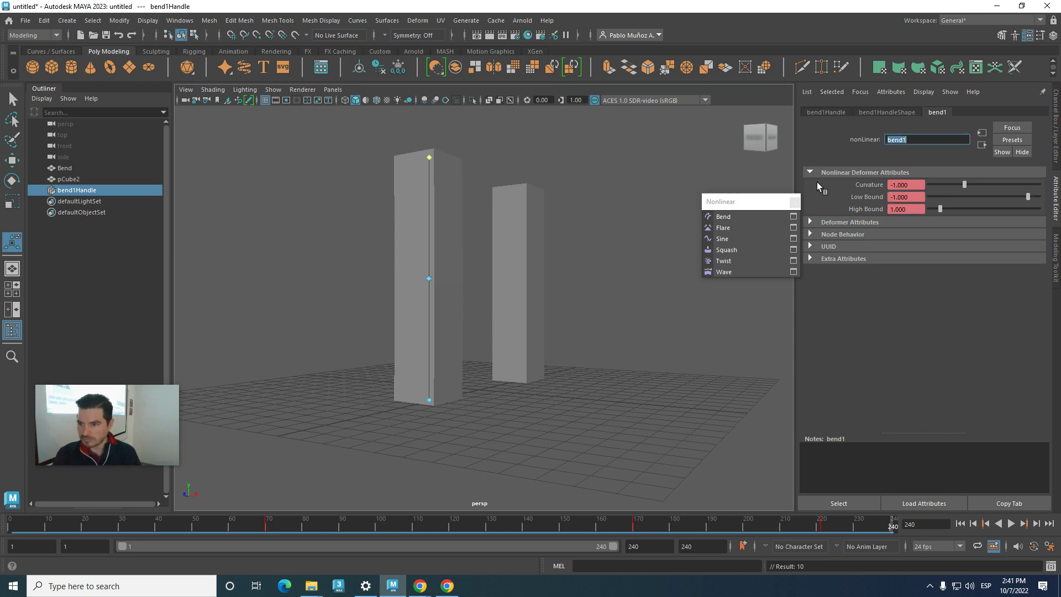
- Set bend1's Curvature to 1 at frame 240
mouse_move(963, 186)
left_mouse_down()
mouse_move(987, 188)
mouse_move(965, 188)
left_mouse_up()
left_click(921, 186)
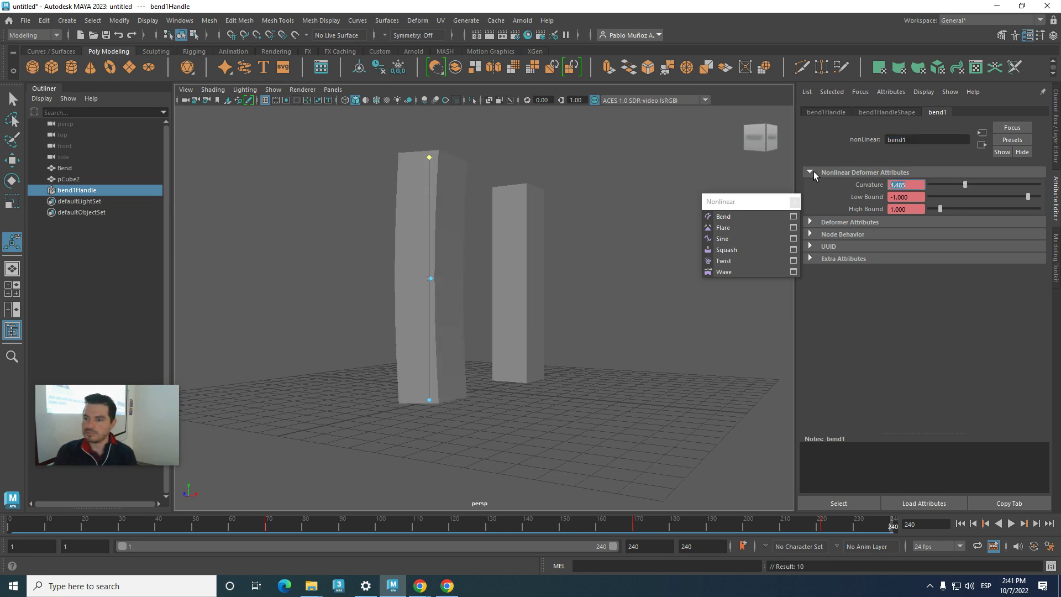
type("1")
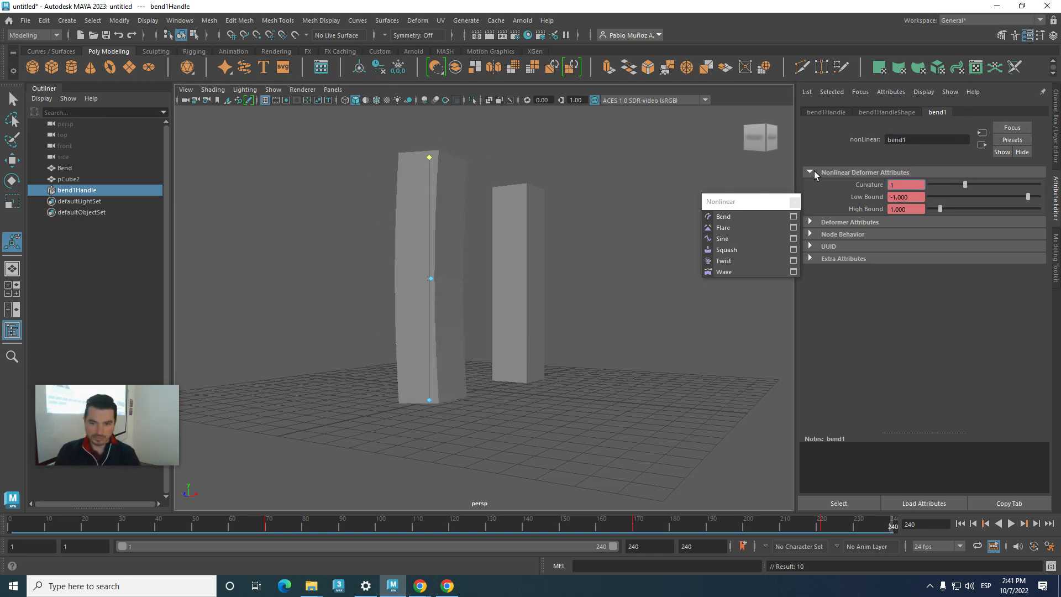
key("Tab")
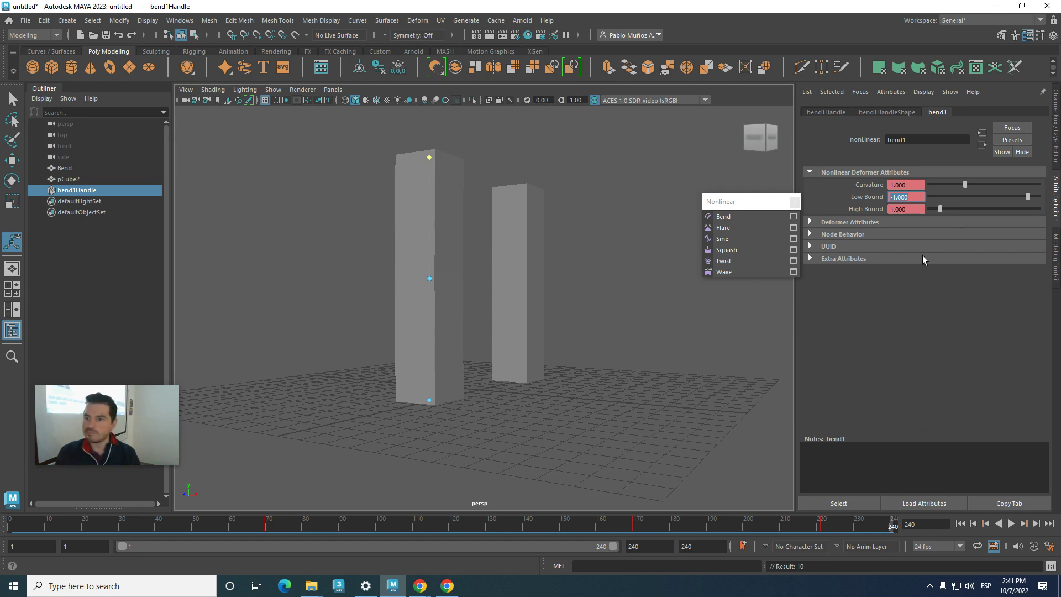
- Set keys on bend1's Curvature, Low Bound and High Bound at frame 240
right_click(876, 188)
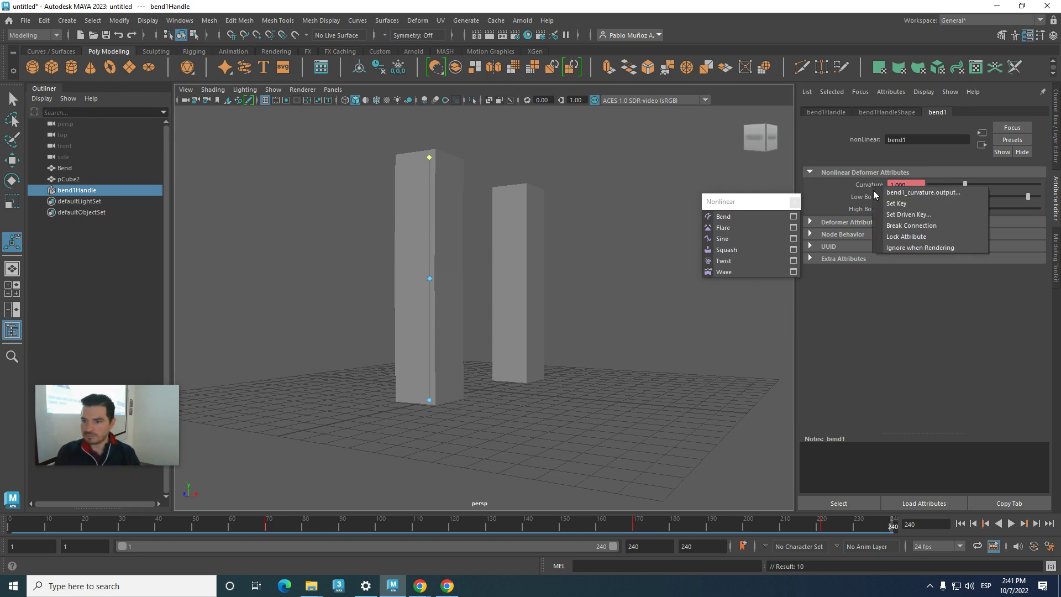
left_click(898, 206)
right_click(877, 202)
left_click(896, 217)
right_click(877, 213)
left_click(896, 230)
- Play back the bend animation with nothing selected, stop it, and select the bent box
left_click(767, 295)
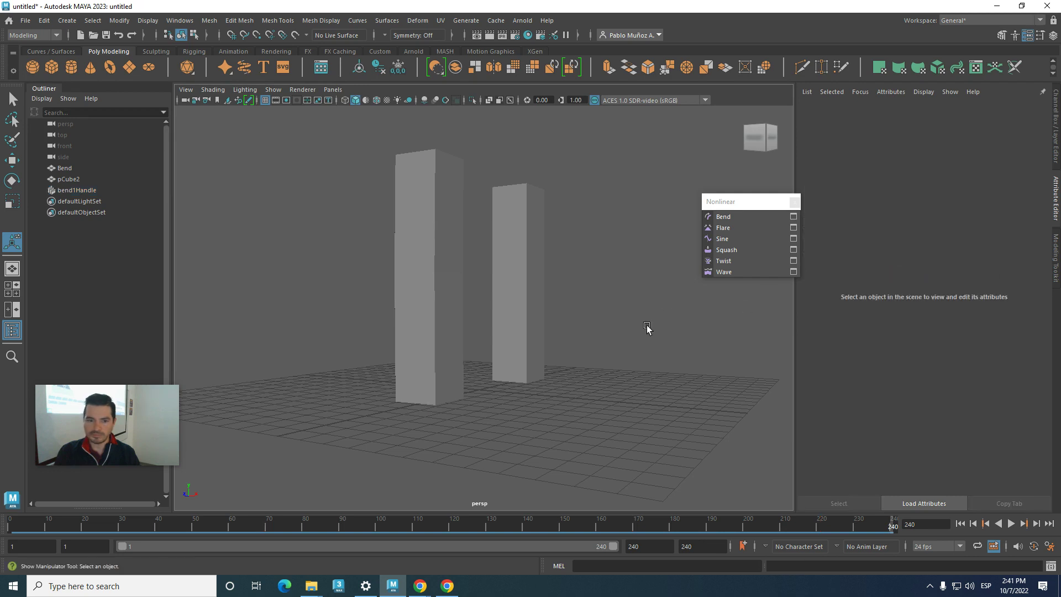
left_click(1010, 524)
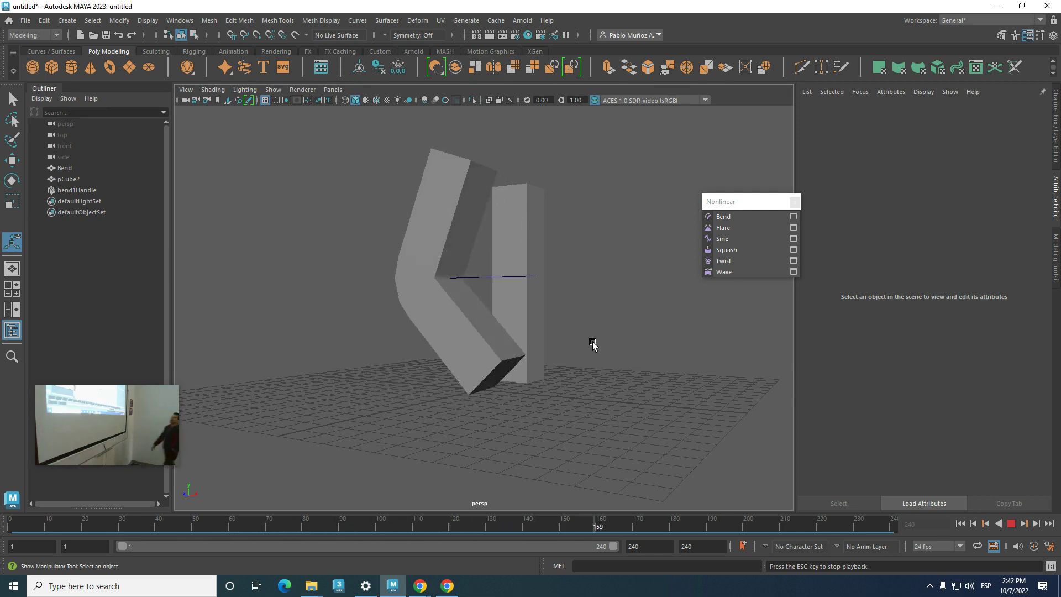
left_click(1011, 523)
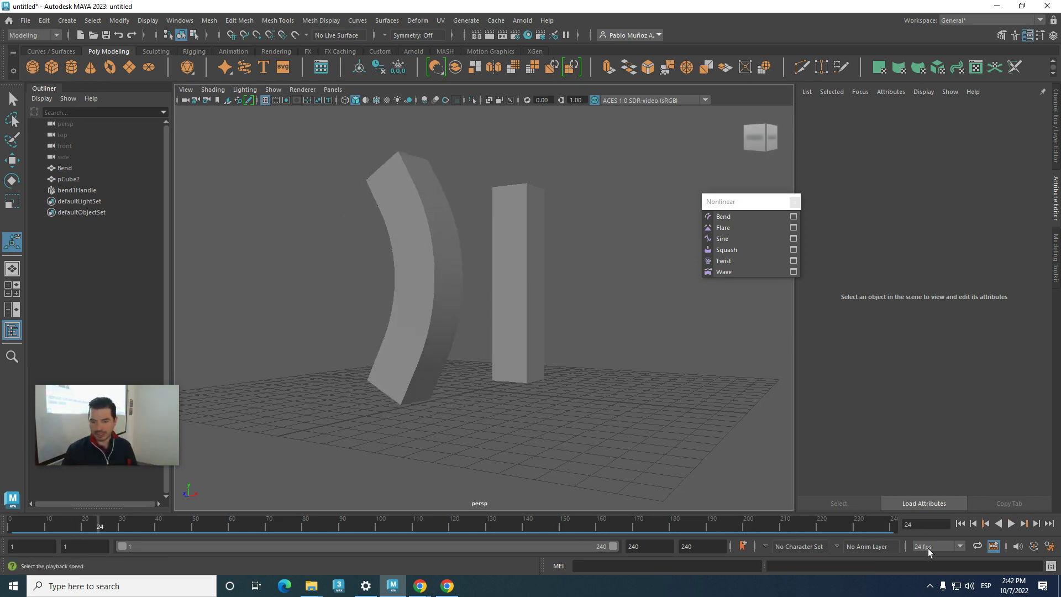
left_click(417, 292)
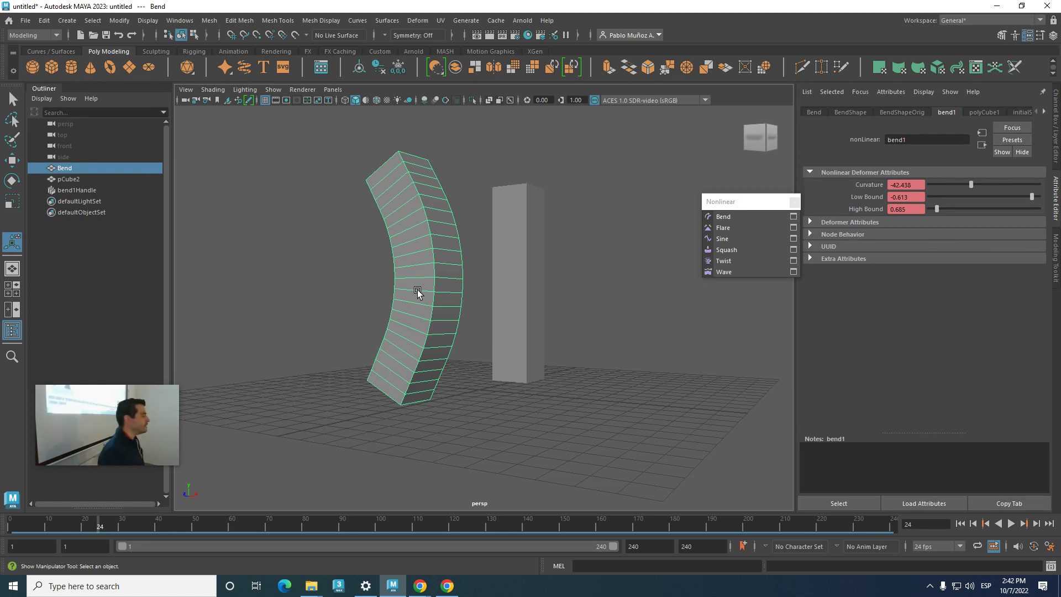
- Assign a new Phong material to the bent box and set its Color to yellow
left_click(272, 50)
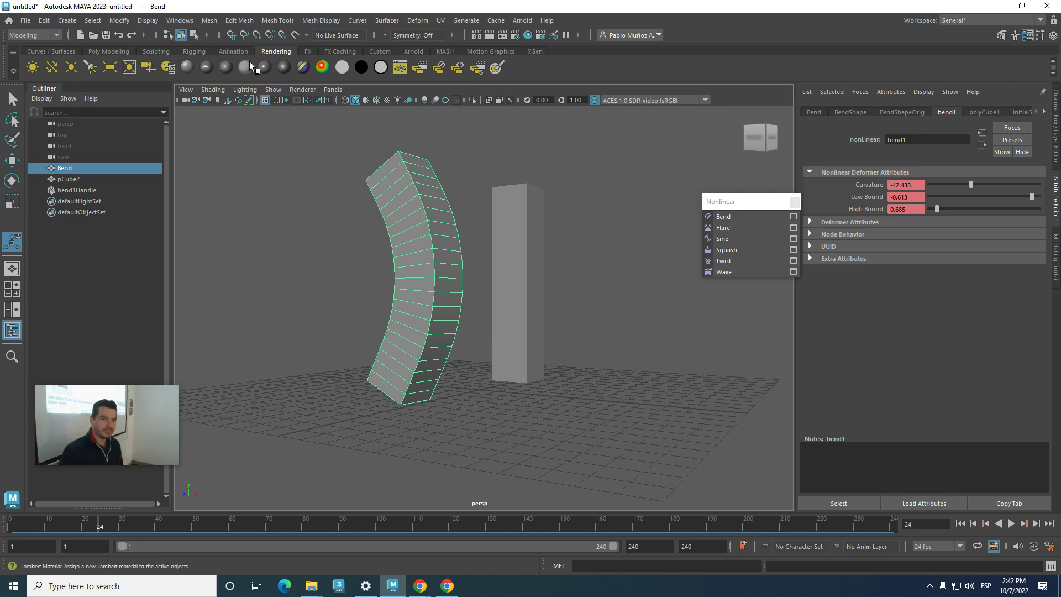
left_click(264, 67)
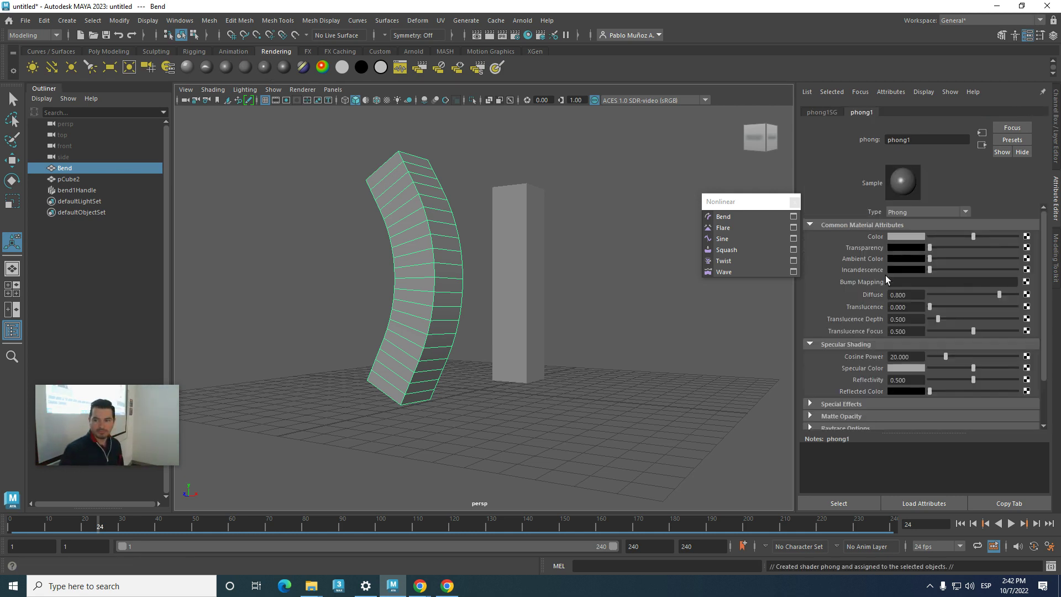
left_click(896, 238)
left_click(868, 208)
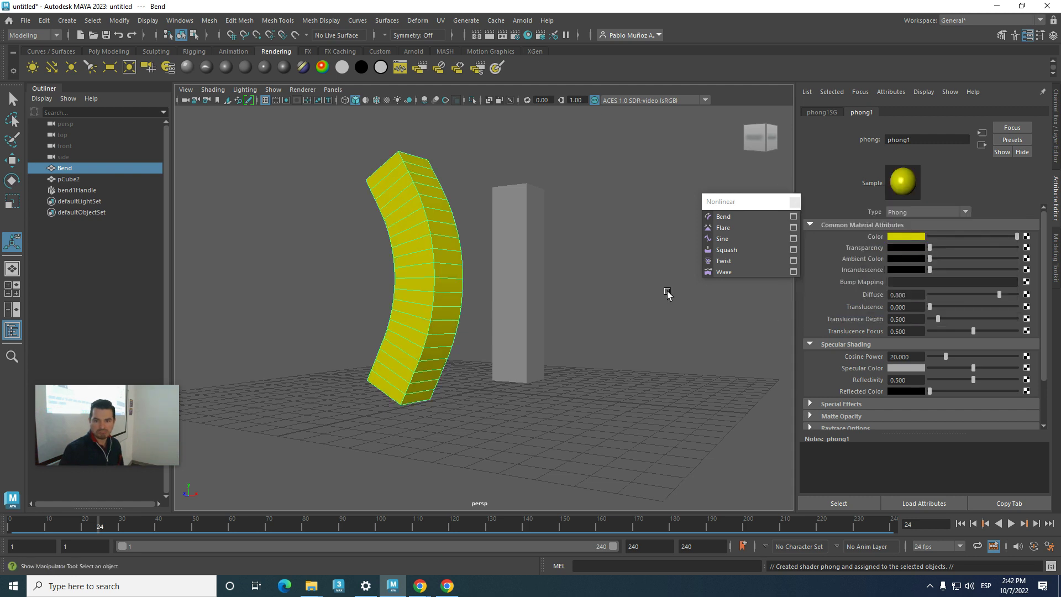
- Deselect the yellow box, play back the bend animation and stop it
left_click(580, 337)
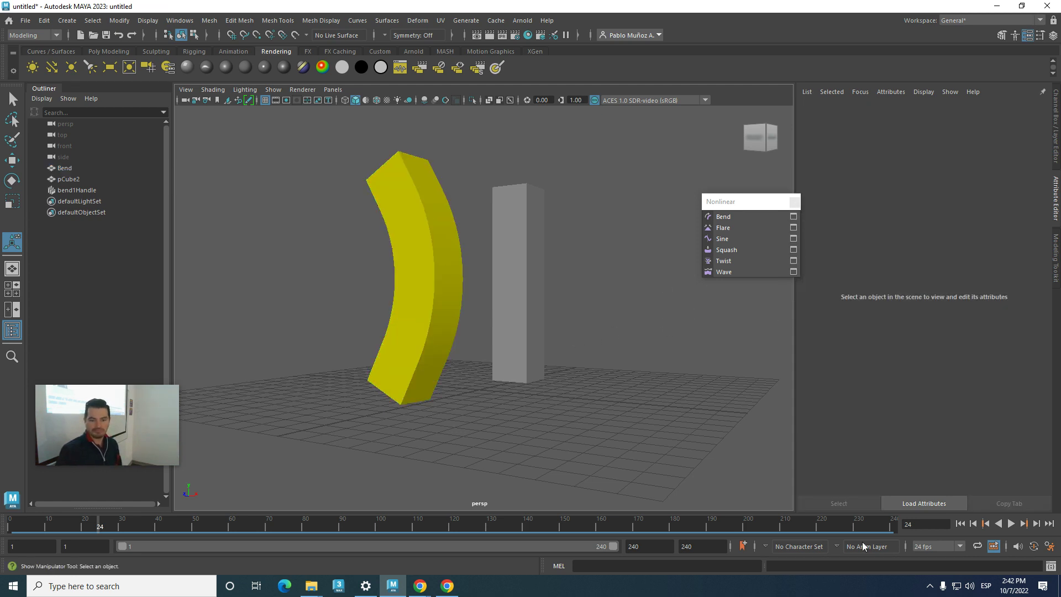
left_click(1011, 524)
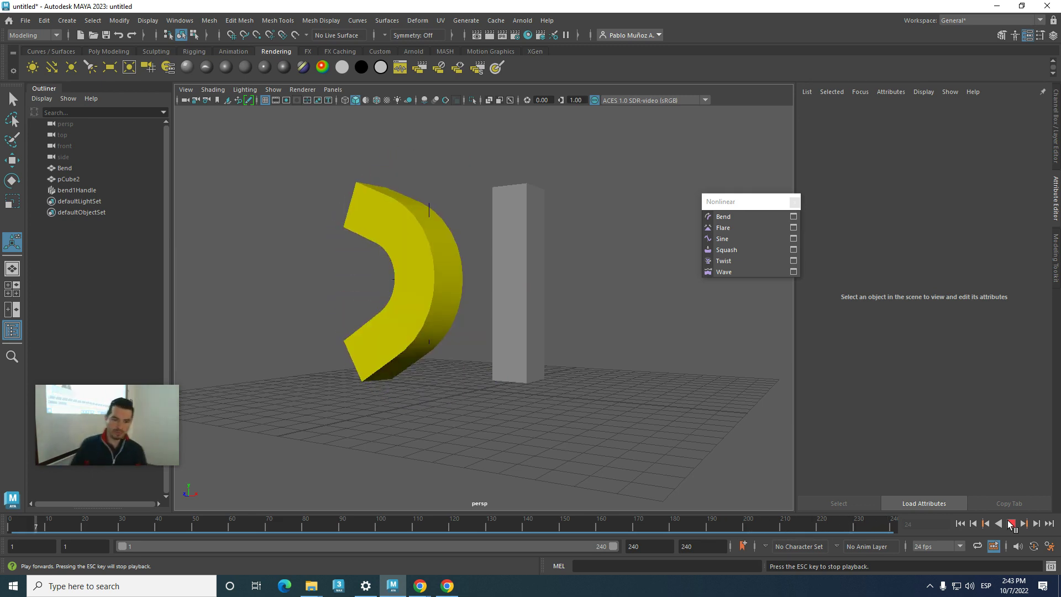
left_click(1012, 524)
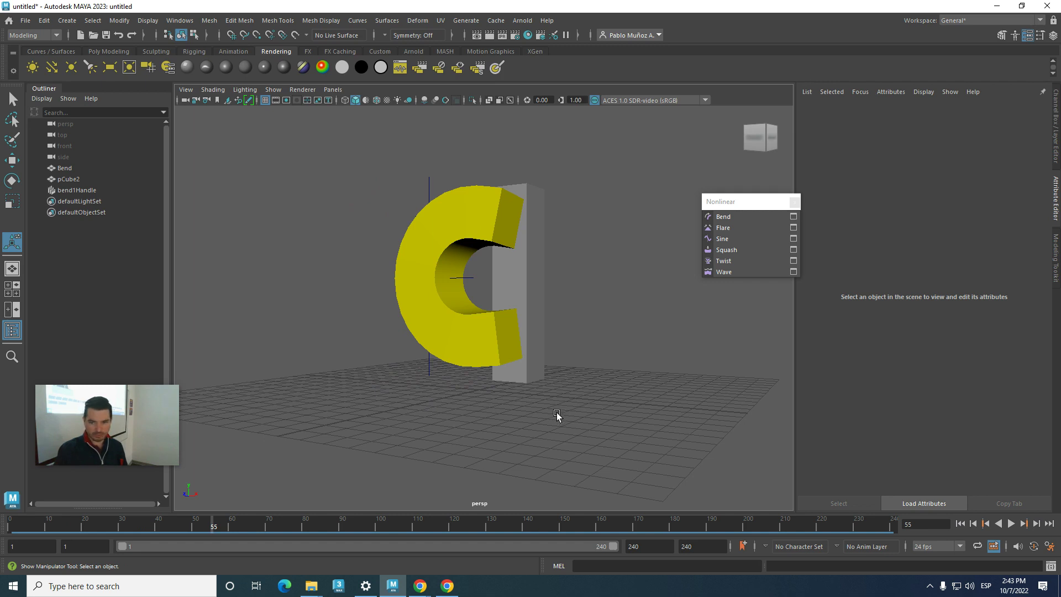
- Select the grey box pCube2 and rename it Twist
left_click(532, 318)
left_click_drag(535, 343, 502, 350, "alt")
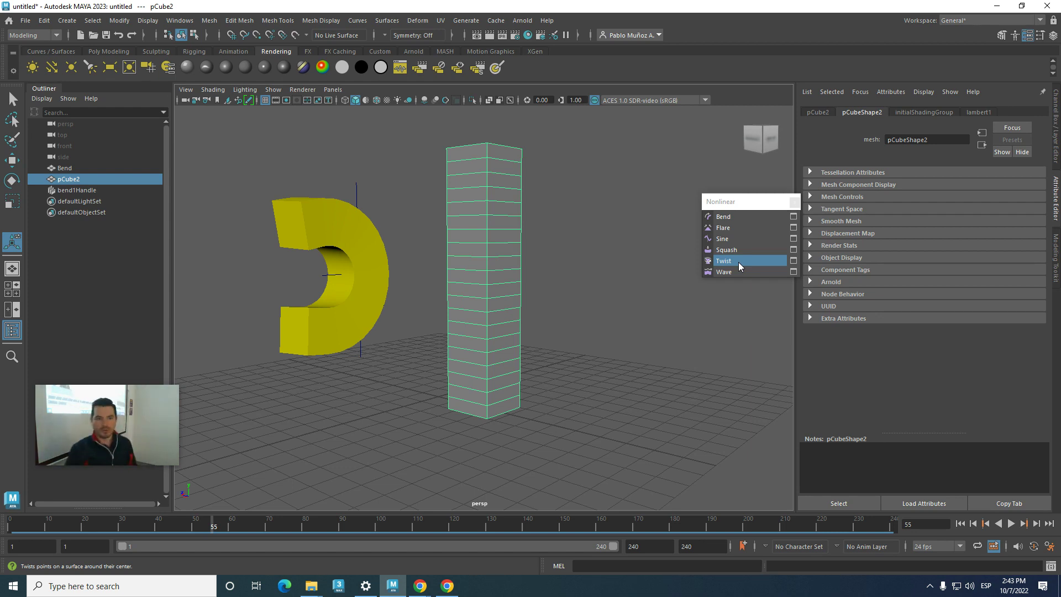
double_click(83, 179)
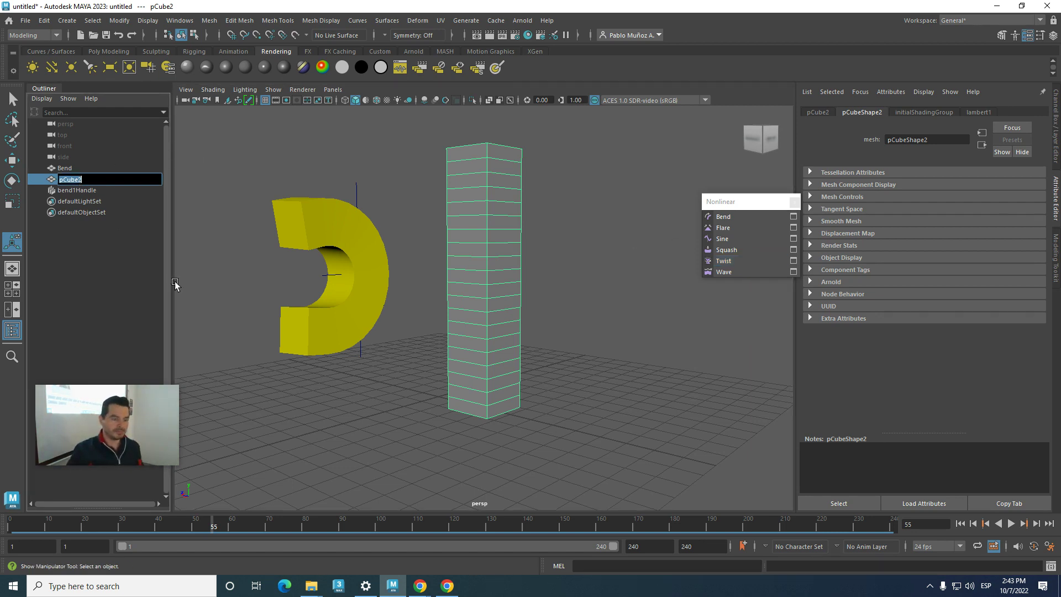
type("T")
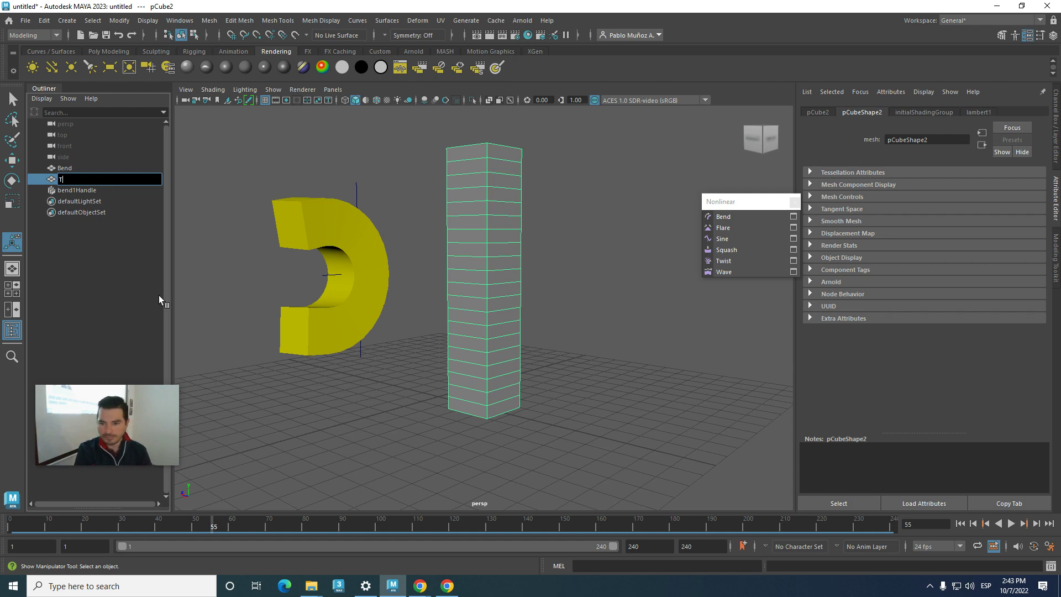
type("wist")
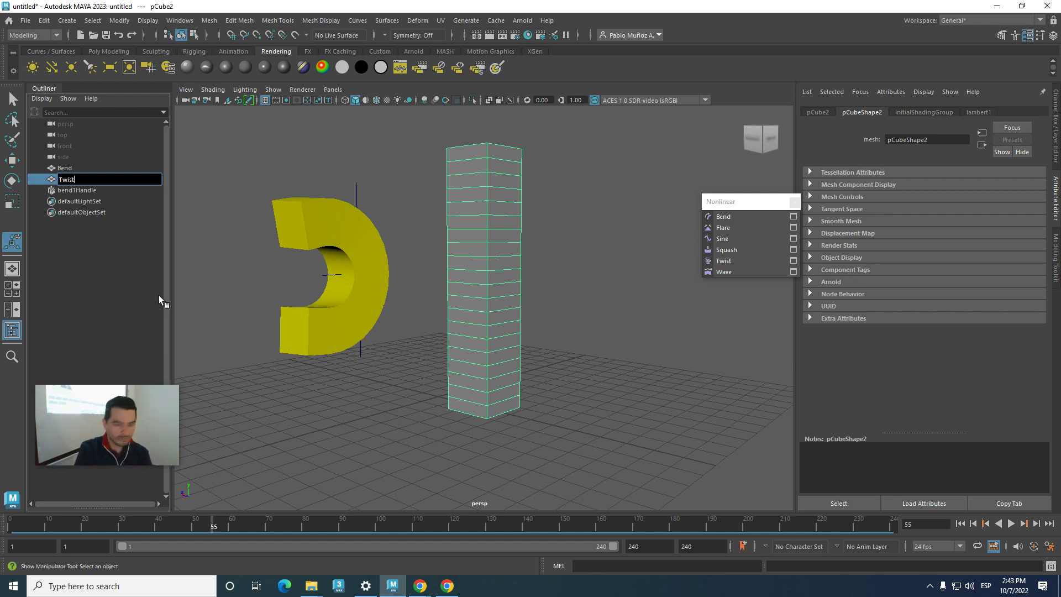
key("Return")
left_click_drag(133, 402, 106, 34)
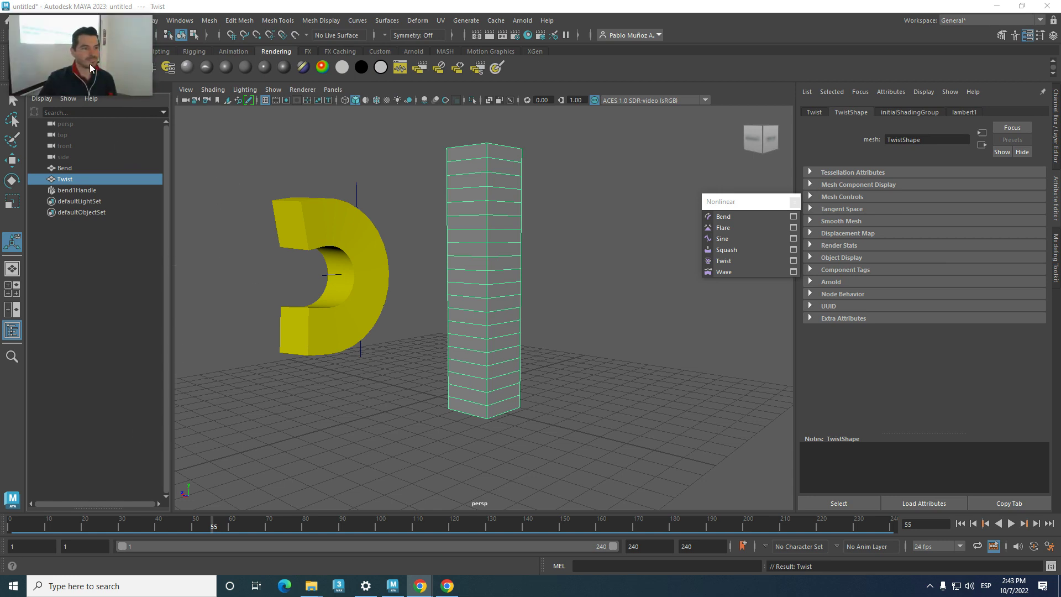
left_click_drag(82, 27, 978, 32)
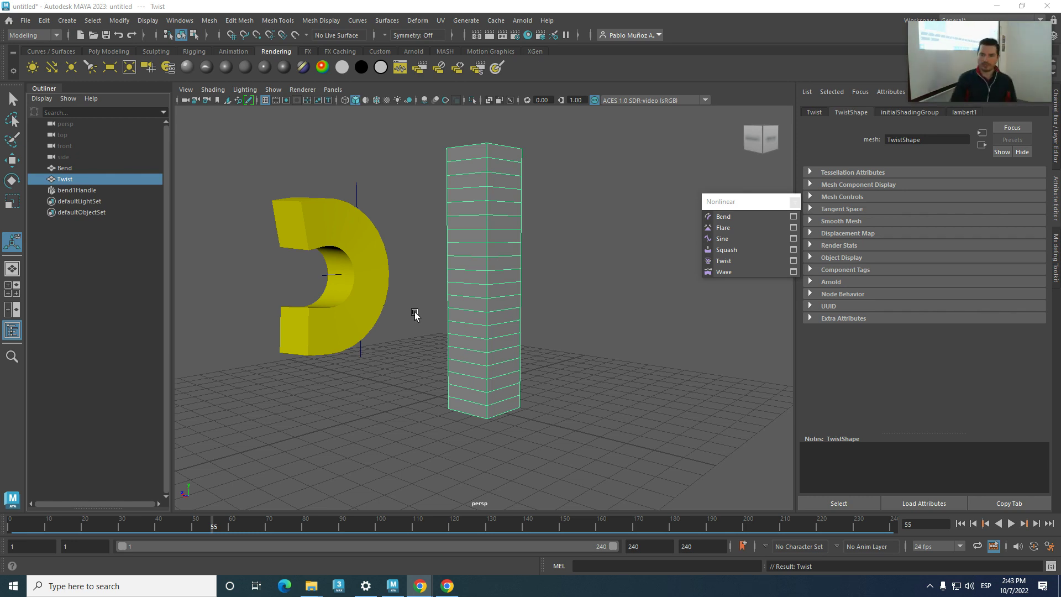
- Apply a Twist deformer to the Twist box and rotate its end handles to a Start Angle of about 14 and an End Angle of about -197
left_click(723, 261)
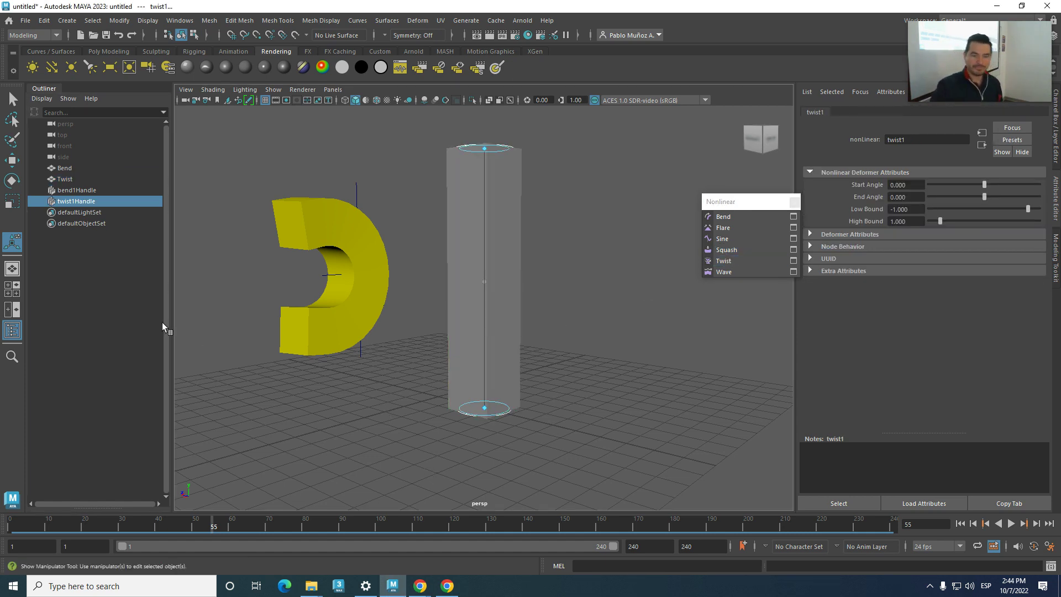
scroll(346, 376, "up", 2)
scroll(368, 394, "up", 1)
left_click_drag(408, 350, 507, 318, "alt")
left_click_drag(543, 237, 519, 323)
left_click_drag(551, 392, 546, 346)
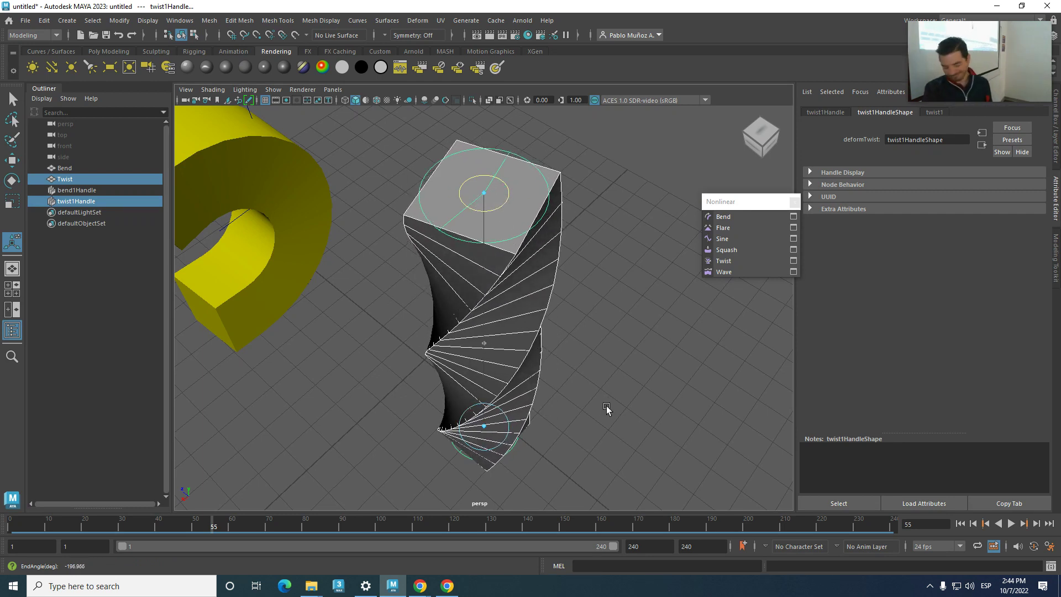
- In twist1's deformer attributes, set Low Bound to about -1.071 and End Angle to about -359.56
left_click_drag(568, 392, 649, 334, "alt")
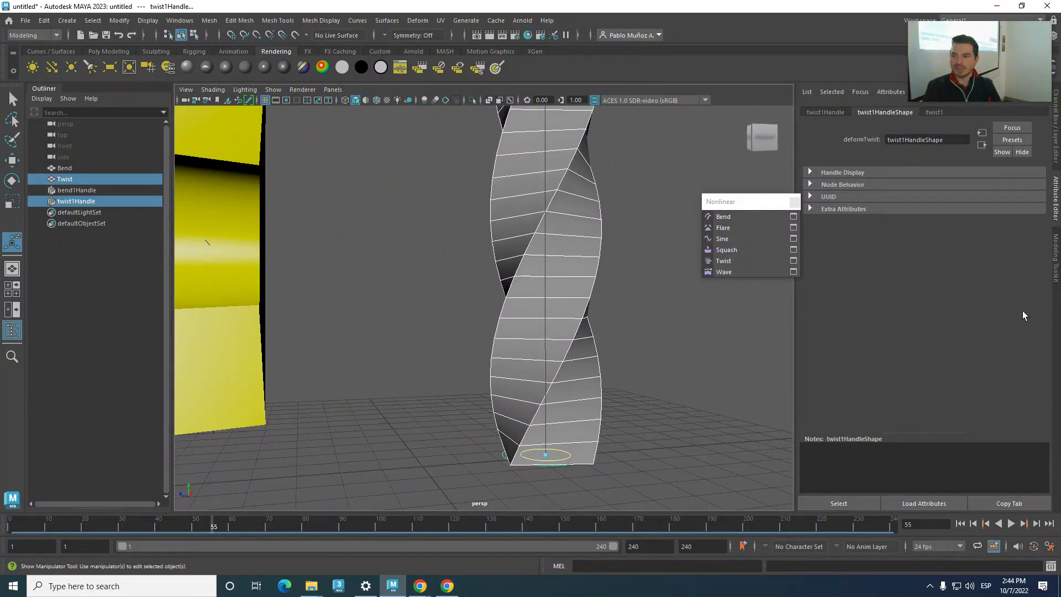
left_click(935, 113)
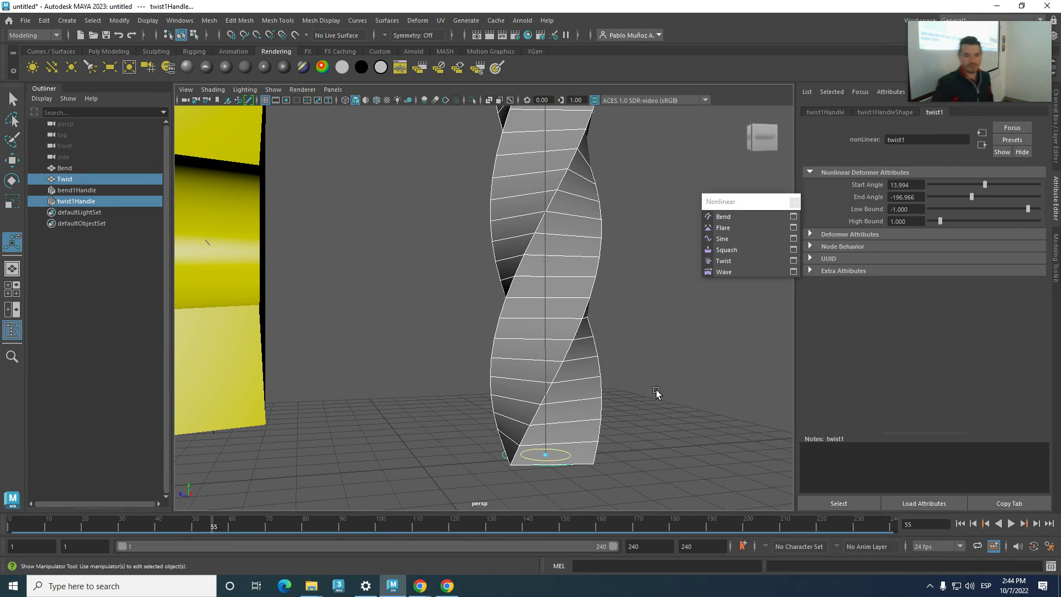
right_click_drag(661, 390, 632, 389, "alt")
right_click_drag(611, 300, 587, 305, "alt")
middle_click_drag(588, 305, 555, 329, "alt")
mouse_move(1027, 209)
left_mouse_down()
mouse_move(934, 210)
mouse_move(1033, 216)
mouse_move(995, 227)
mouse_move(1025, 227)
left_mouse_up()
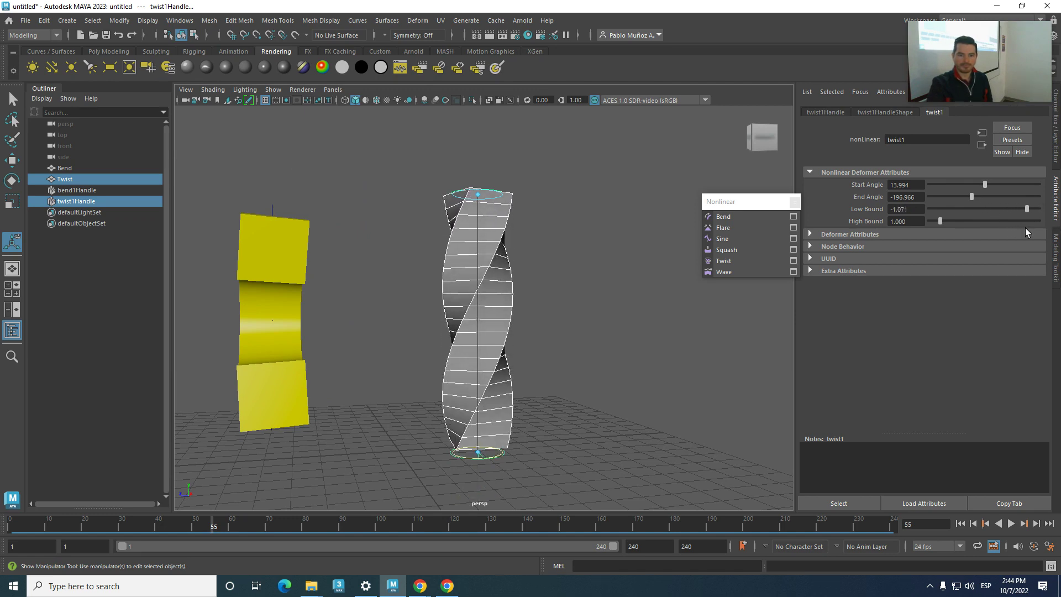
left_click_drag(966, 198, 960, 200)
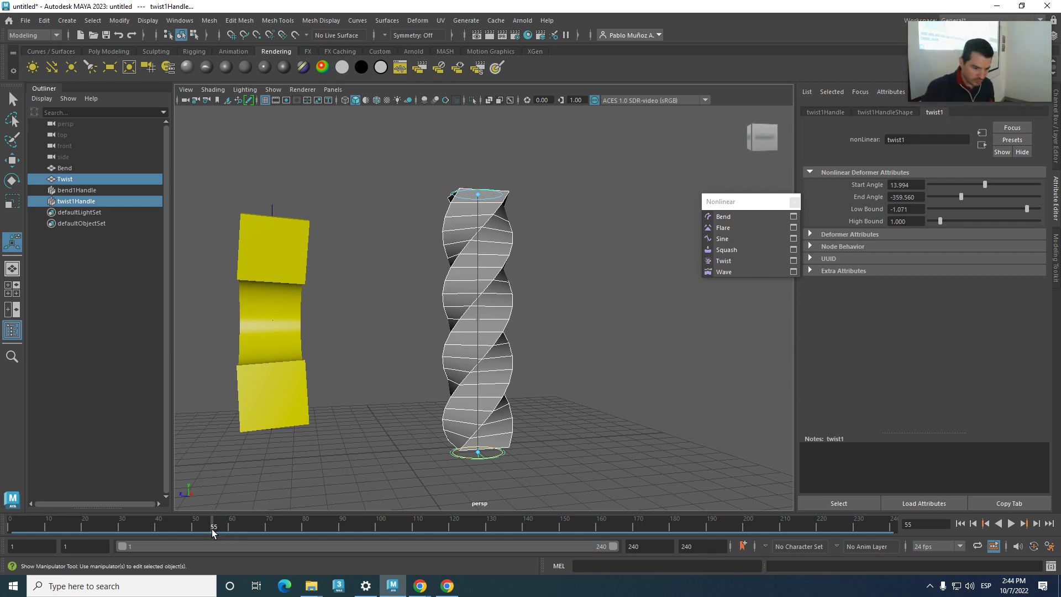
- At frame 1, set keys on twist1's Start Angle, End Angle, Low Bound and High Bound
left_click(25, 519)
key("alt+v")
key("alt+v")
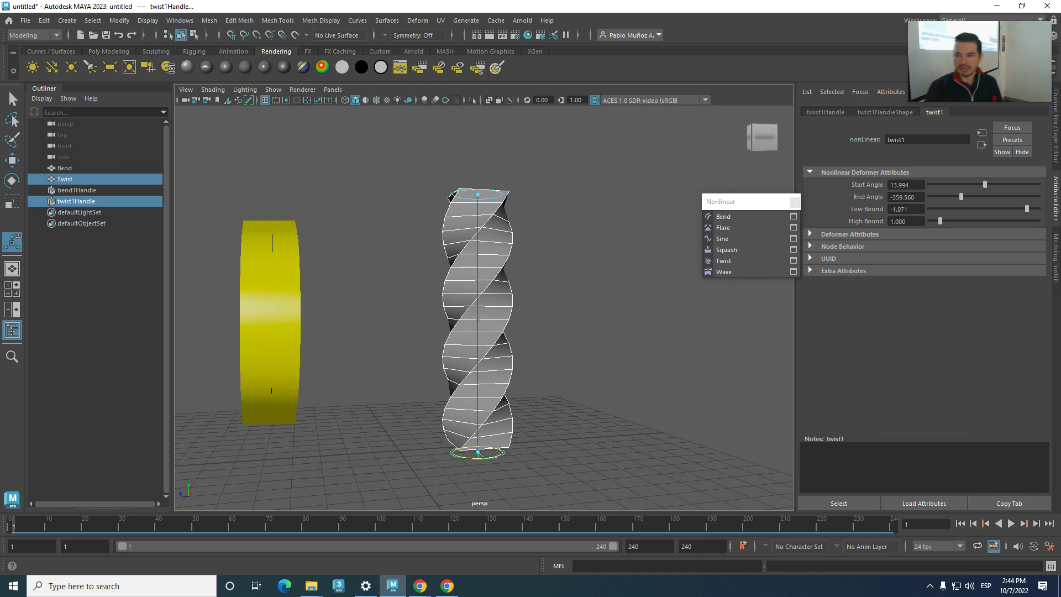
right_click(862, 185)
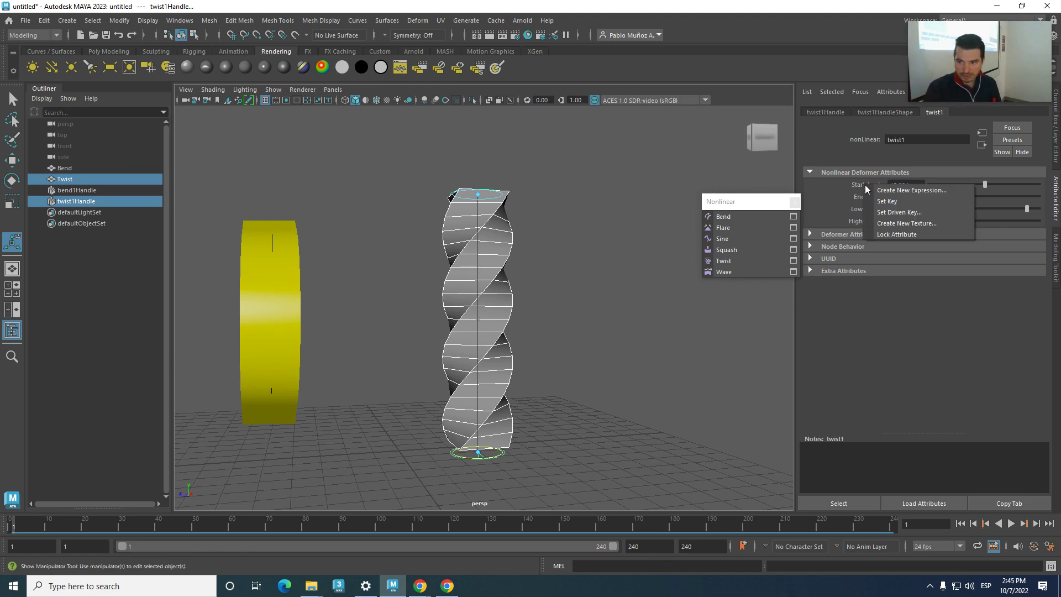
left_click(883, 201)
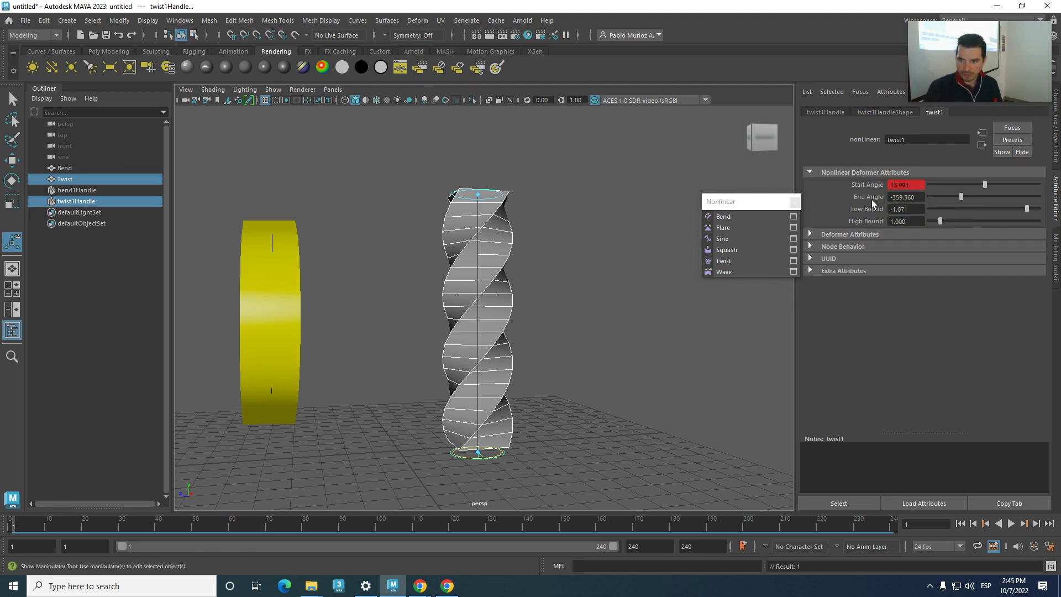
right_click(874, 197)
left_click(874, 211)
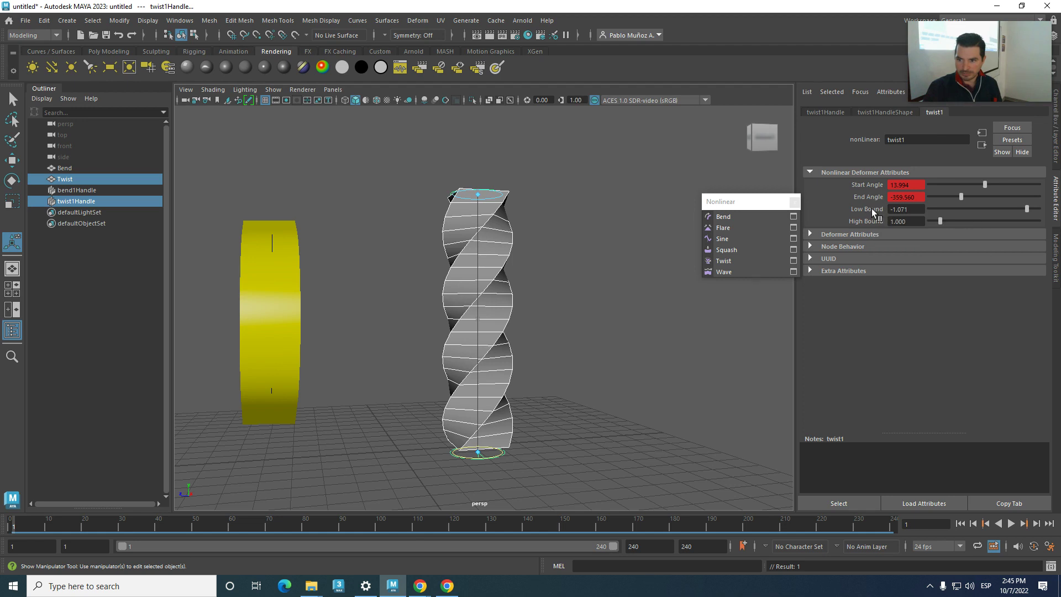
right_click(877, 211)
left_click(899, 227)
right_click(865, 220)
left_click(886, 234)
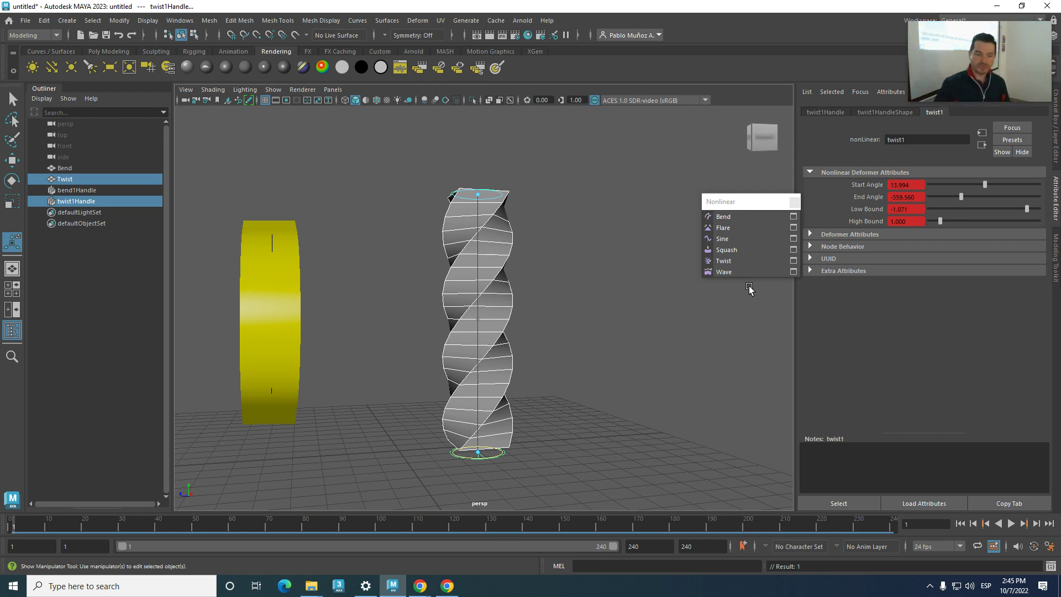
- At frame 90, lower twist1's High Bound to 0, turn its Start Angle to about -228.35, and set keys on the deformer
left_click(343, 529)
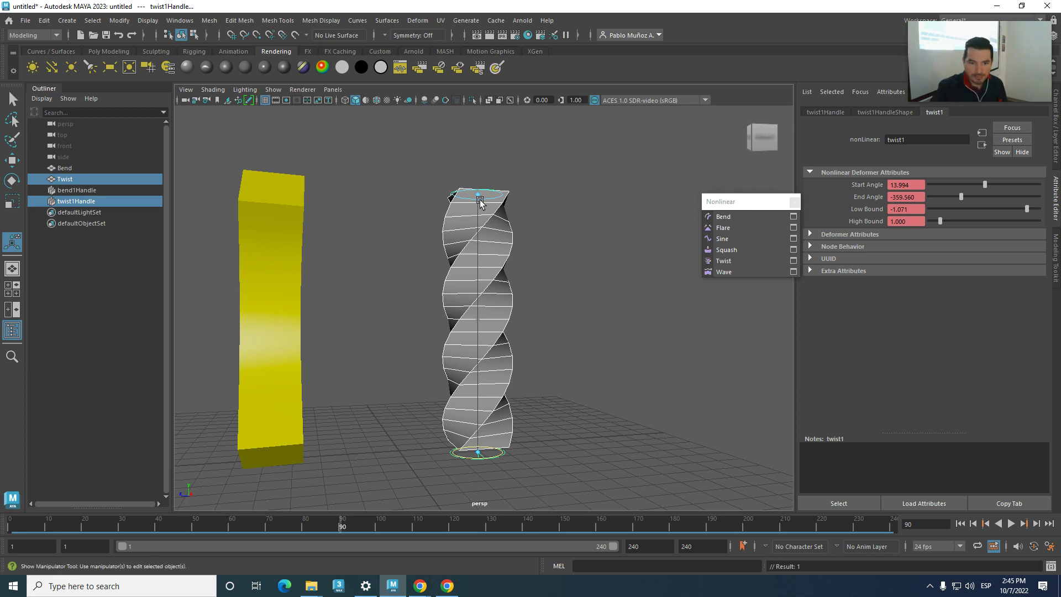
left_click_drag(477, 195, 476, 326)
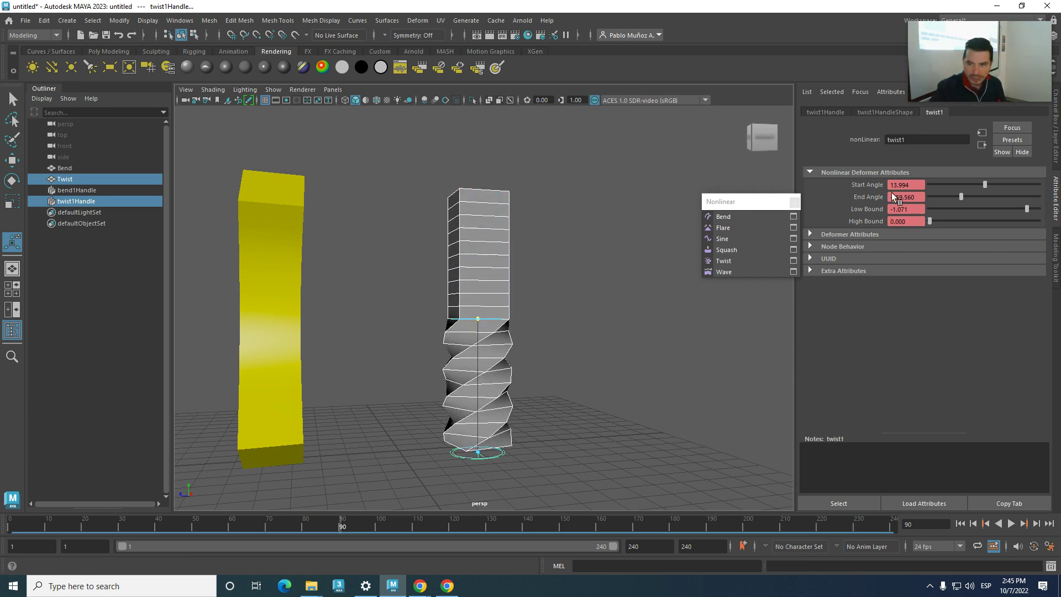
left_click_drag(493, 454, 644, 407)
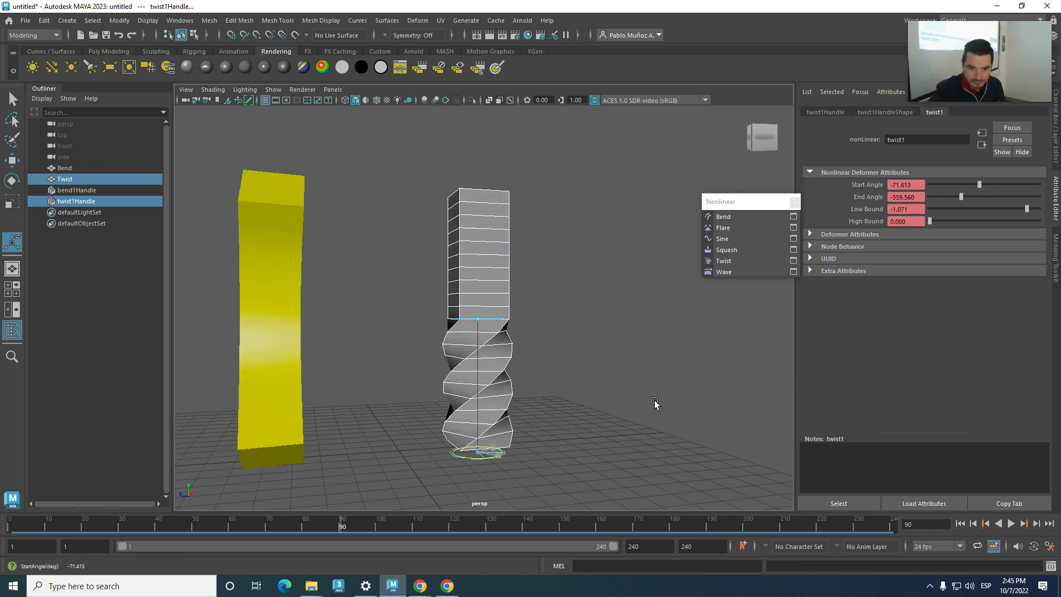
left_click_drag(491, 454, 615, 454)
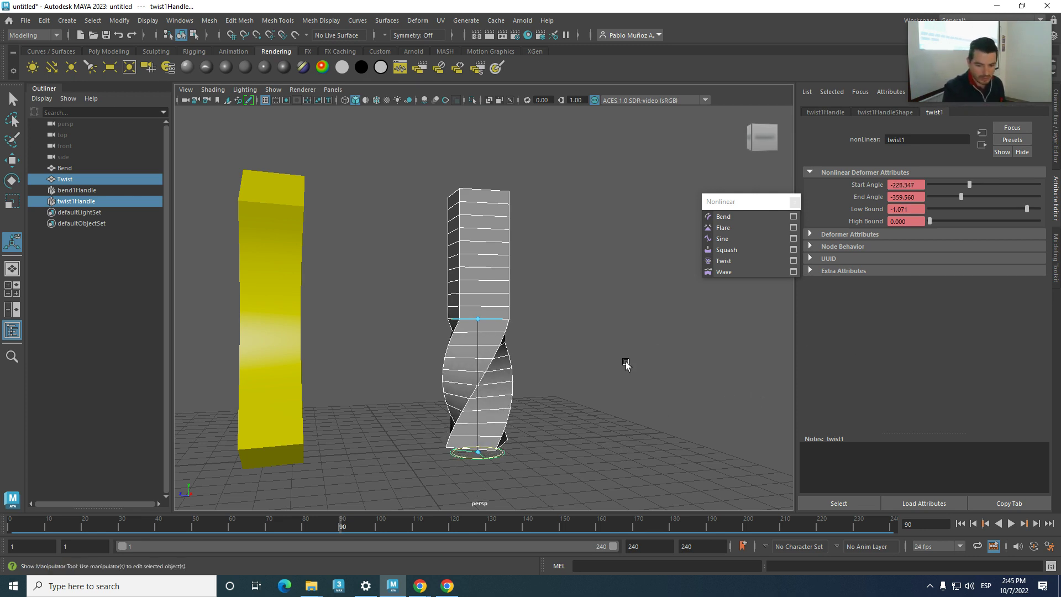
key("s")
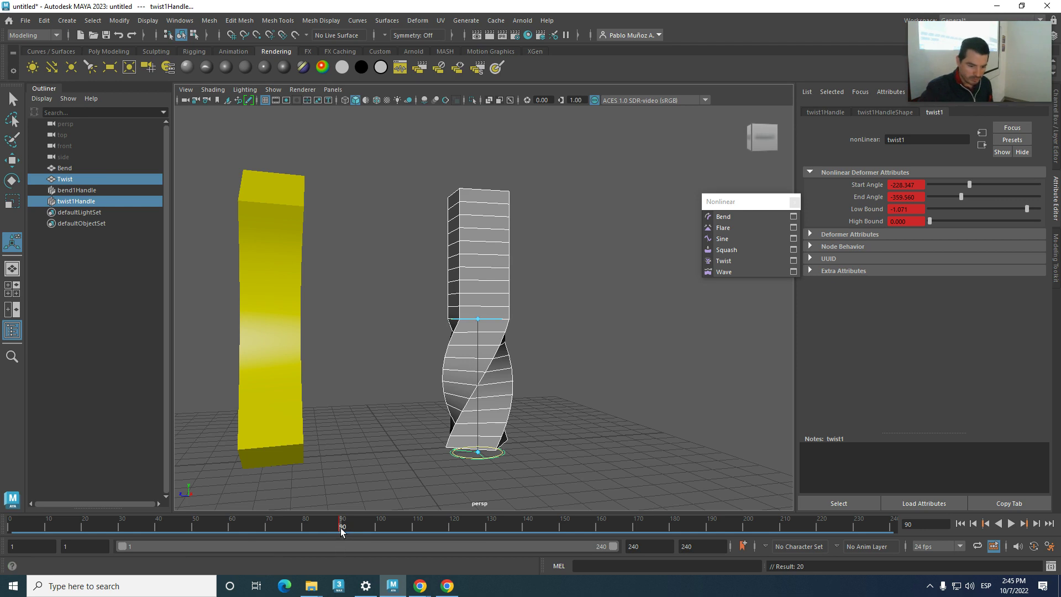
- At frame 170, key twist1 with Start Angle about 157.86, End Angle about 675.27 and High Bound about 3.11
key("alt+v")
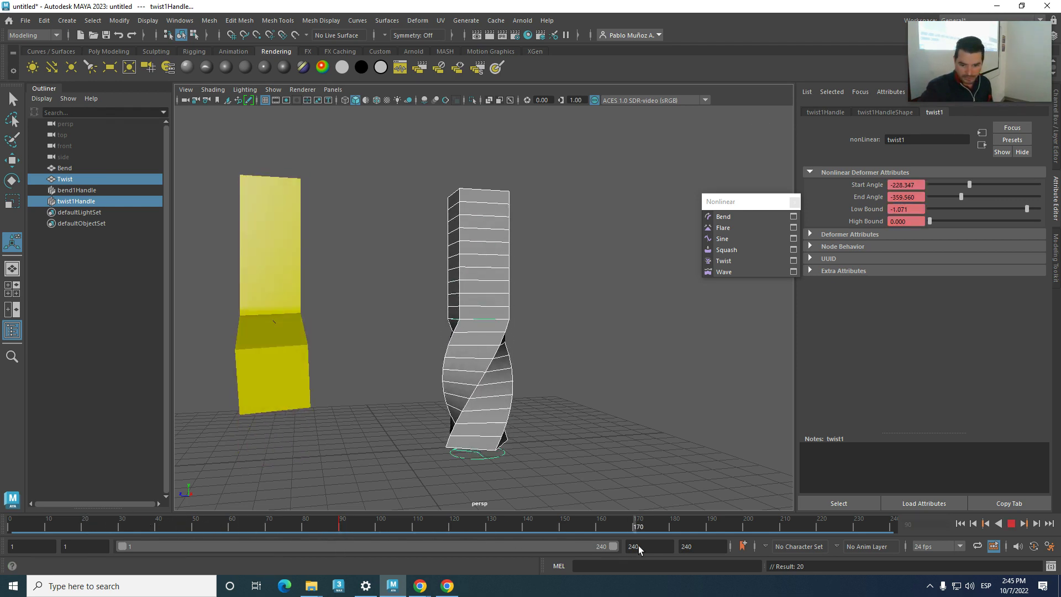
key("alt+v")
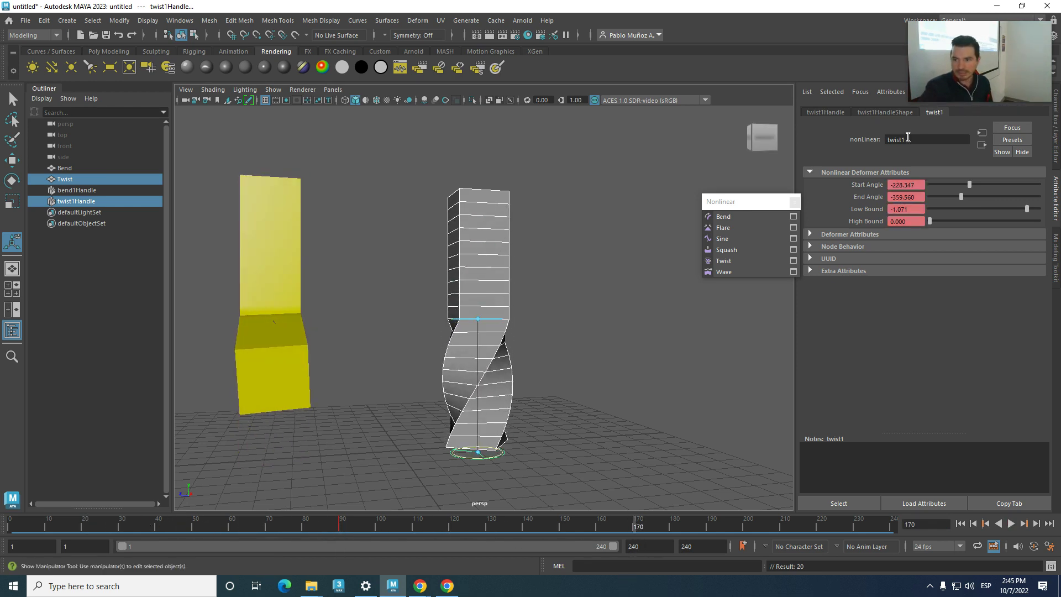
left_click_drag(970, 184, 1025, 217)
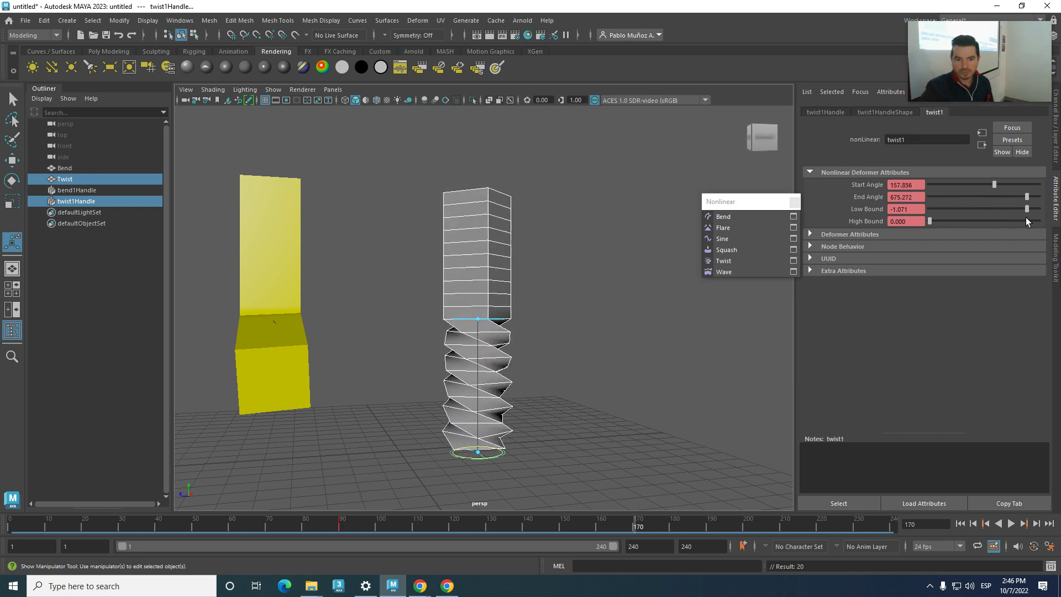
left_click_drag(933, 221, 962, 222)
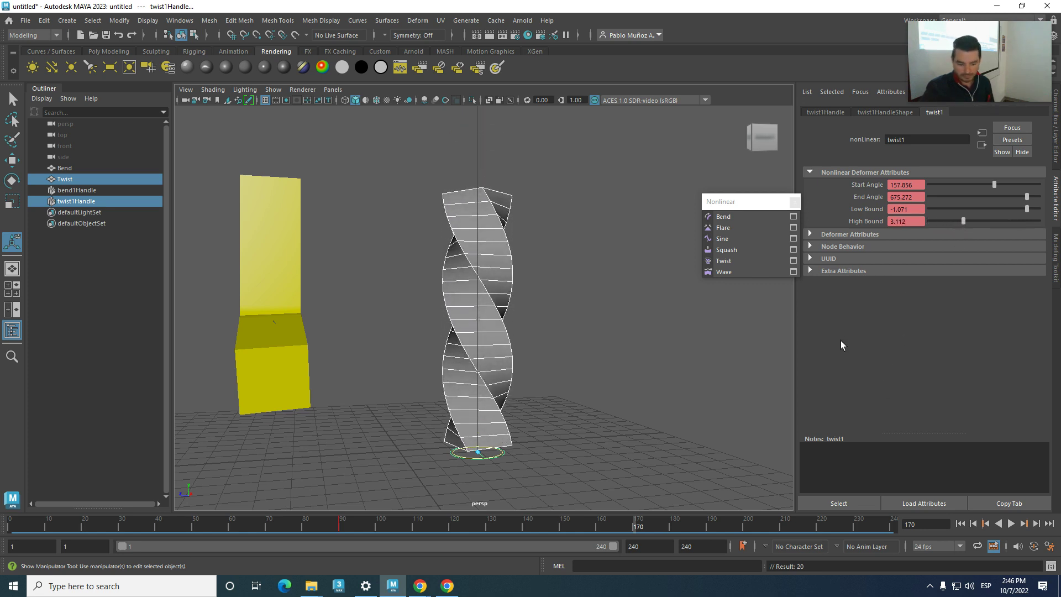
key("s")
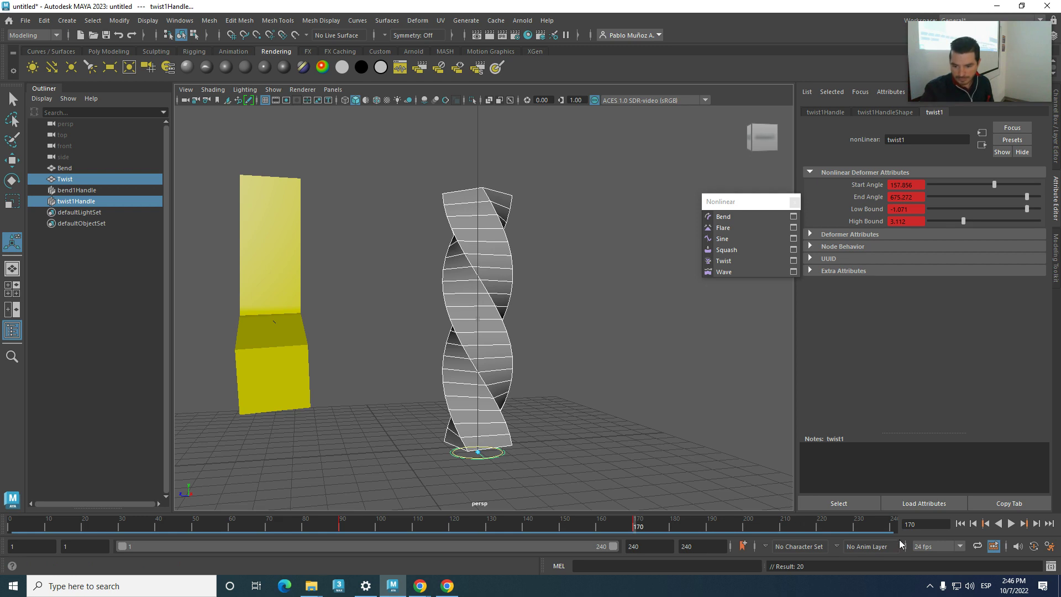
- At frame 240, set twist1's Start Angle to 1, End Angle to 1, Low Bound to 0 and High Bound to 1
left_click(893, 525)
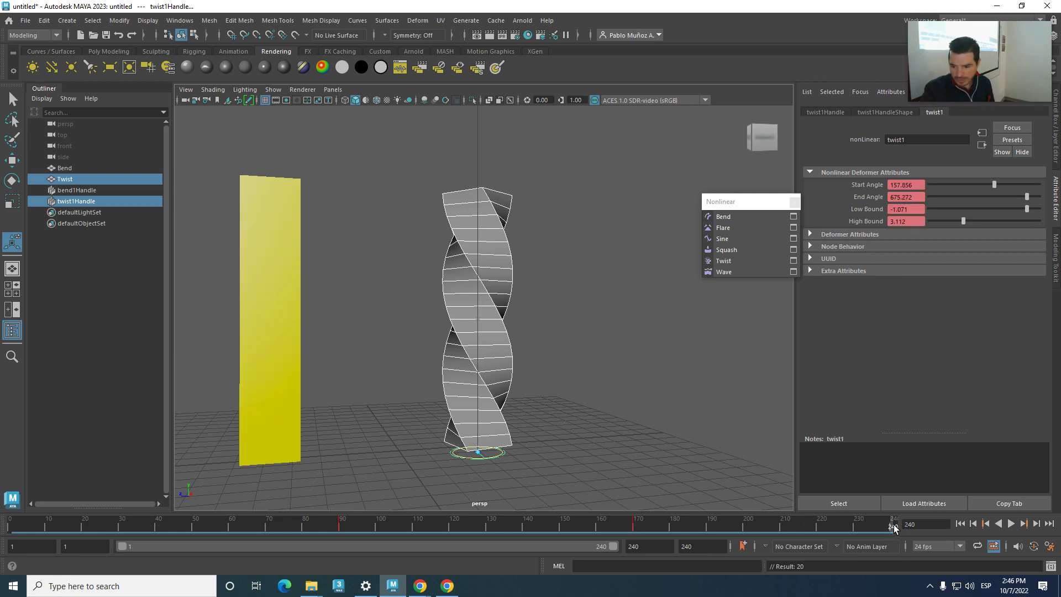
double_click(919, 184)
type("1")
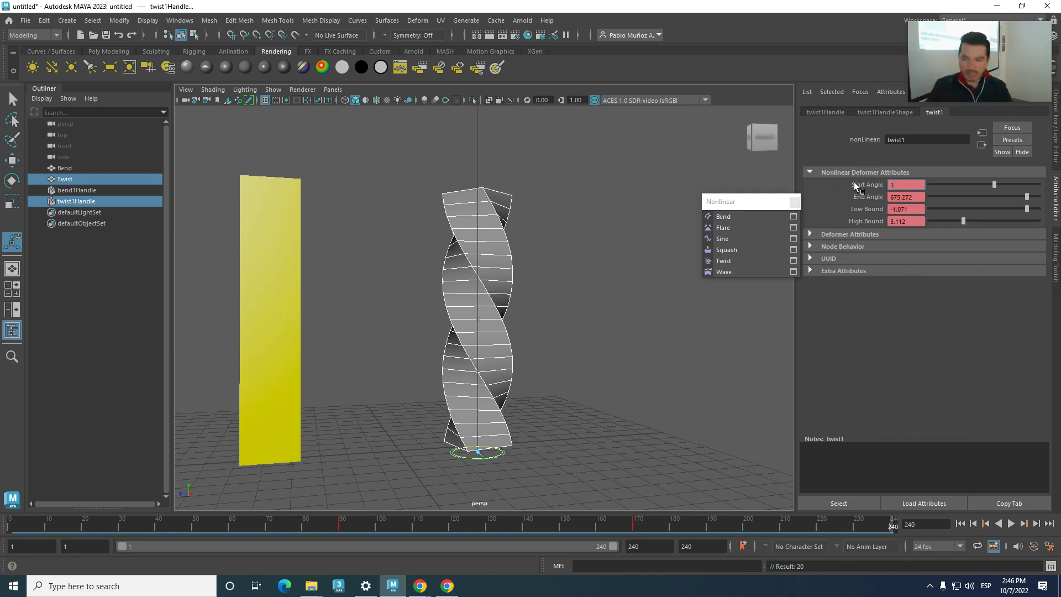
key("Tab")
type("1")
key("Tab")
type("0")
key("Tab")
type("1")
key("Tab")
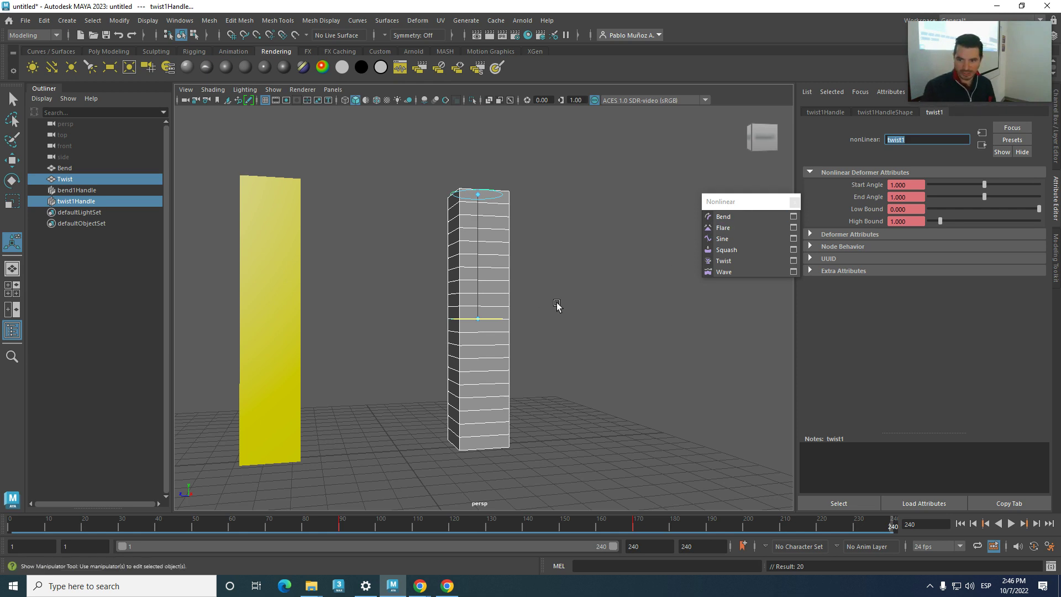
- Key twist1's Start Angle, End Angle, Low Bound and High Bound at frame 240, and clear the selection
right_click(870, 185)
left_click(883, 201)
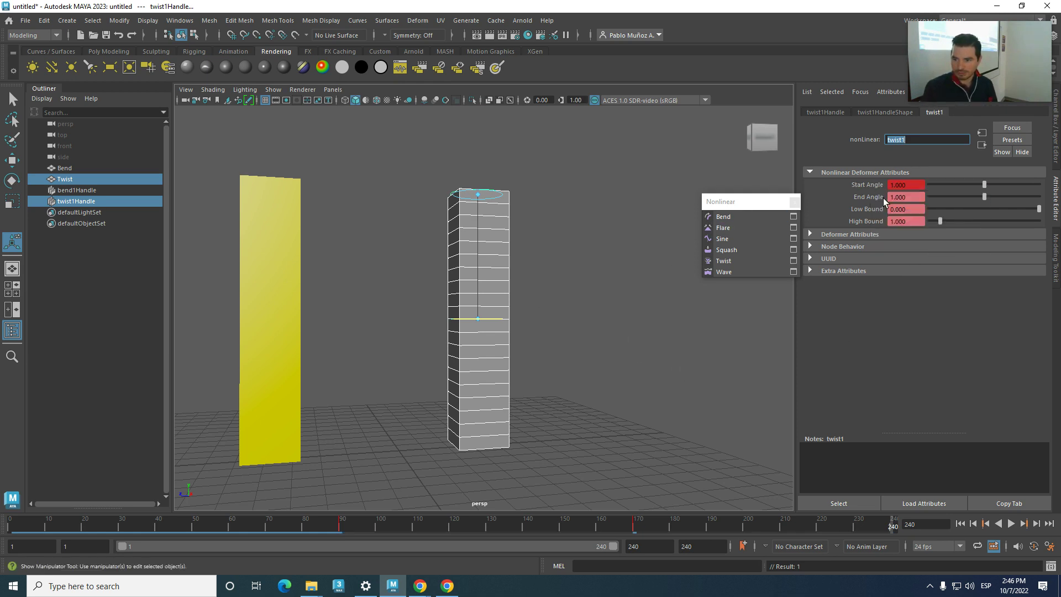
right_click(879, 197)
left_click(886, 217)
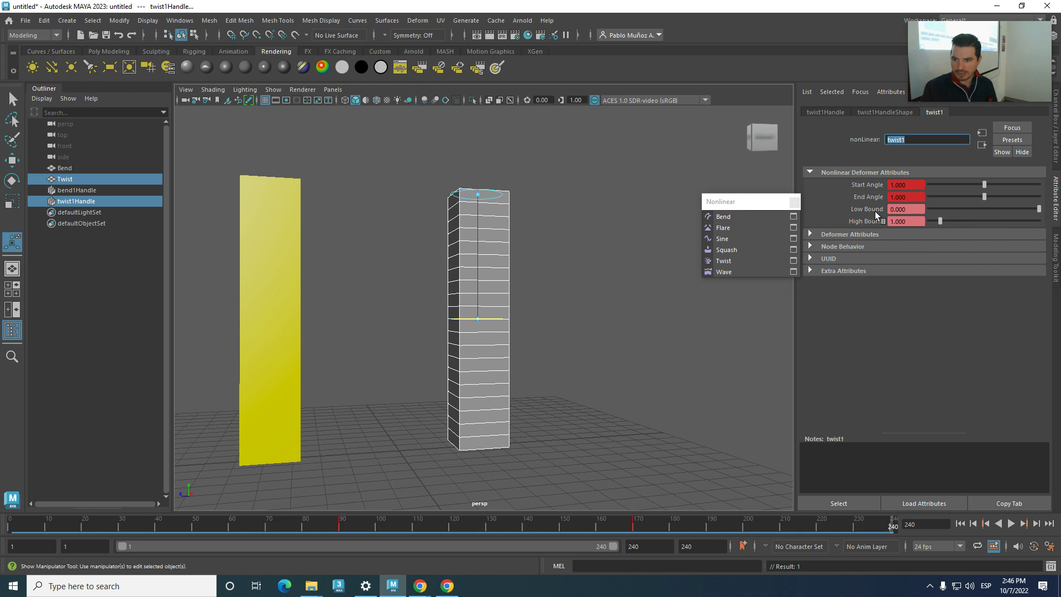
right_click(874, 209)
left_click(895, 227)
right_click(873, 223)
left_click(895, 242)
left_click(746, 386)
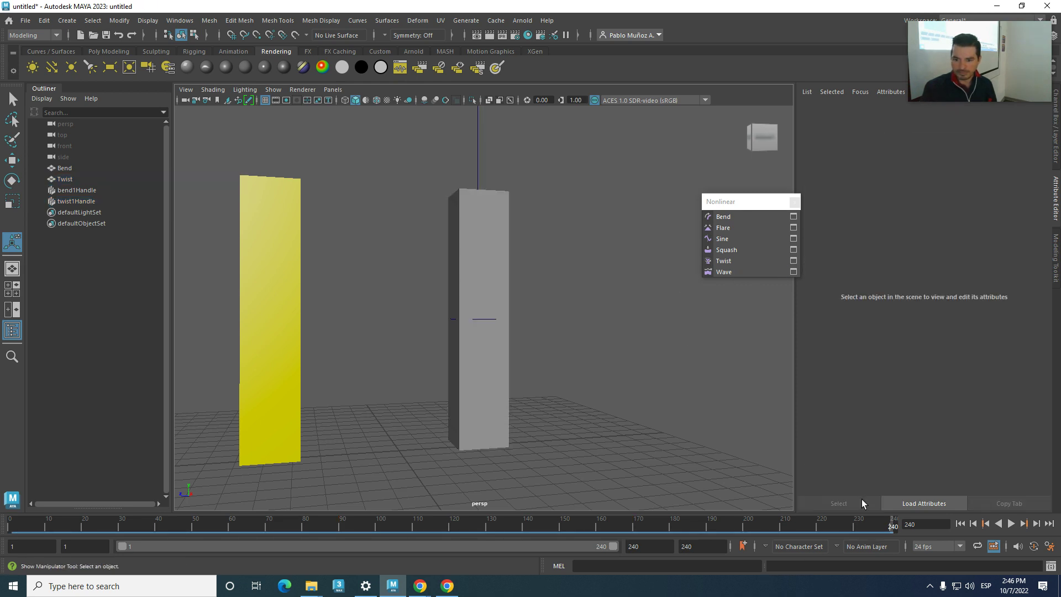
- Play back the Bend and Twist animations with both boxes in view, and stop playback
left_click(1011, 523)
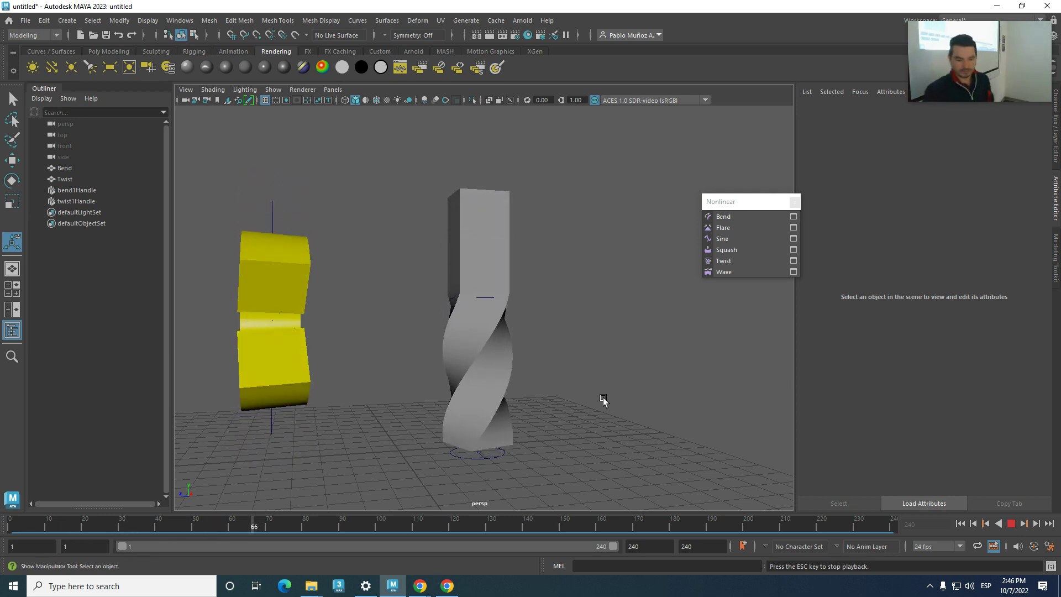
middle_click_drag(547, 370, 641, 346, "alt")
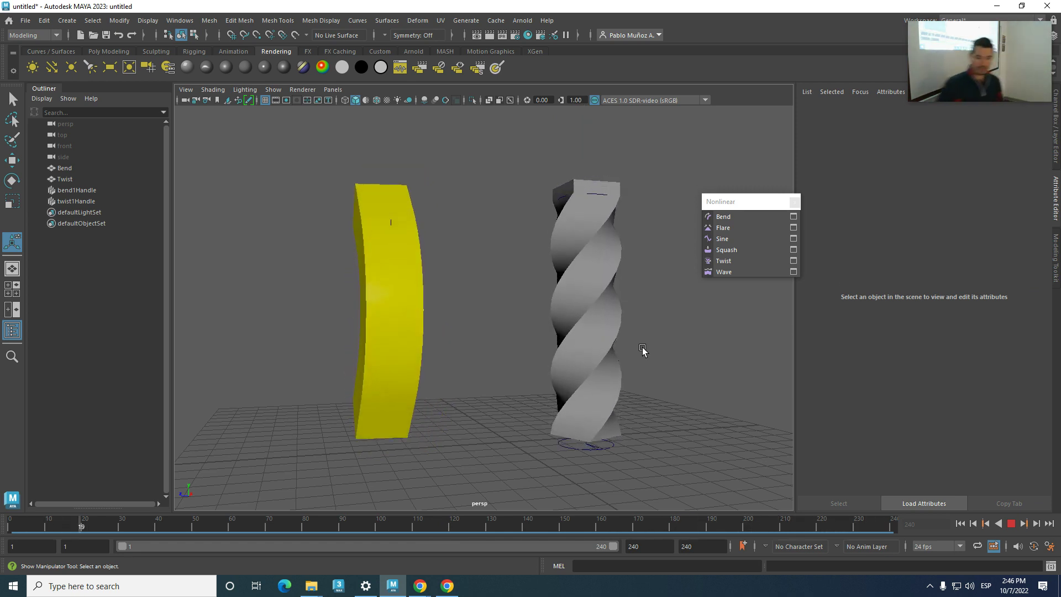
key("Escape")
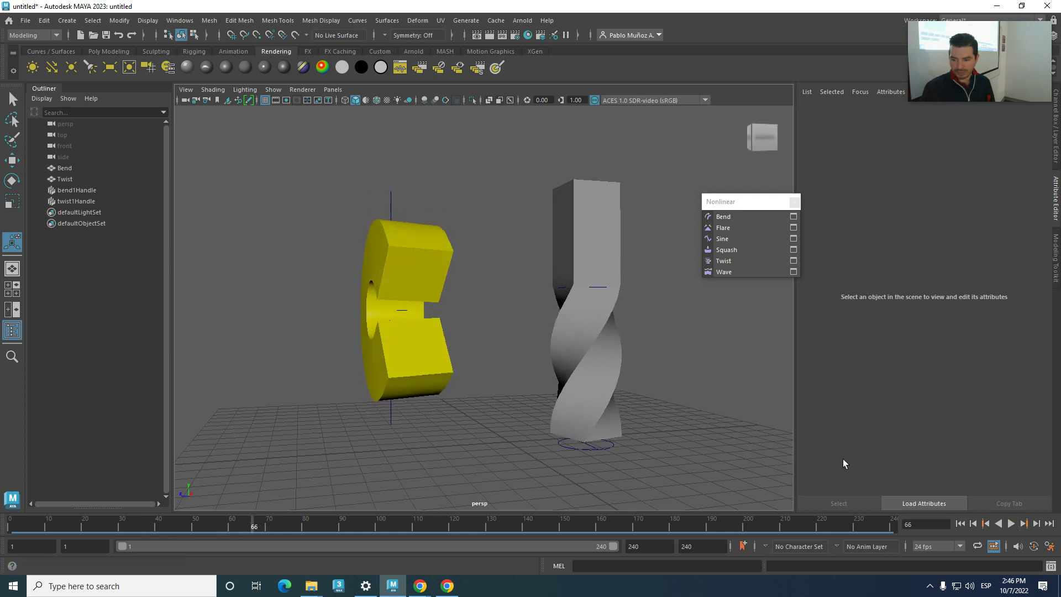
- Assign a new Phong material to the Twist box, make its color red, and deselect the box
left_click(606, 265)
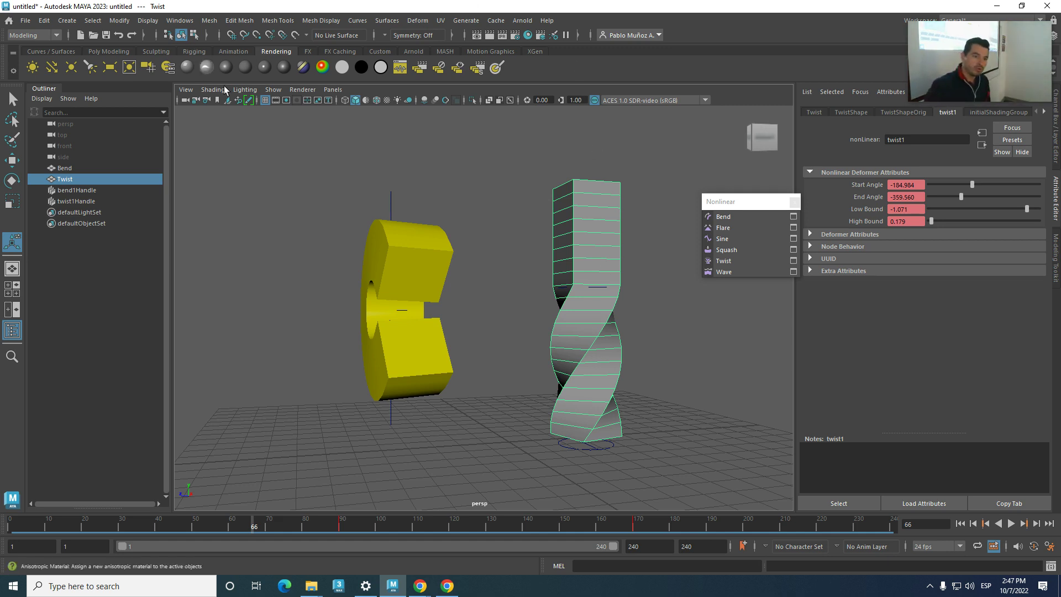
left_click(264, 68)
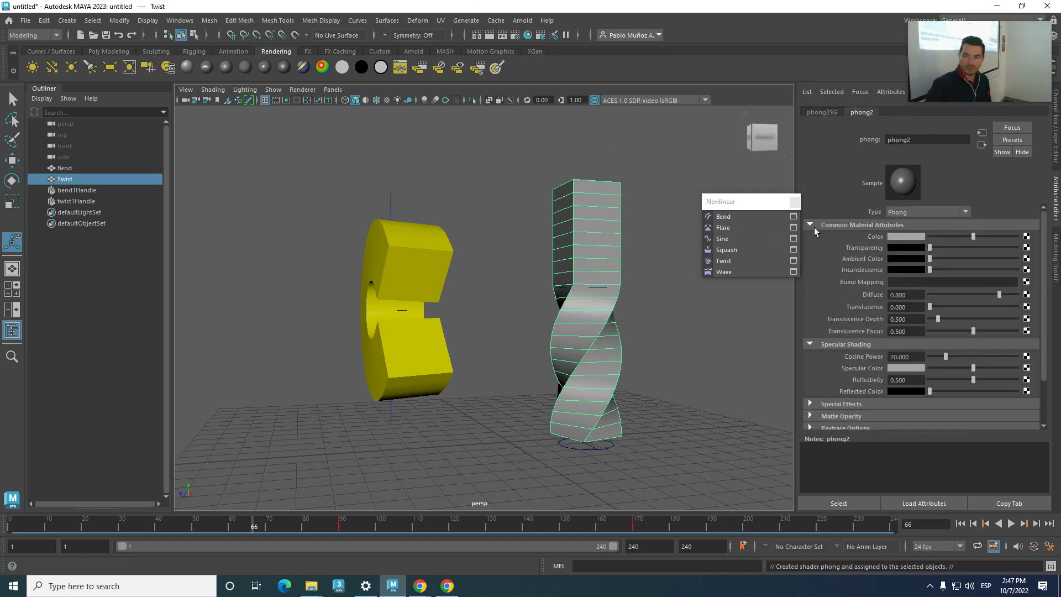
left_click(906, 237)
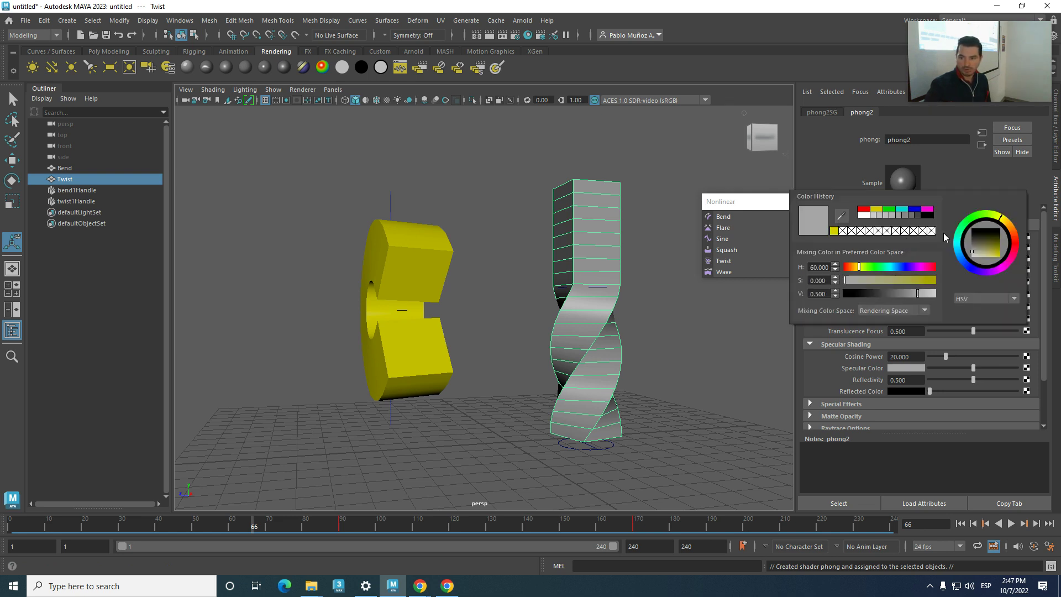
left_click(863, 211)
left_click(672, 325)
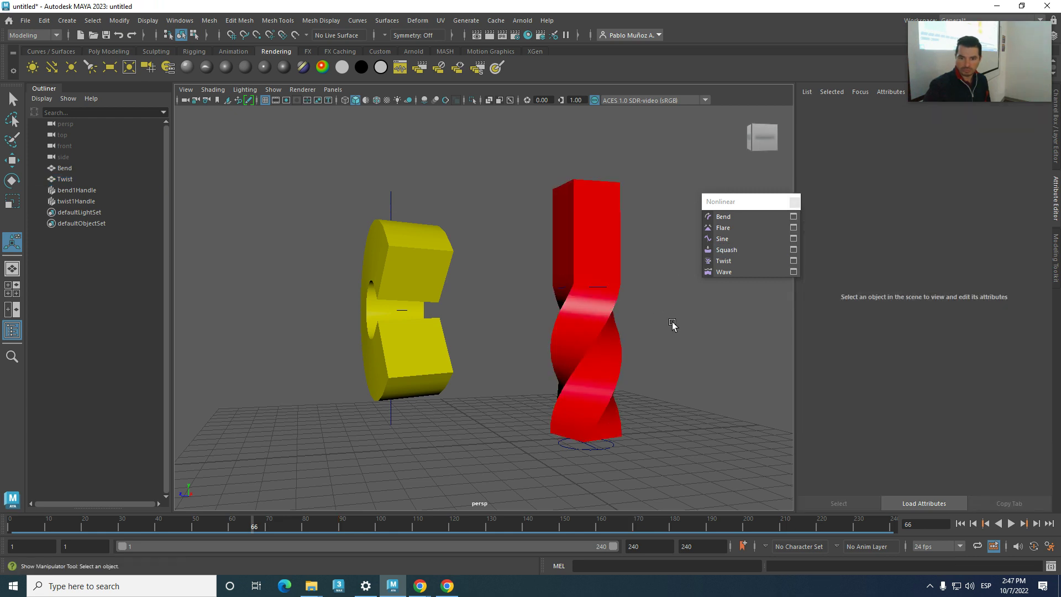
- Replay the animation of the yellow and red boxes, stop it, and view both from a wider angle
key("alt+v")
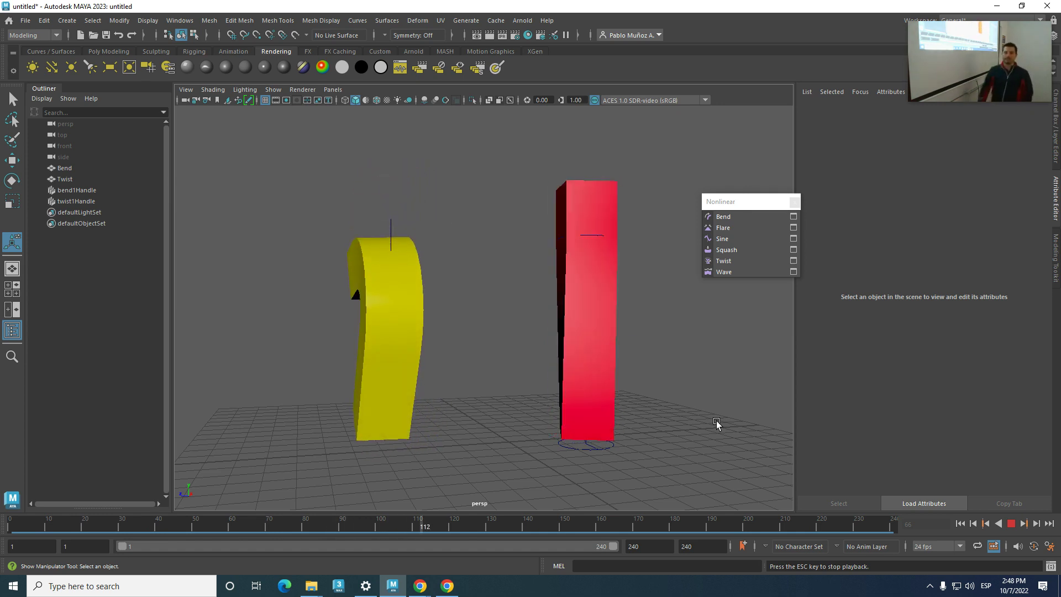
left_click(1010, 525)
scroll(634, 409, "down", 4)
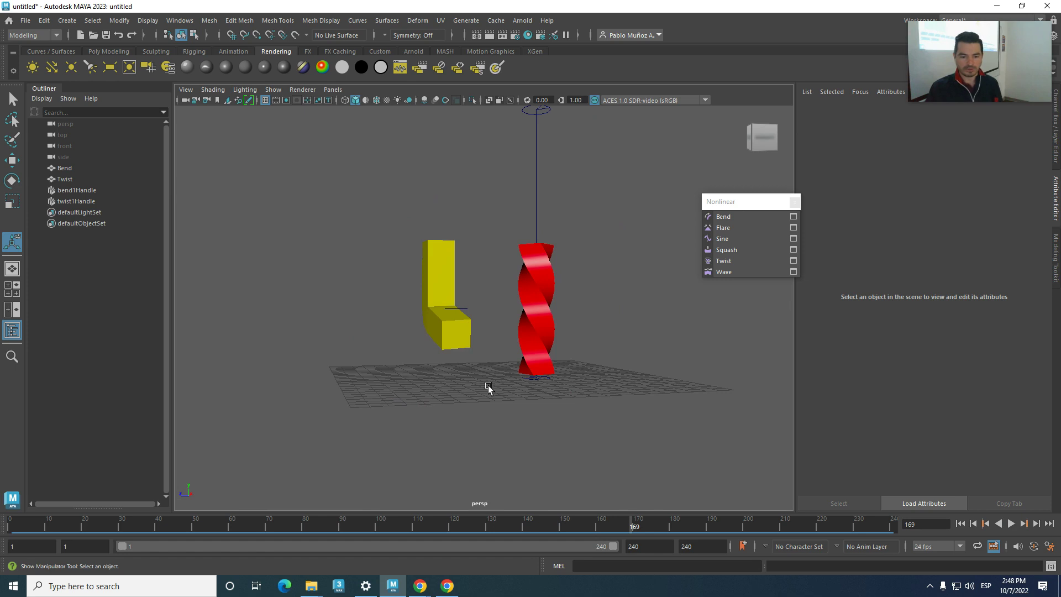
left_click_drag(478, 372, 497, 371, "alt")
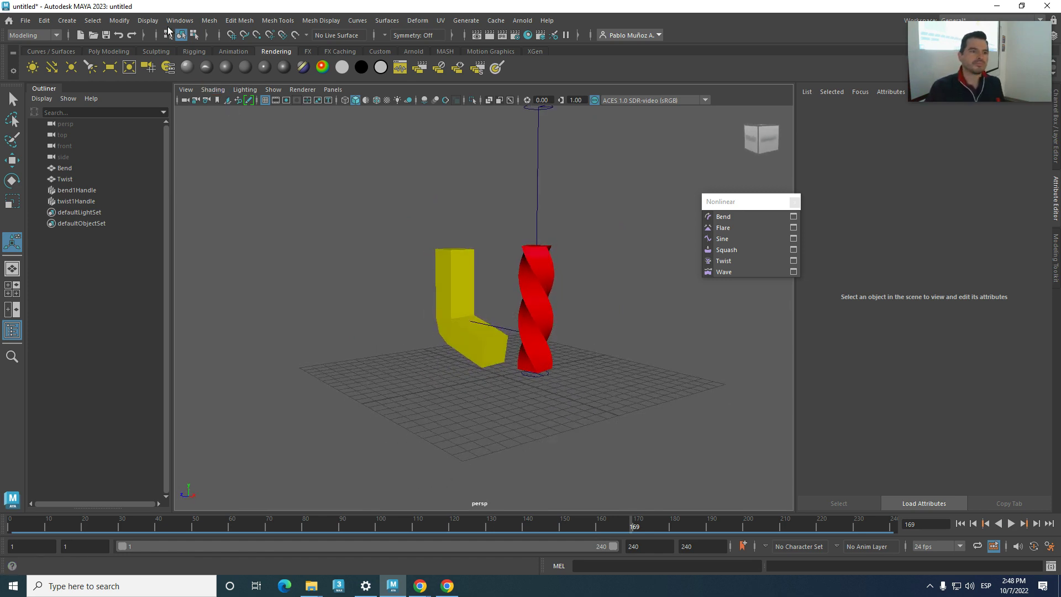
- Open the Content Browser with its Modeling examples collapsed, and enlarge the screen to 200% with Magnifier
left_click(177, 20)
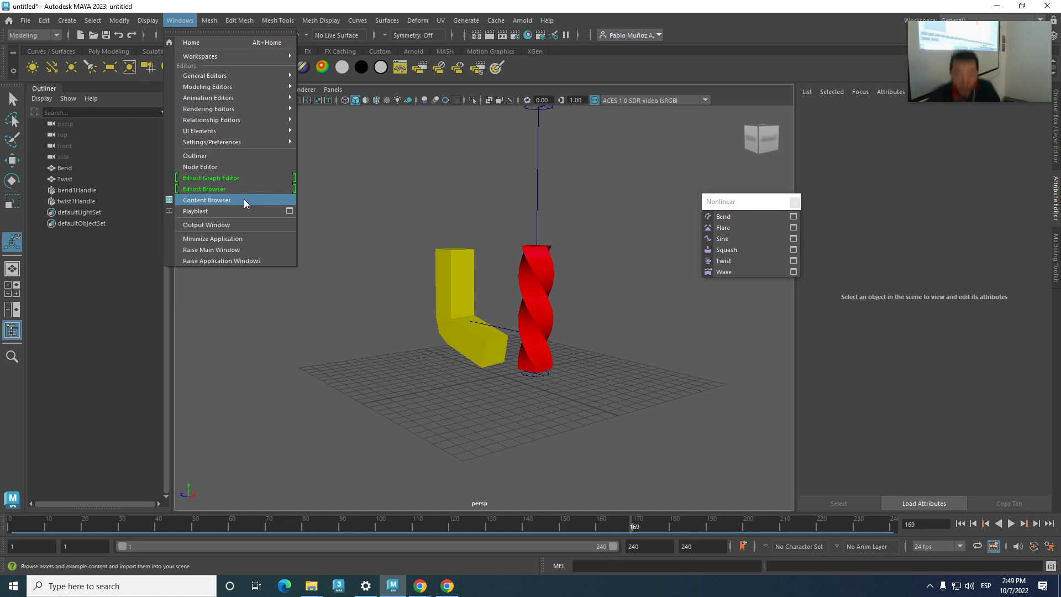
left_click(244, 199)
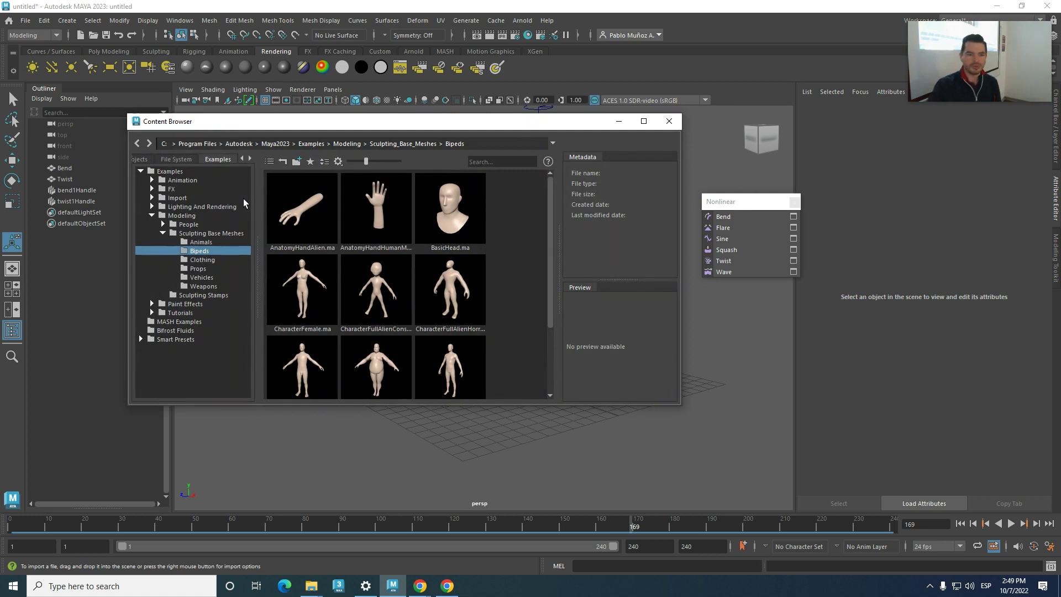
left_click(152, 216)
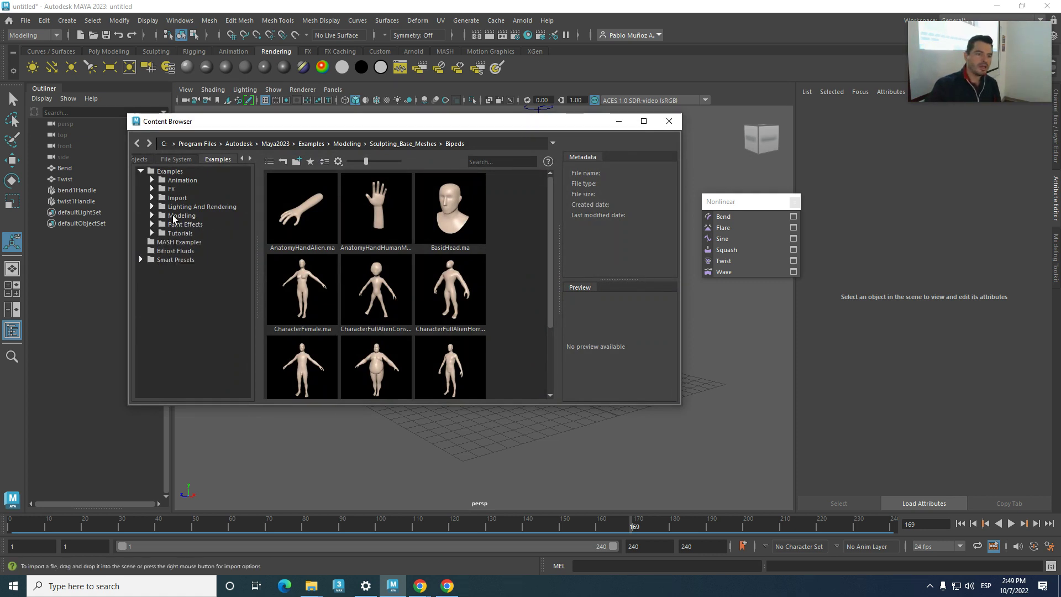
key("super+plus")
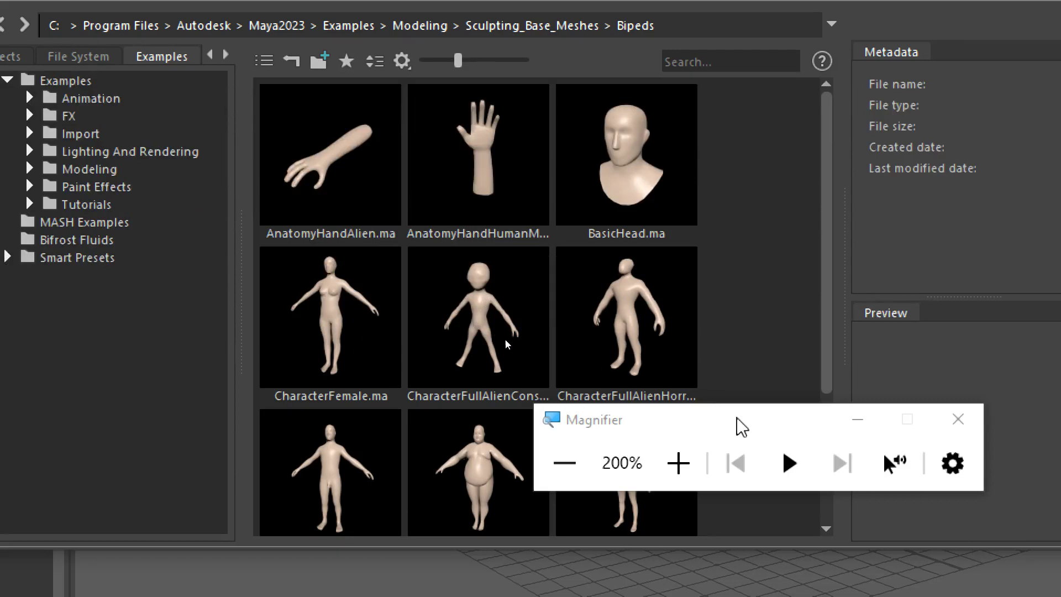
left_click_drag(741, 426, 639, 571)
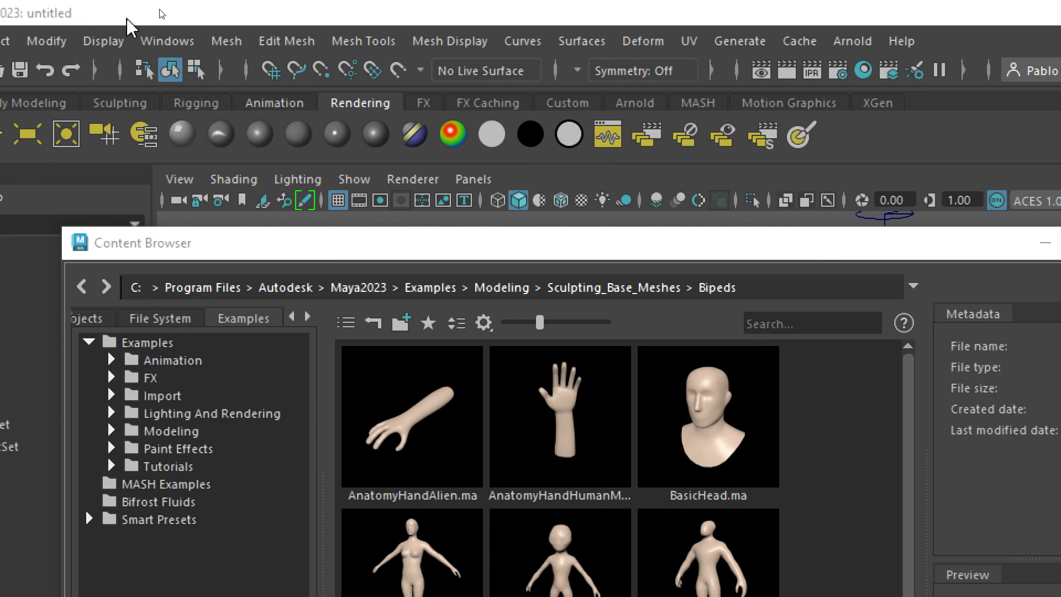
left_click(166, 41)
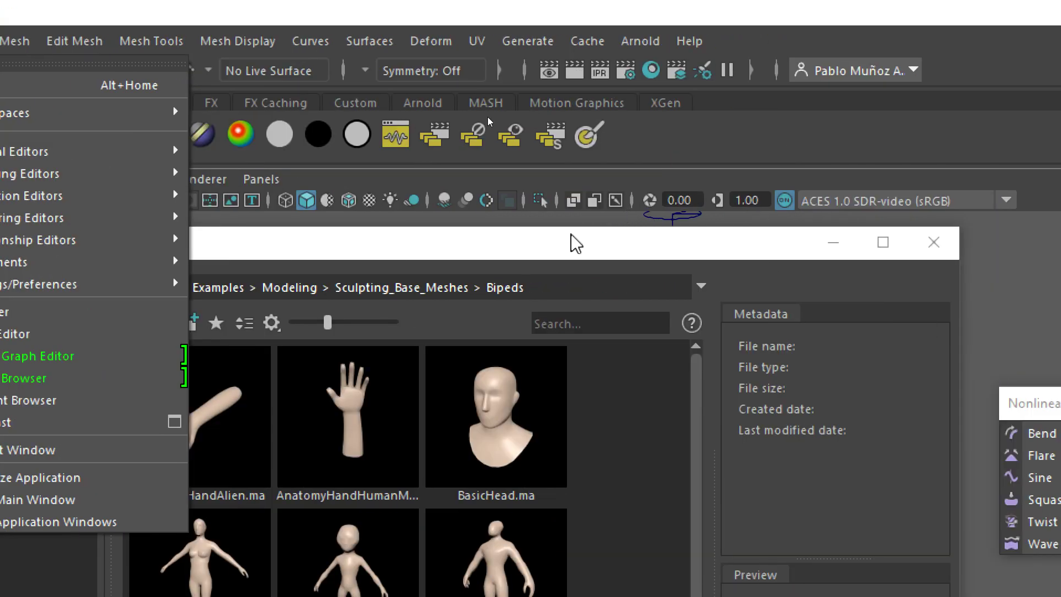
left_click(774, 235)
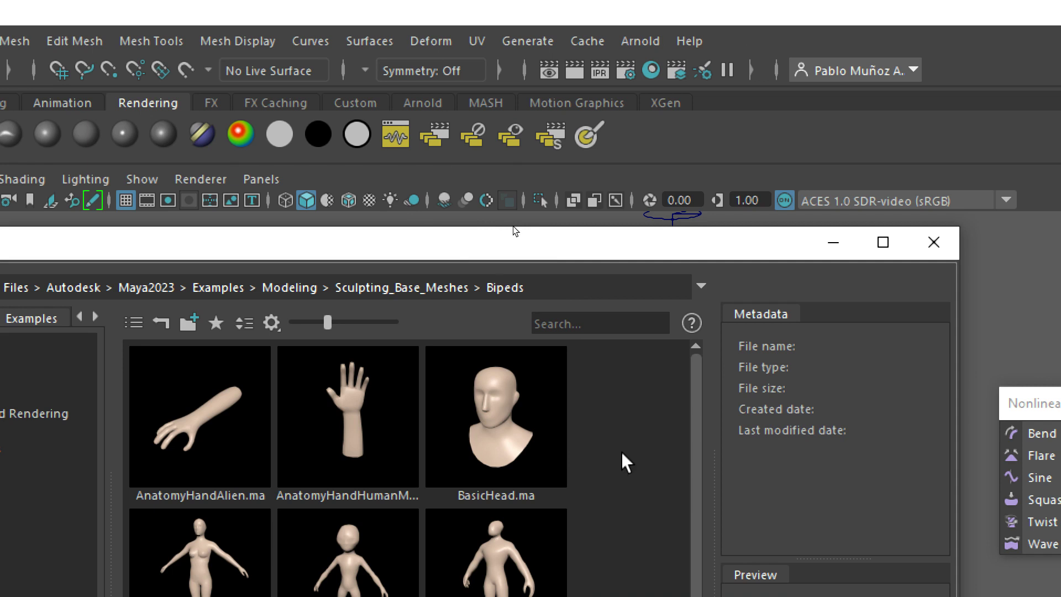
left_click(475, 413)
left_click_drag(475, 413, 469, 382)
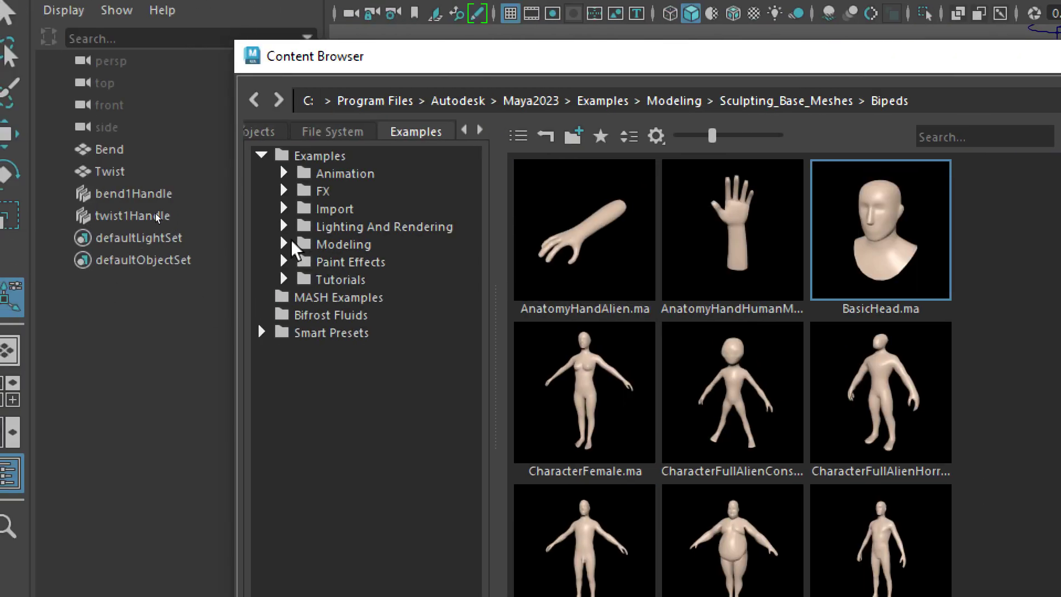
- Browse the Weapons, Vehicles, Props, Clothing, Bipeds and Animals folders of the Modeling examples' Sculpting Base Meshes
left_click(284, 244)
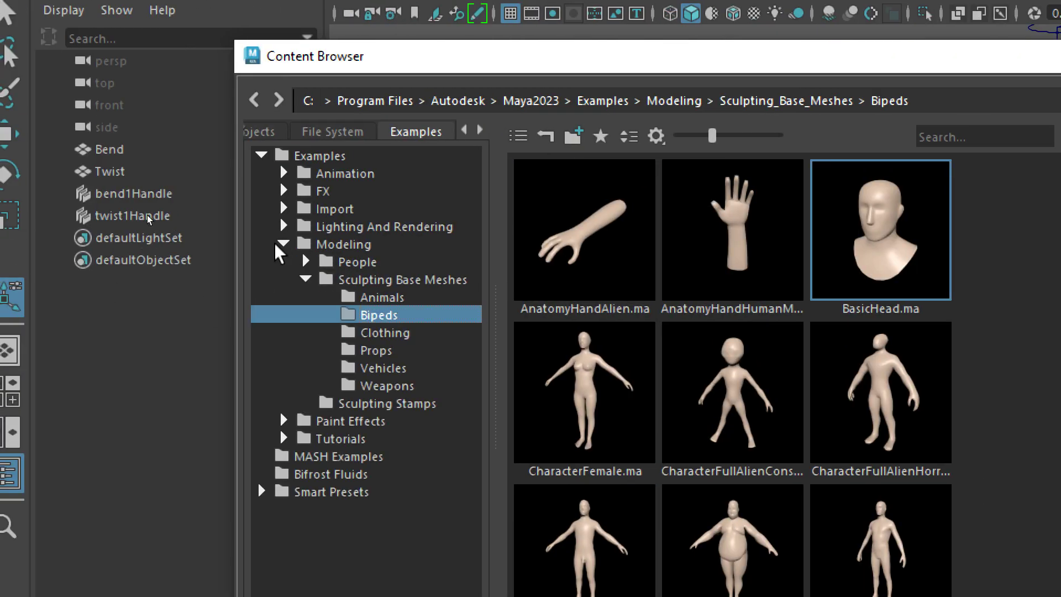
double_click(374, 281)
double_click(367, 283)
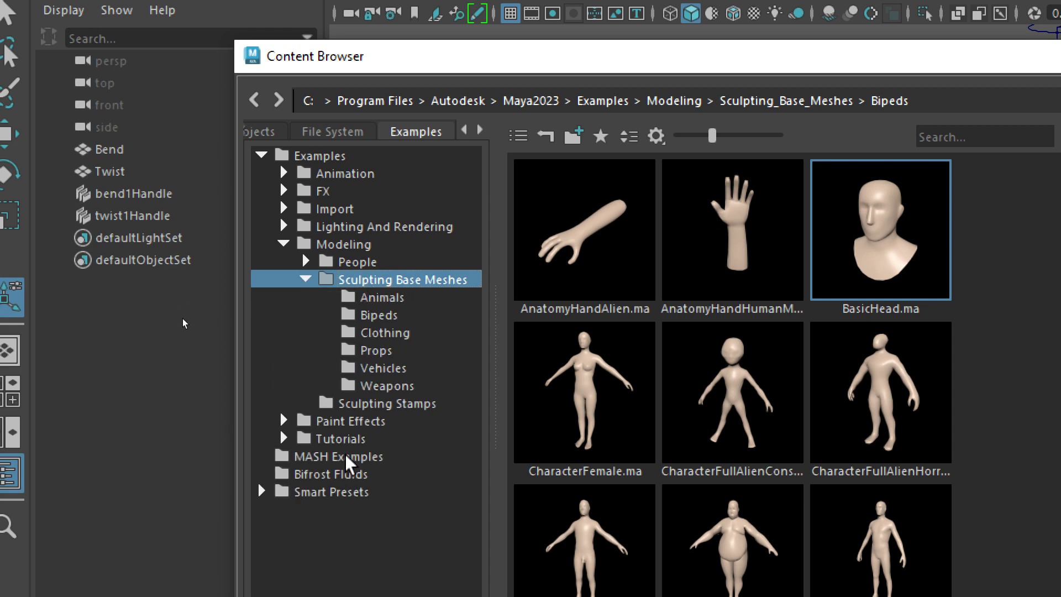
left_click(349, 386)
scroll(662, 439, "down", 1)
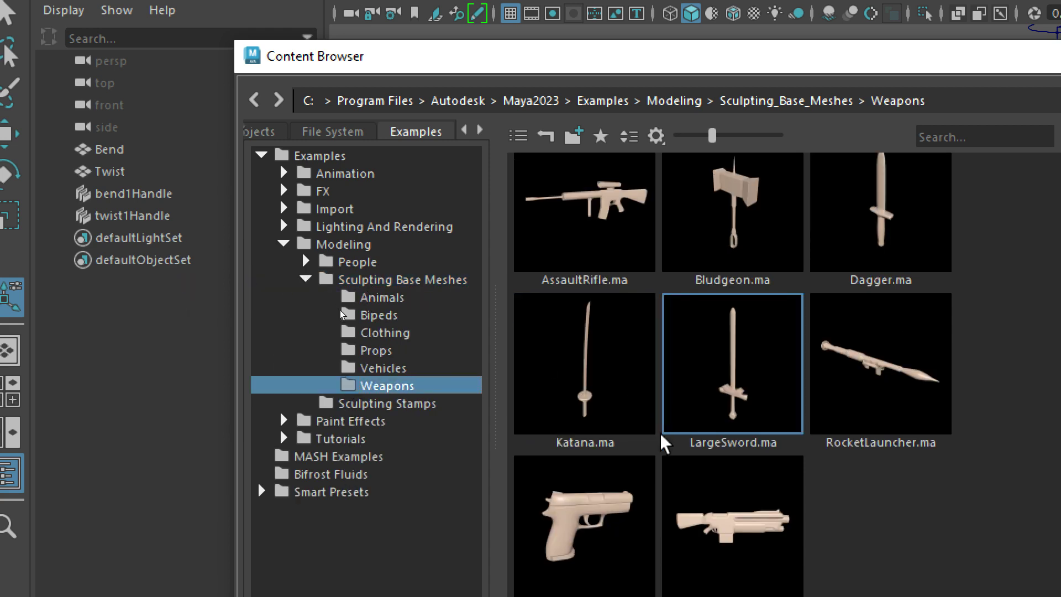
left_click(403, 369)
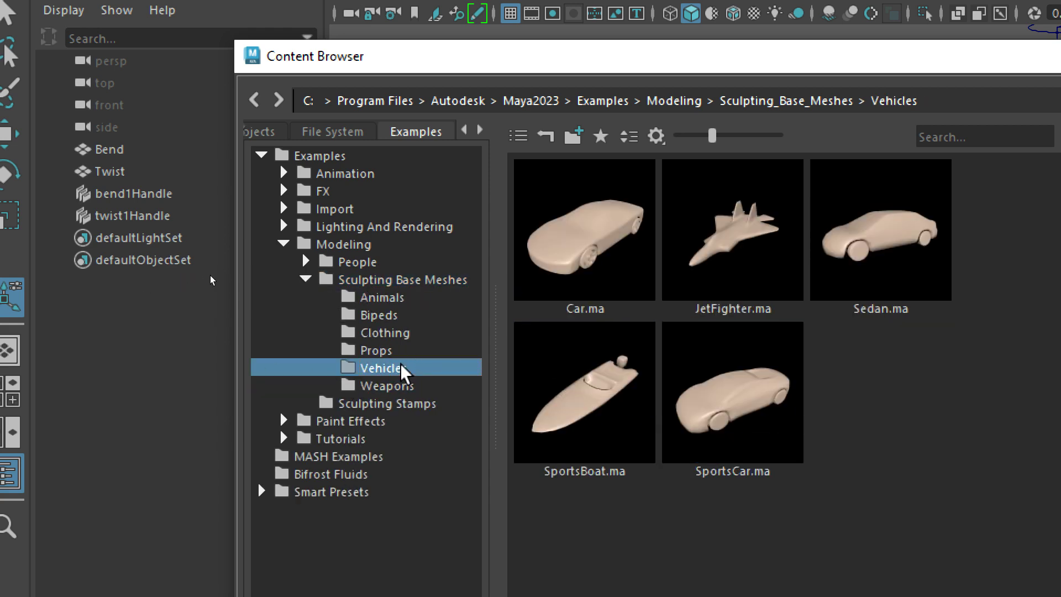
left_click(378, 350)
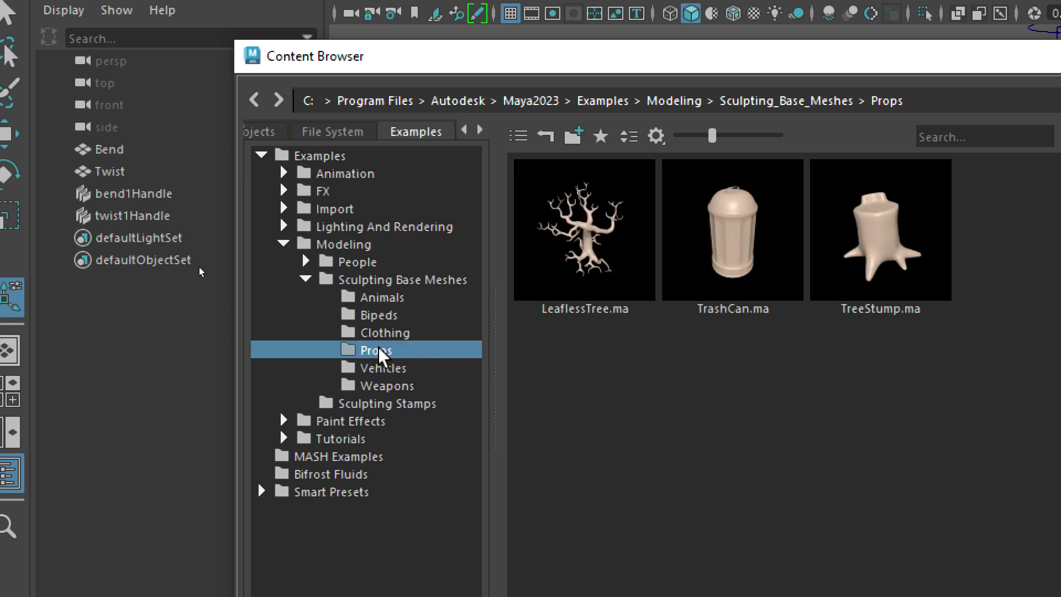
left_click(381, 333)
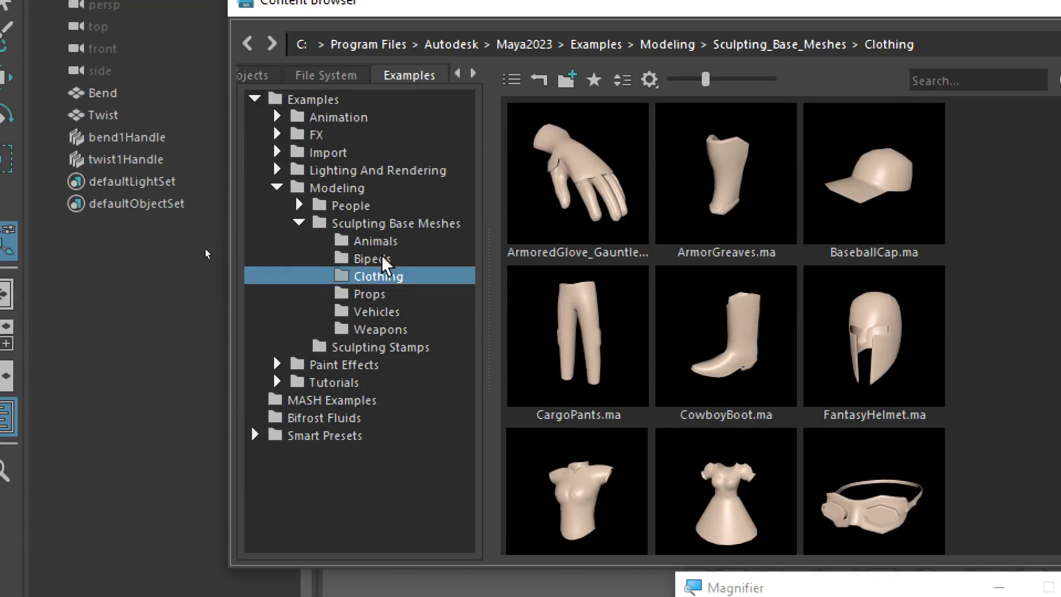
left_click(382, 336)
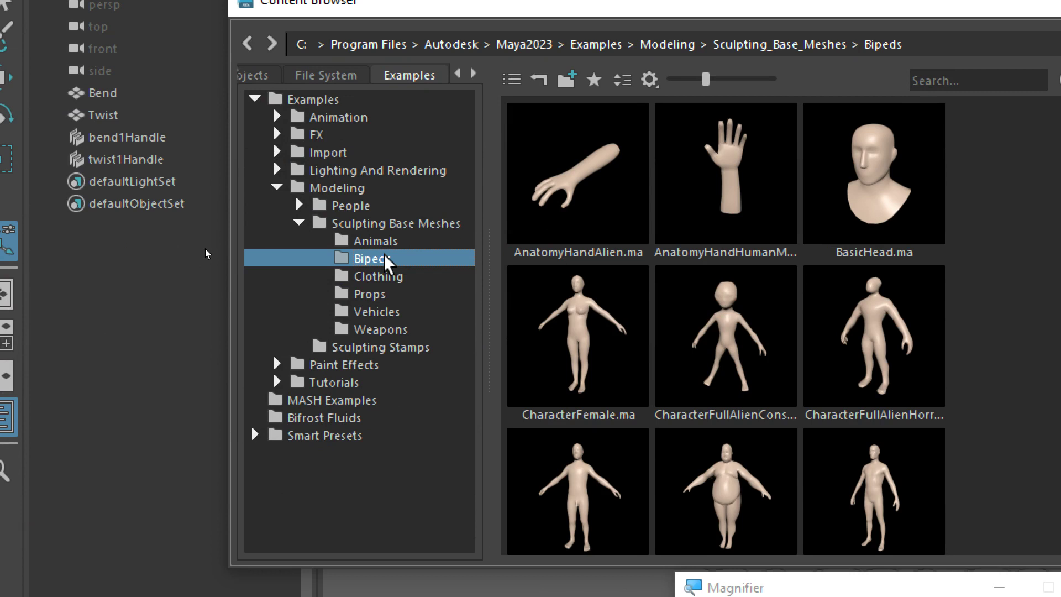
left_click(376, 242)
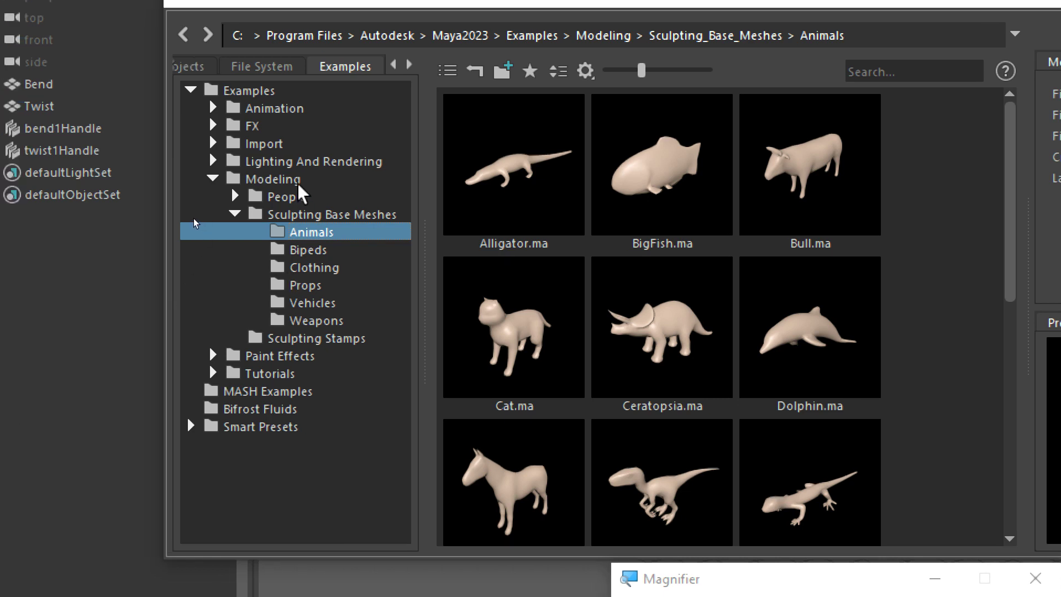
- Show the Bipeds base meshes, and move the Content Browser off the Outliner at 100% magnification
left_click(310, 251)
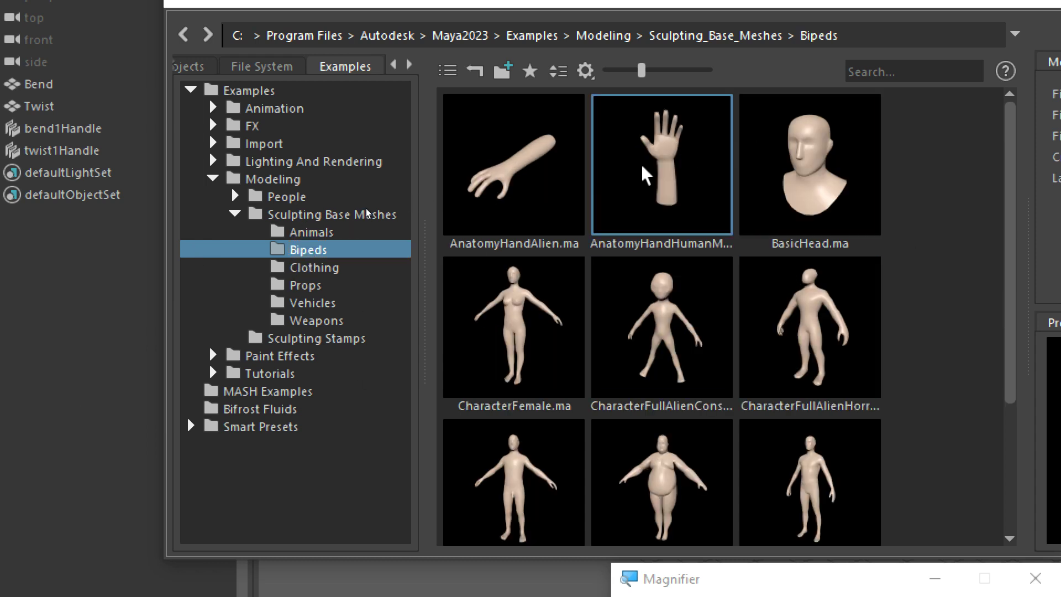
key("super+minus")
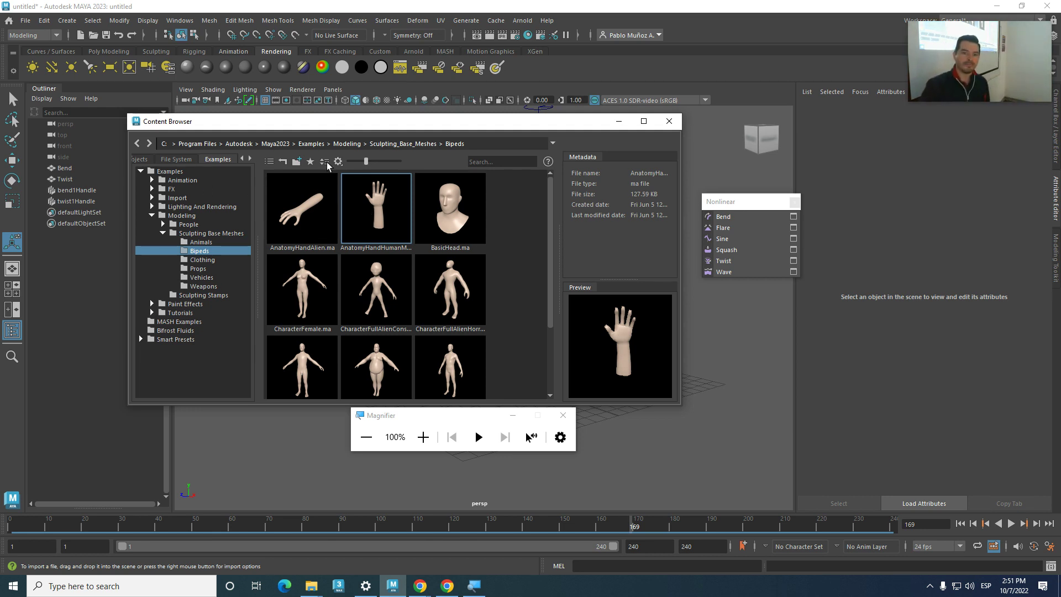
left_click_drag(368, 121, 686, 137)
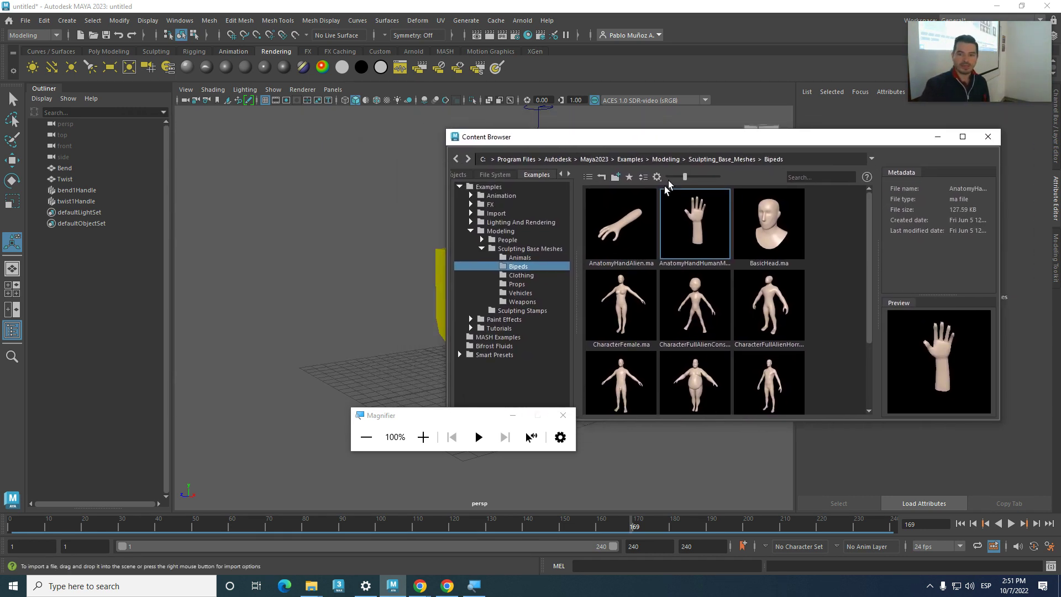
- Import the AnatomyHandHumanMale base mesh into the scene, closing Magnifier and the Content Browser
left_click_drag(606, 137, 701, 132)
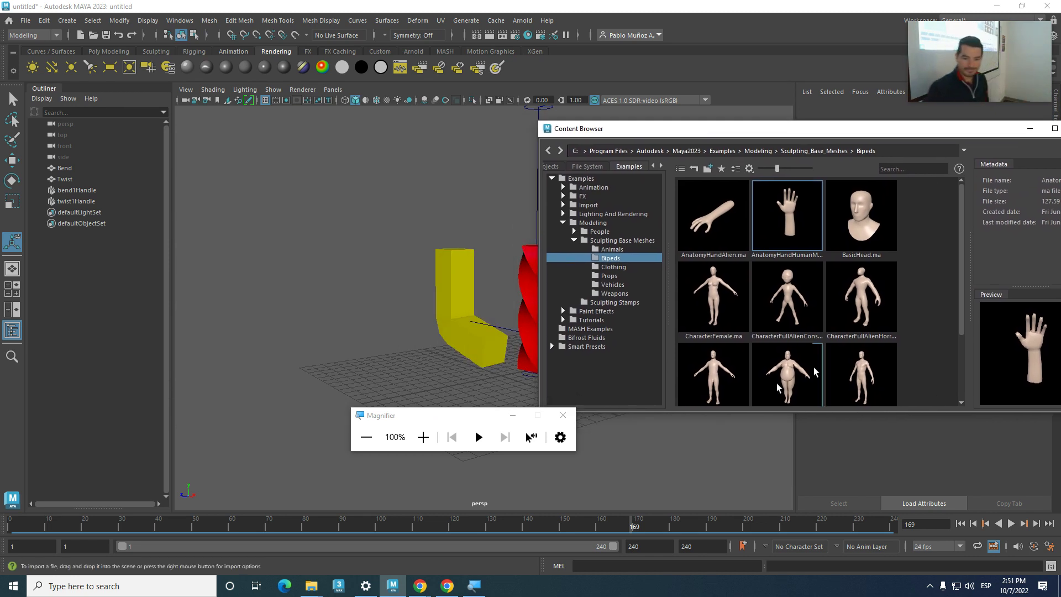
key("super+Escape")
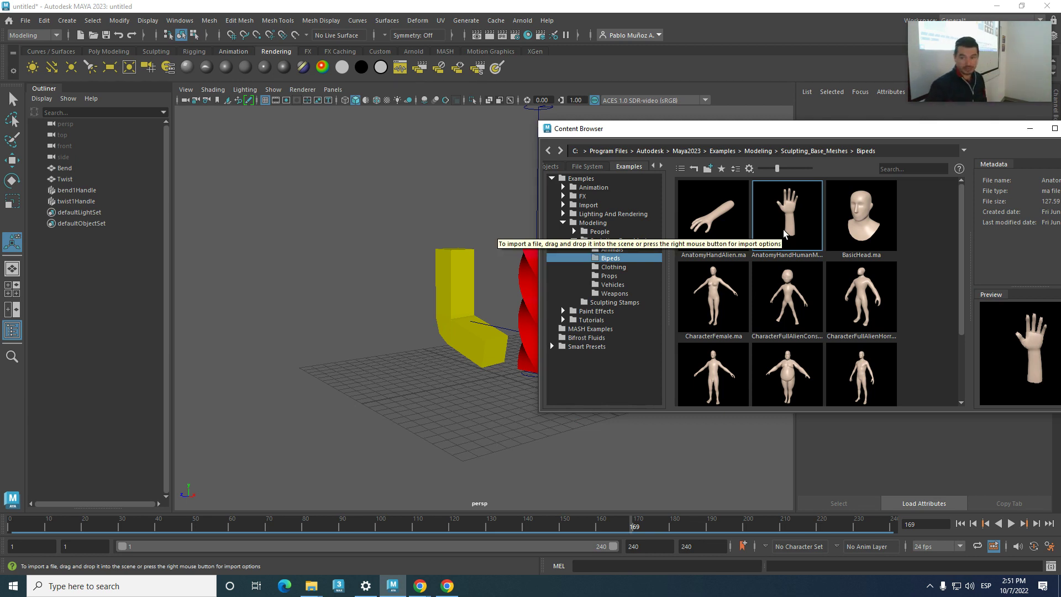
left_click_drag(783, 230, 335, 300)
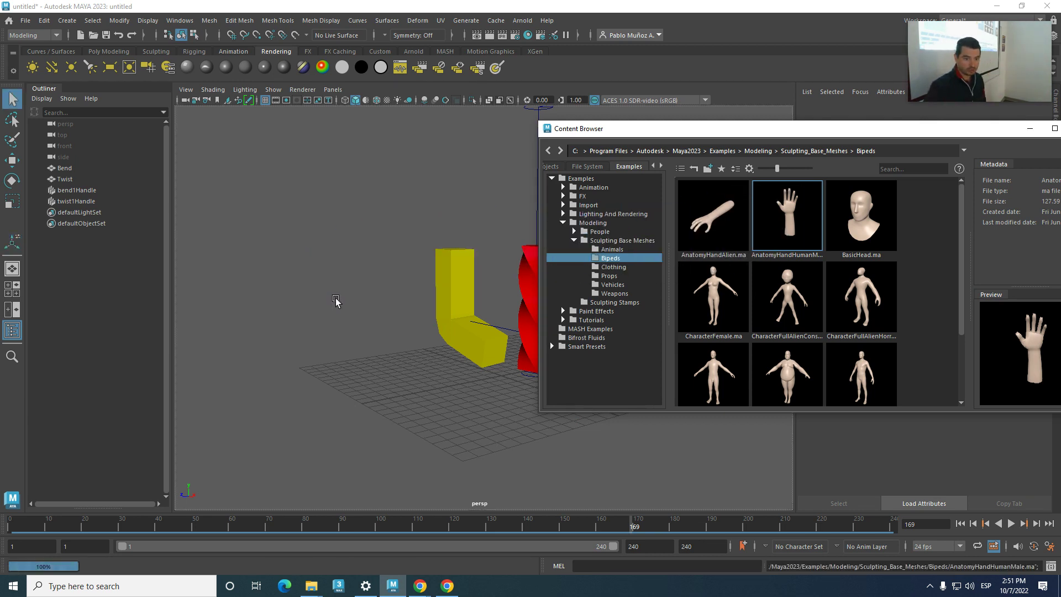
left_click_drag(933, 138, 663, 164)
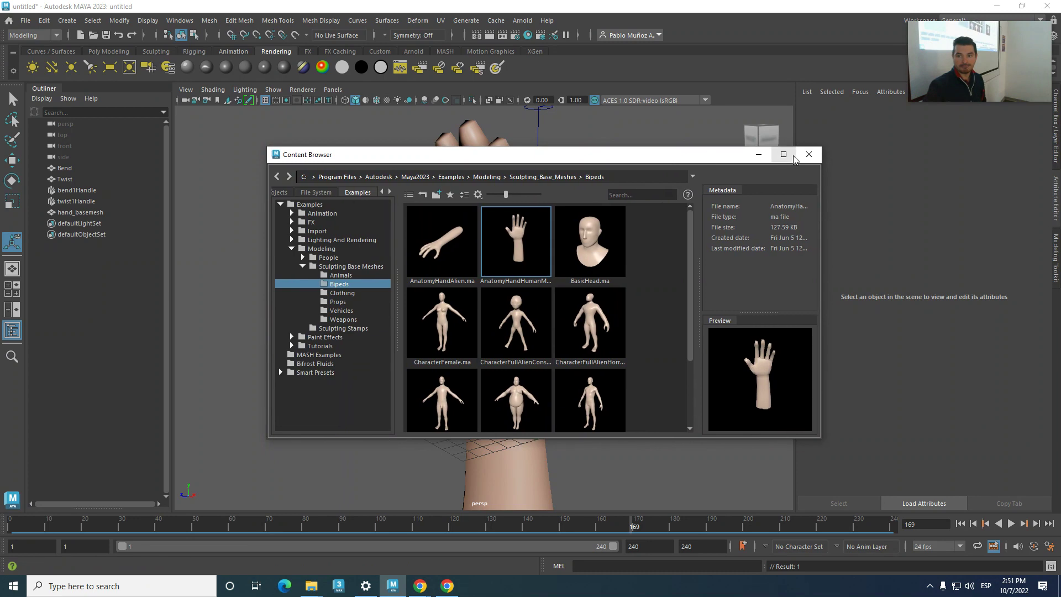
left_click(809, 154)
- Scale the imported hand down to roughly the boxes' size, and move it beside the yellow box and up to grid level
left_click(520, 403)
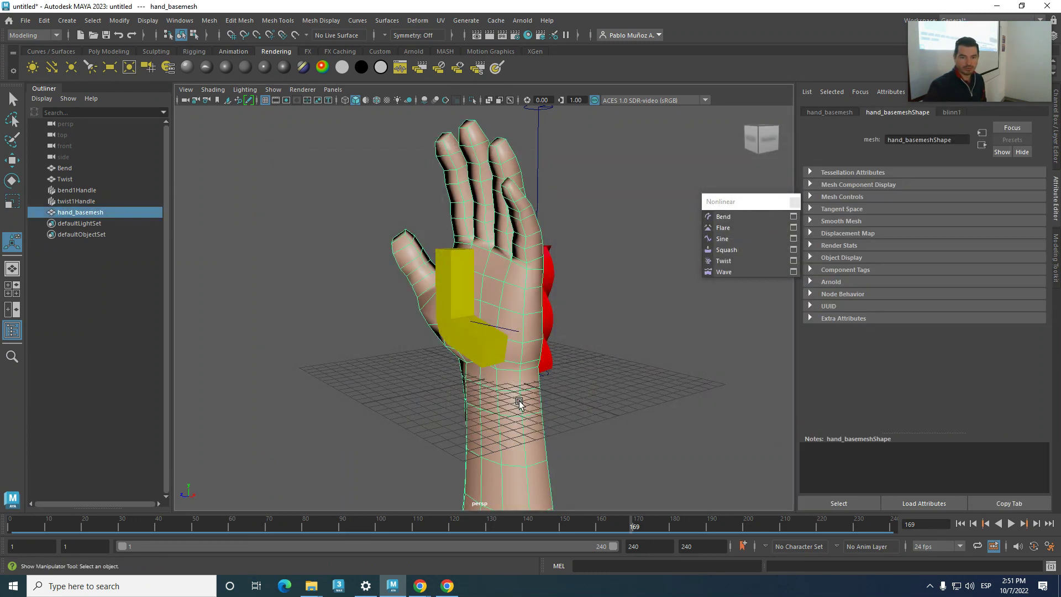
scroll(519, 403, "down", 3)
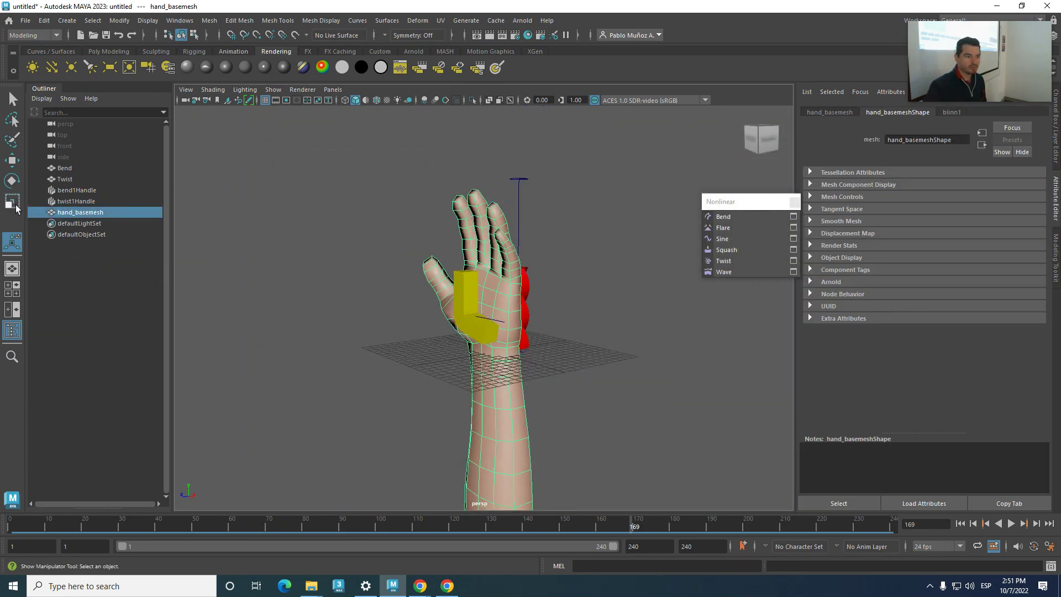
left_click(14, 205)
left_click_drag(494, 353, 320, 324)
key("w")
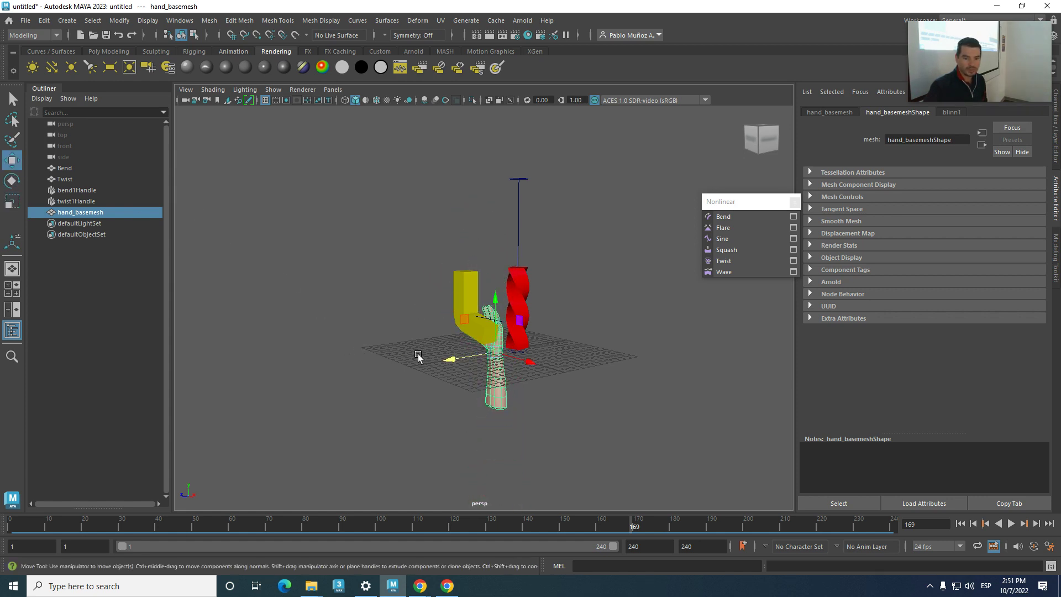
left_click_drag(449, 360, 381, 364)
left_click_drag(393, 309, 389, 246)
- Rotate the hand about 78° around its vertical axis so the open palm faces the view
key("e")
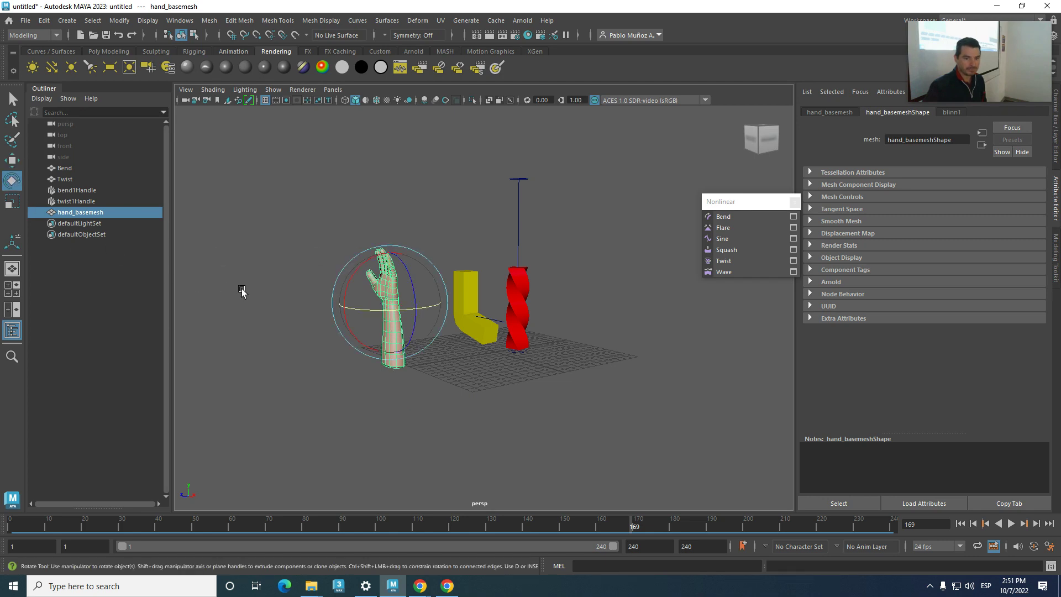
left_click_drag(358, 304, 430, 304)
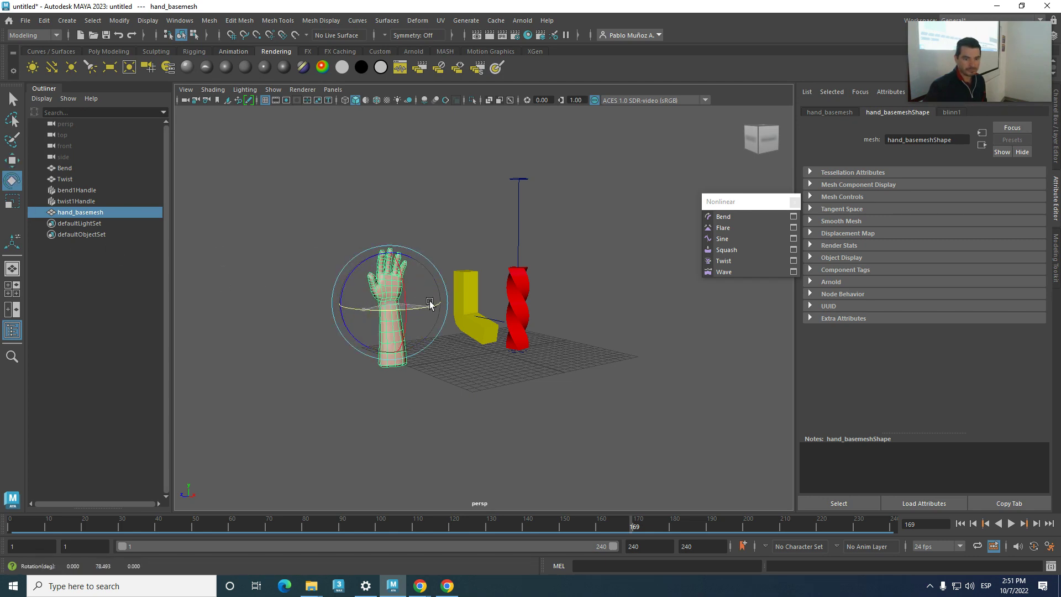
left_click(88, 291)
scroll(406, 348, "up", 3)
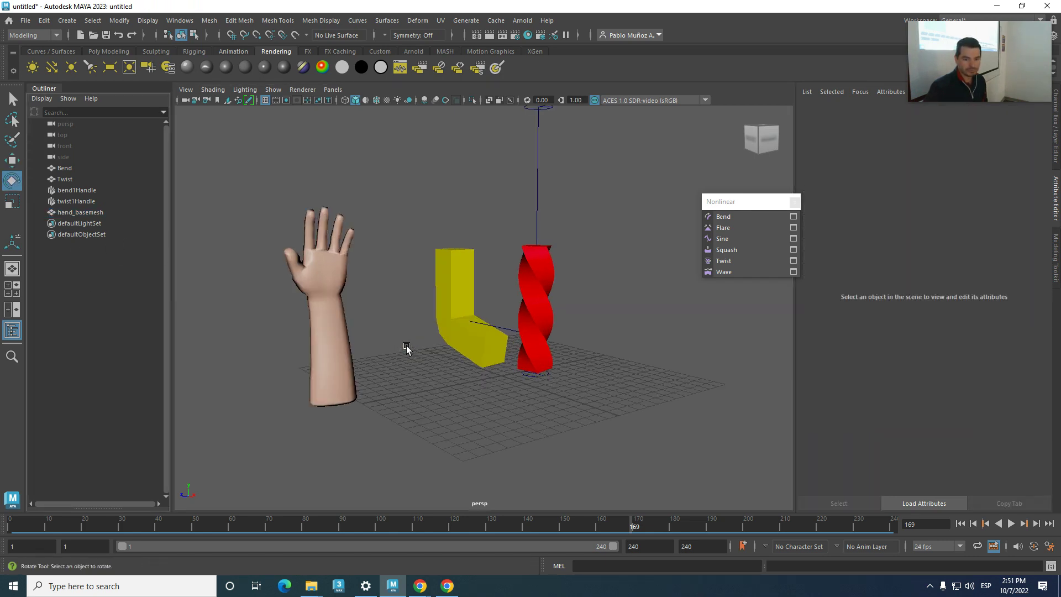
- Move the hand closer to the yellow box, to about 10.2 cm on Z, and keep it selected
left_click(327, 334)
left_click(13, 163)
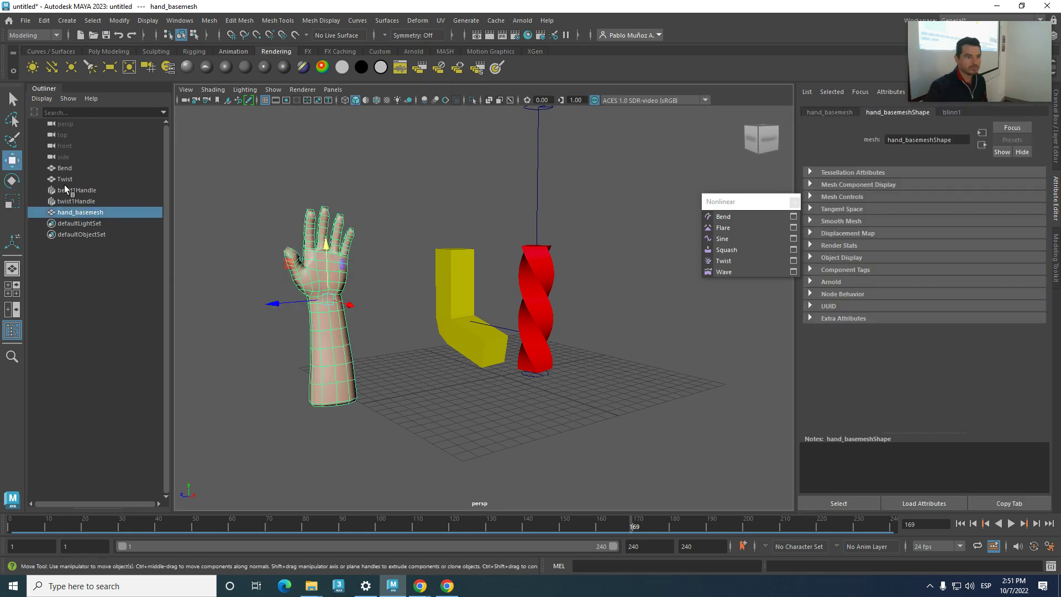
left_click_drag(279, 300, 354, 303)
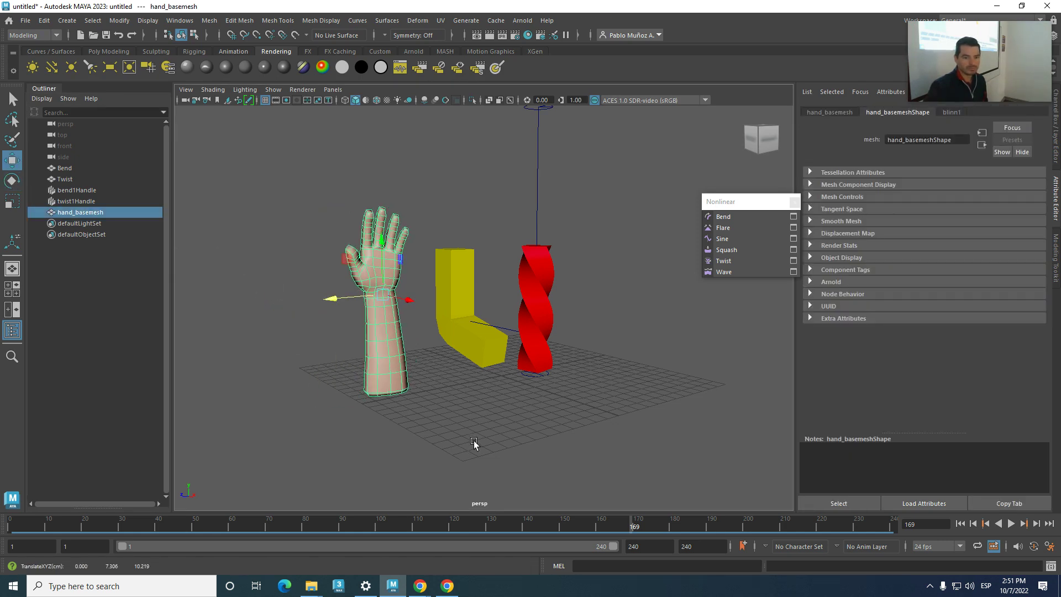
left_click(473, 442)
left_click(377, 347)
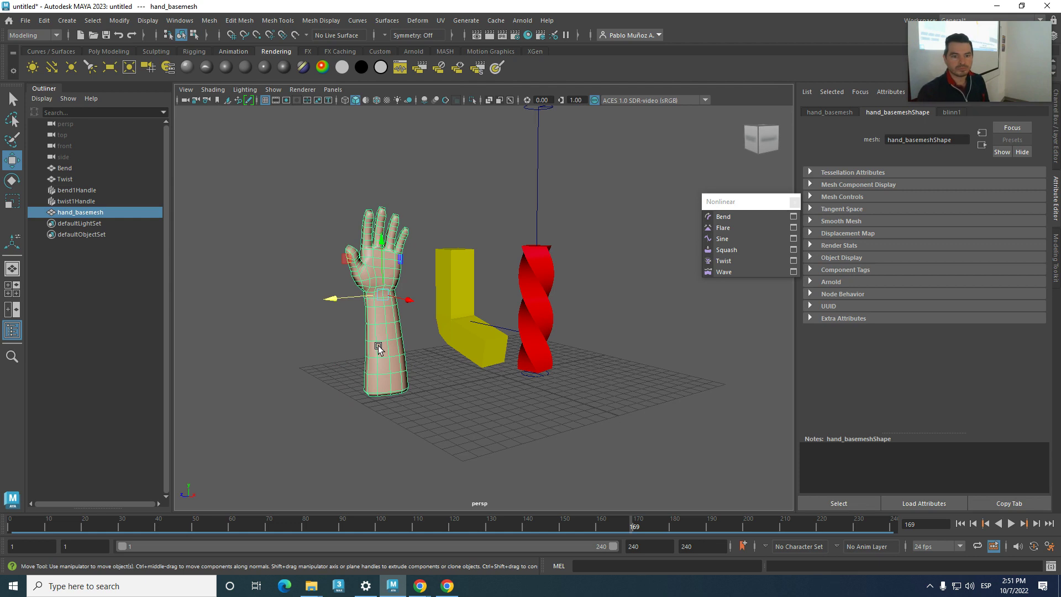
scroll(378, 347, "up", 3)
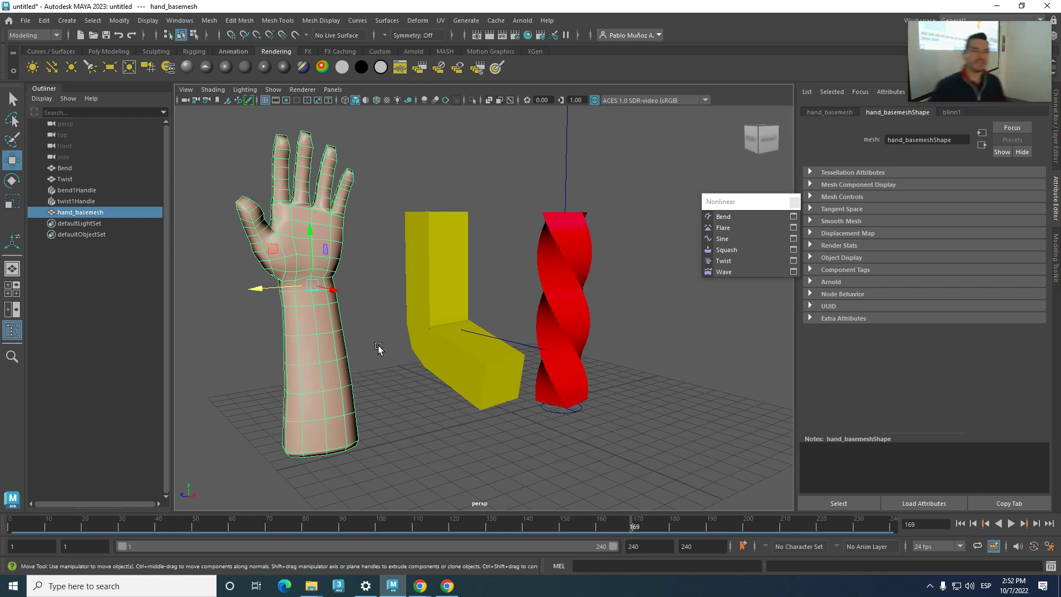
- Smooth the hand mesh with one division, and return the screen to 100% magnification with Magnifier closed
left_click(112, 52)
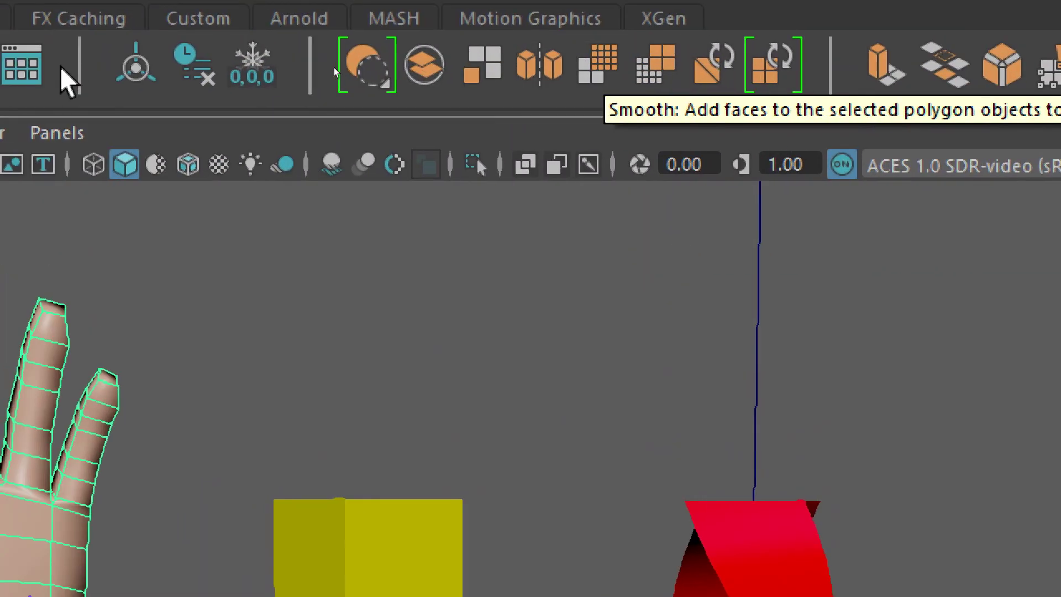
left_click(600, 75)
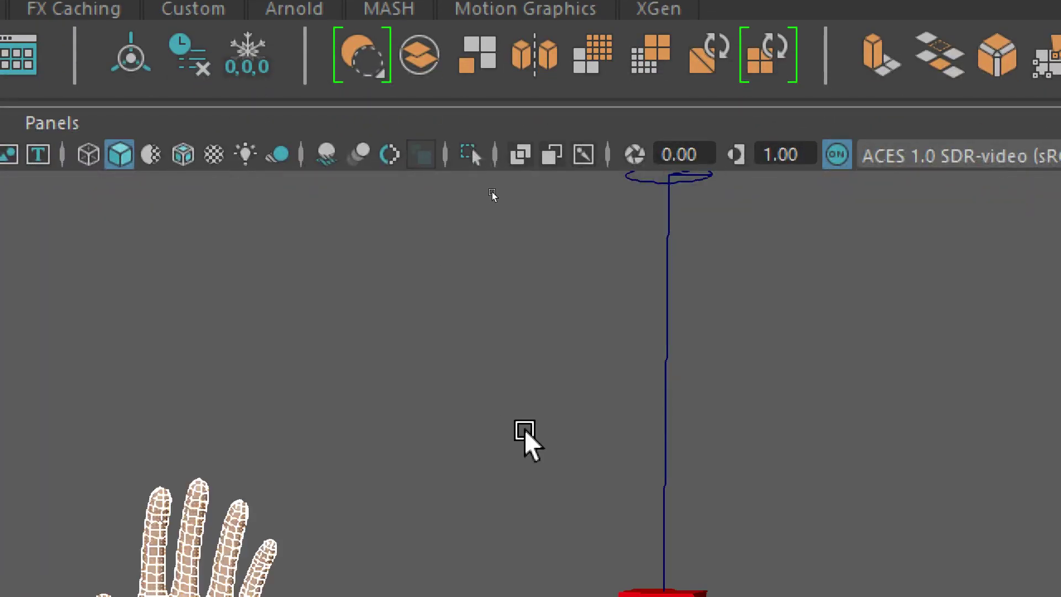
left_click_drag(526, 439, 555, 394, "alt")
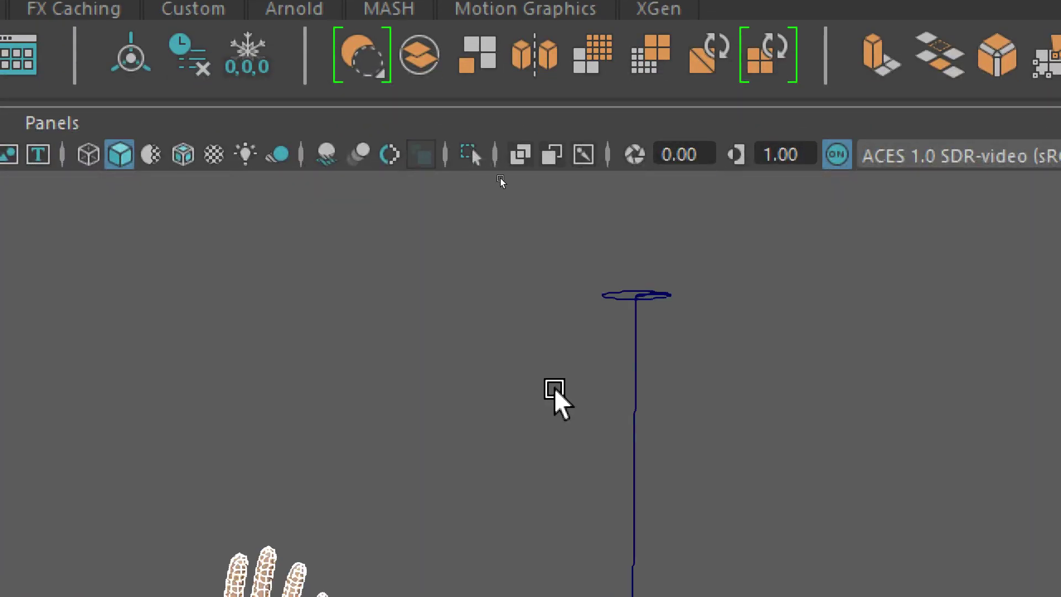
key("super+minus")
key("super+minus")
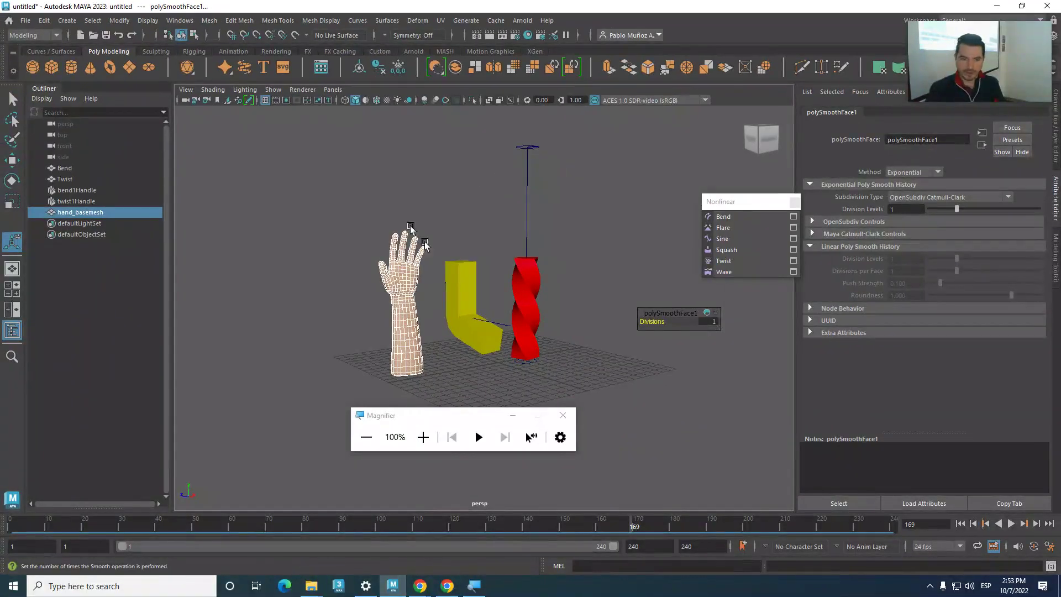
left_click(562, 415)
left_click(613, 429)
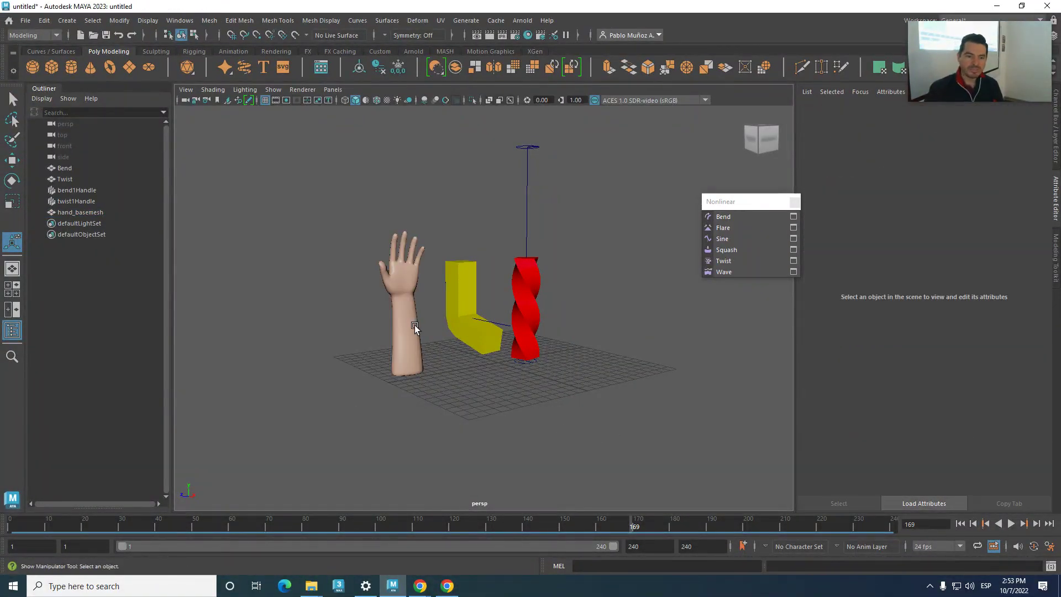
- Apply a Squash deformer to the smoothed hand, and place the floating Nonlinear window clear of it
left_click(412, 326)
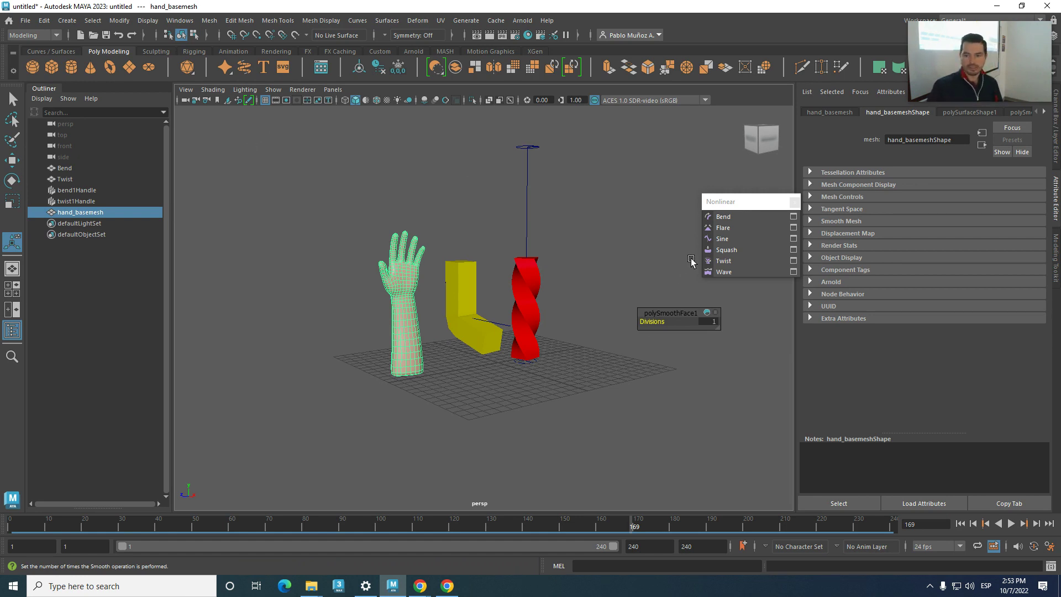
left_click_drag(749, 206, 267, 228)
scroll(330, 274, "up", 2)
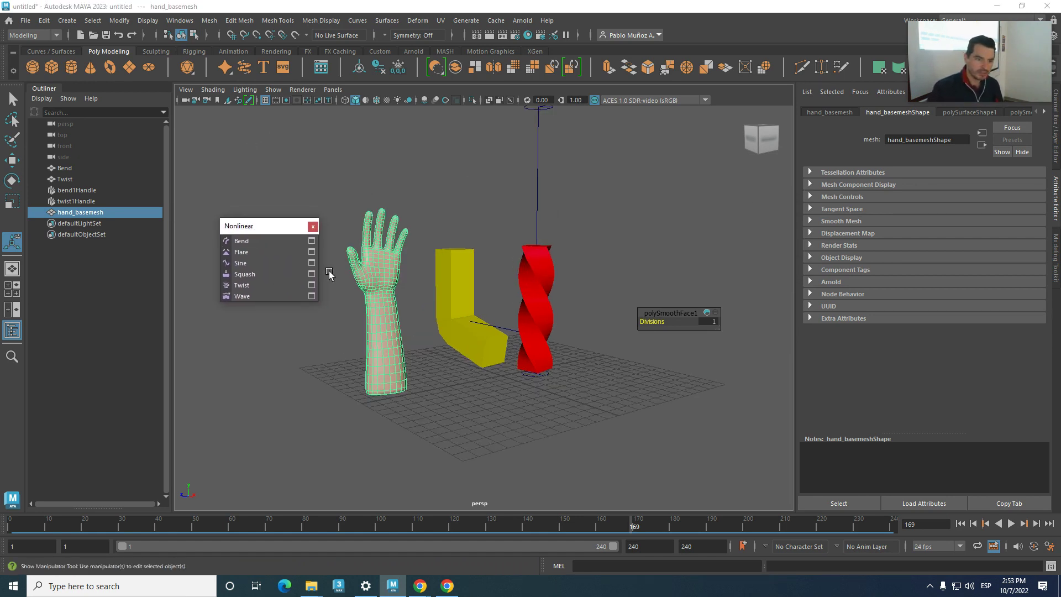
scroll(330, 274, "up", 2)
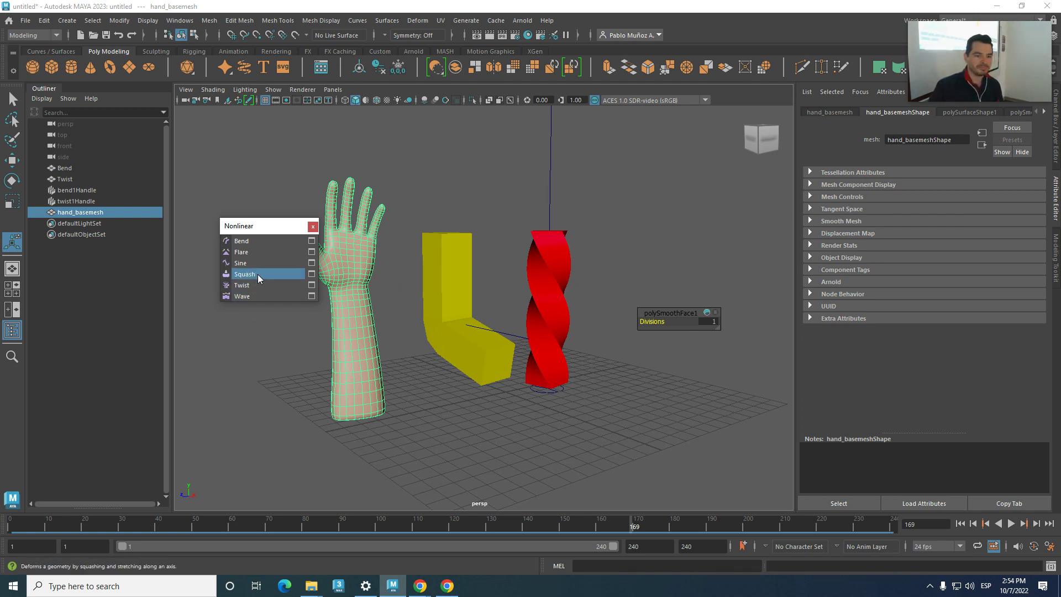
left_click(258, 274)
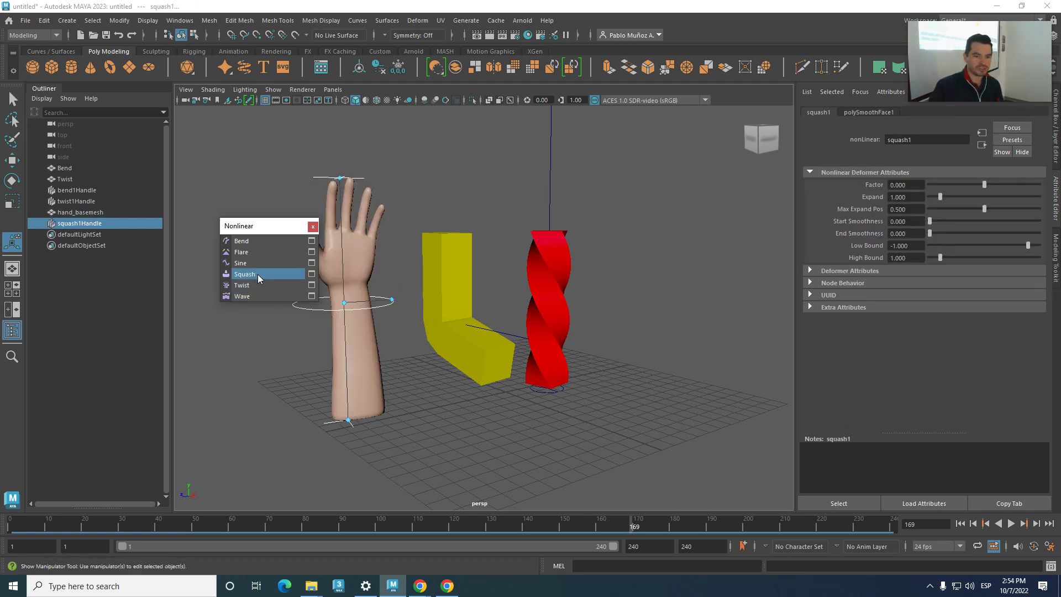
left_click_drag(273, 228, 695, 232)
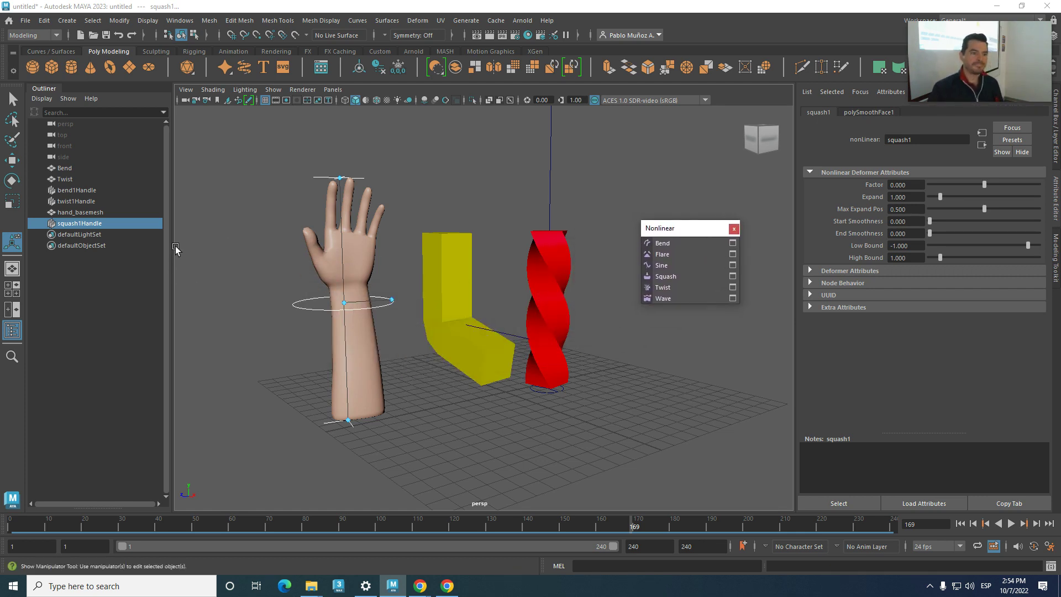
- Try the Squash deformer with different factors, a high bound of about 1.04 and a low bound of about -1.23
left_click_drag(340, 178, 339, 235)
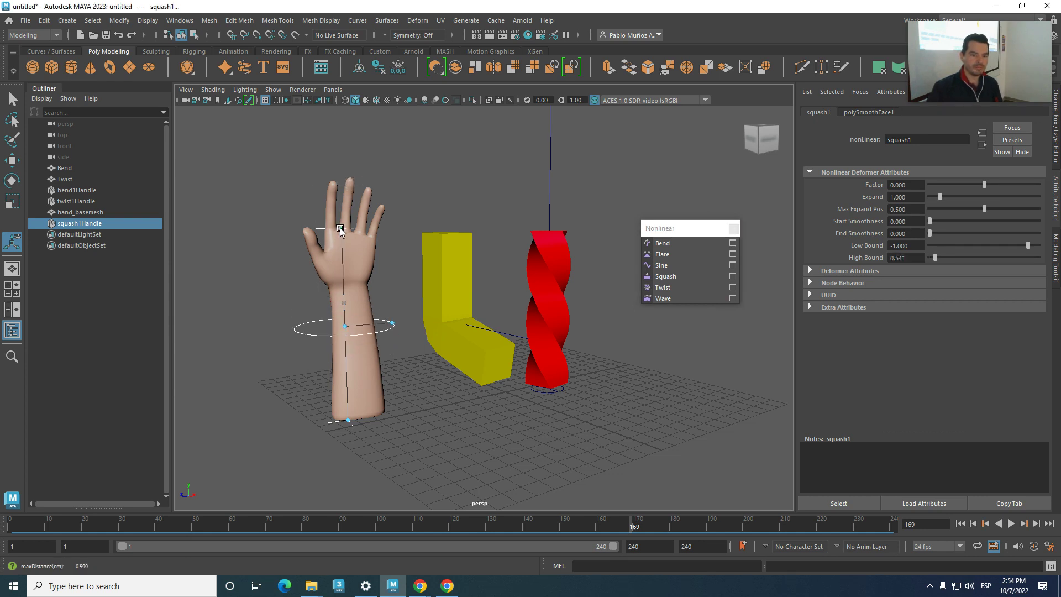
left_click_drag(392, 320, 375, 320)
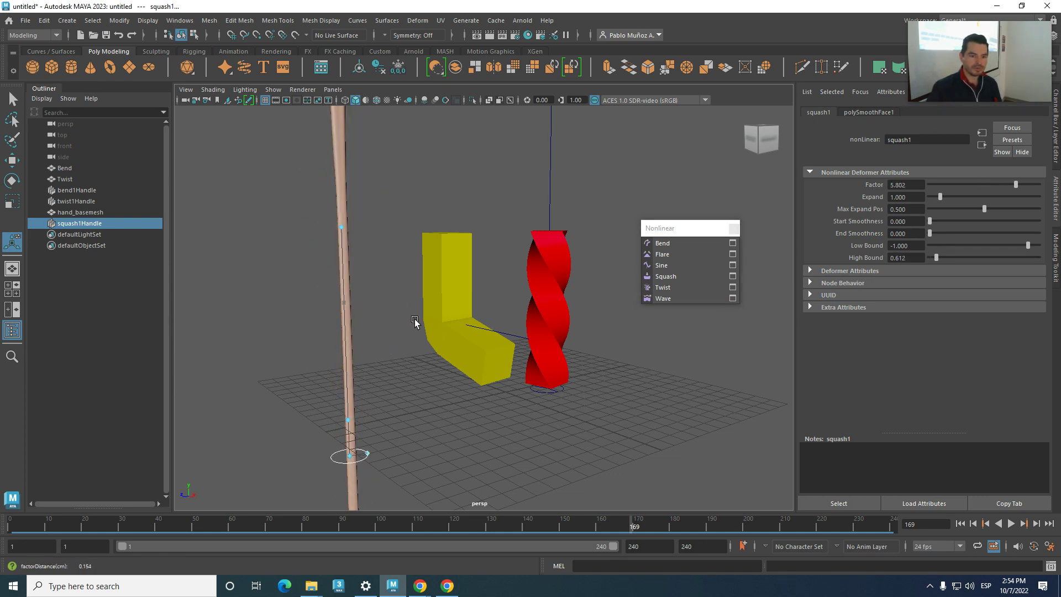
left_click_drag(367, 453, 396, 448)
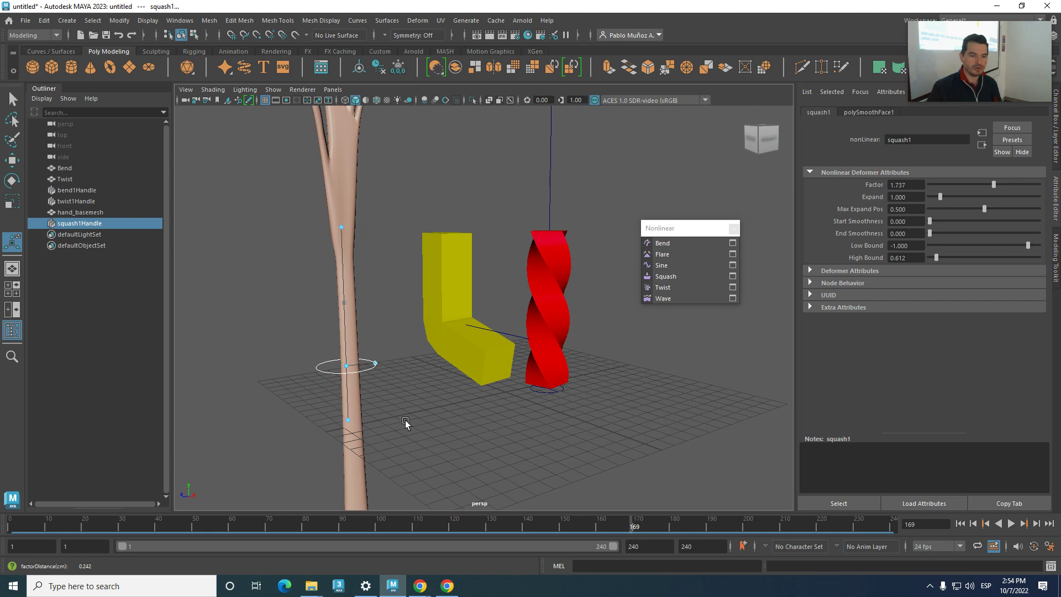
mouse_move(379, 369)
left_mouse_down()
mouse_move(392, 359)
mouse_move(402, 368)
mouse_move(390, 363)
left_mouse_up()
left_click_drag(341, 231, 353, 174)
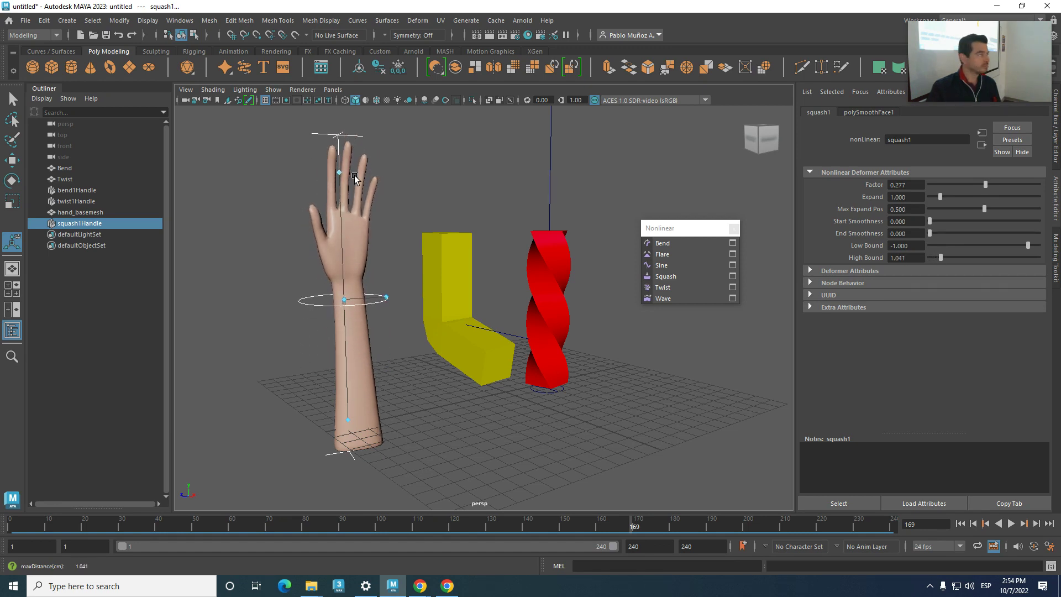
left_click_drag(348, 421, 349, 453)
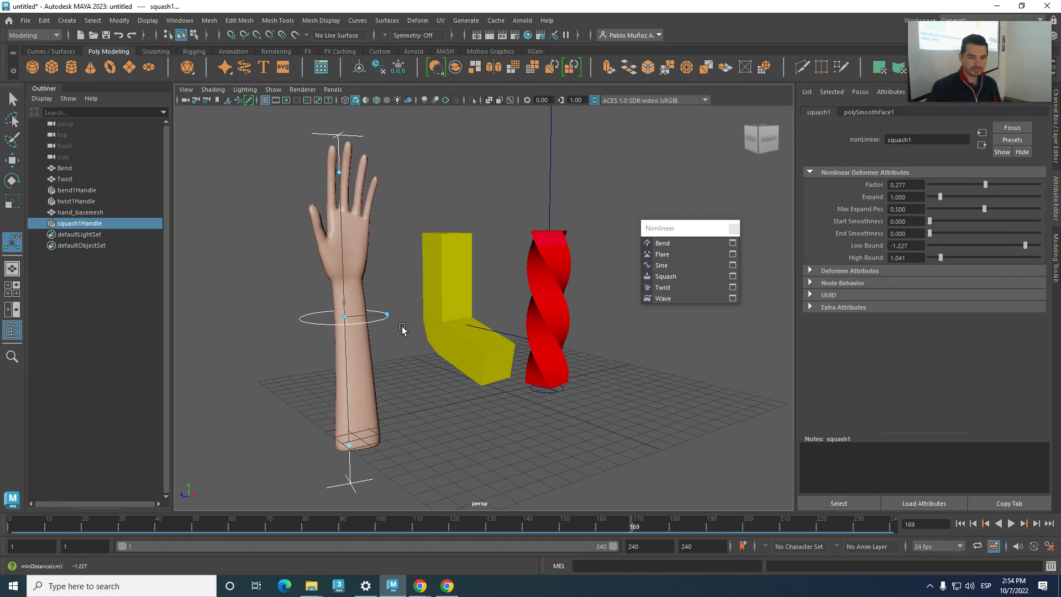
mouse_move(389, 315)
left_mouse_down()
mouse_move(410, 320)
mouse_move(374, 311)
mouse_move(398, 318)
mouse_move(379, 318)
mouse_move(392, 311)
left_mouse_up()
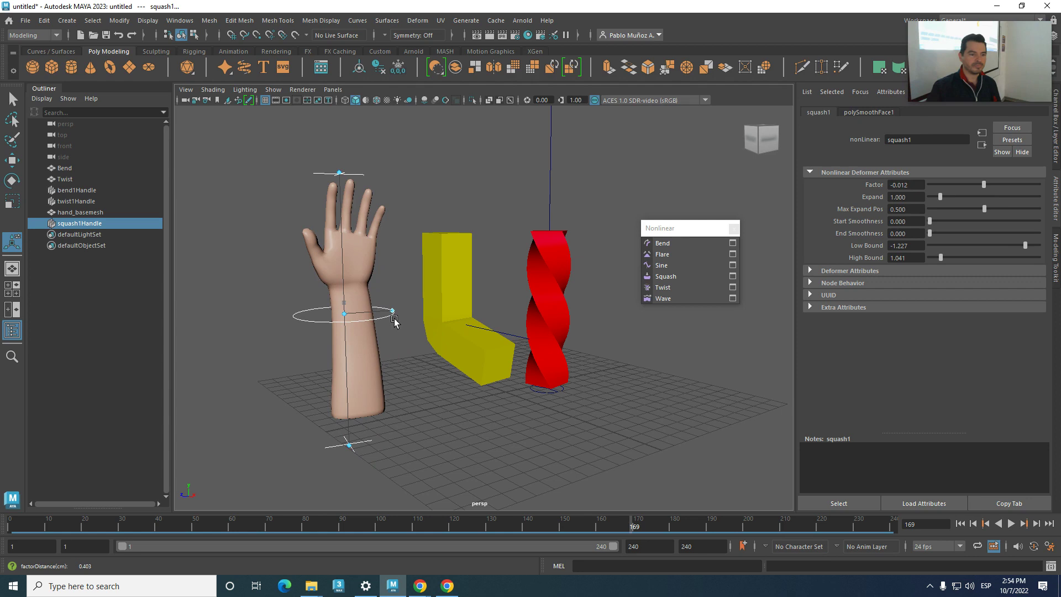
- Delete the squash handle from the hand
left_click(84, 224)
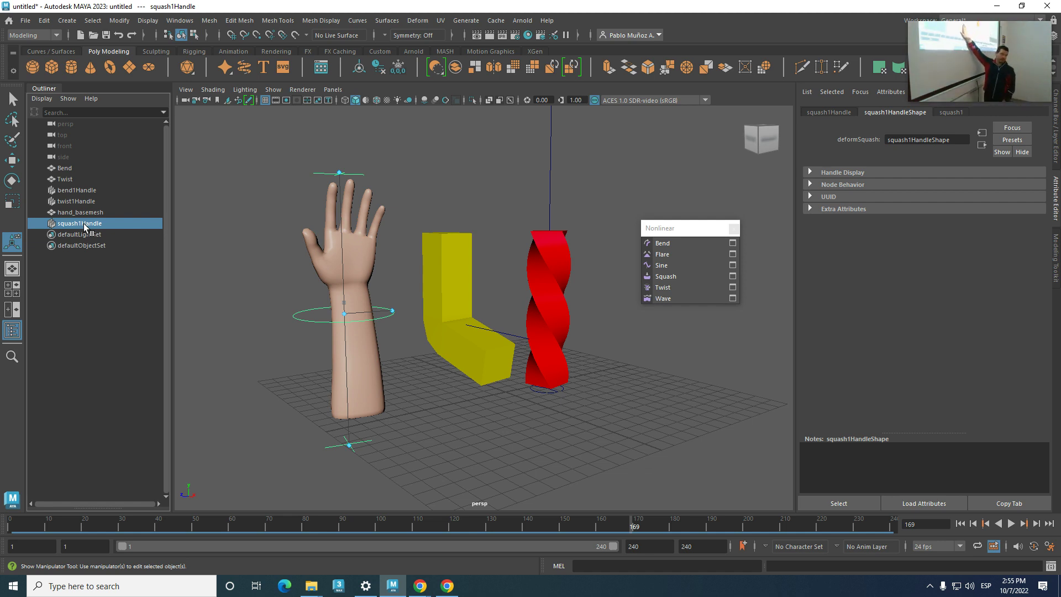
key("Delete")
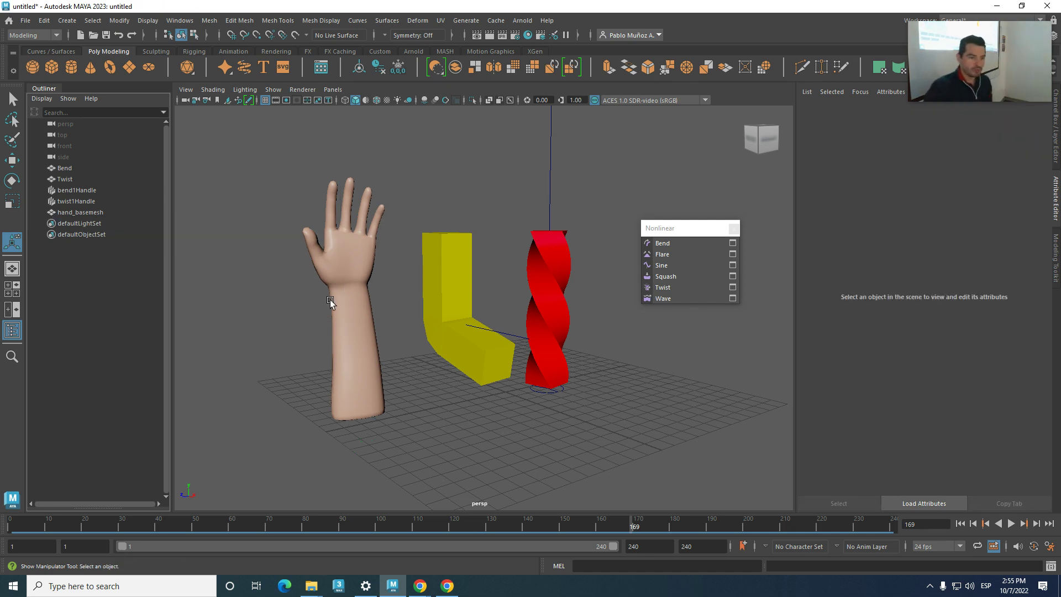
- Apply a Bend deformer to the smoothed hand and bend it to a curvature of about -71.87
left_click(349, 302)
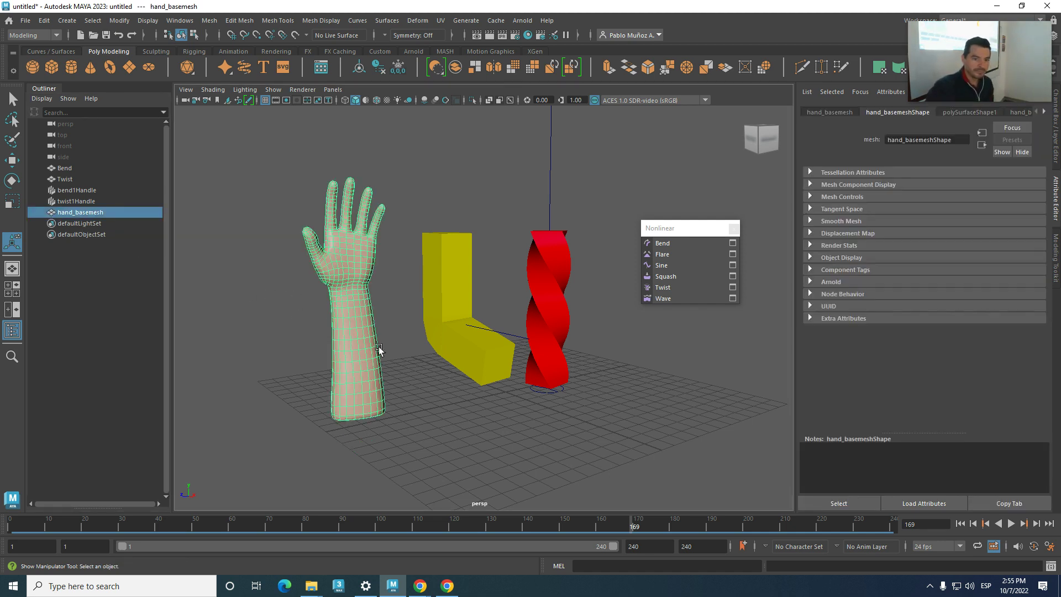
left_click(670, 243)
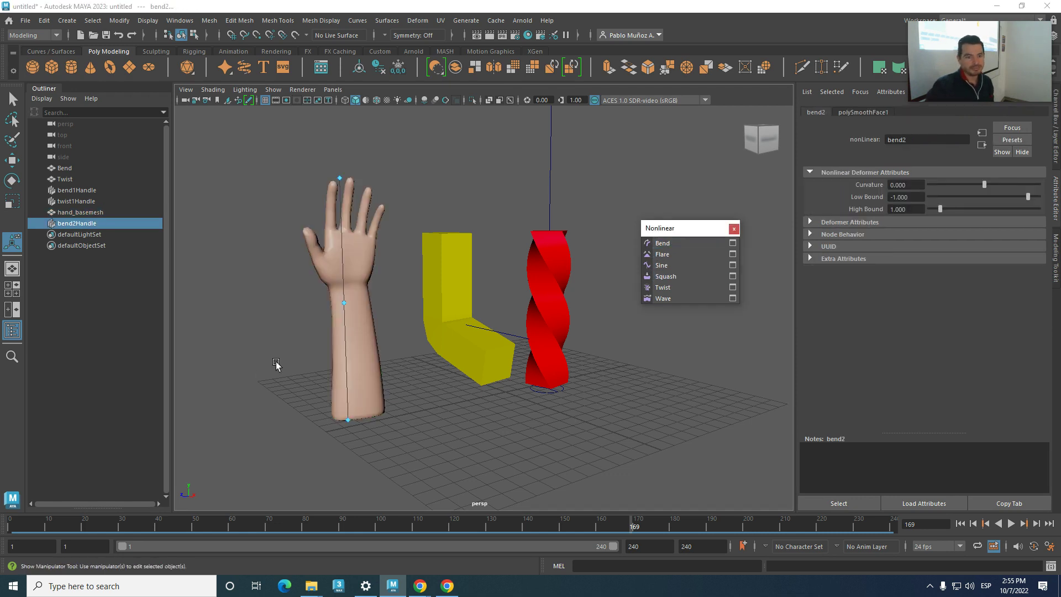
mouse_move(346, 303)
left_mouse_down()
mouse_move(376, 327)
mouse_move(321, 277)
mouse_move(336, 286)
mouse_move(315, 292)
mouse_move(323, 312)
mouse_move(359, 317)
left_mouse_up()
left_click(11, 180)
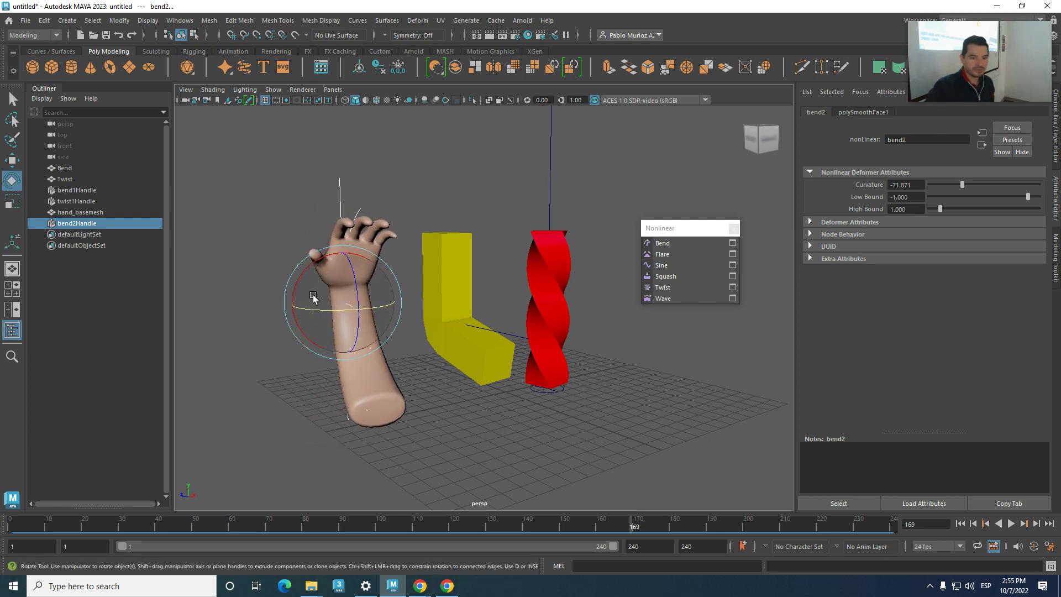
left_click(8, 164)
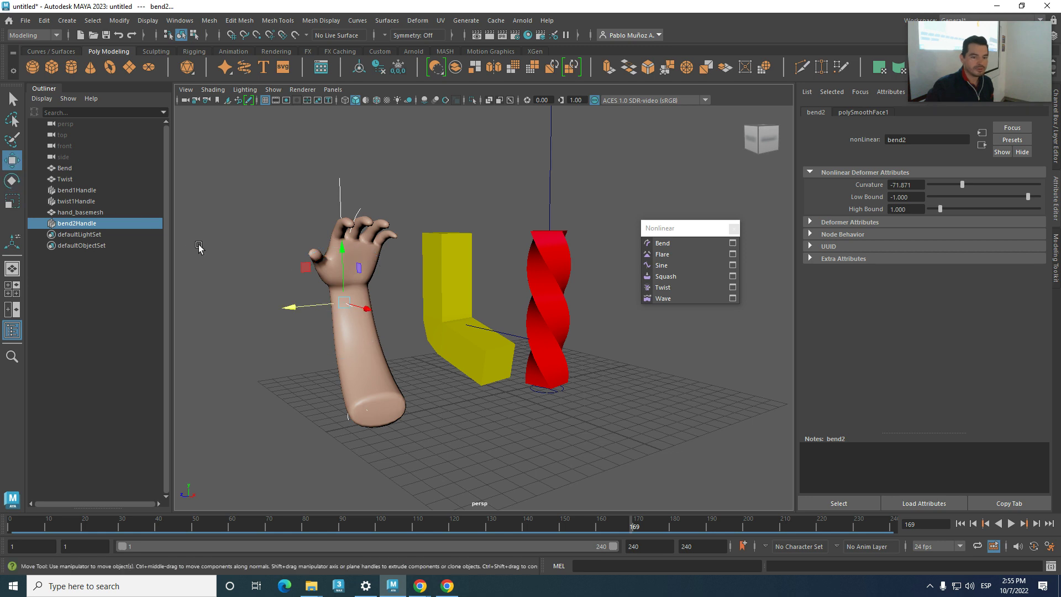
left_click_drag(404, 376, 281, 335, "alt")
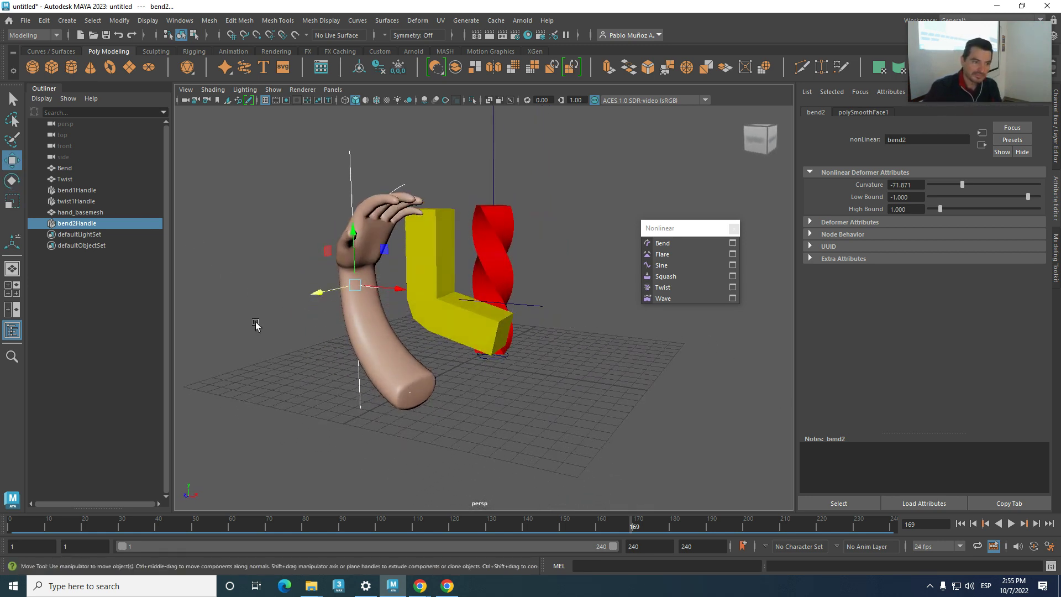
- Bend the hand further with the bend handle's manipulator, to a curvature distance of about -0.35 cm, and deselect it
left_click(78, 223)
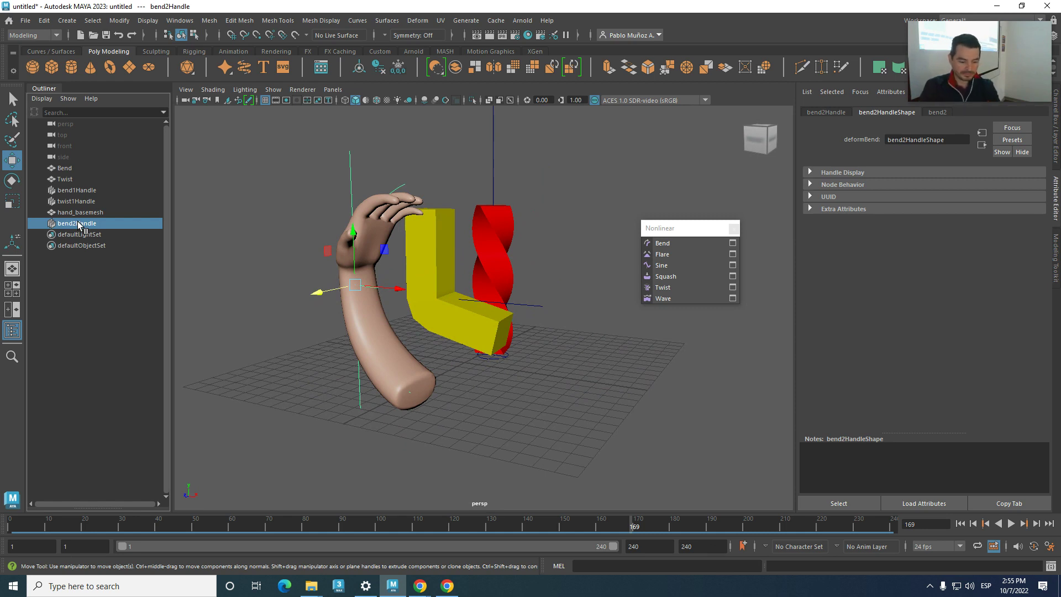
key("t")
mouse_move(374, 299)
left_mouse_down()
mouse_move(381, 287)
mouse_move(357, 293)
mouse_move(303, 249)
mouse_move(416, 296)
mouse_move(296, 237)
mouse_move(387, 300)
left_mouse_up()
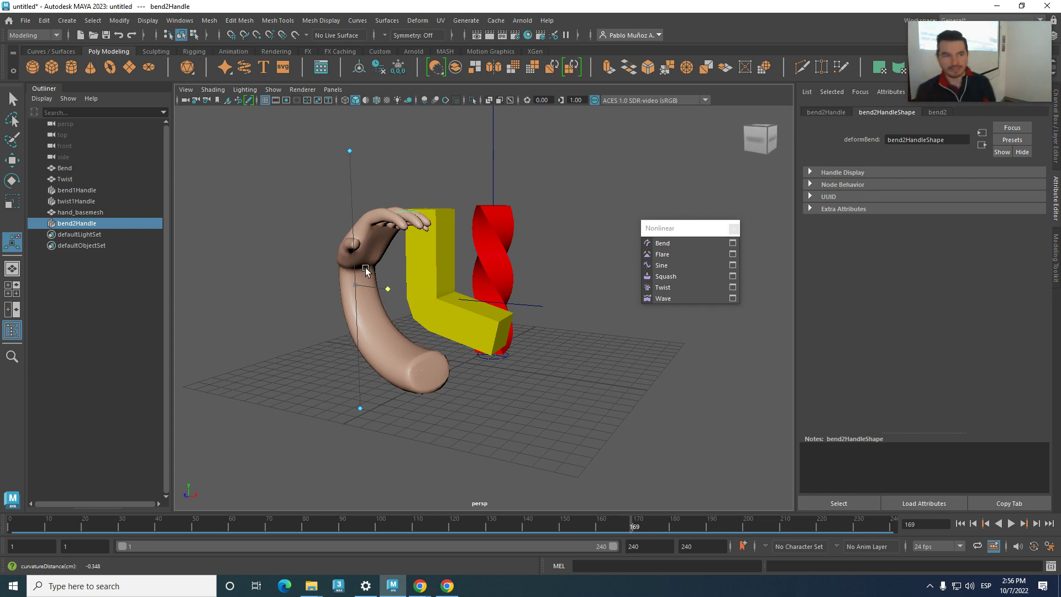
left_click(25, 20)
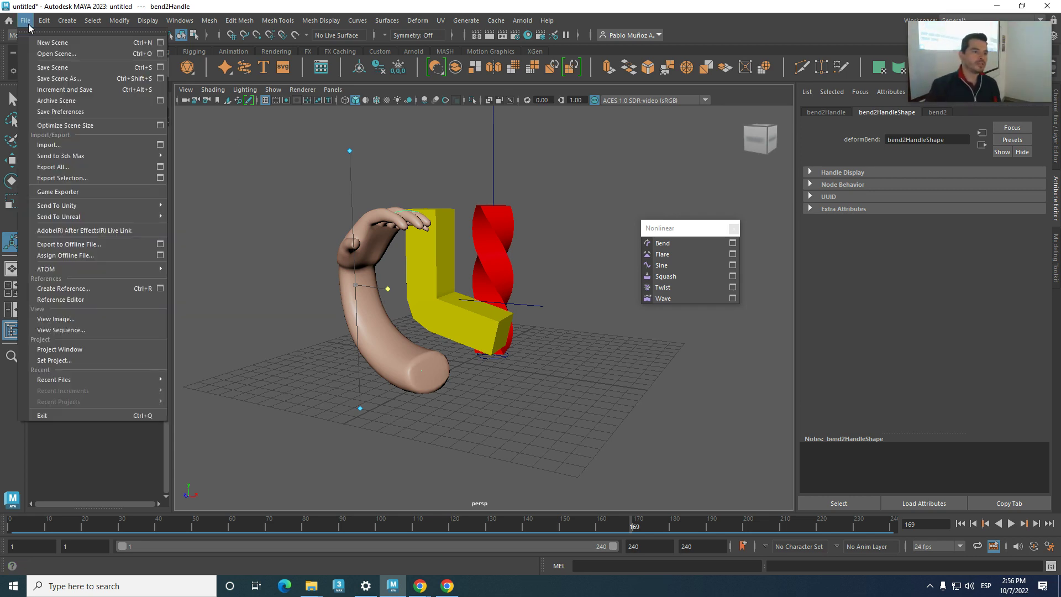
left_click(663, 143)
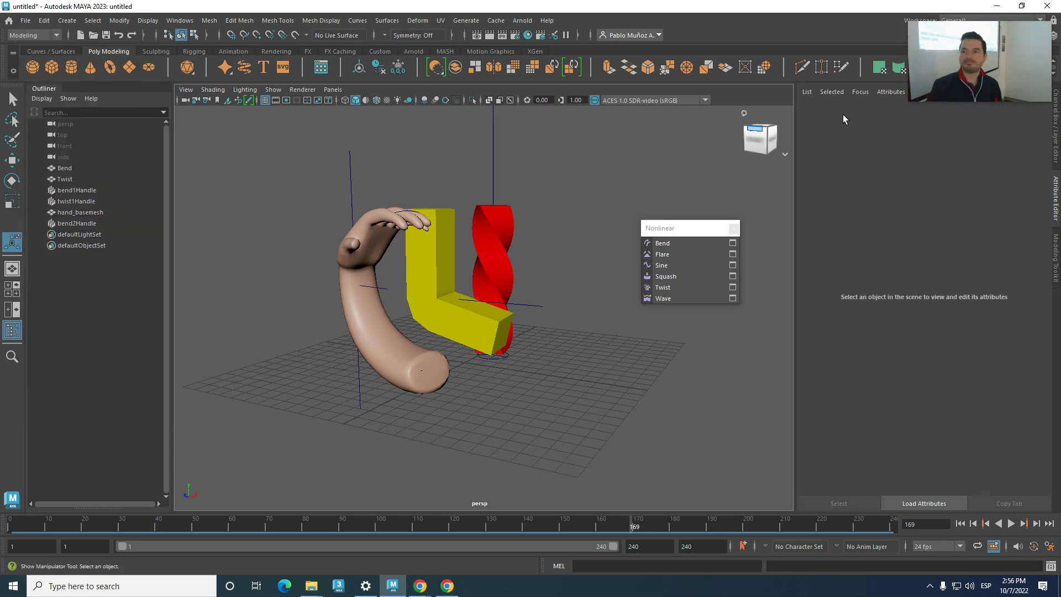
- Switch to File Explorer and look through the F: drive and the Downloads folder for a model file
left_click(996, 6)
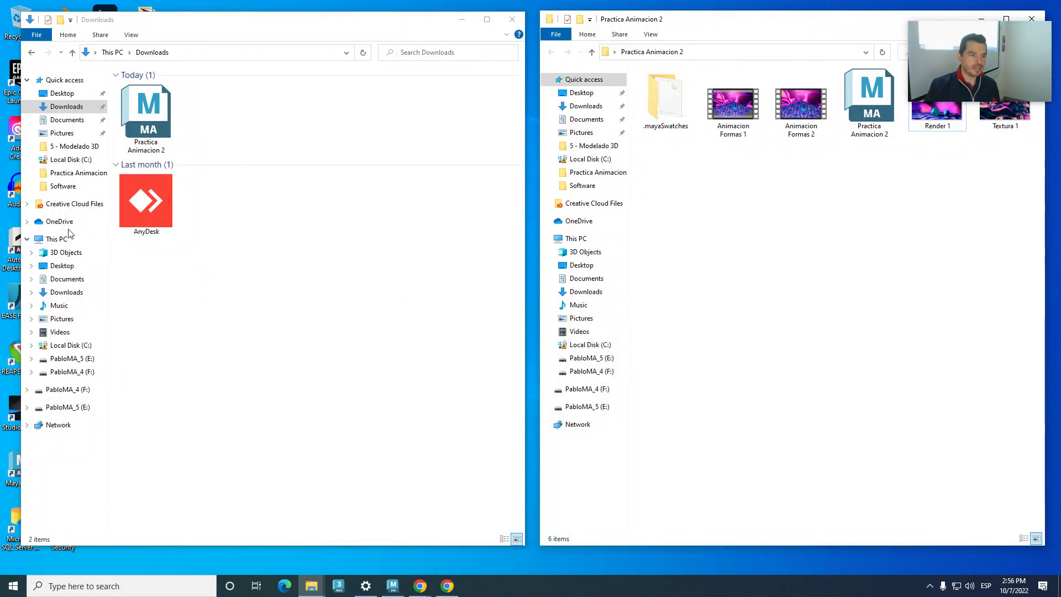
left_click(72, 371)
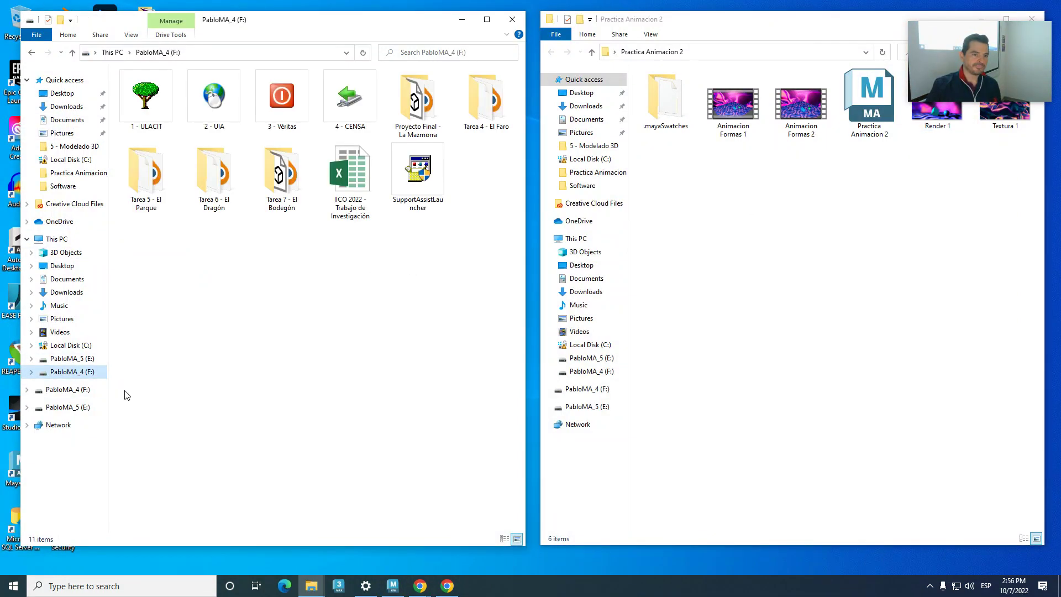
left_click(68, 293)
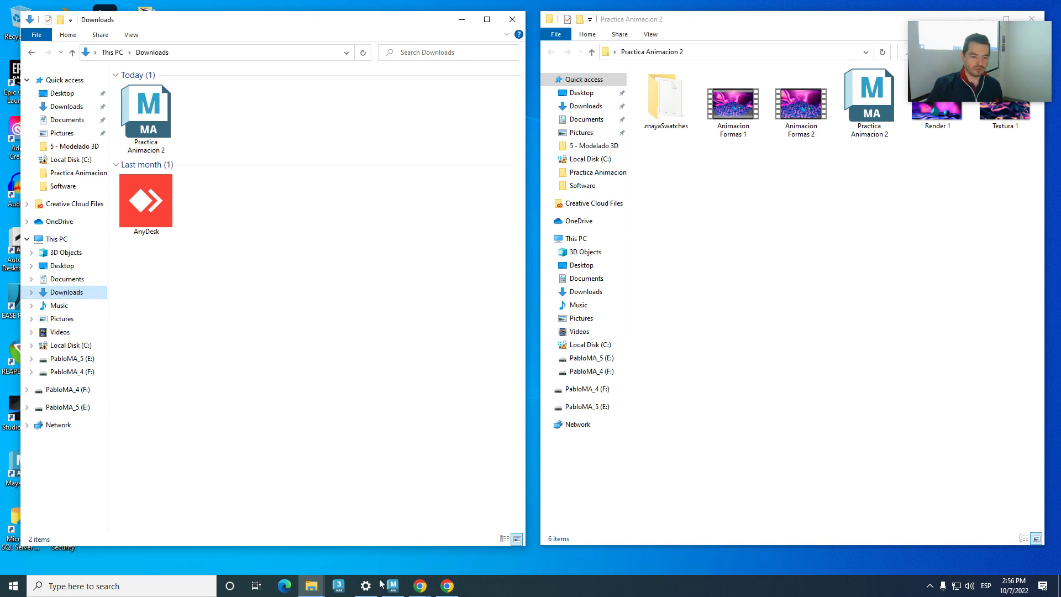
- In Chrome, open the Material Clase 4 journal from the Clase 4 - Animación de Cámara folder of the course content
left_click(420, 585)
left_click(393, 526)
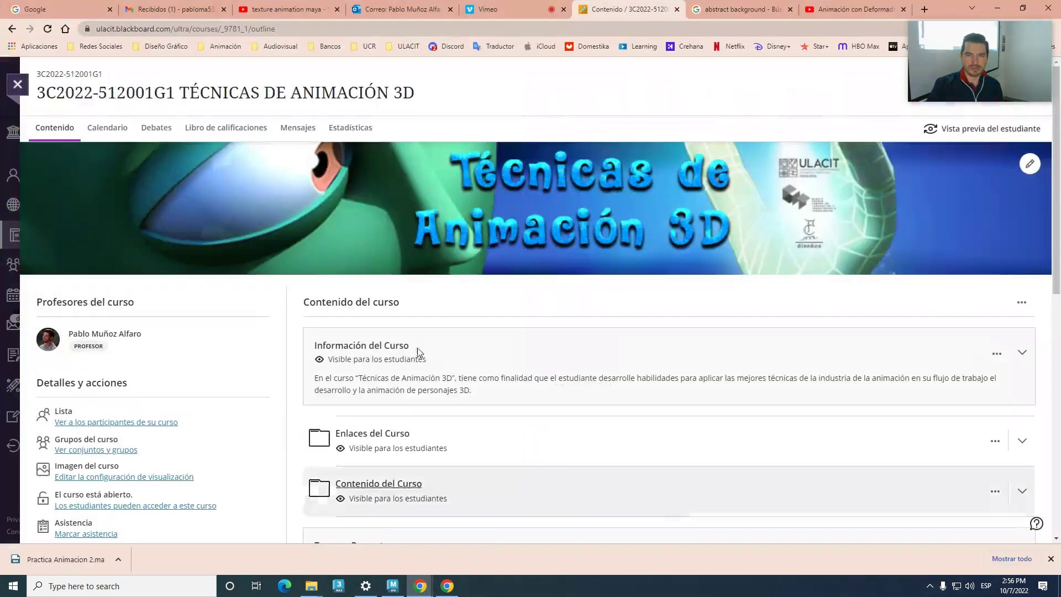
scroll(397, 422, "down", 4)
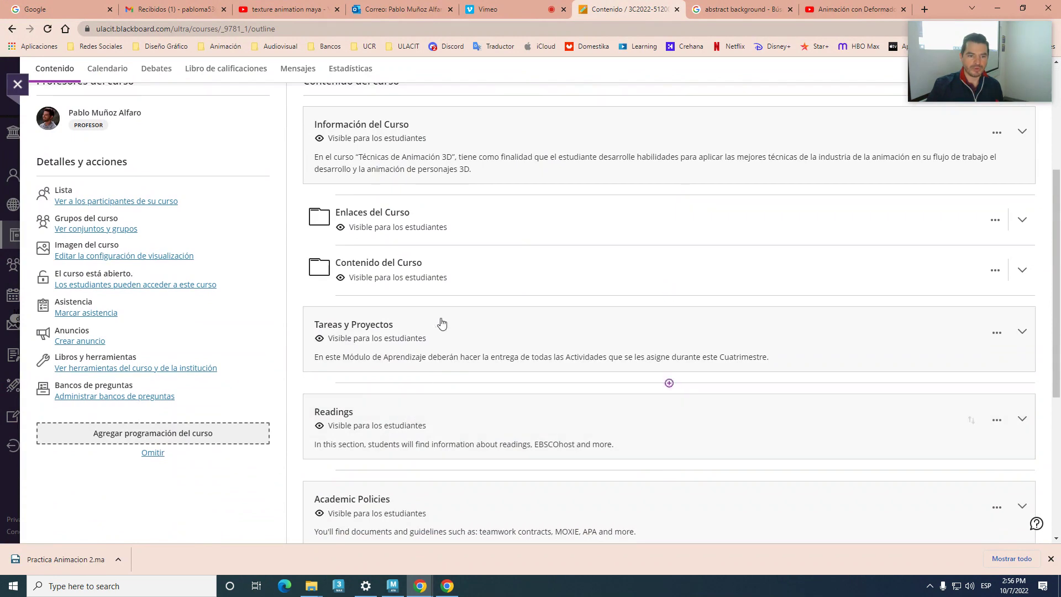
left_click(499, 277)
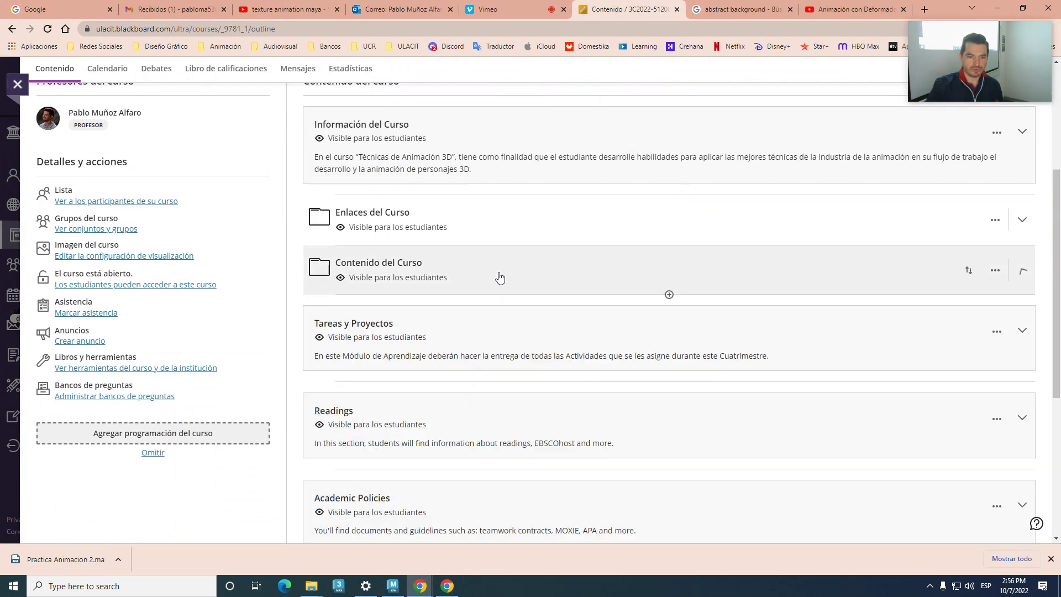
scroll(503, 277, "down", 3)
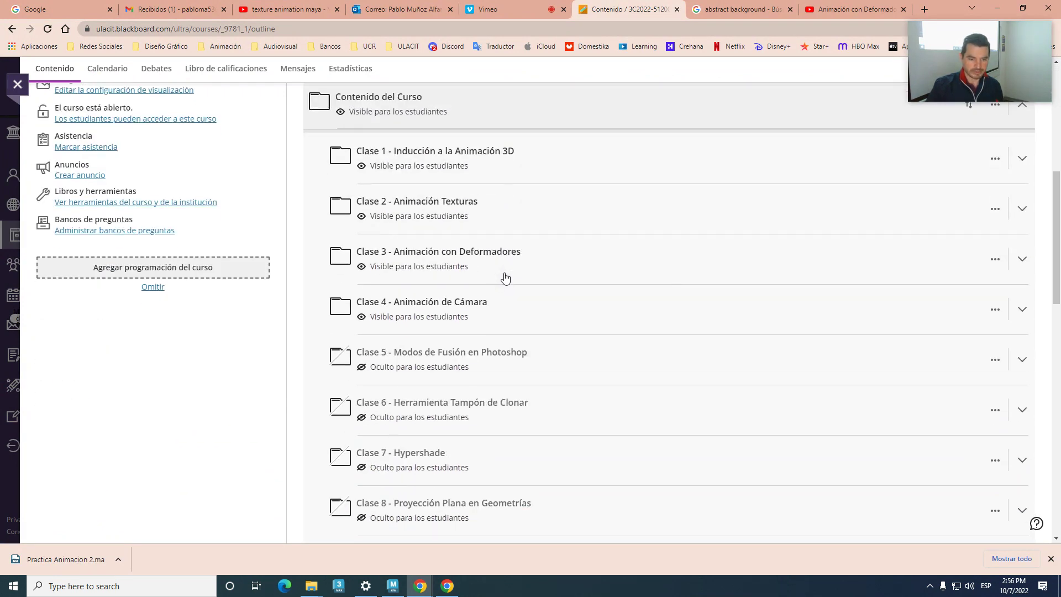
left_click(448, 304)
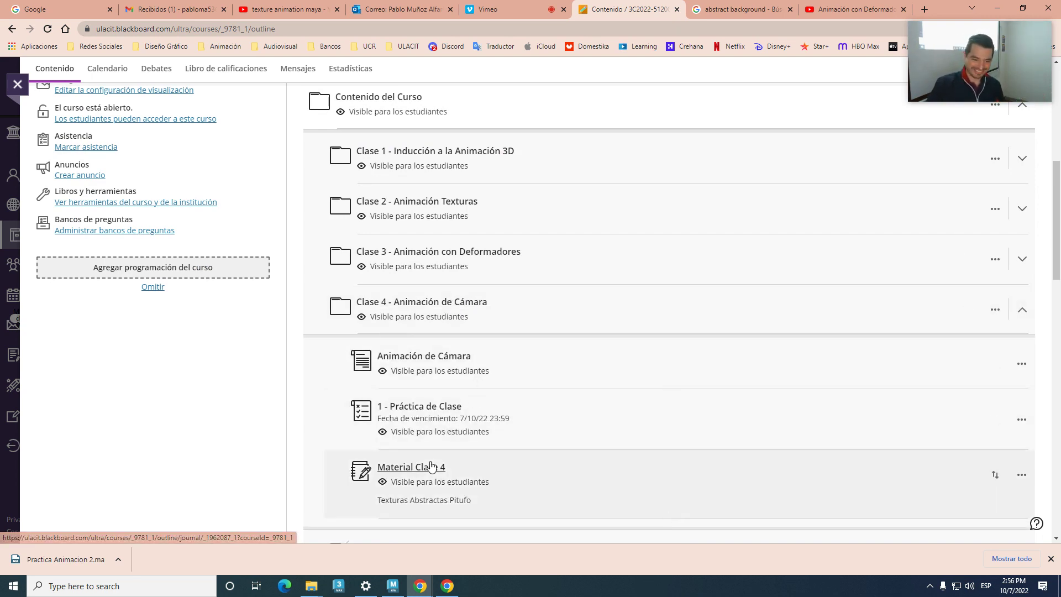
left_click(510, 470)
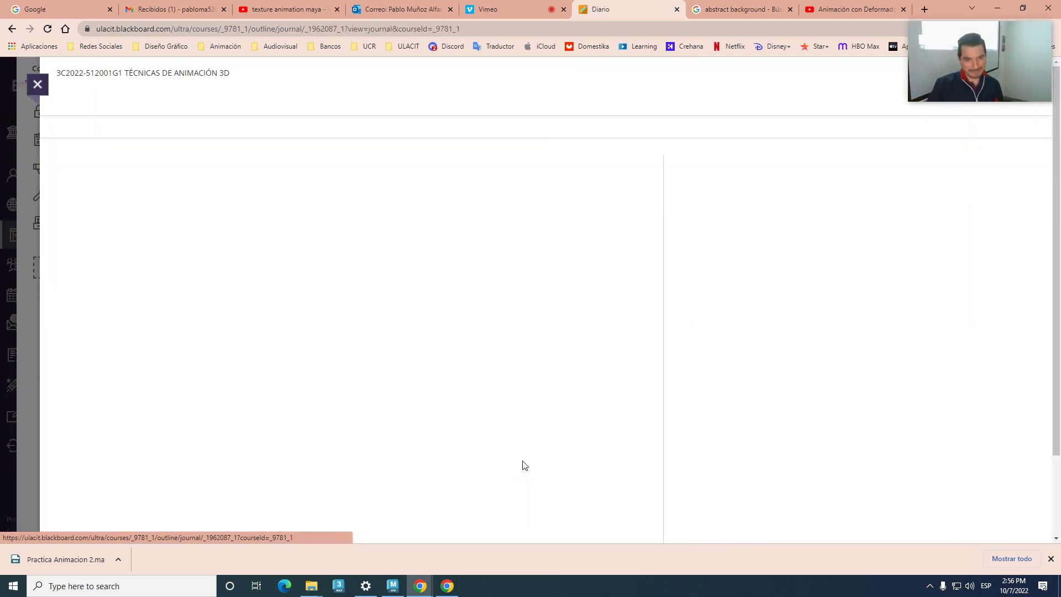
- Download Modelo Hombre.mb from the class material, and minimize the browser to return to the Downloads folder
scroll(525, 462, "down", 3)
scroll(521, 464, "down", 4)
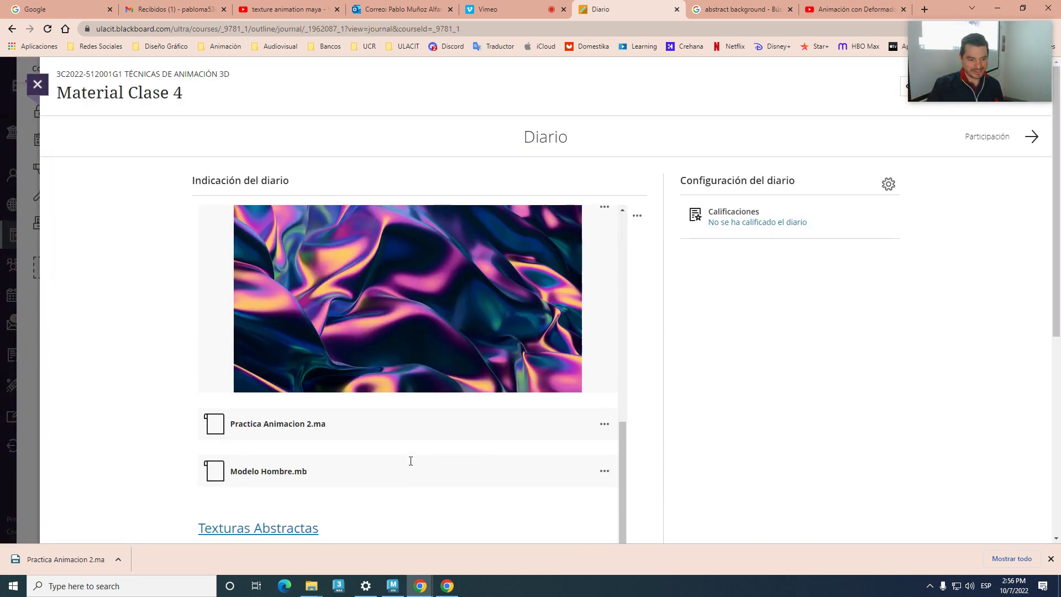
left_click(604, 460)
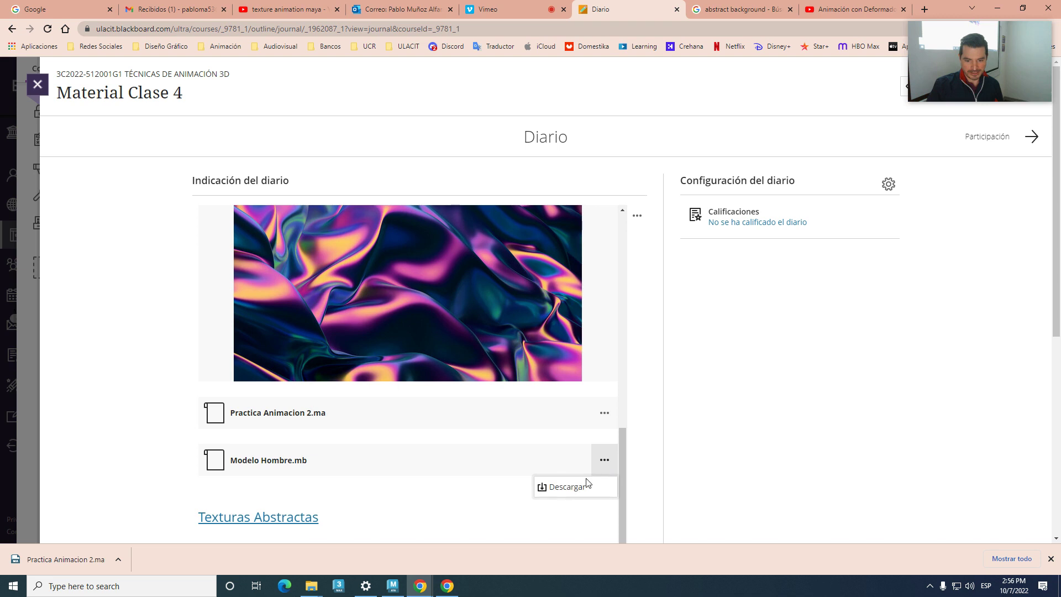
left_click(580, 487)
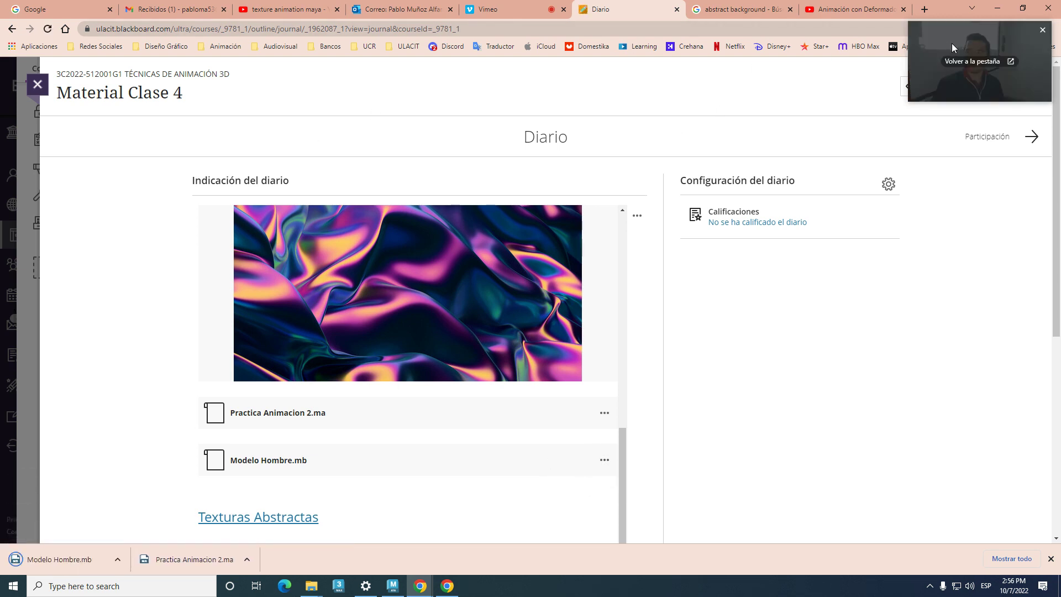
left_click_drag(951, 43, 931, 125)
left_click(997, 9)
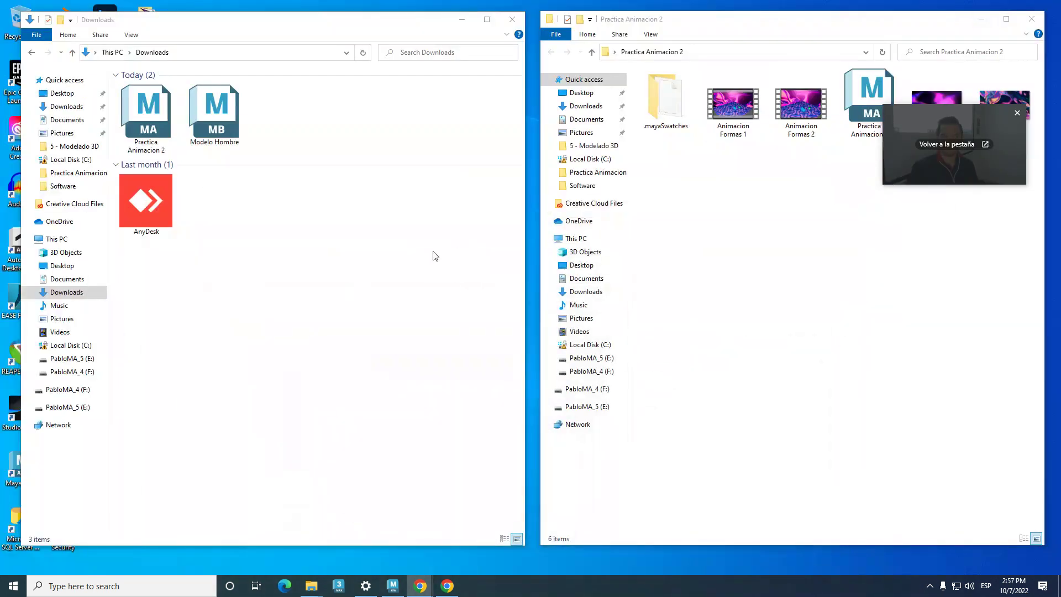
left_click(216, 111)
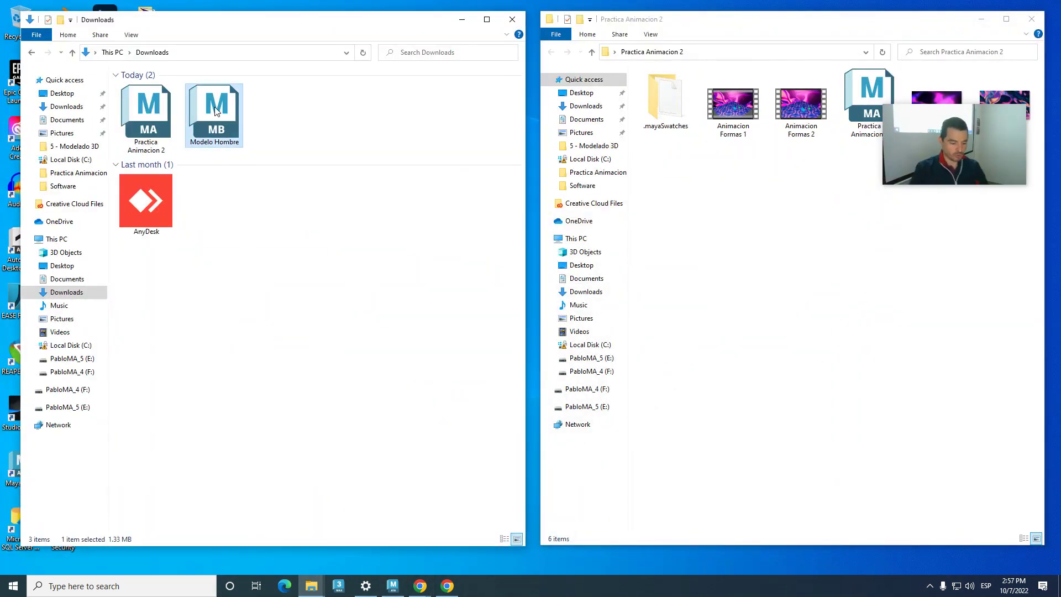
key("ctrl+x")
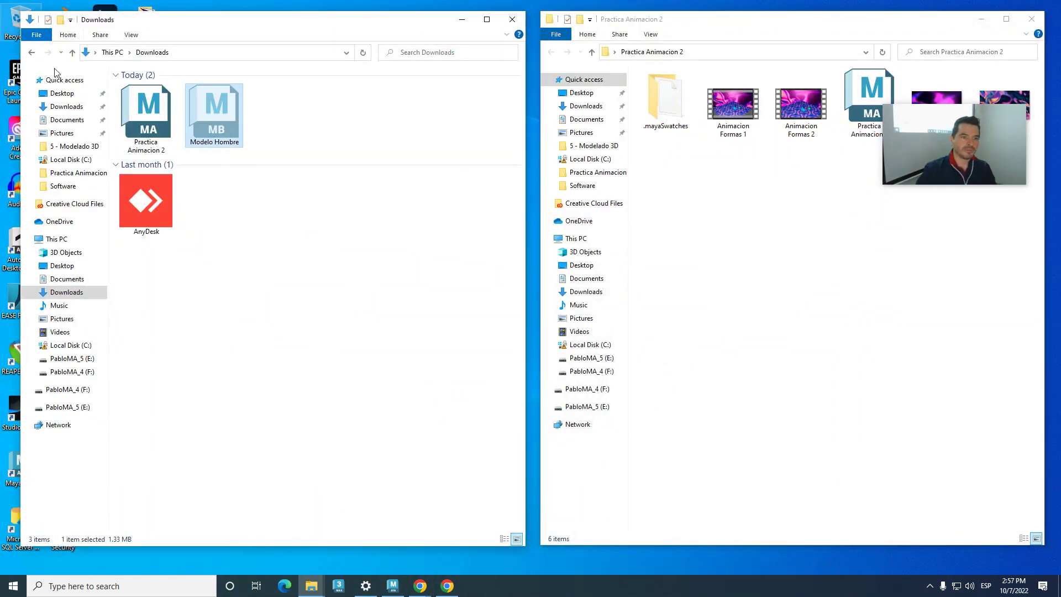
left_click(69, 95)
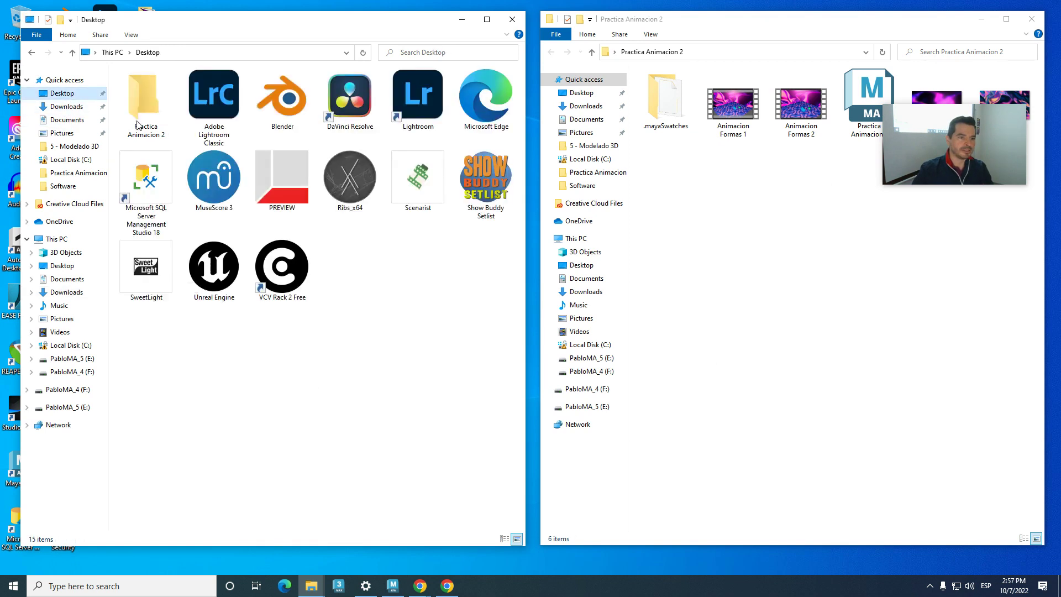
double_click(149, 105)
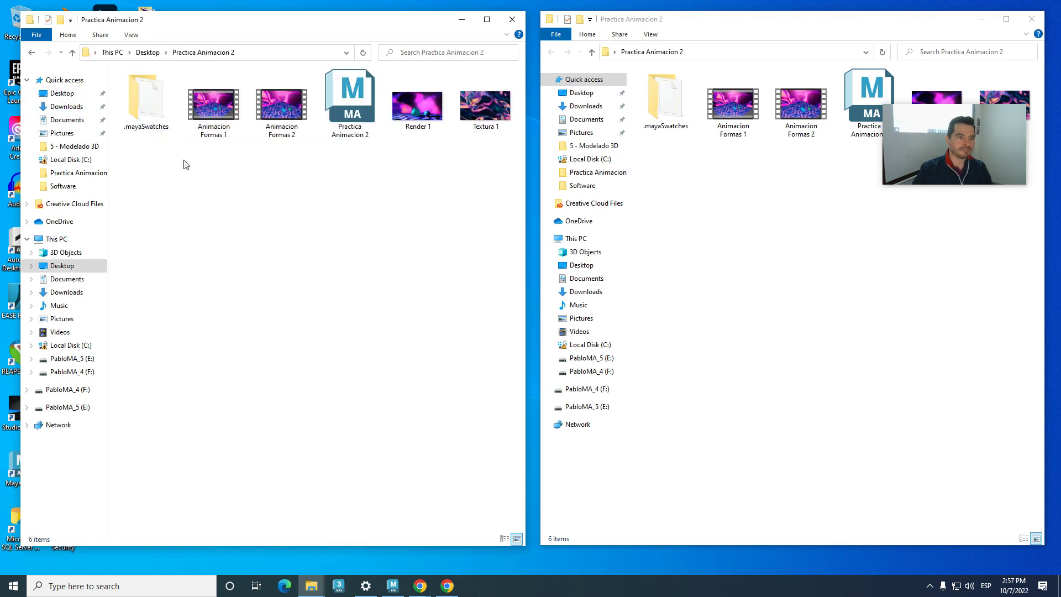
left_click(149, 53)
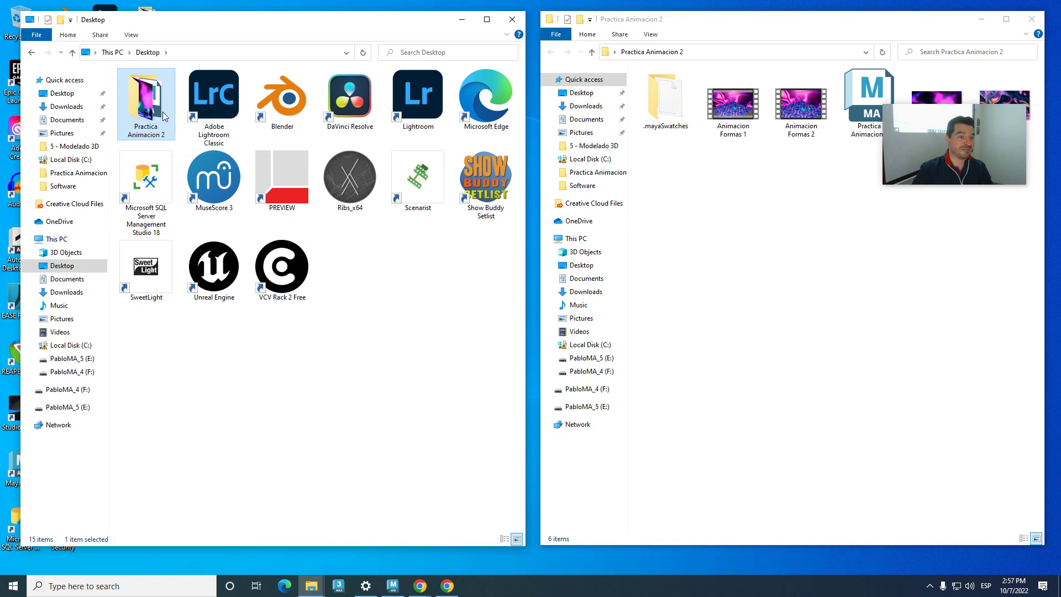
left_click(377, 306)
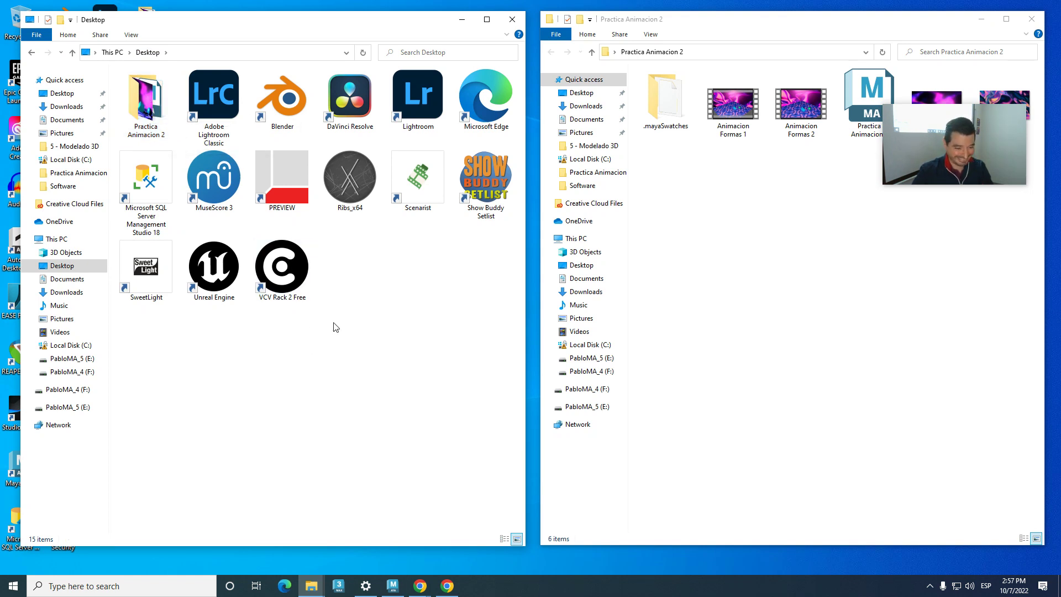
left_click(64, 292)
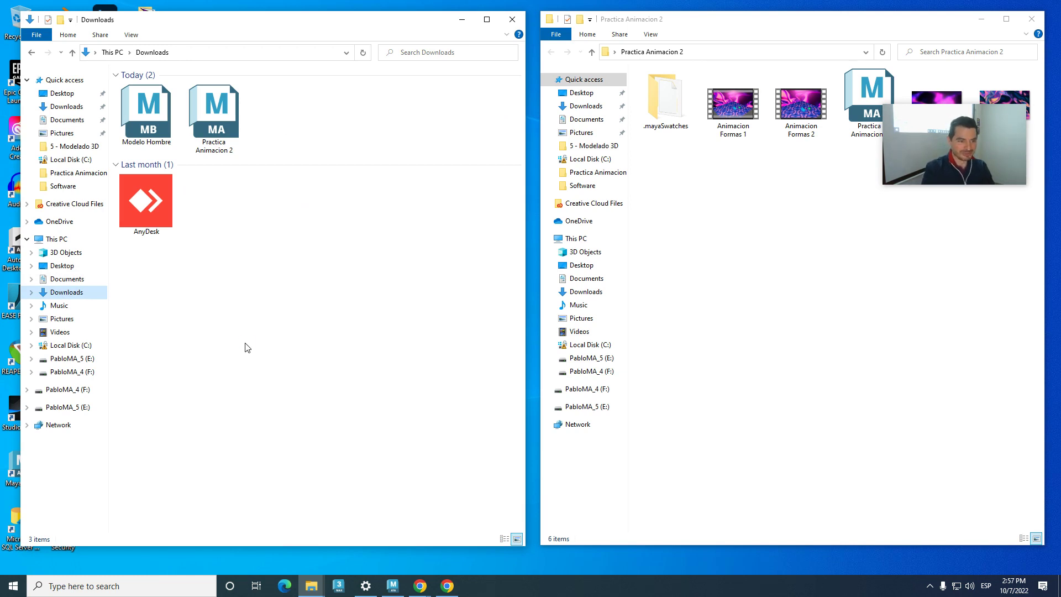
key("ctrl+v")
left_click(341, 221)
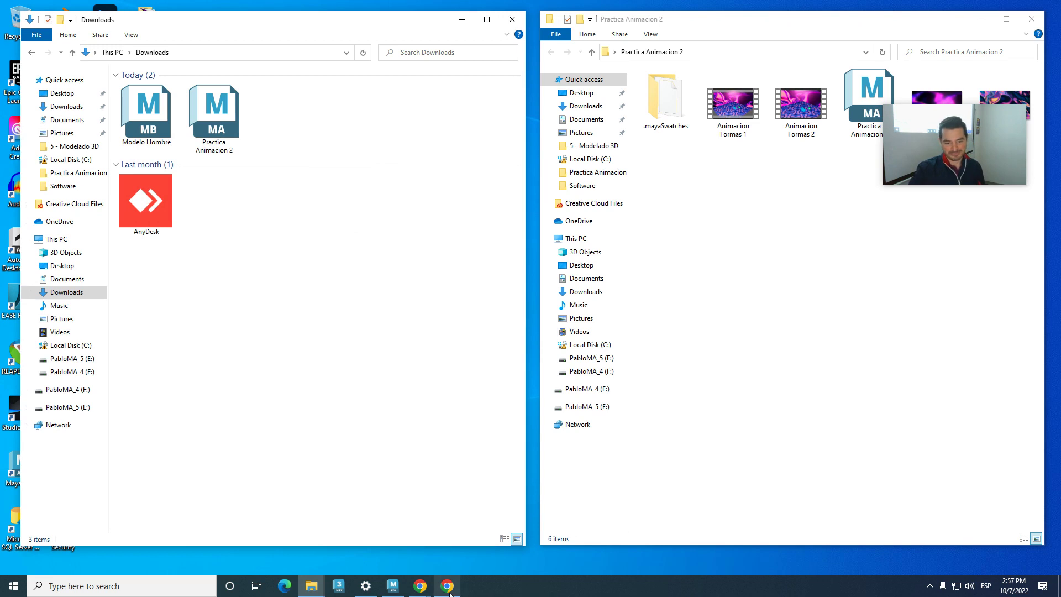
- Switch to Maya and import Modelo Hombre.mb from the Downloads folder into the scene
mouse_move(451, 591)
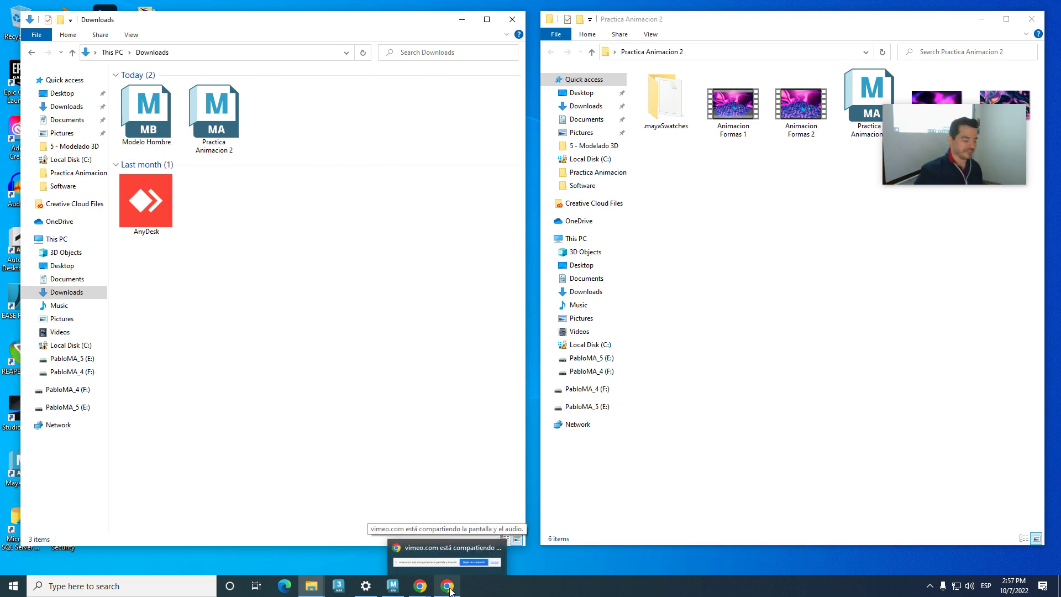
left_click(393, 586)
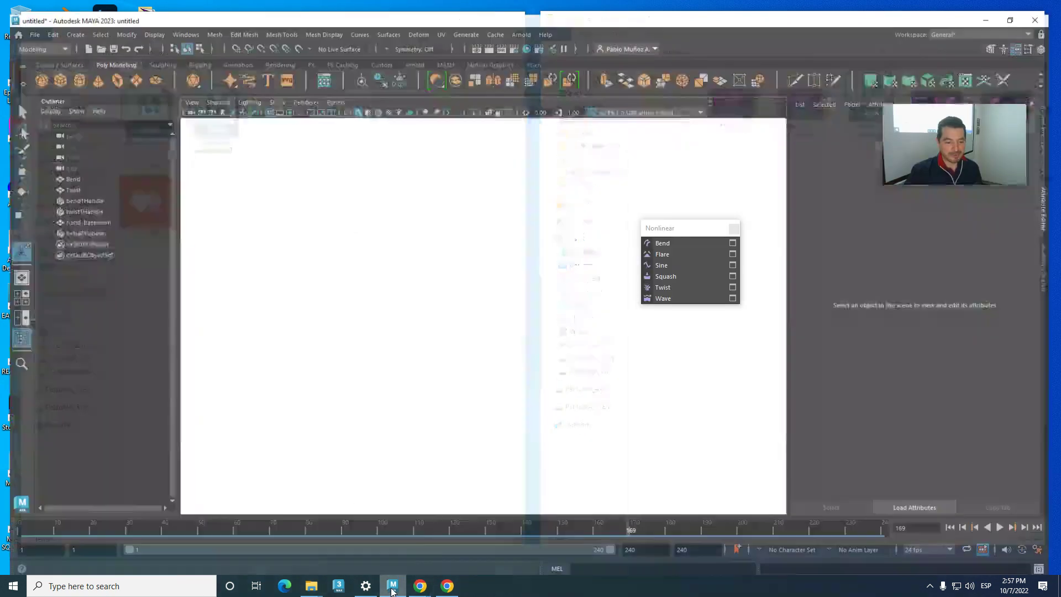
left_click(25, 21)
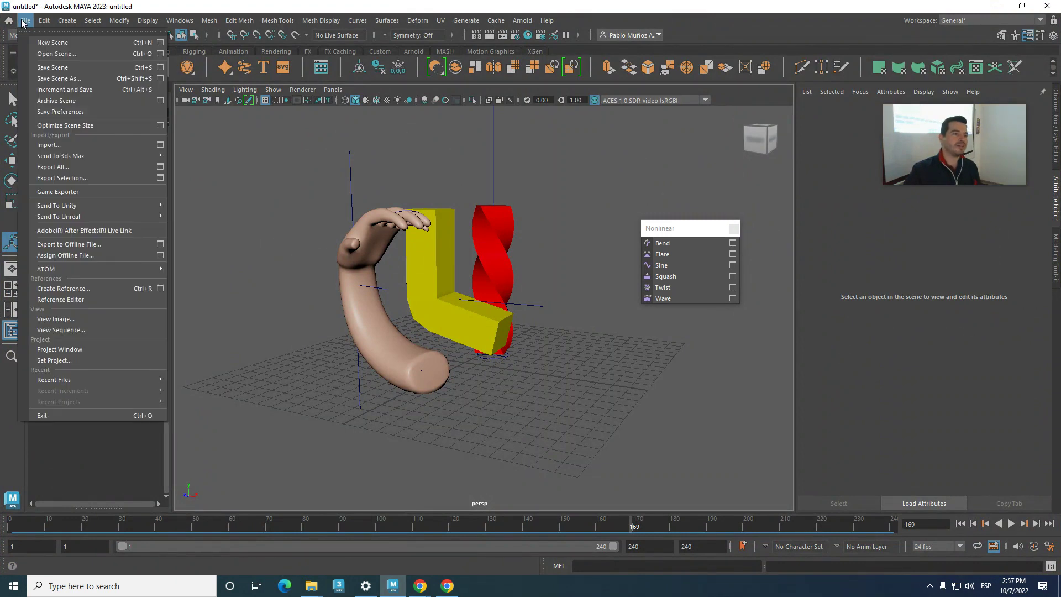
left_click(71, 142)
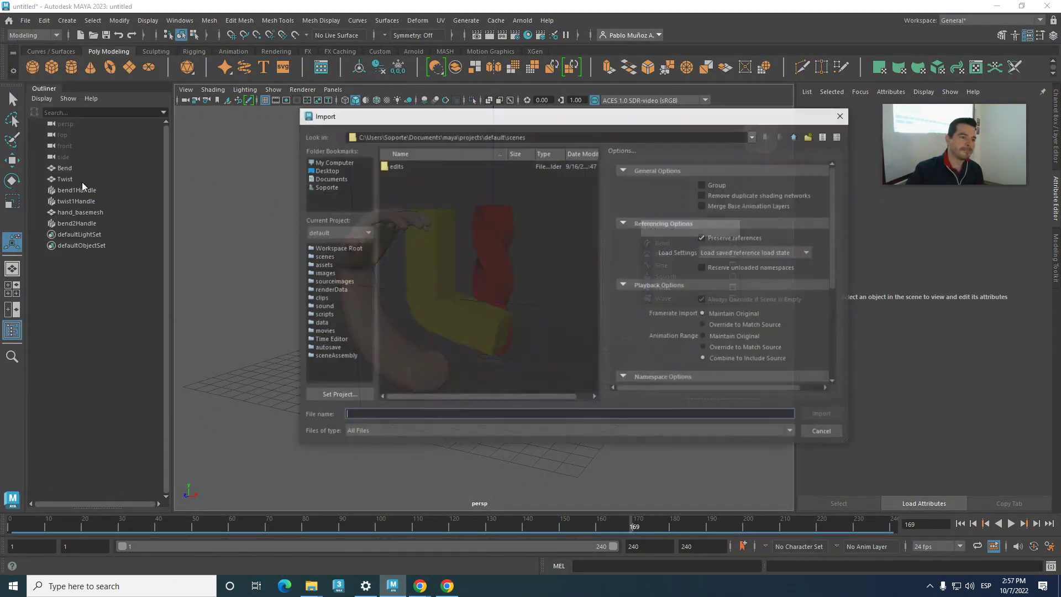
left_click(332, 171)
left_click(336, 186)
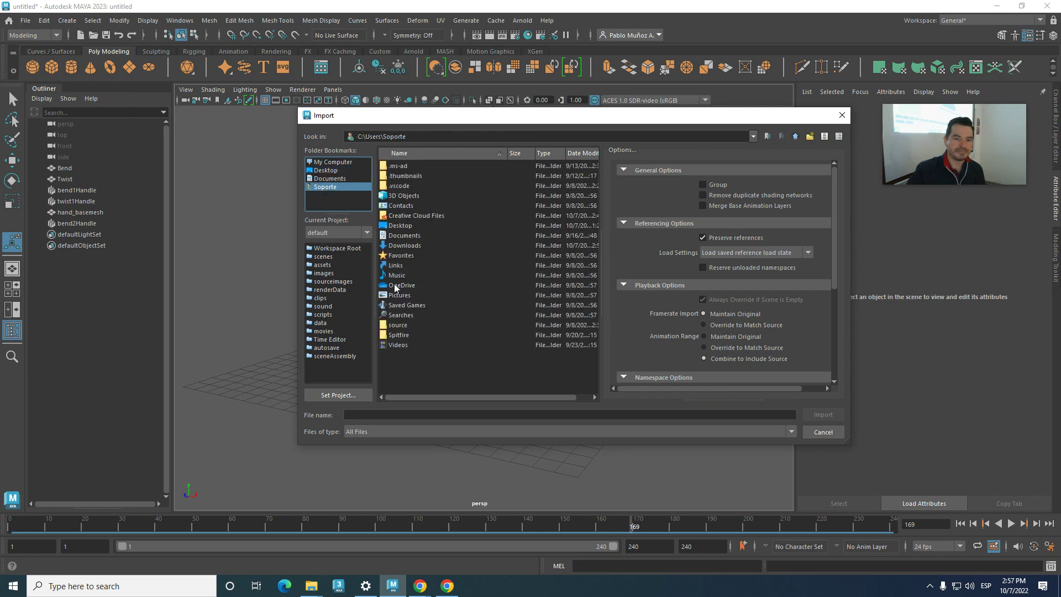
left_click(404, 249)
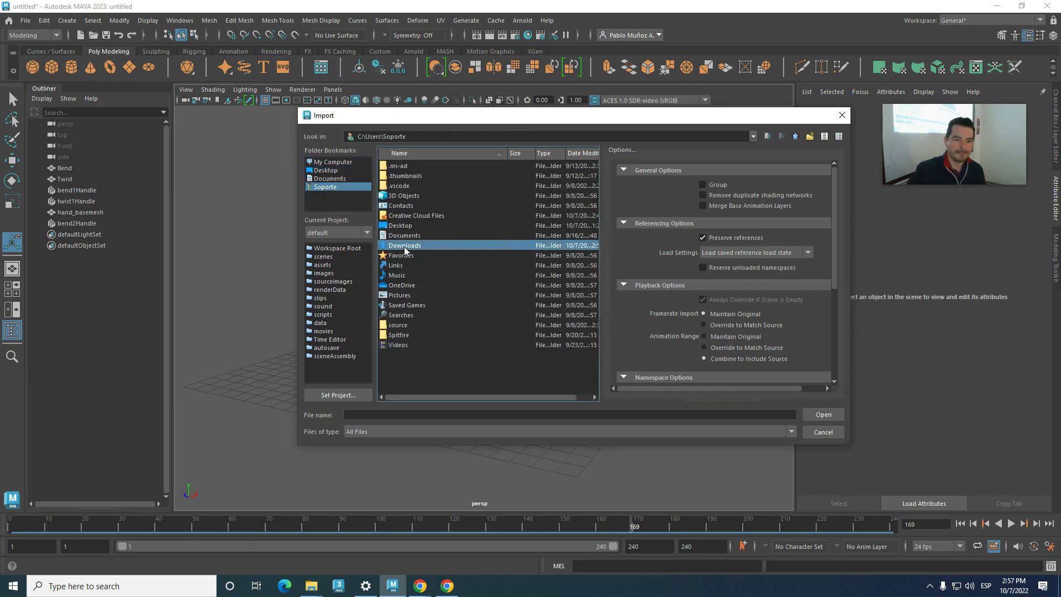
double_click(405, 246)
left_click(410, 176)
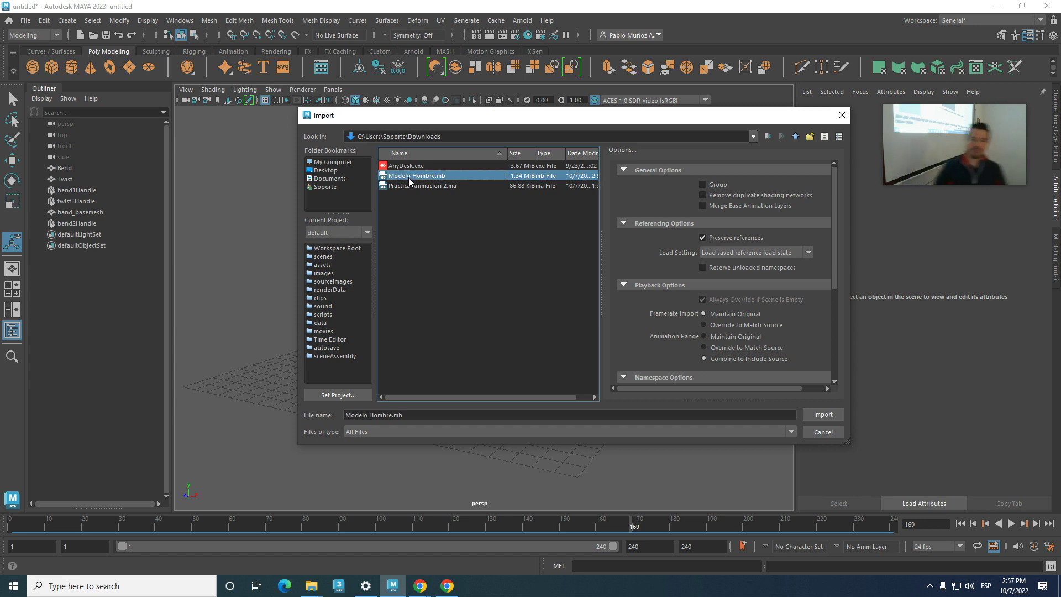
left_click(822, 414)
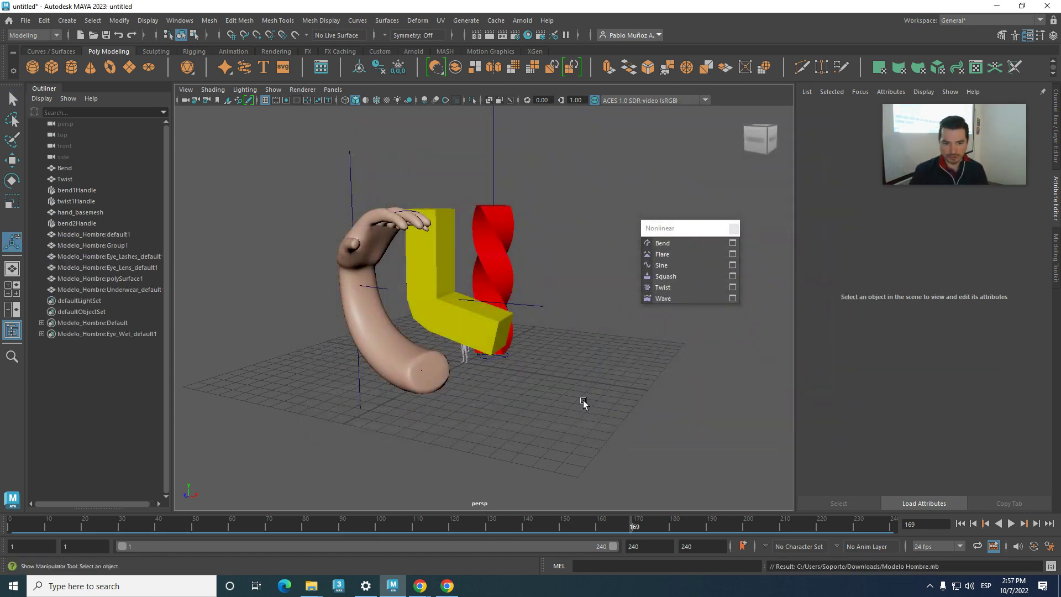
- Scale the imported man's body mesh up to well above the boxes' height and move it about 8.8 cm along X, beside the red box
left_click(463, 356)
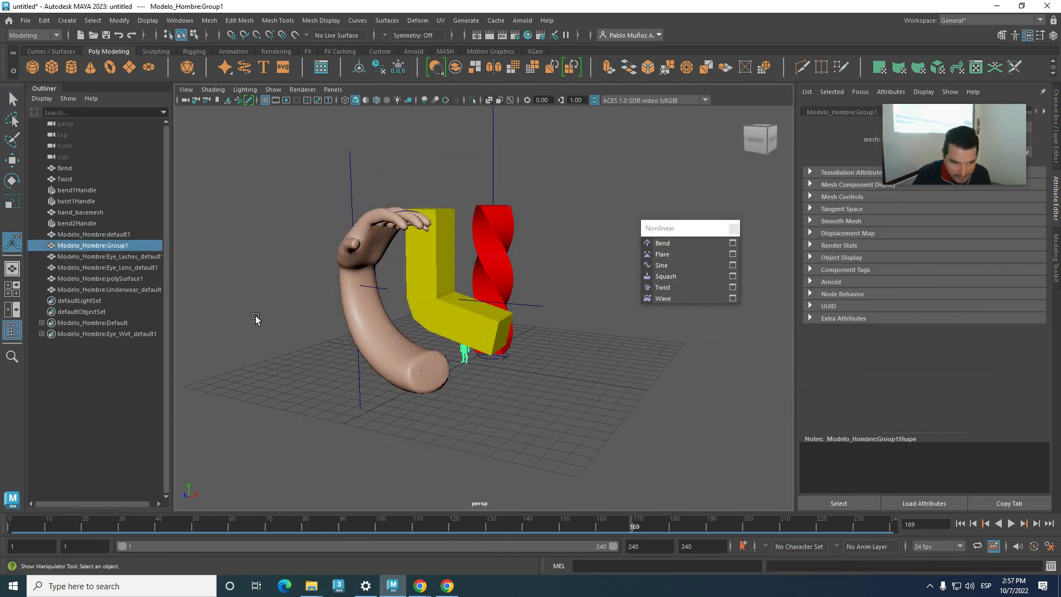
key("r")
left_click_drag(459, 367, 691, 429)
left_click(12, 160)
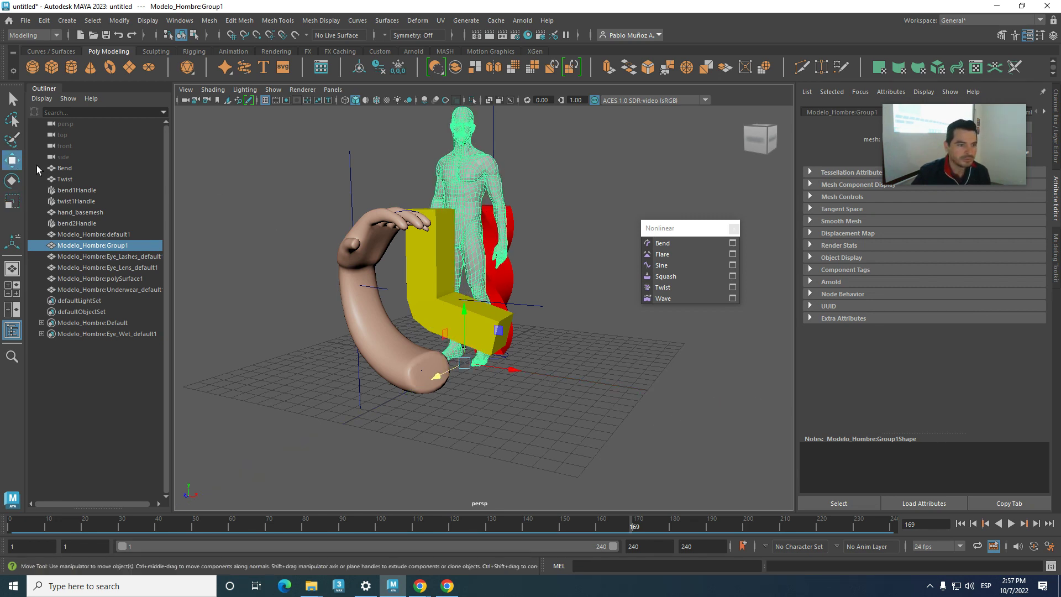
left_click_drag(477, 355, 654, 422)
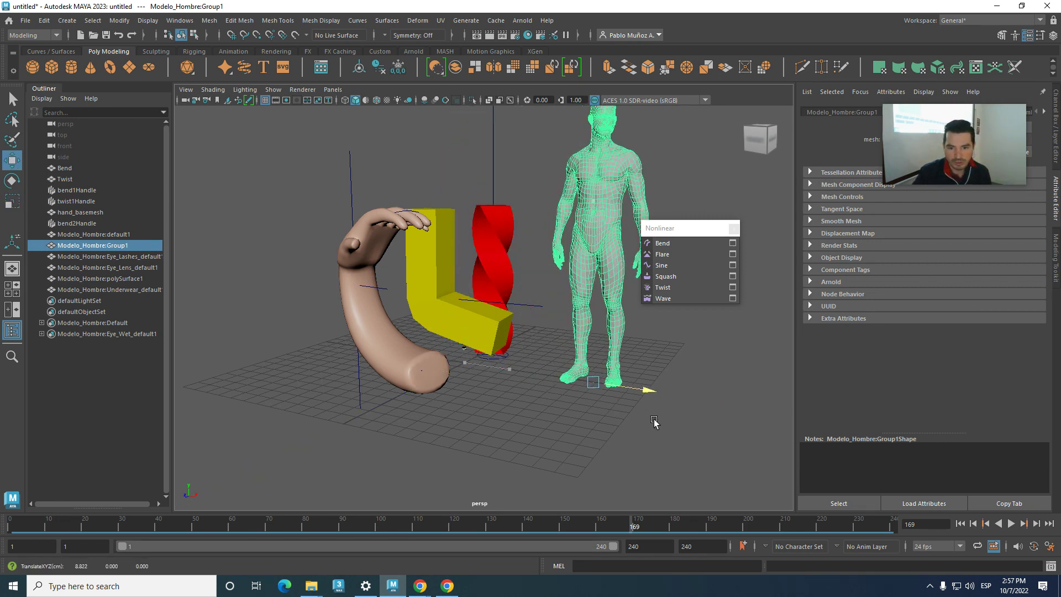
left_click(691, 417)
- Smooth the man's body mesh with 1 division
left_click(612, 278)
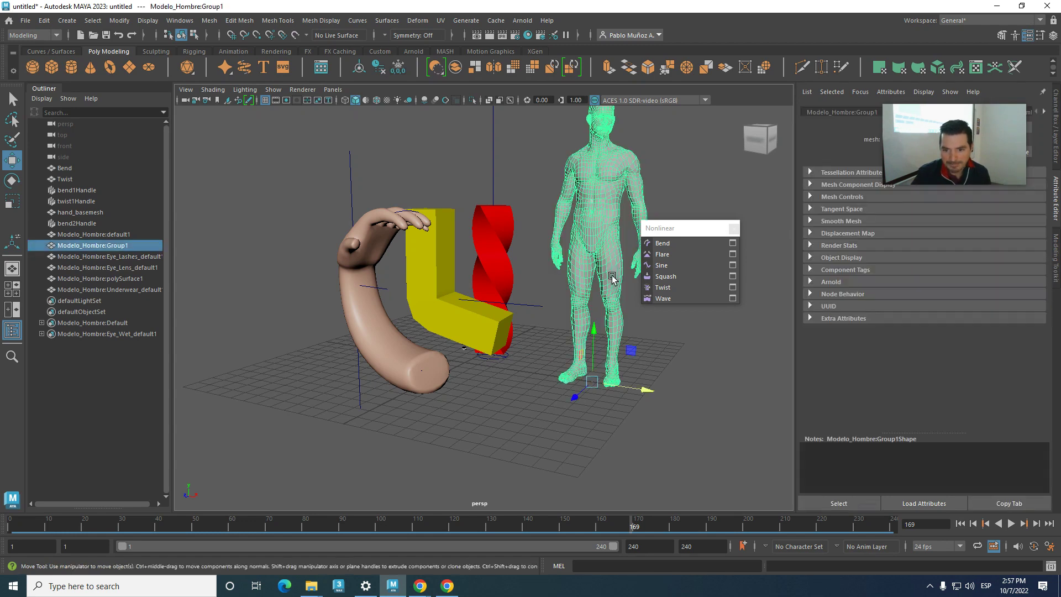
left_click(515, 68)
left_click(689, 352)
left_click(608, 245)
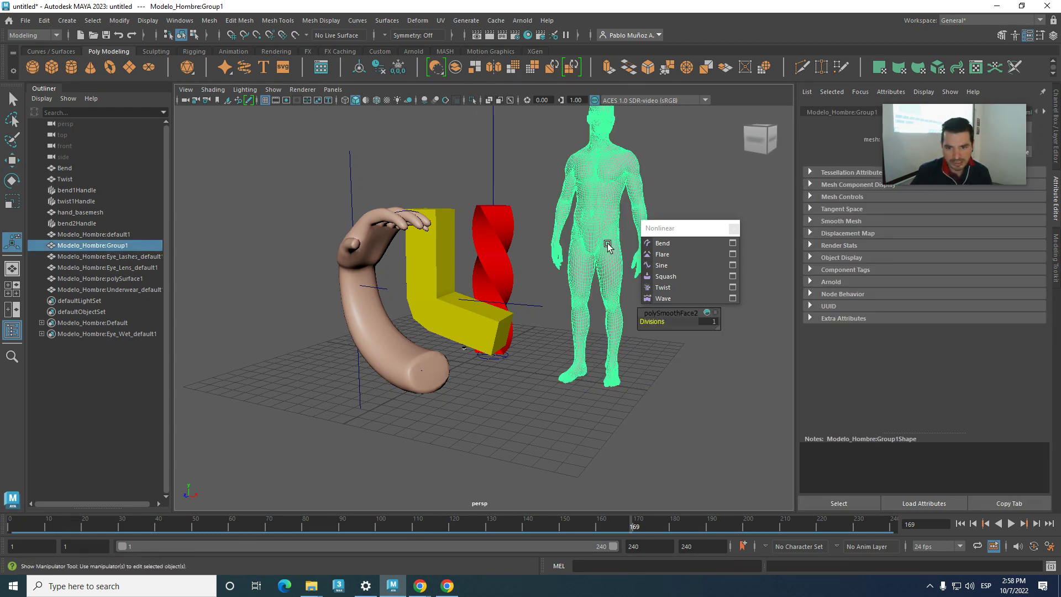
left_click(608, 279)
left_click(601, 261)
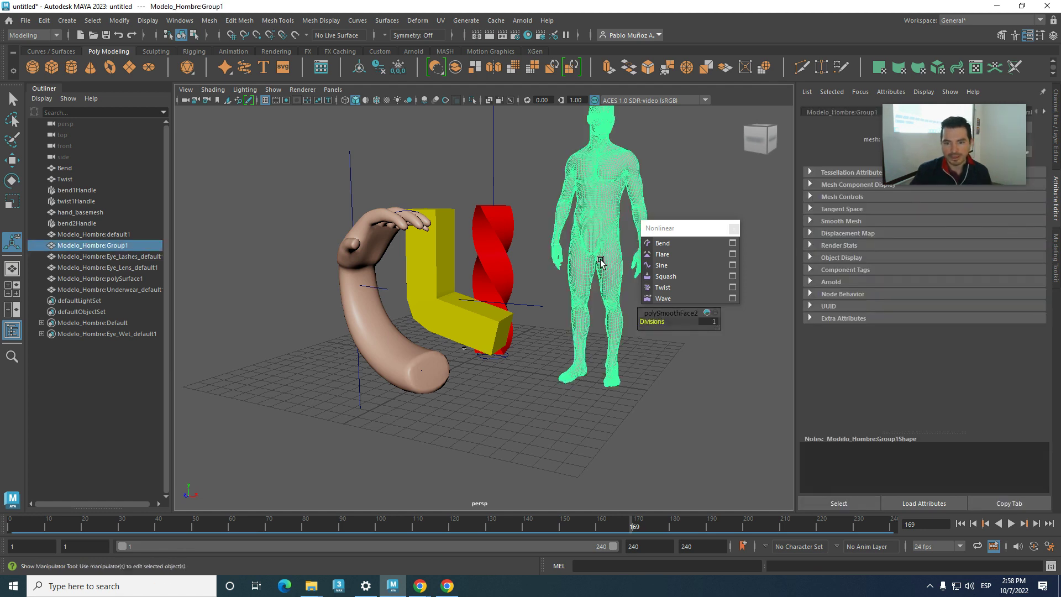
- Apply a Twist nonlinear deformer to the man's body mesh and frame the whole figure in the view
left_click(675, 287)
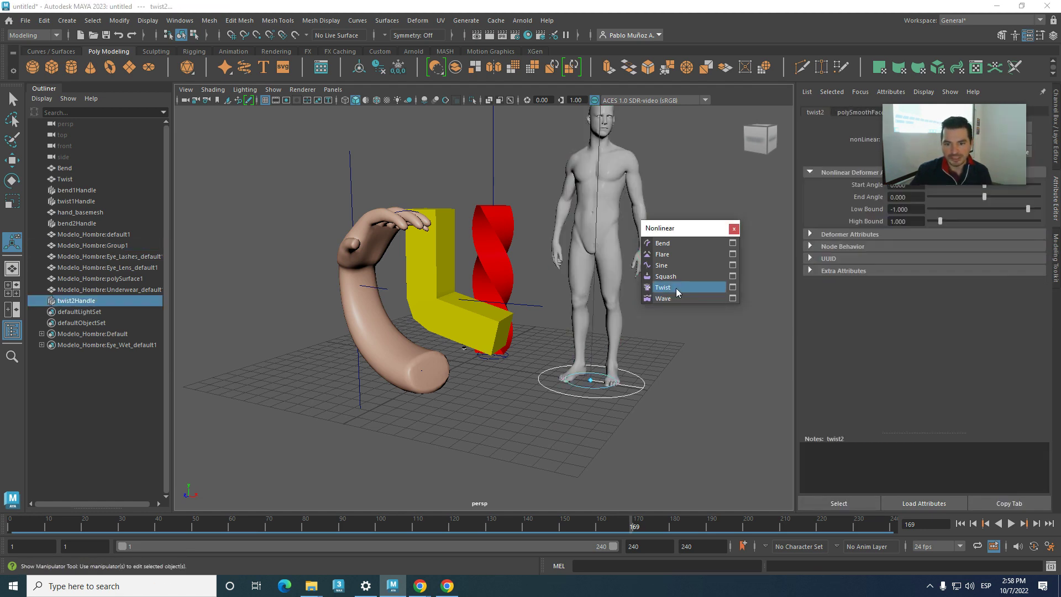
mouse_move(606, 387)
left_mouse_down()
mouse_move(552, 375)
mouse_move(627, 386)
mouse_move(599, 387)
left_mouse_up()
left_click(621, 384)
scroll(621, 381, "up", 2)
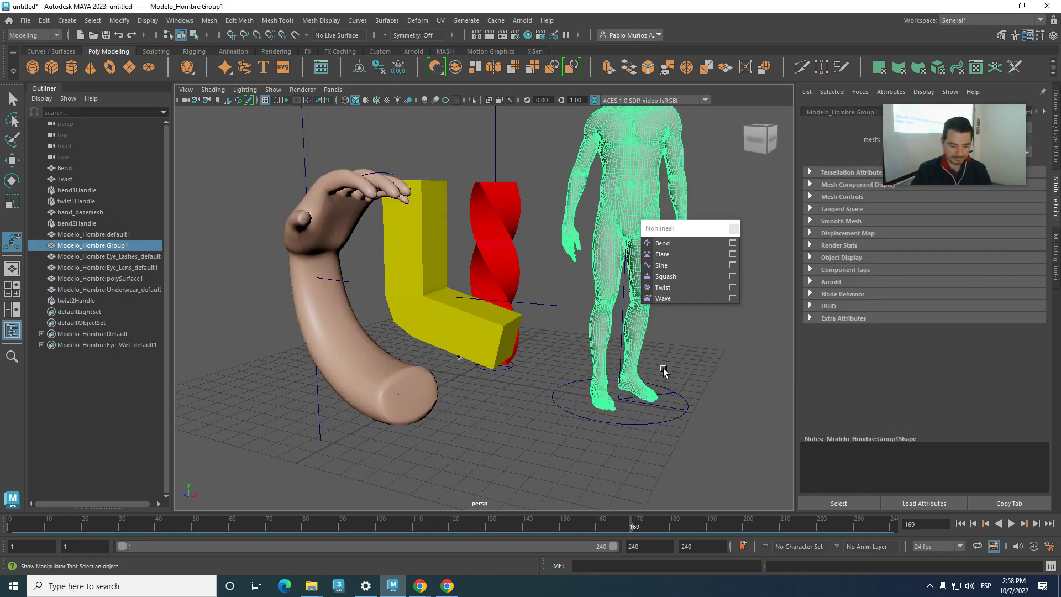
key("f")
scroll(548, 423, "down", 2)
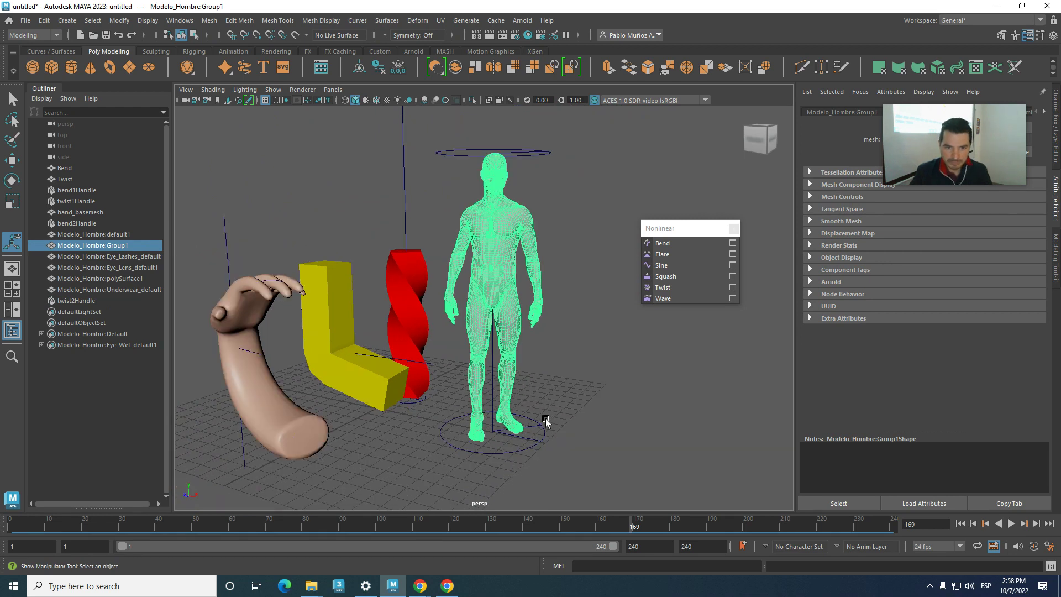
- Twist the man's body with the twist handle's rings at the feet and head, and deselect the handle
left_click(572, 386)
left_click(496, 433)
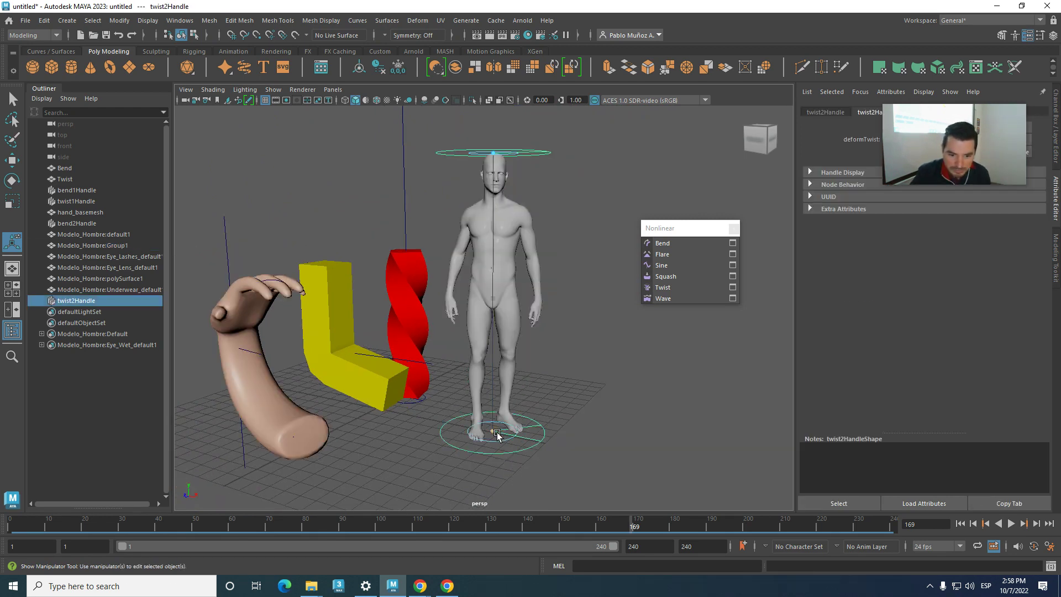
left_click_drag(500, 443, 527, 354)
mouse_move(508, 159)
left_mouse_down()
mouse_move(494, 159)
mouse_move(528, 161)
mouse_move(462, 159)
mouse_move(500, 154)
left_mouse_up()
left_click_drag(591, 350, 495, 377, "alt")
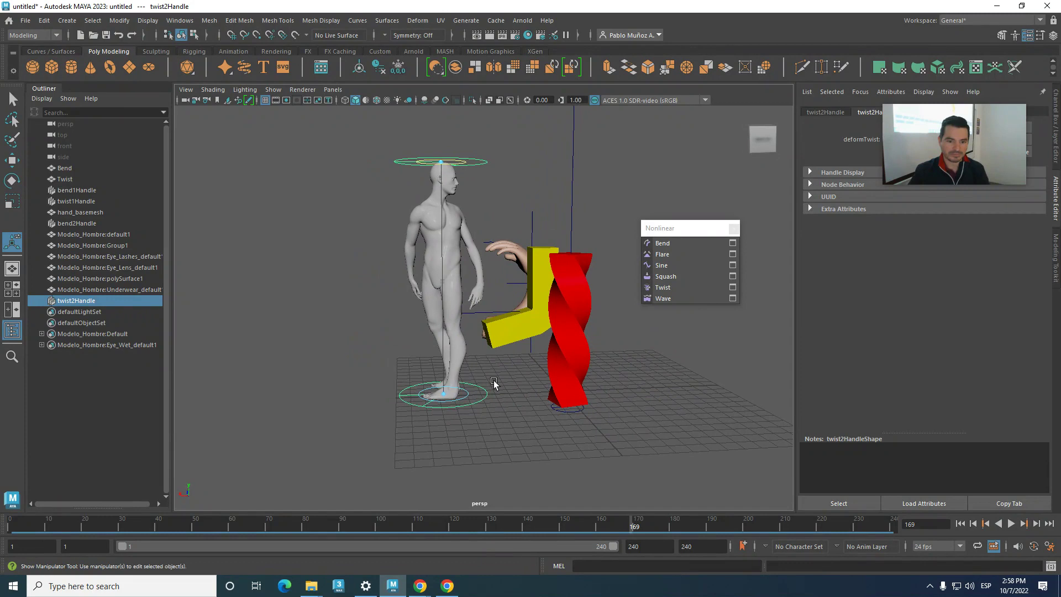
left_click(495, 377)
scroll(495, 377, "up", 2)
middle_click_drag(494, 377, 493, 399, "alt")
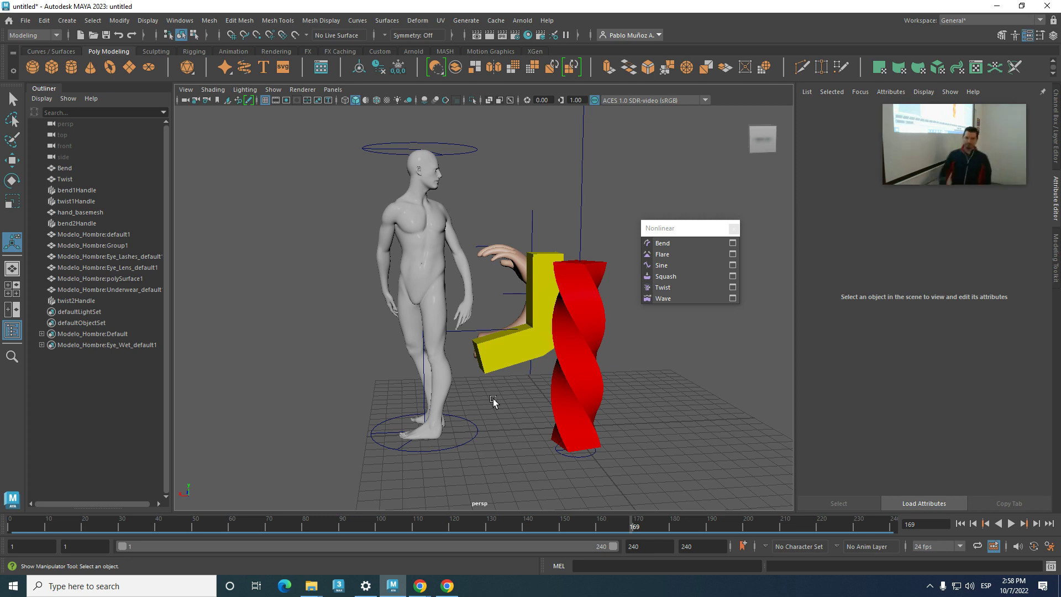
- Minimize Maya, switch to Chrome and open the Vimeo recording page
left_click(996, 6)
left_click(446, 588)
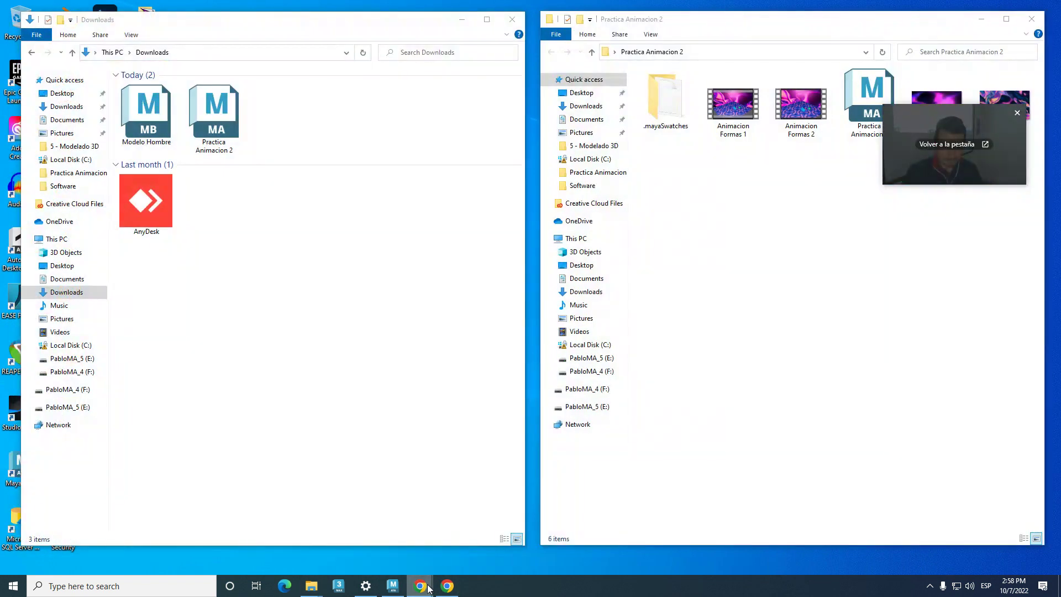
left_click(387, 535)
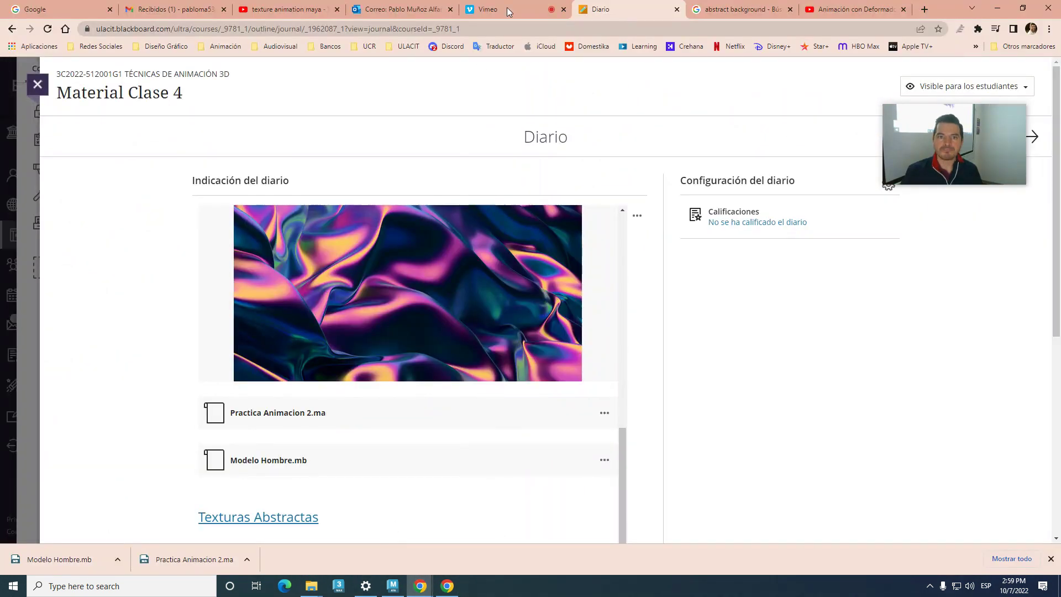
left_click(509, 10)
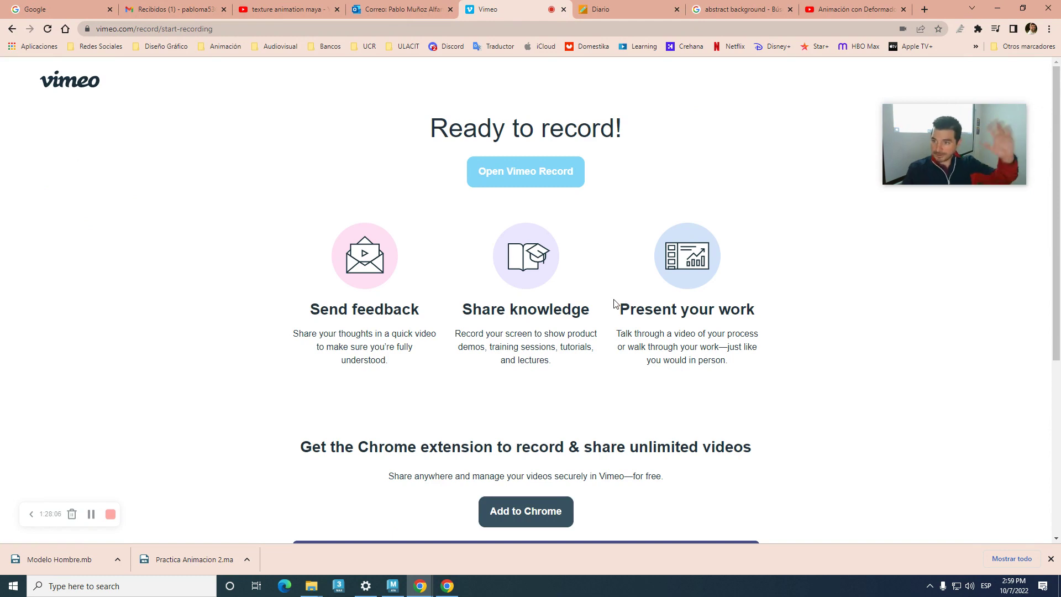